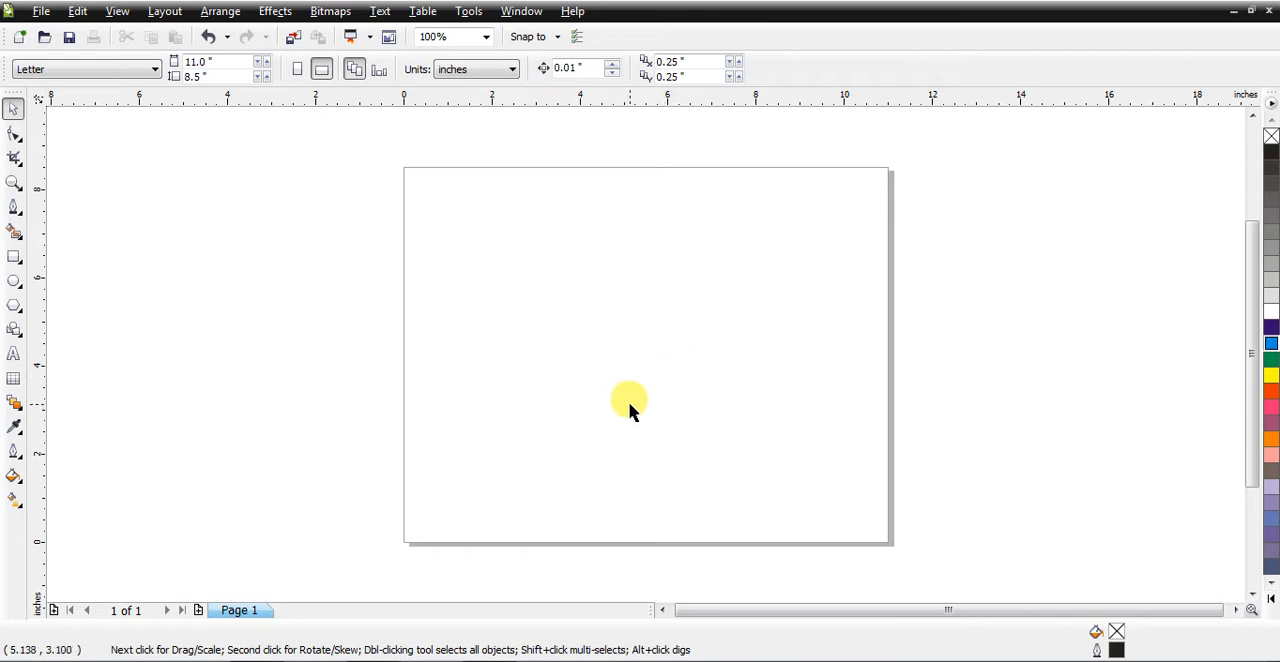
Step: Draw a rectangle about 9.3 by 2.3 inches across the page's middle and convert it to curves
click(13, 256)
drag(445, 300, 855, 405)
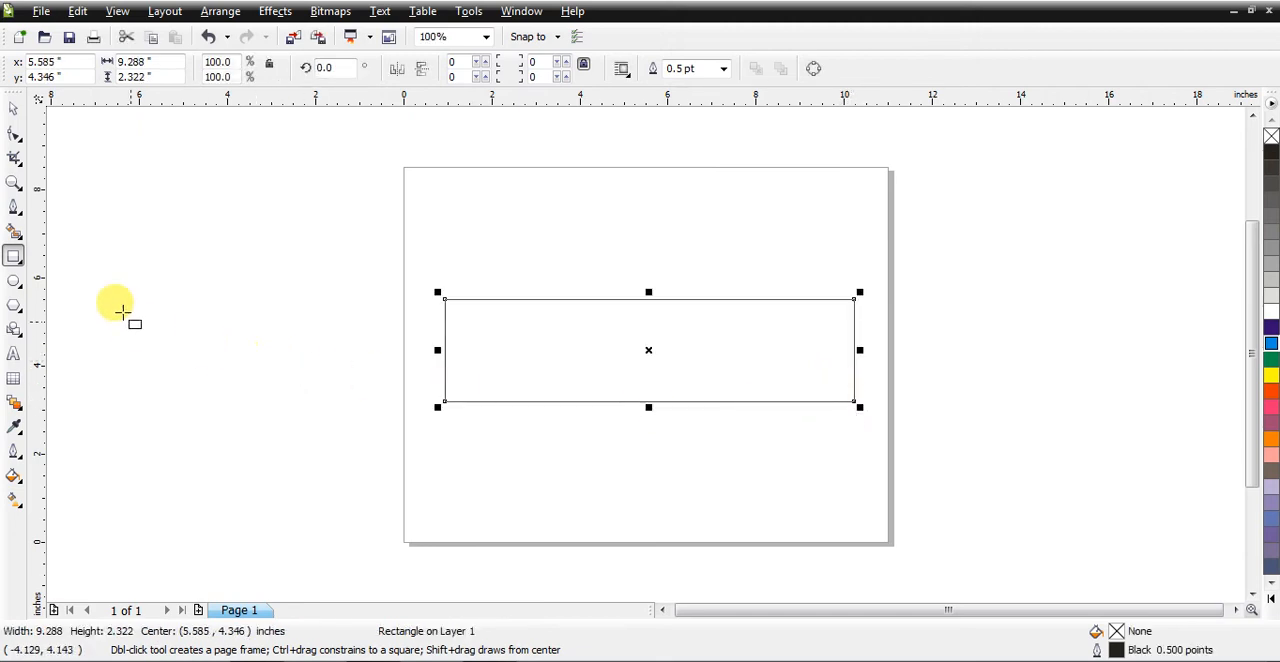
click(13, 182)
drag(388, 207, 946, 476)
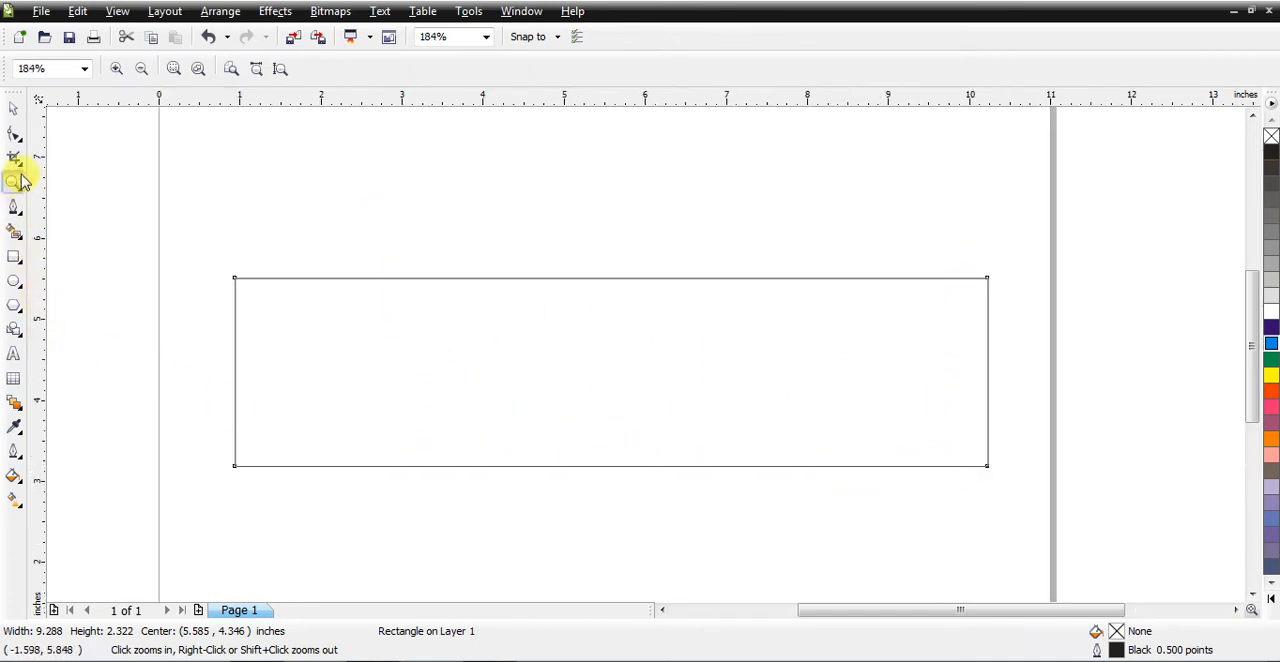
click(13, 108)
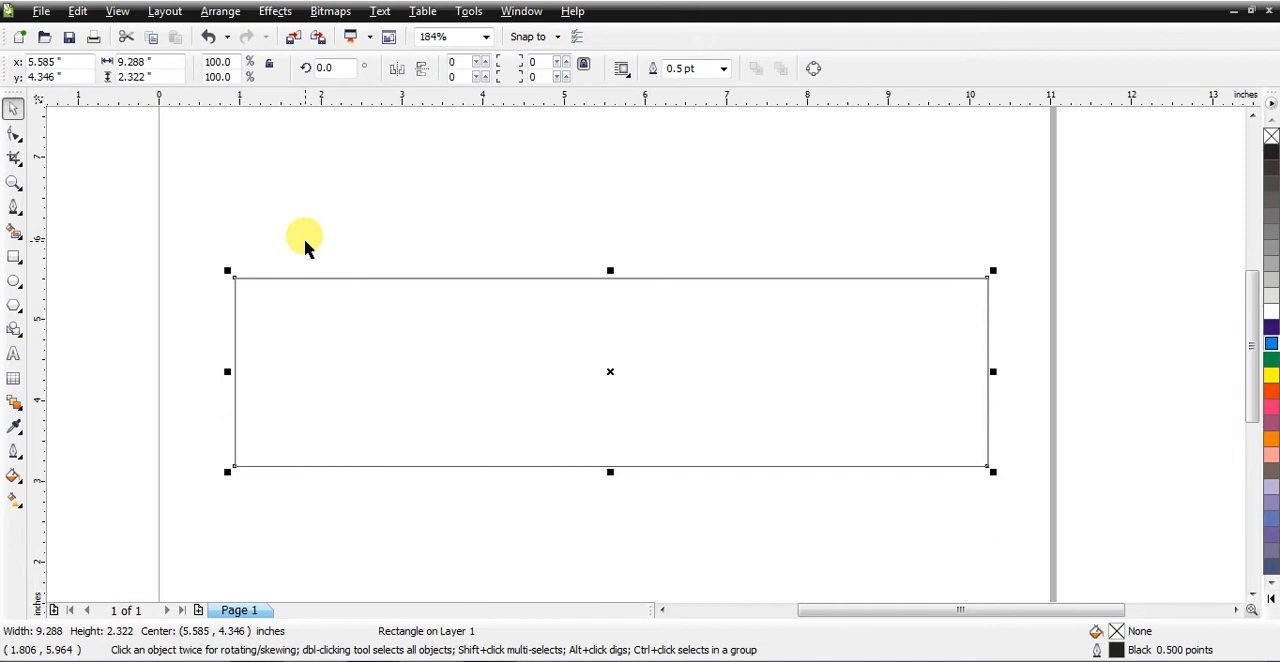
key(ctrl+q)
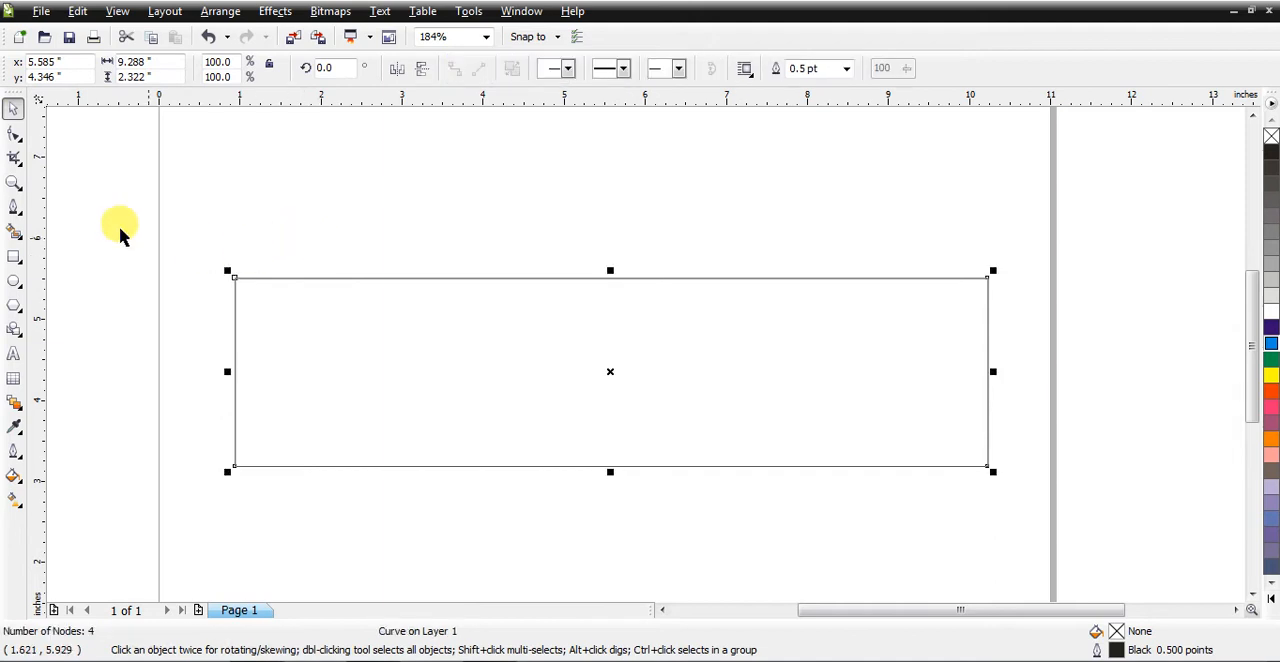
Step: Add a node on the rectangle's top edge at about 7.4 inches and bend the segment right of it into a shallow downward curve
click(14, 132)
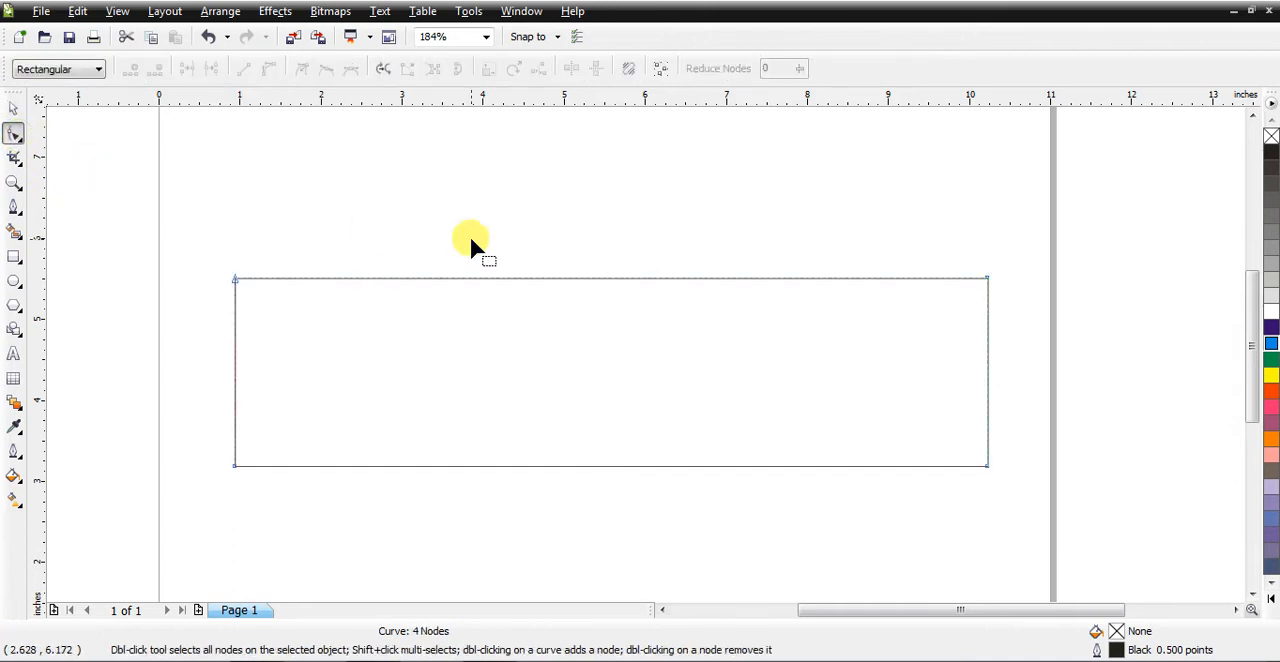
double_click(760, 278)
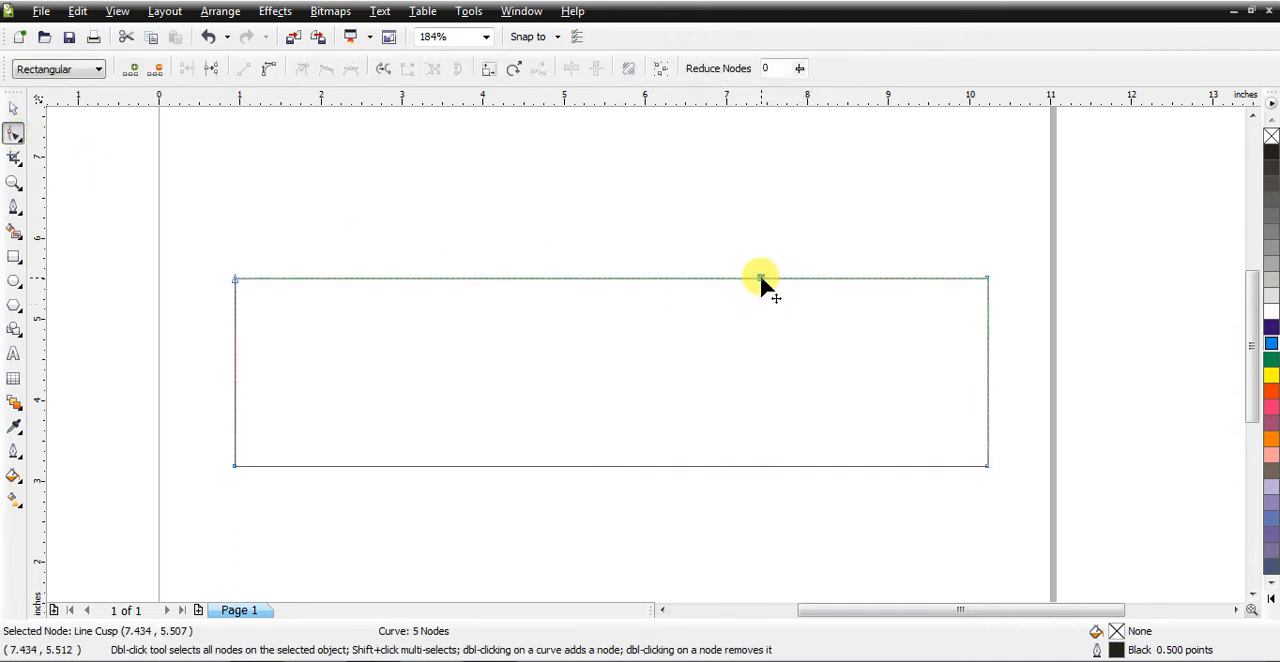
right_click(873, 279)
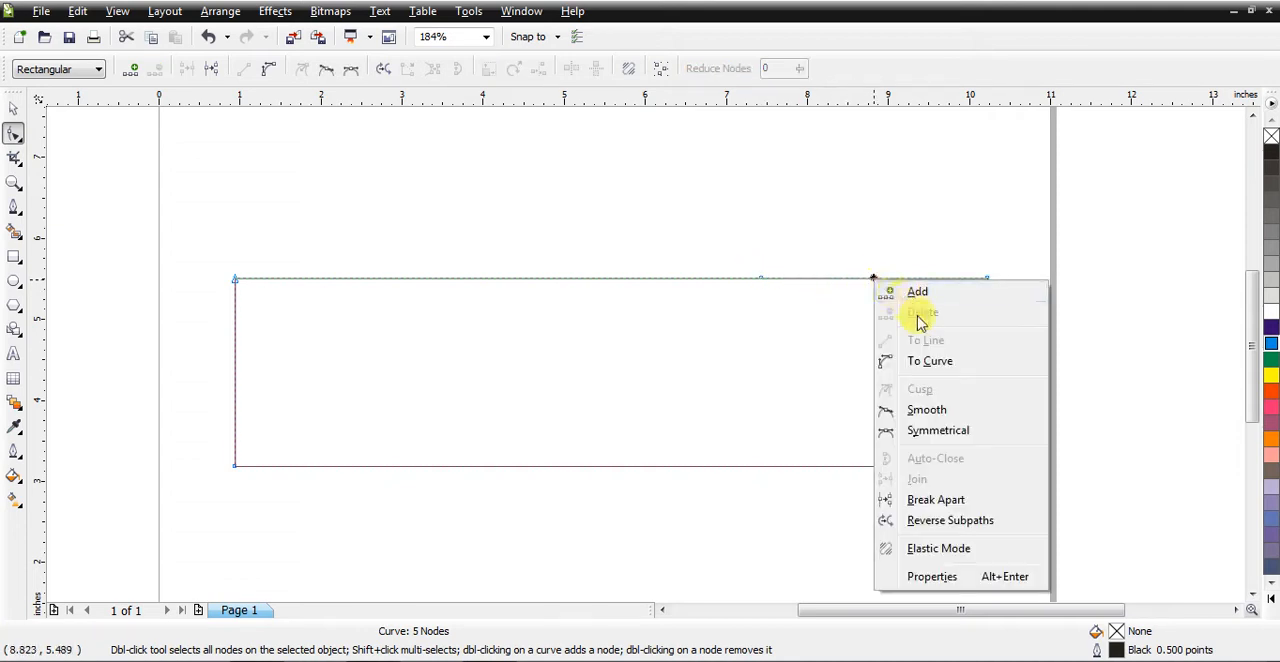
click(938, 364)
drag(871, 281, 872, 308)
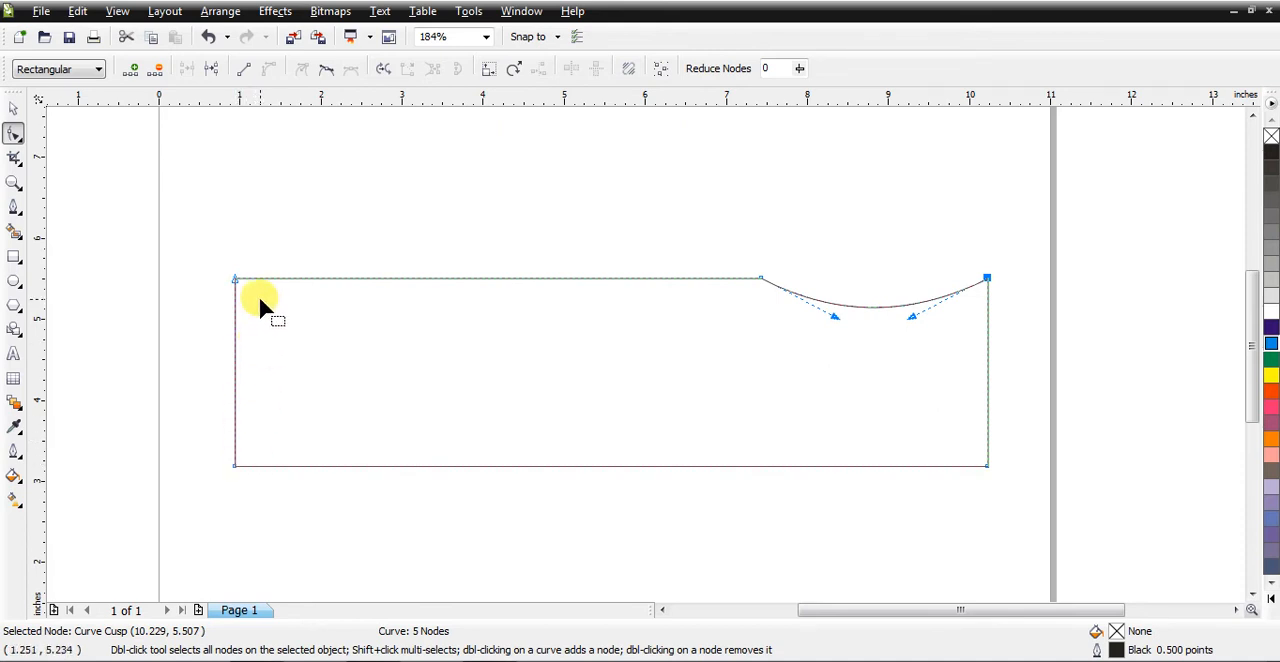
Step: Delete the shape's upper-left corner node, convert the resulting slanted edge to a curve and bulge it outward to the upper left
double_click(232, 279)
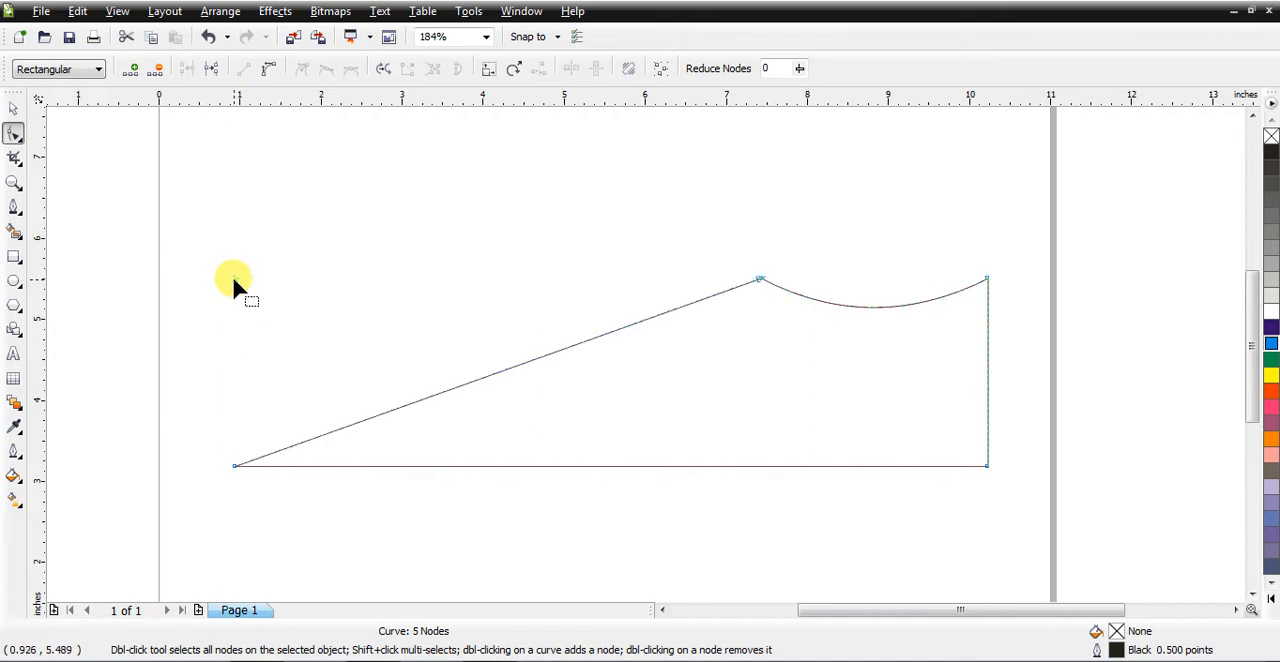
right_click(398, 409)
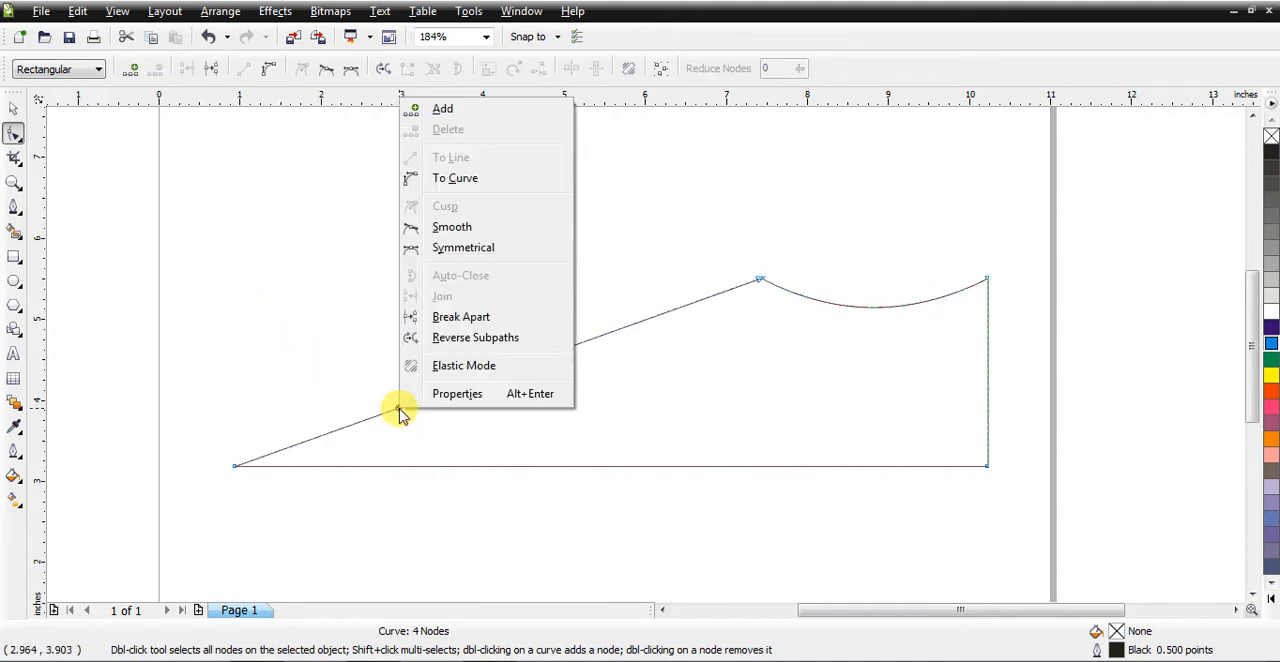
click(455, 178)
drag(431, 397, 248, 331)
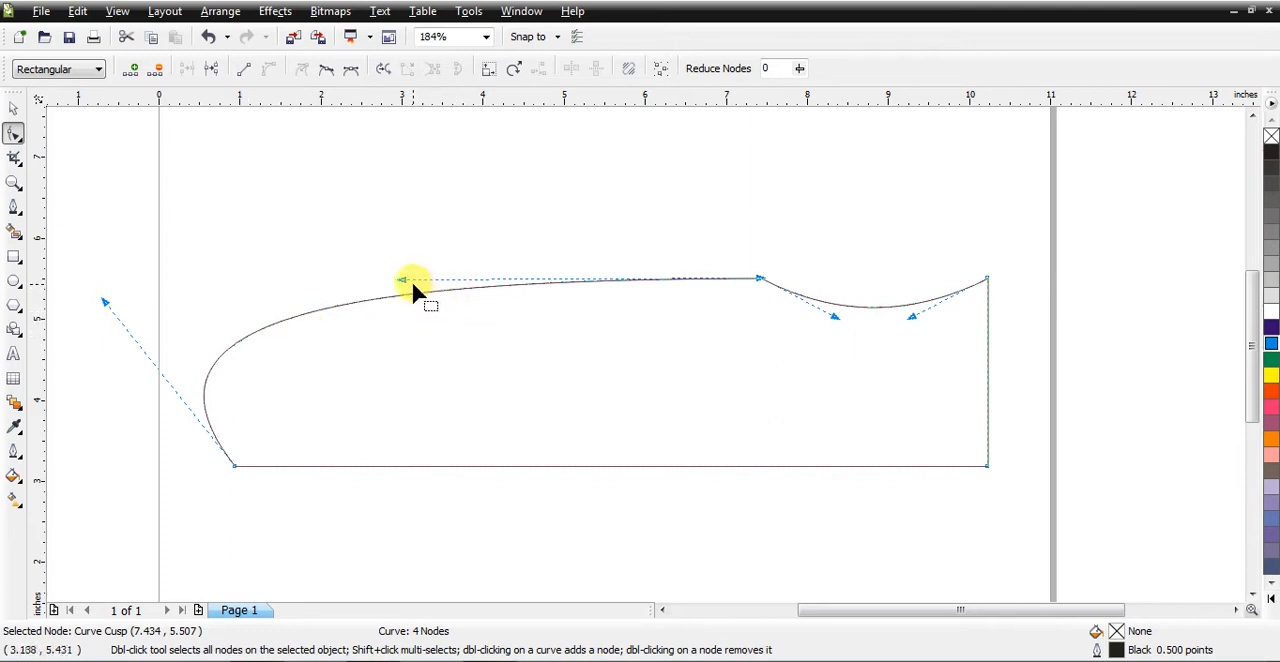
Step: Adjust the long curve's handles into a rounded toe with a dipping instep, and move the top peak node to about 7.0 inches horizontally
drag(401, 279, 446, 419)
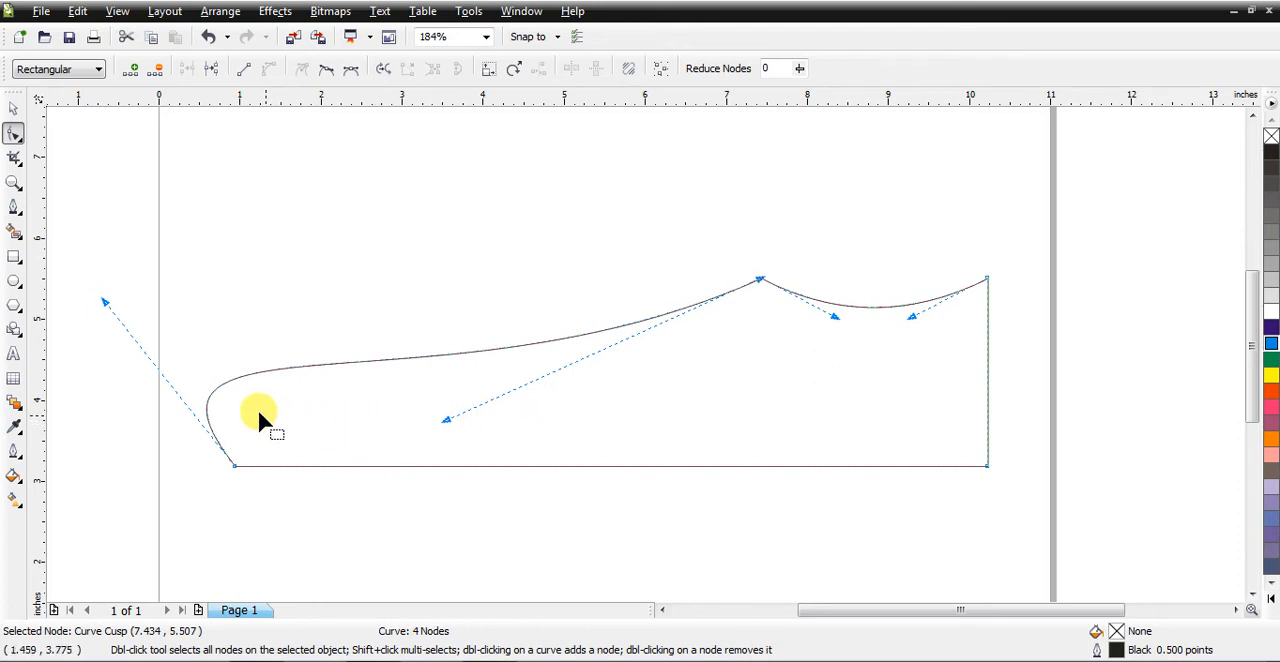
drag(102, 296, 130, 224)
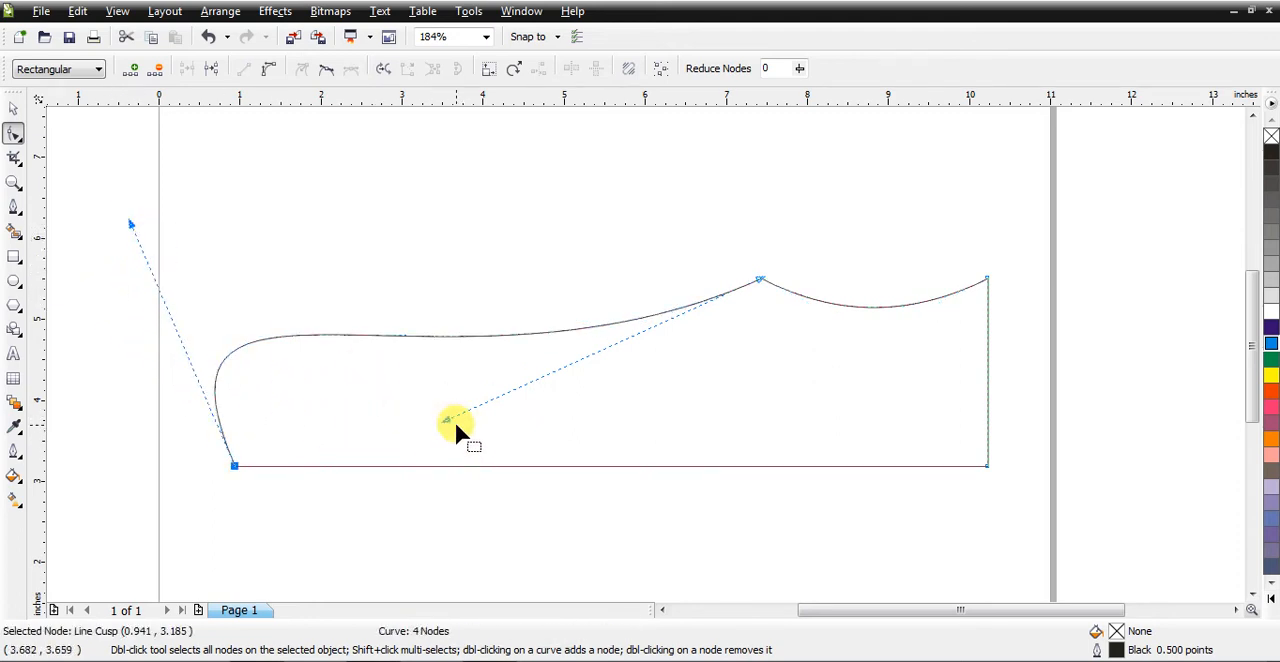
drag(446, 419, 436, 480)
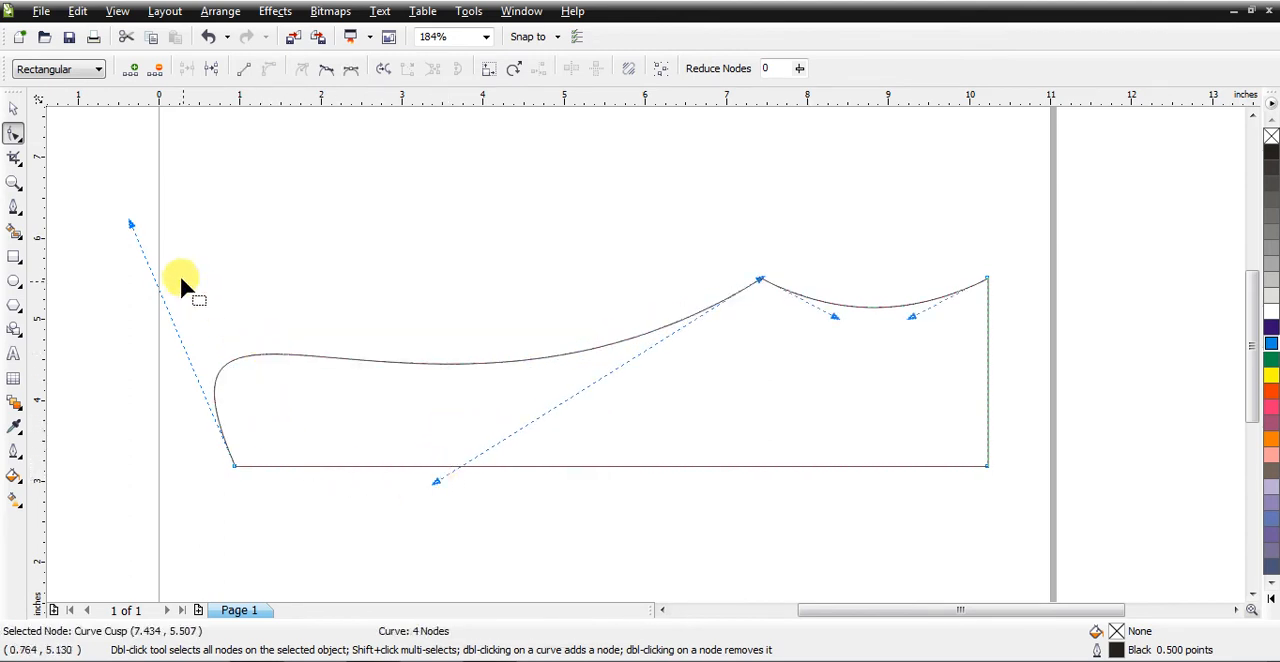
drag(131, 225, 129, 199)
drag(437, 478, 412, 527)
drag(731, 242, 723, 280)
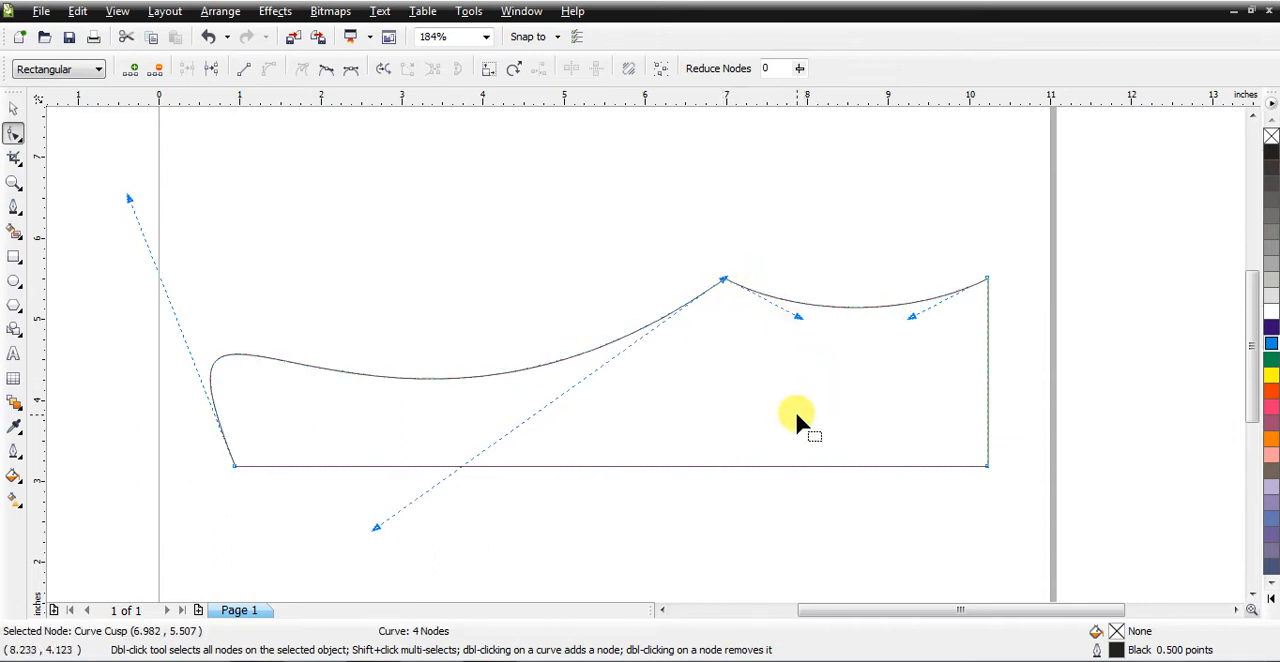
Step: Convert the shape's bottom edge to a curve and bow it slightly downward to form the sole
right_click(568, 465)
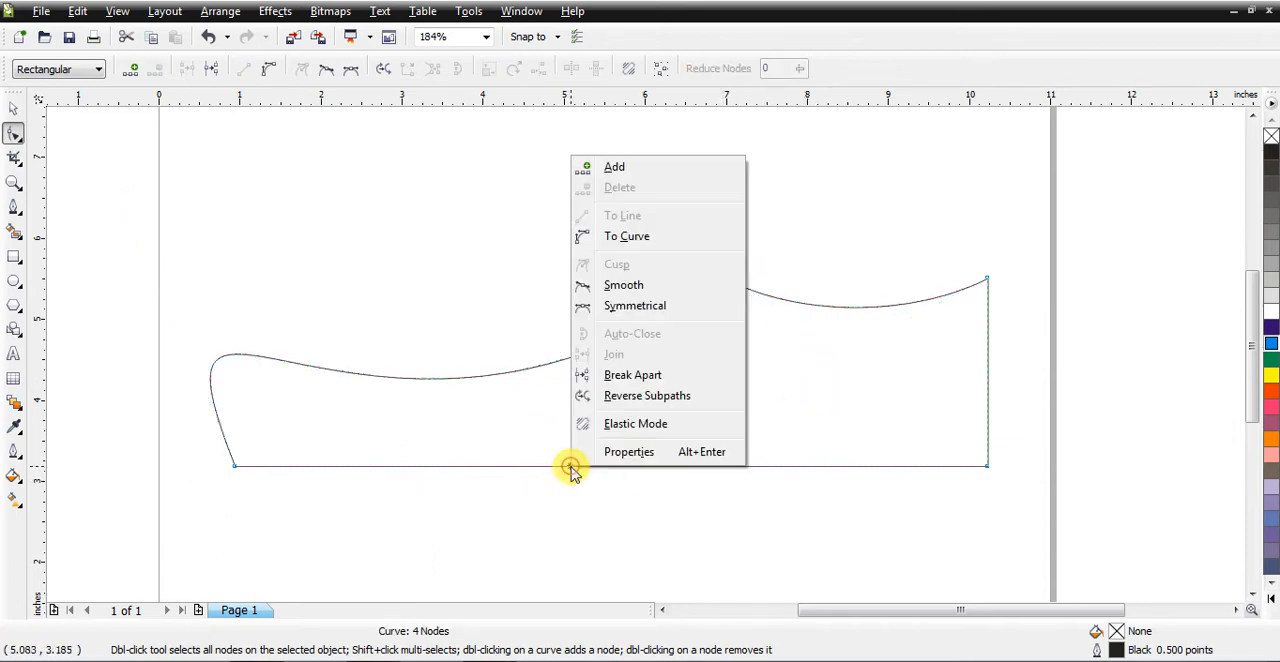
click(624, 236)
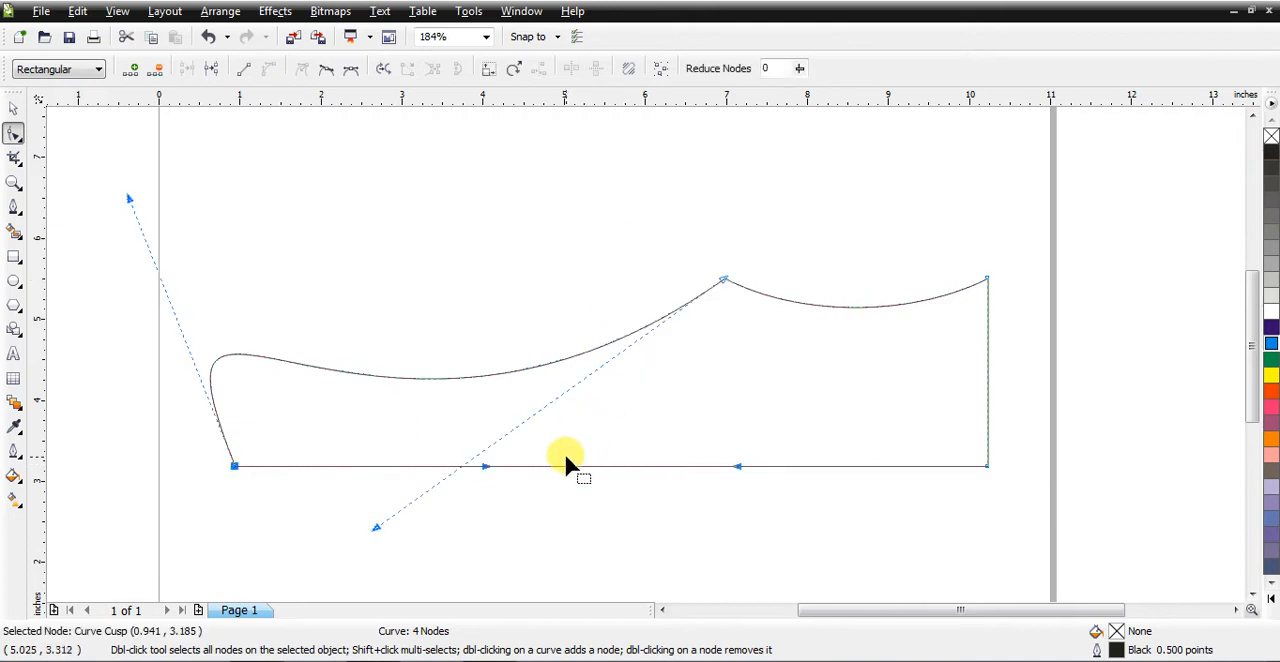
drag(566, 468, 563, 483)
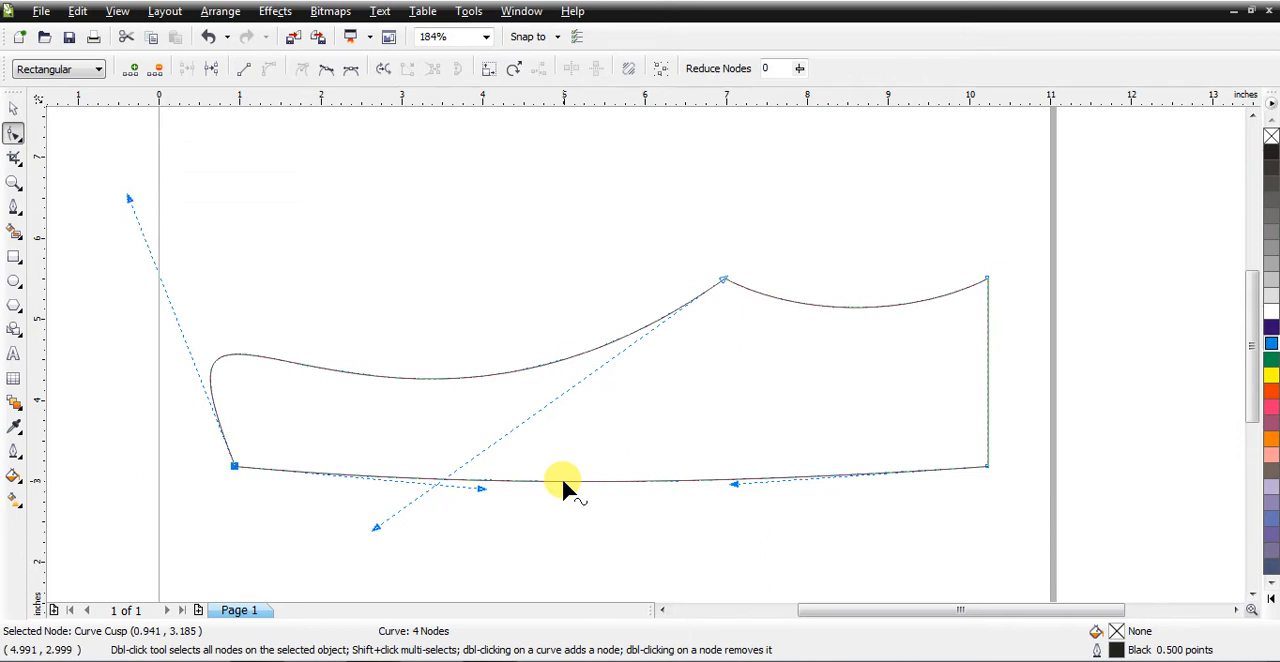
click(212, 474)
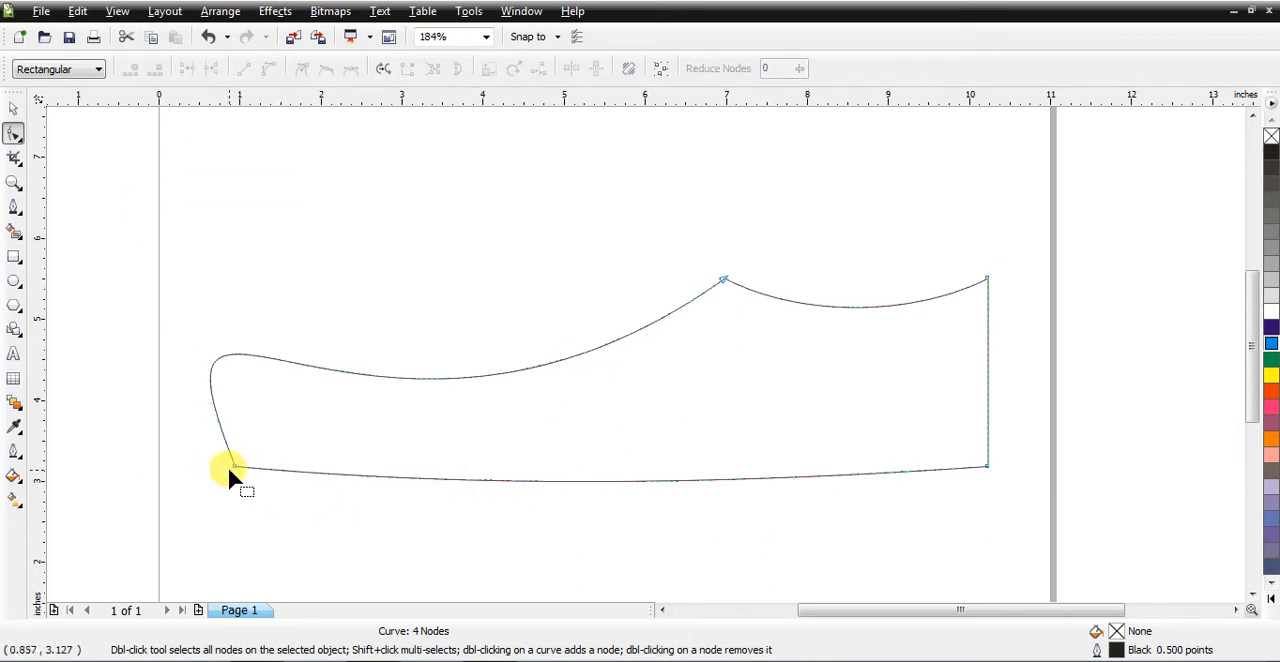
Step: Round the toe's lower-left corner by adding a node on each side of it and deleting the corner node
double_click(236, 466)
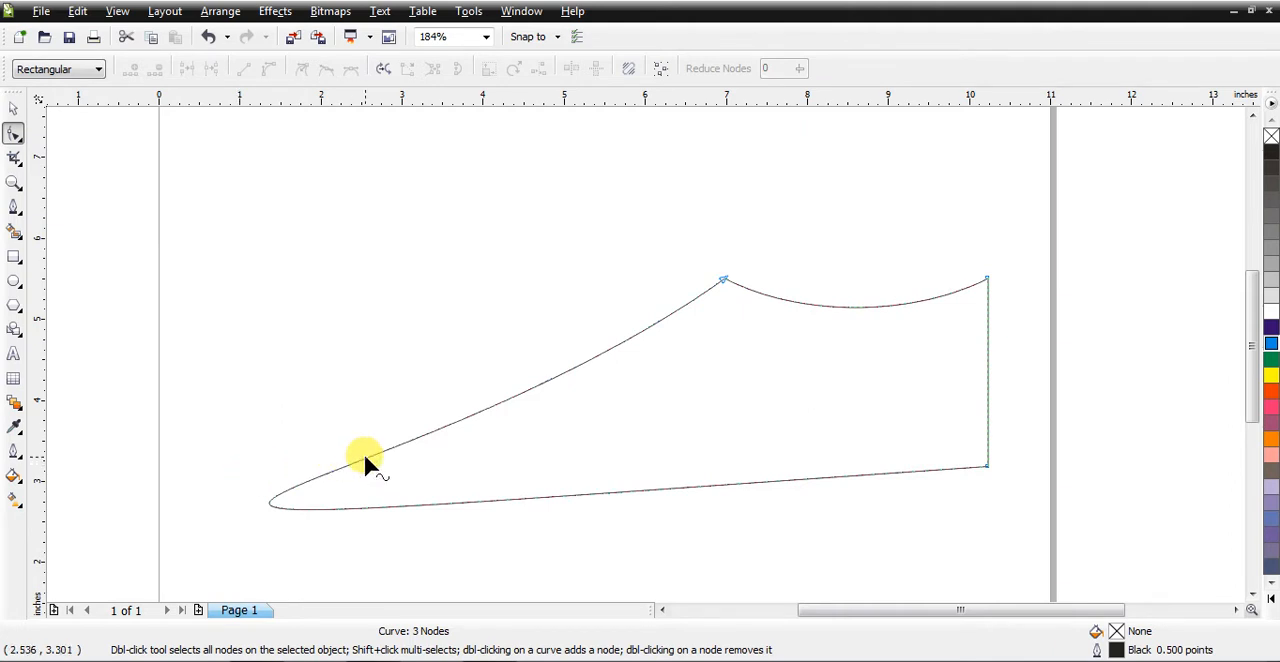
key(ctrl+z)
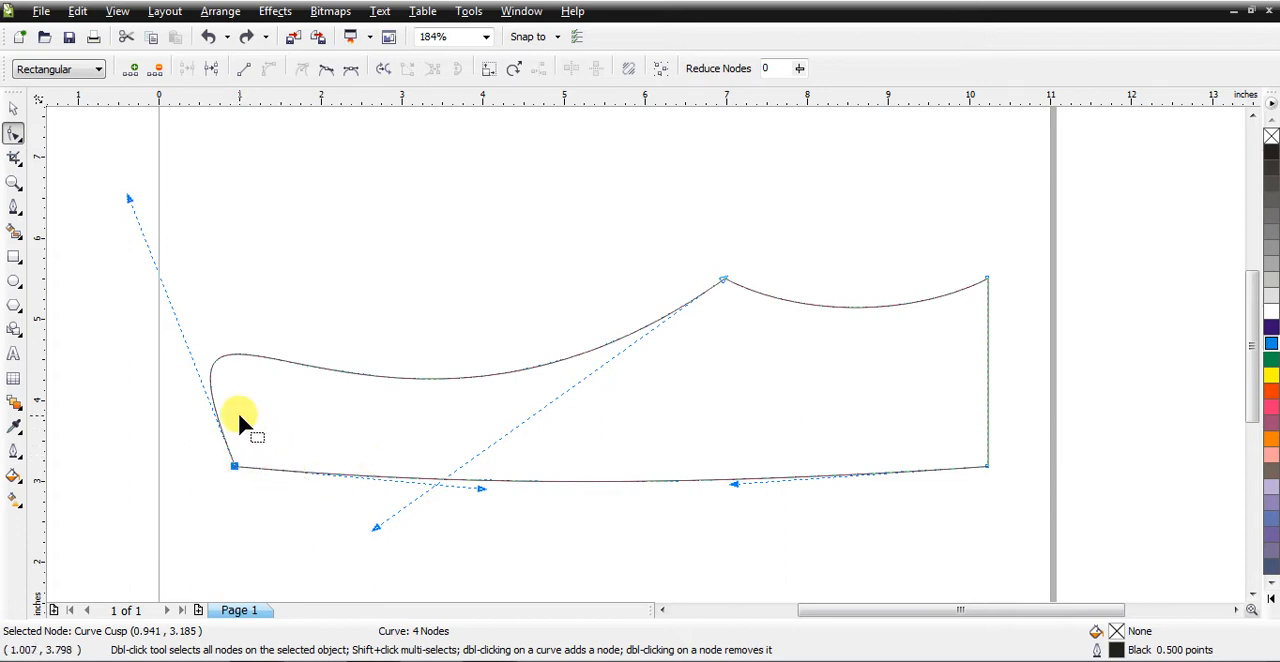
double_click(274, 463)
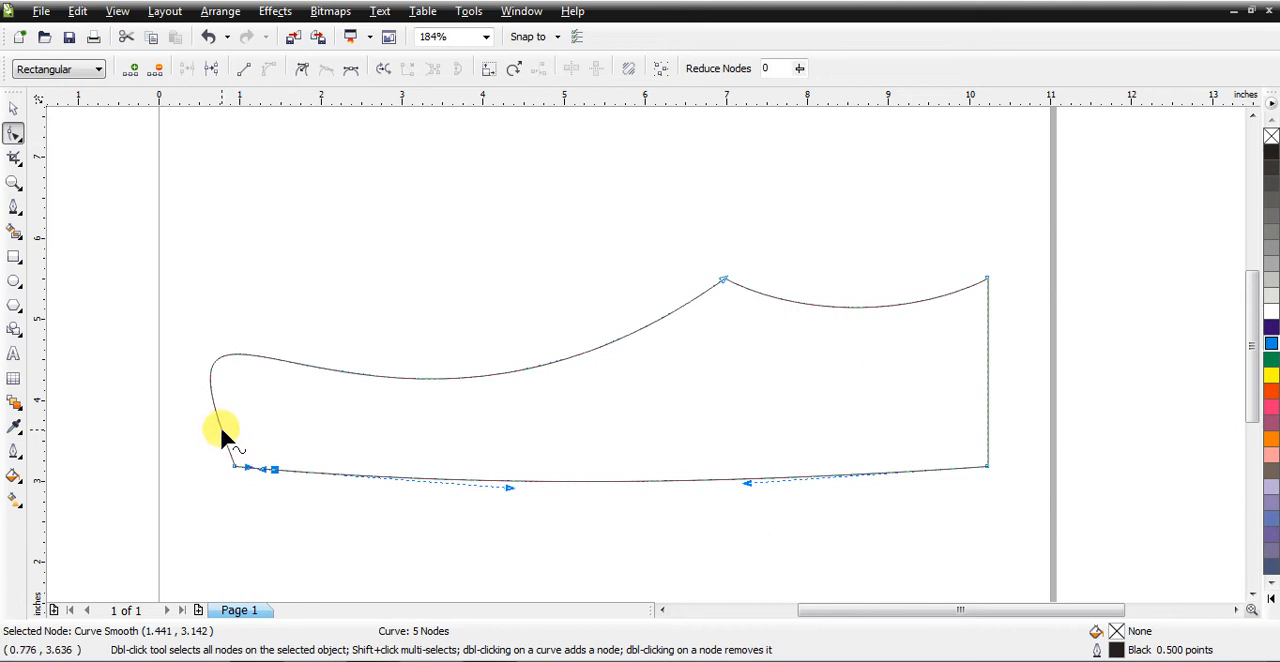
double_click(220, 430)
click(232, 466)
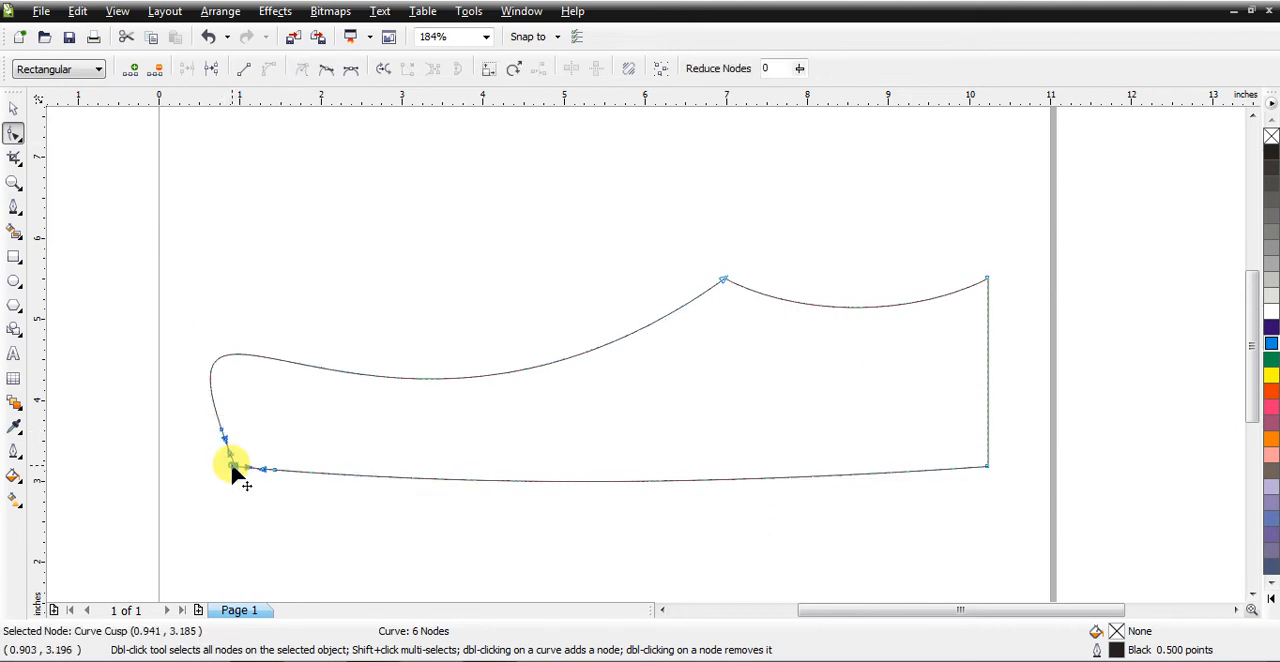
double_click(232, 466)
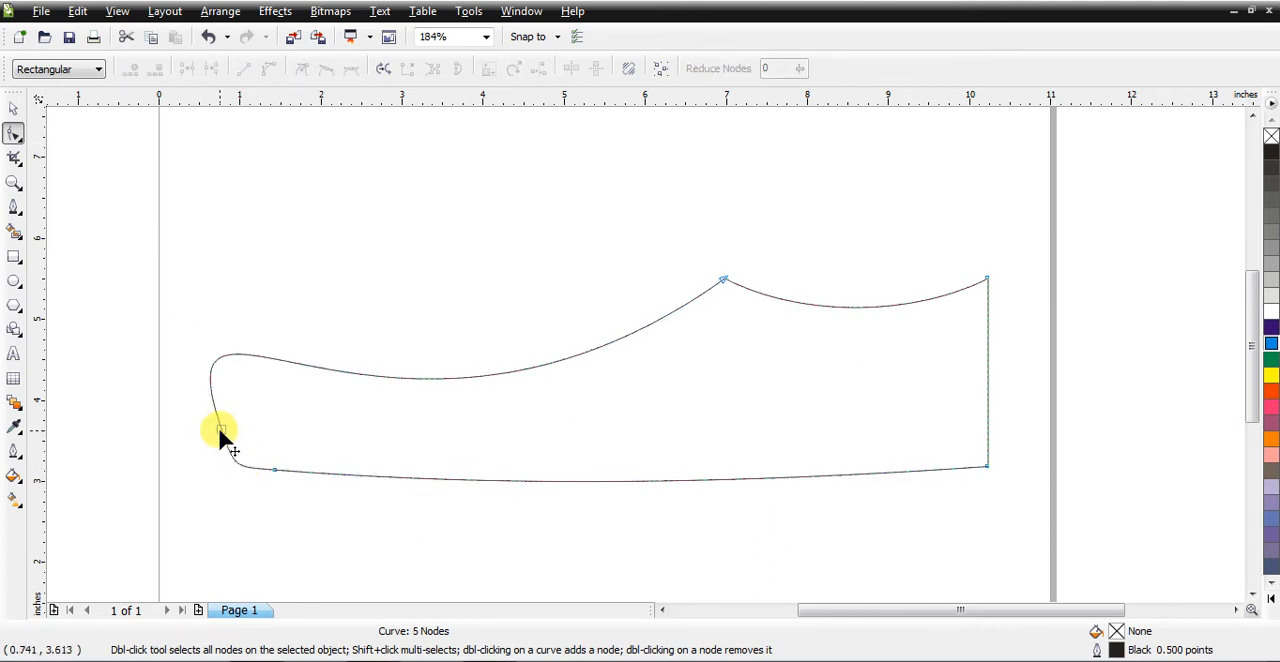
click(220, 429)
drag(230, 469, 237, 472)
click(14, 110)
click(198, 211)
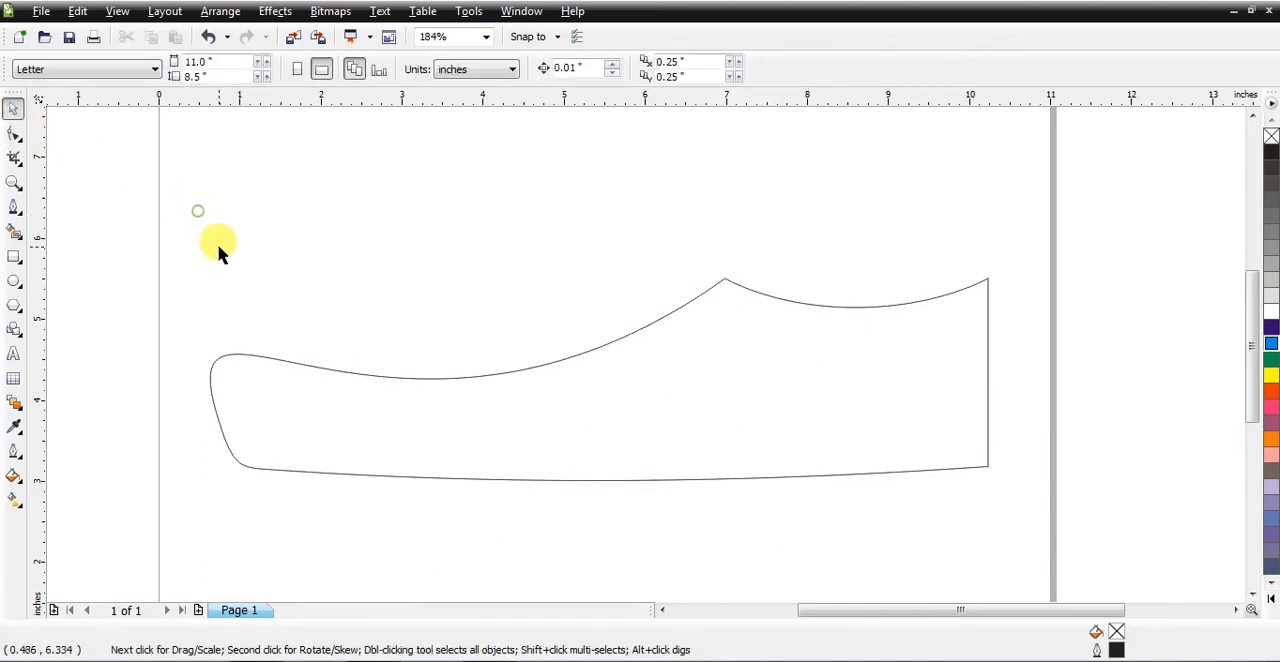
Step: Round the heel's lower-right corner by adding a node on each adjoining edge and deleting the corner node
click(360, 400)
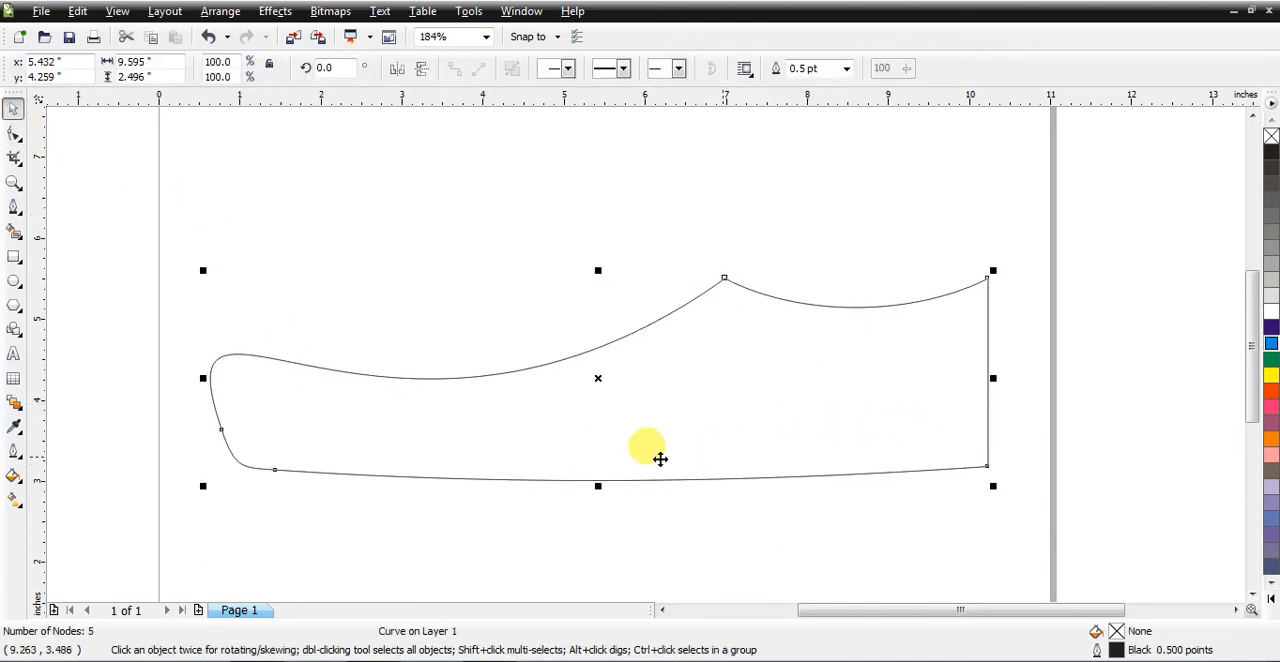
click(14, 133)
click(986, 432)
double_click(986, 432)
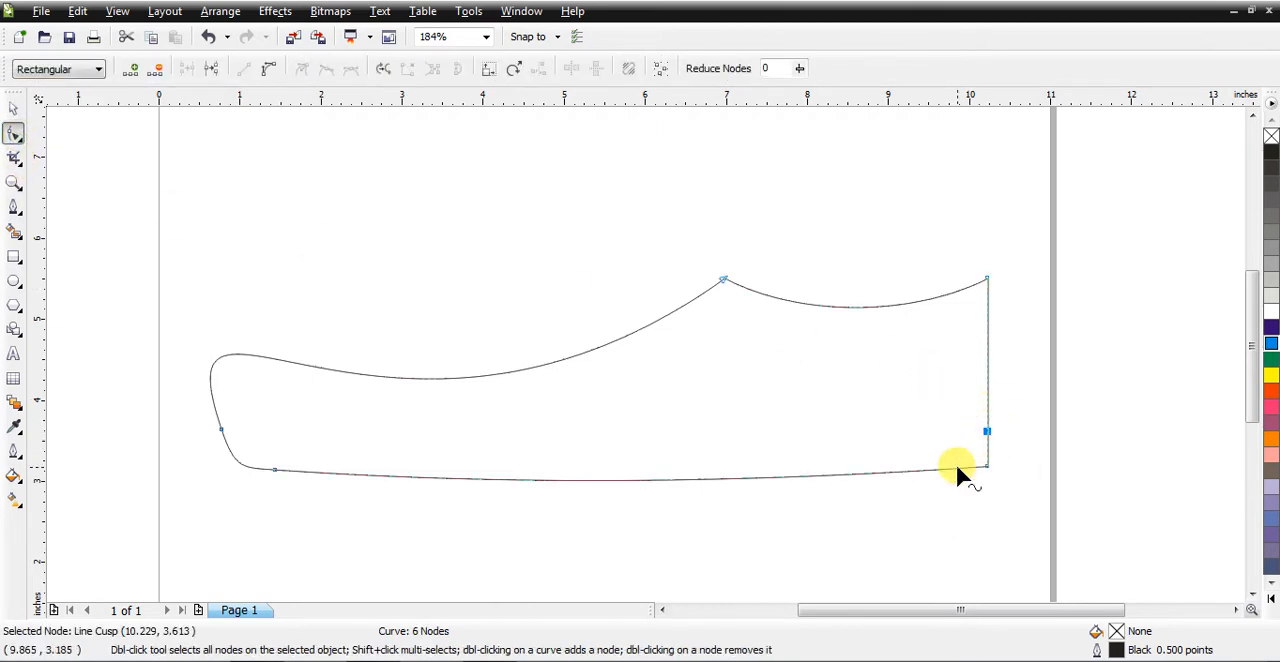
click(957, 466)
double_click(989, 463)
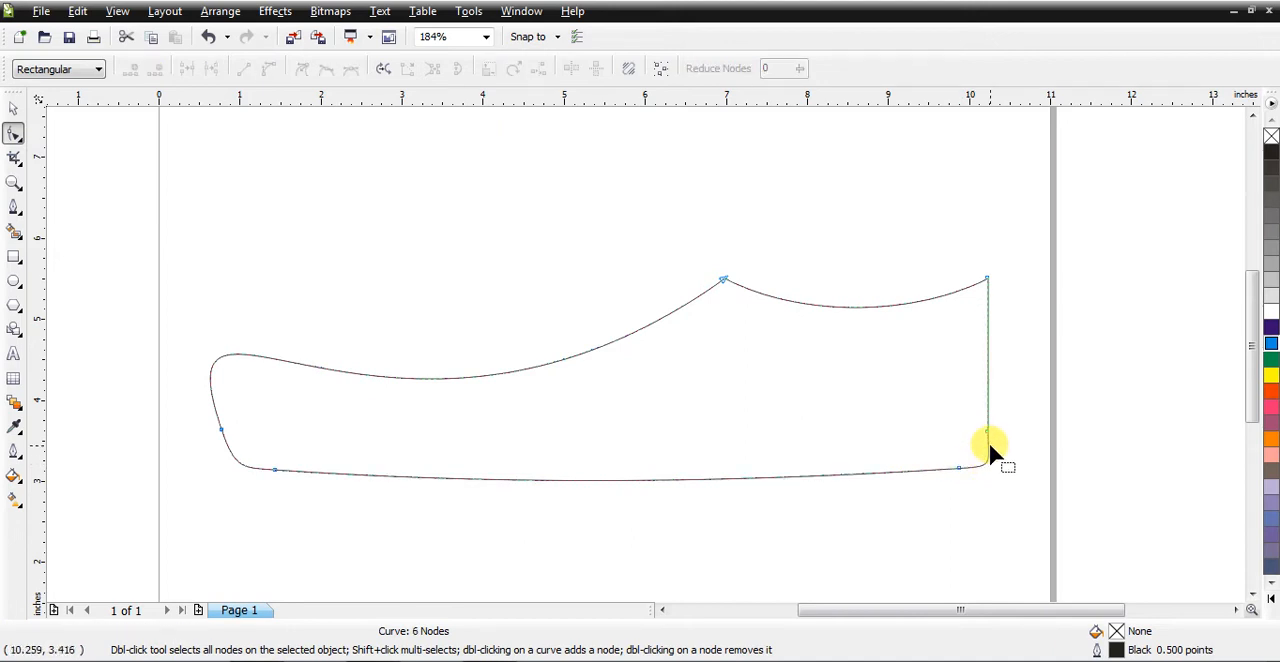
Step: Make the sole node next to the heel corner a cusp and reshape the corner's curve with its handle
click(987, 431)
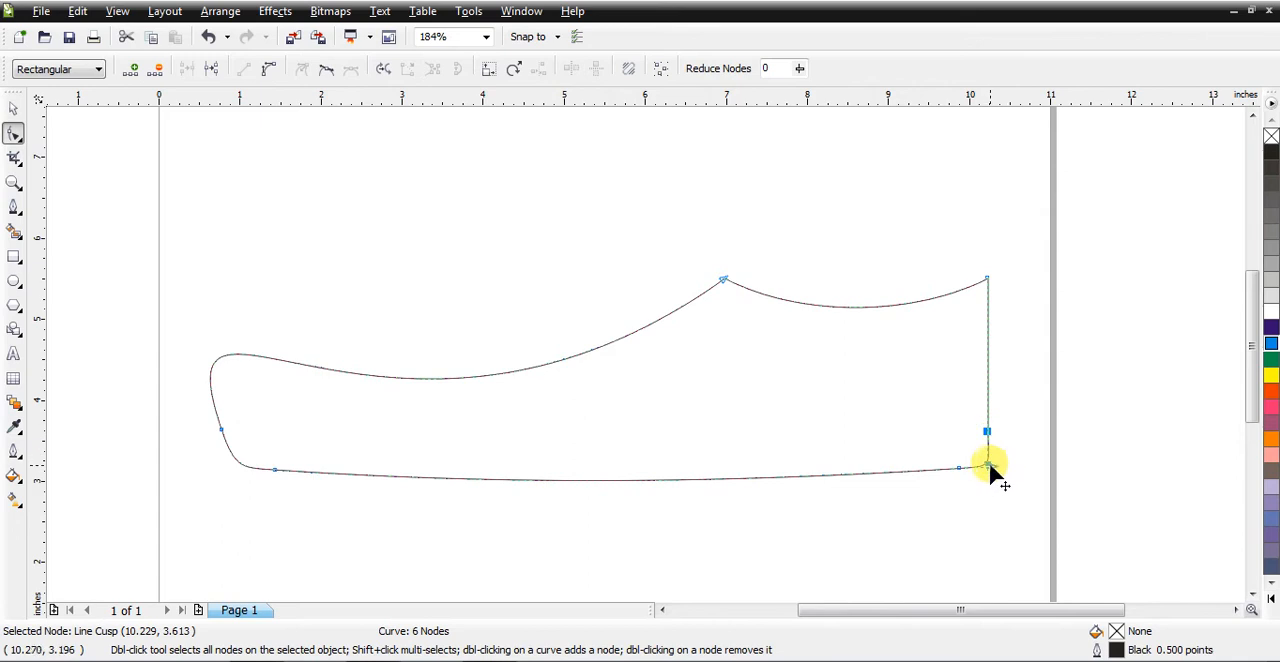
drag(991, 467, 984, 462)
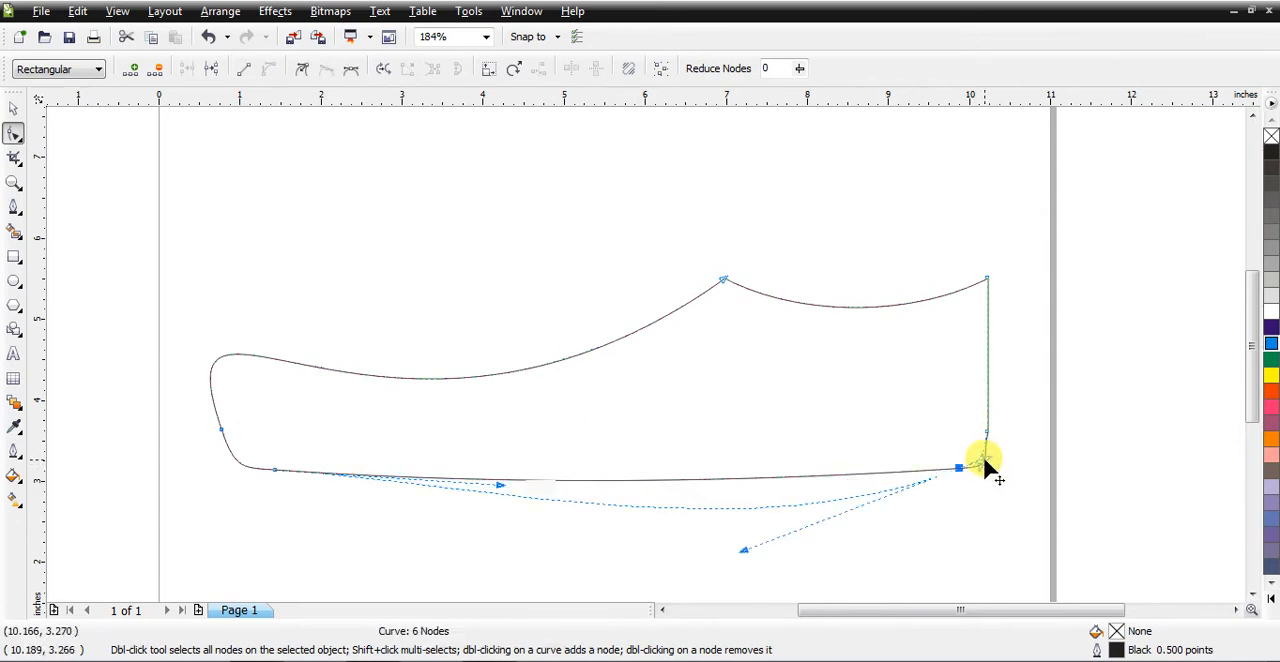
key(ctrl+z)
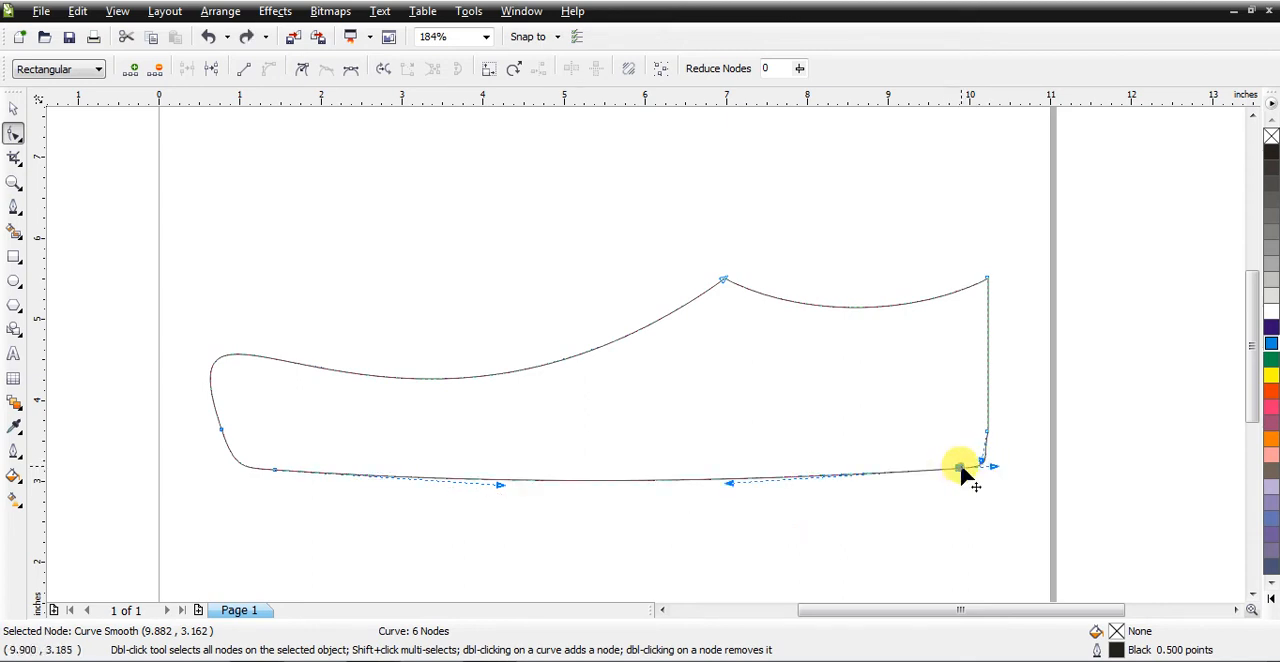
click(305, 72)
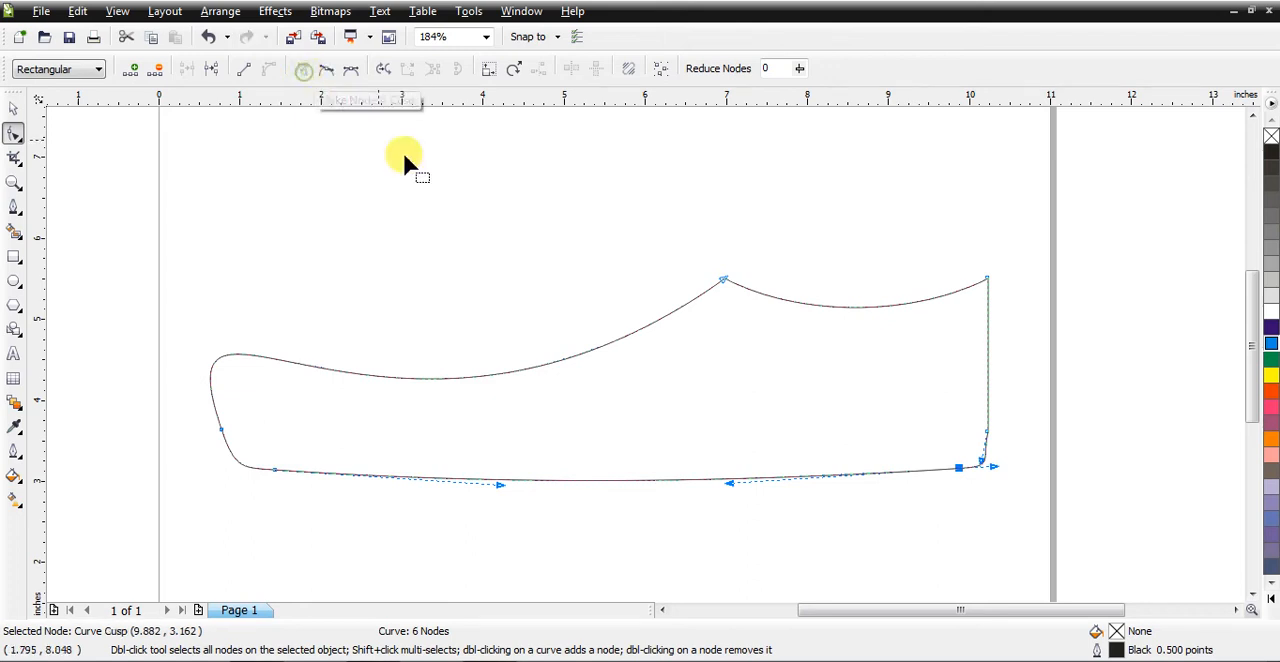
drag(990, 464, 986, 451)
click(1005, 472)
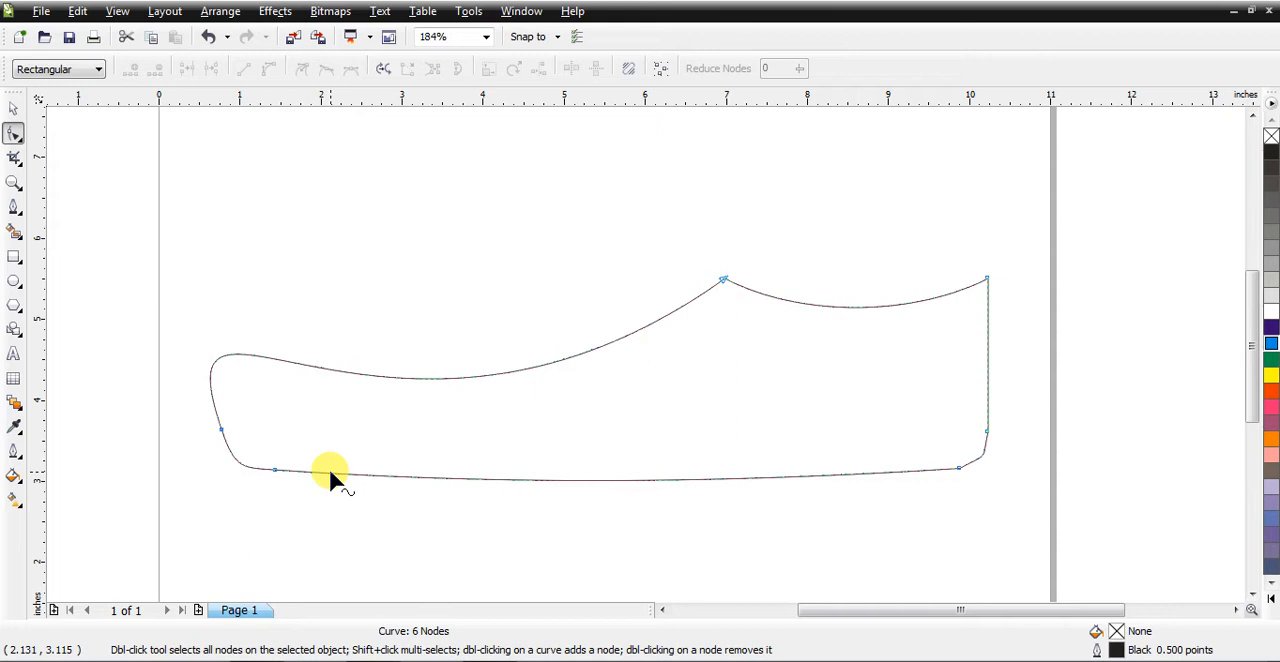
Step: Draw a 3-point curve about 10.1 in wide across the lower part of the shoe, bowed slightly downward parallel to the sole
click(14, 208)
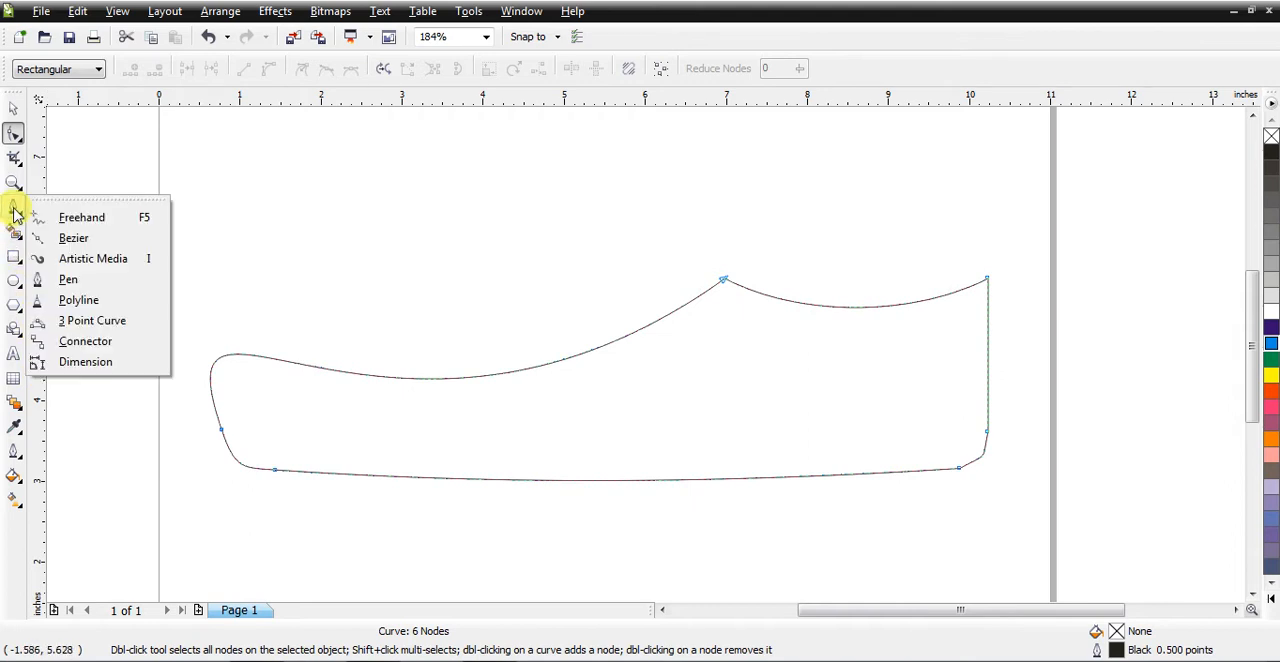
click(66, 321)
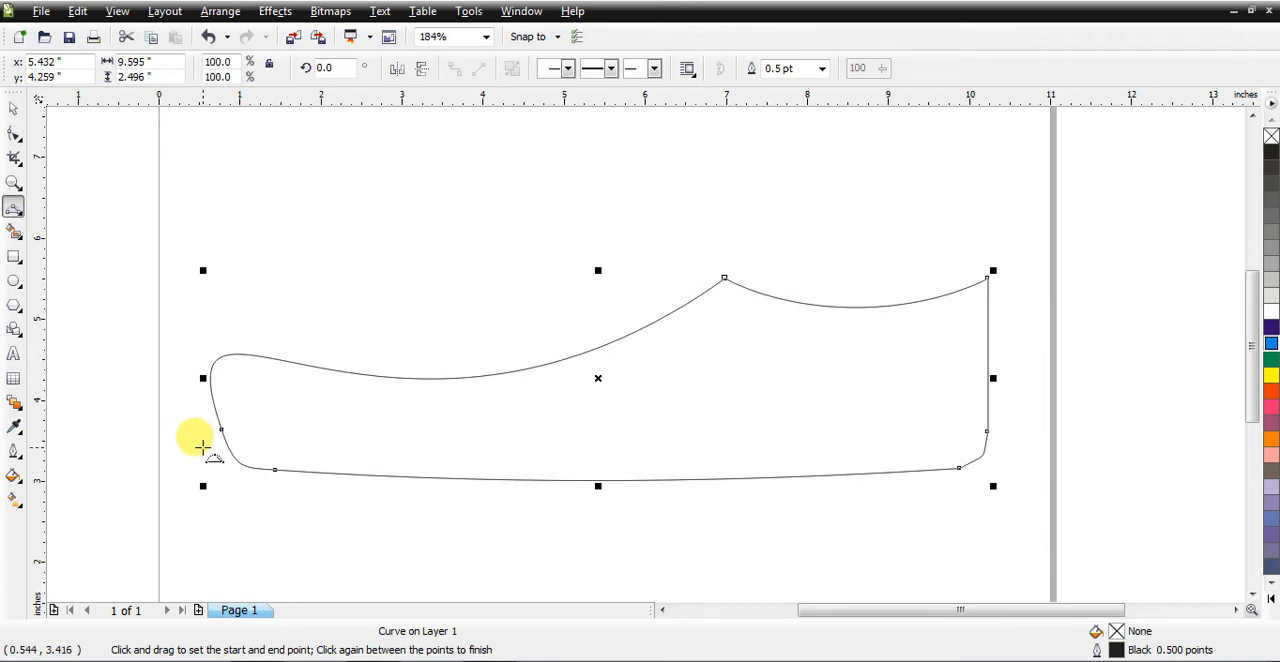
mouse_move(202, 446)
mouse_down()
mouse_move(909, 490)
mouse_move(1025, 435)
mouse_up()
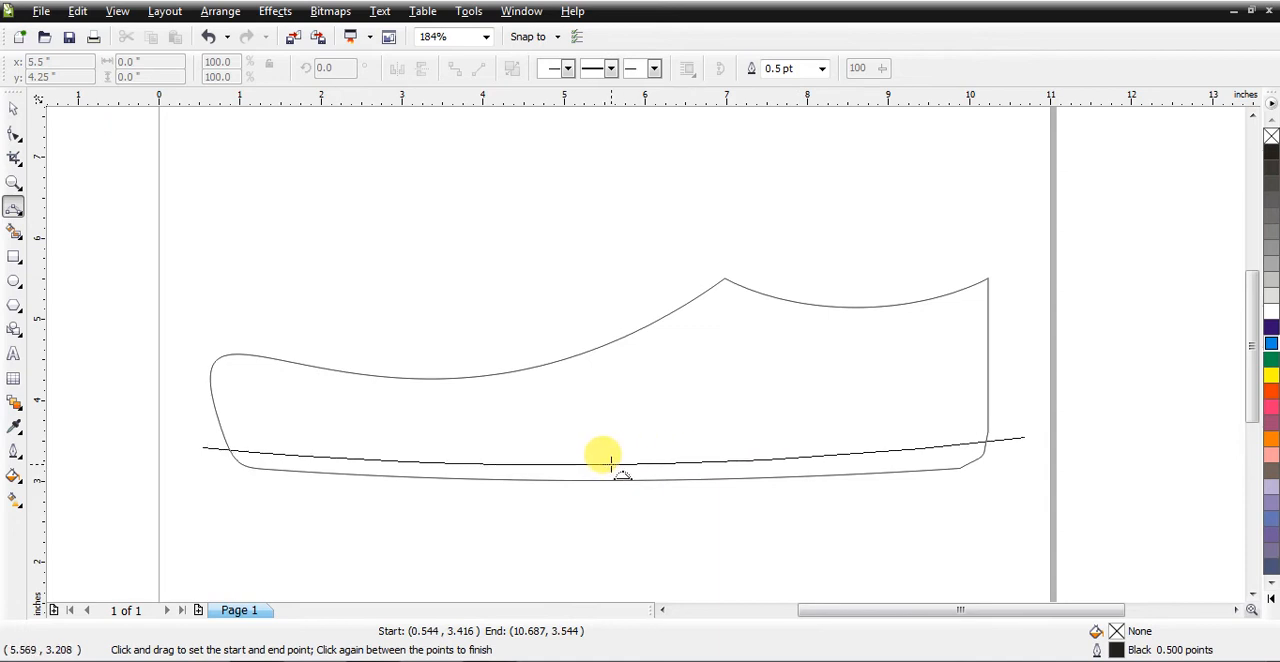
click(611, 462)
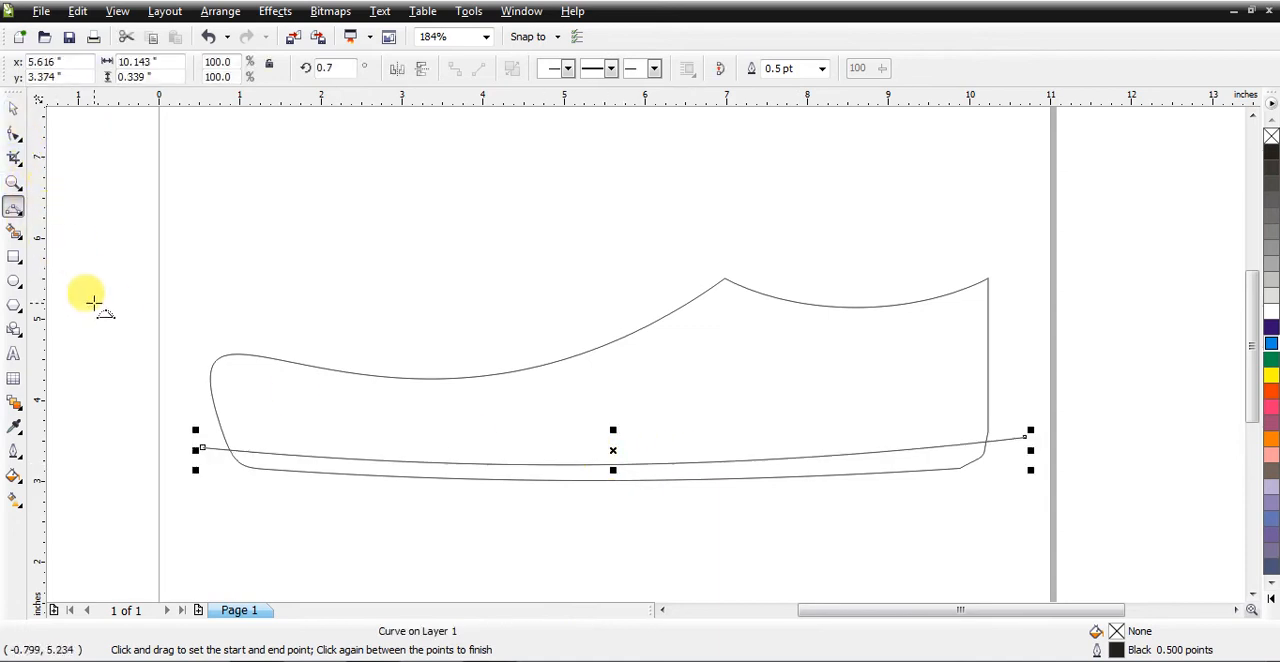
Step: Smart Fill the strip between the new curve and the shoe's bottom edge with red C1 M96 Y40 K0 and no outline
click(14, 232)
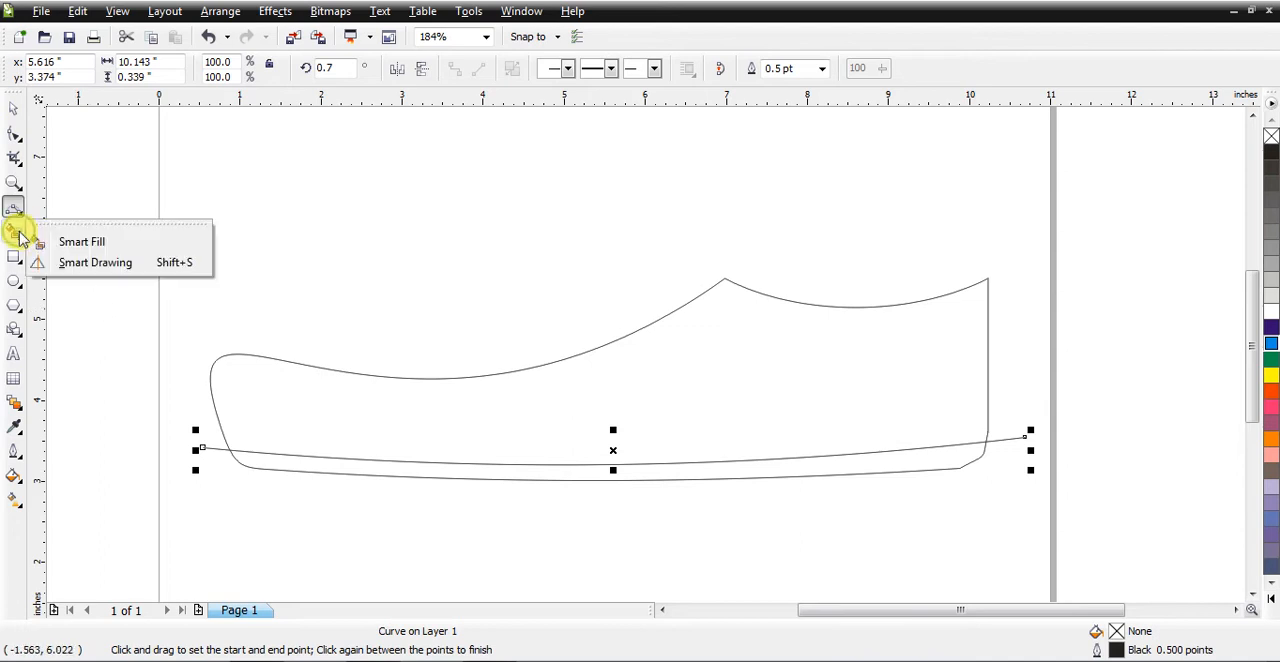
click(81, 244)
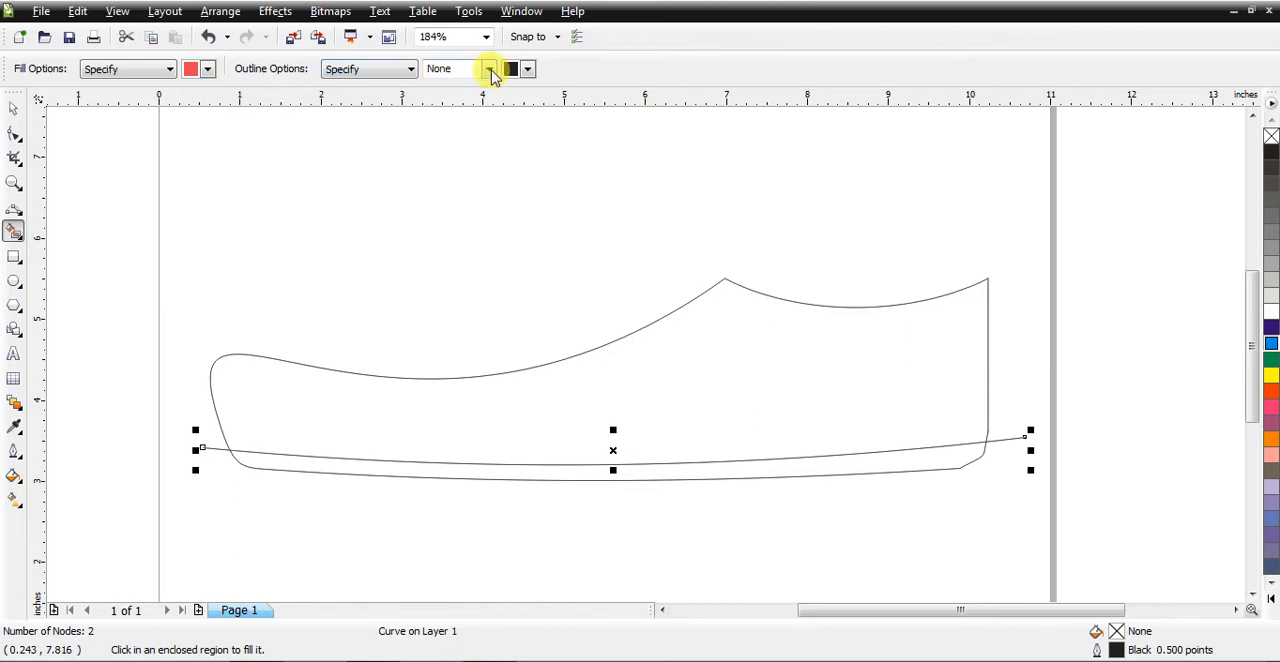
click(300, 458)
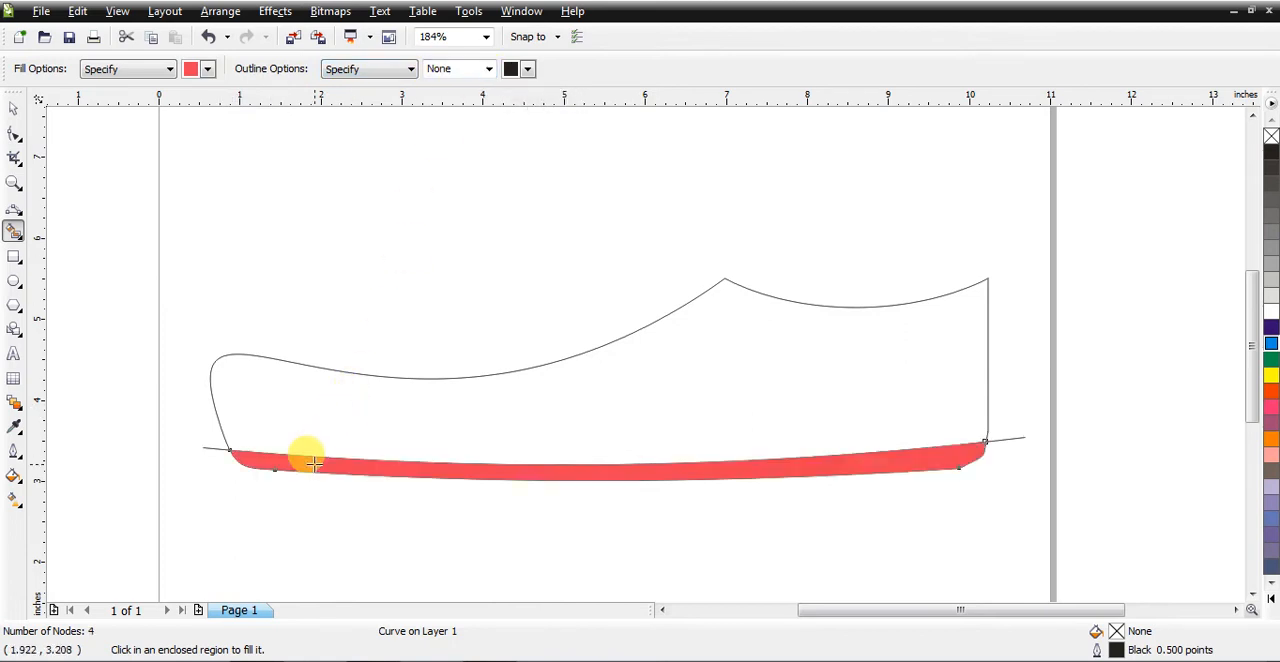
Step: Move the dividing curve up about 0.17 in so it sits just above the red sole strip
click(13, 107)
click(230, 214)
drag(211, 445, 209, 435)
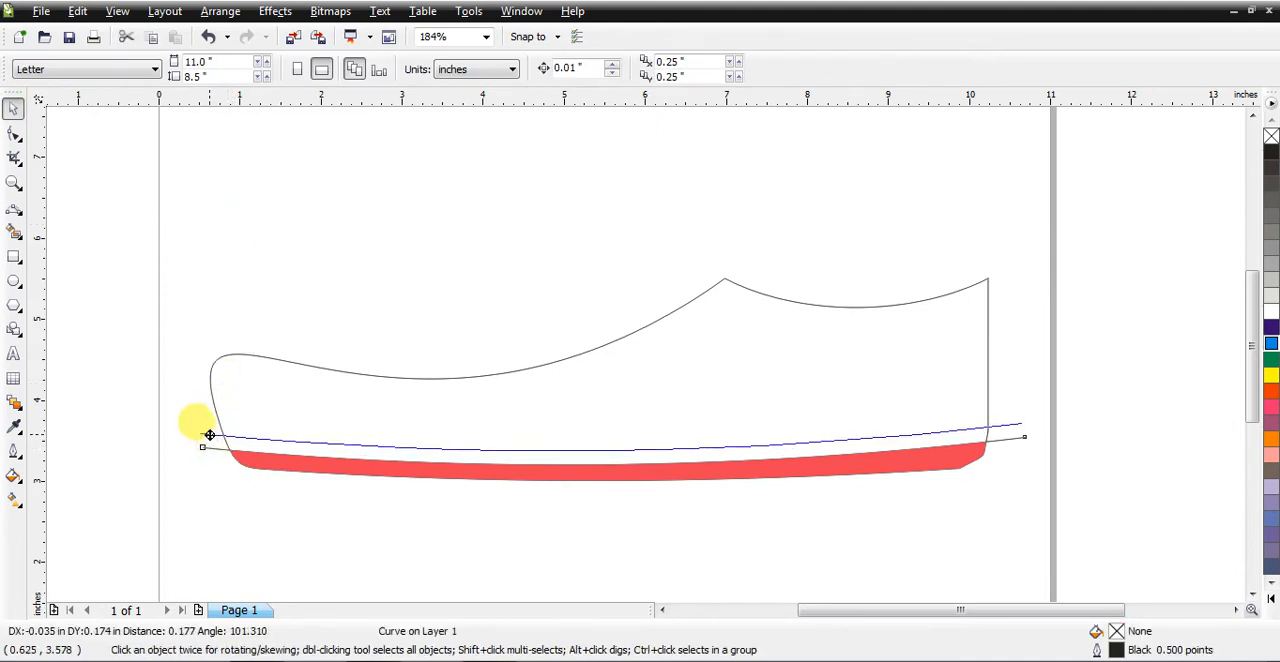
drag(209, 435, 210, 435)
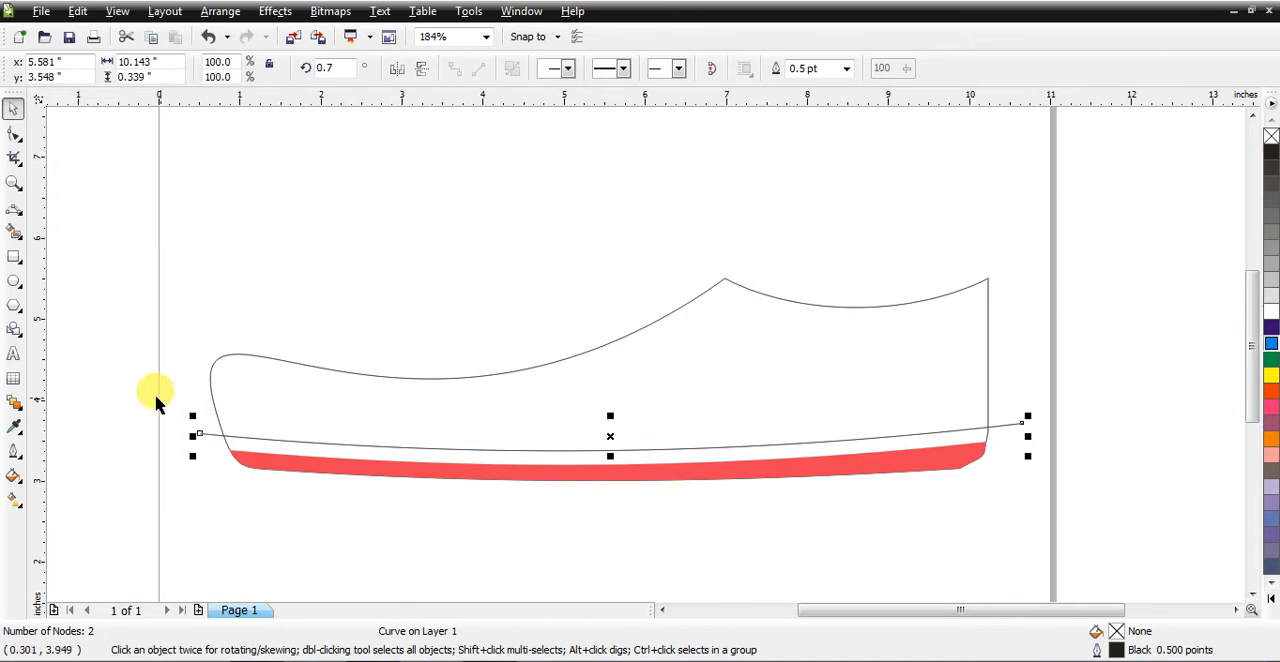
Step: Smart Fill the strip between the moved curve and the red sole with dark red C25 M100 Y93 K1
click(14, 234)
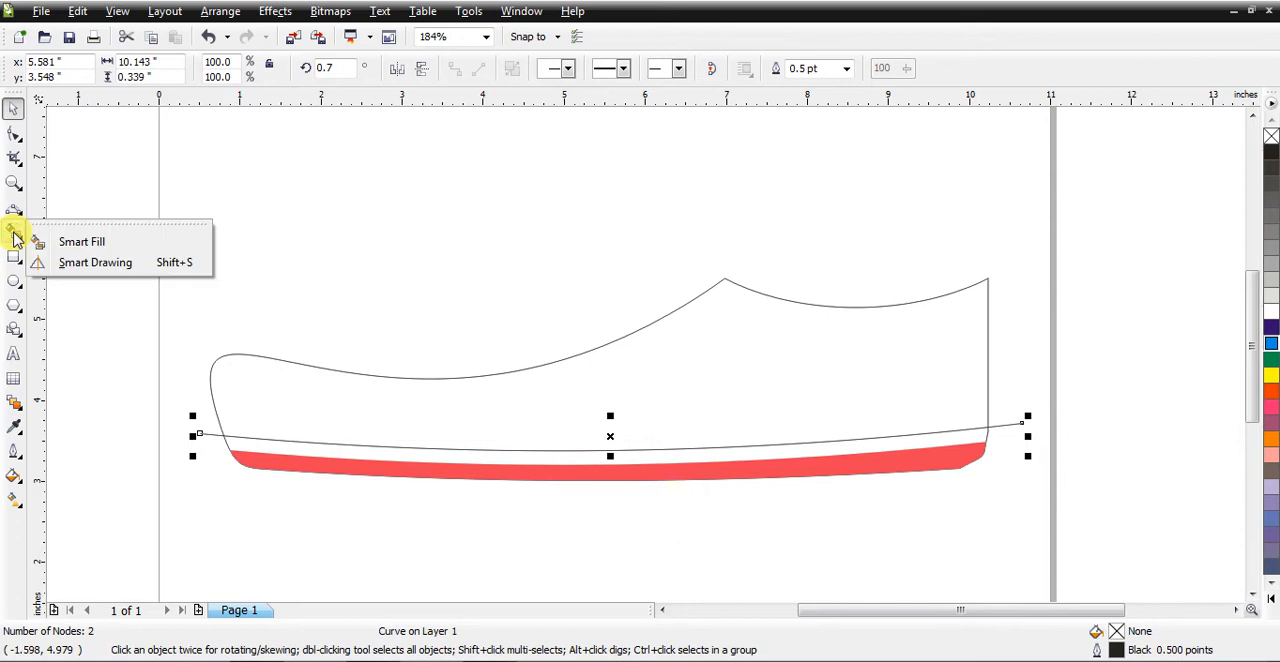
click(82, 241)
click(209, 69)
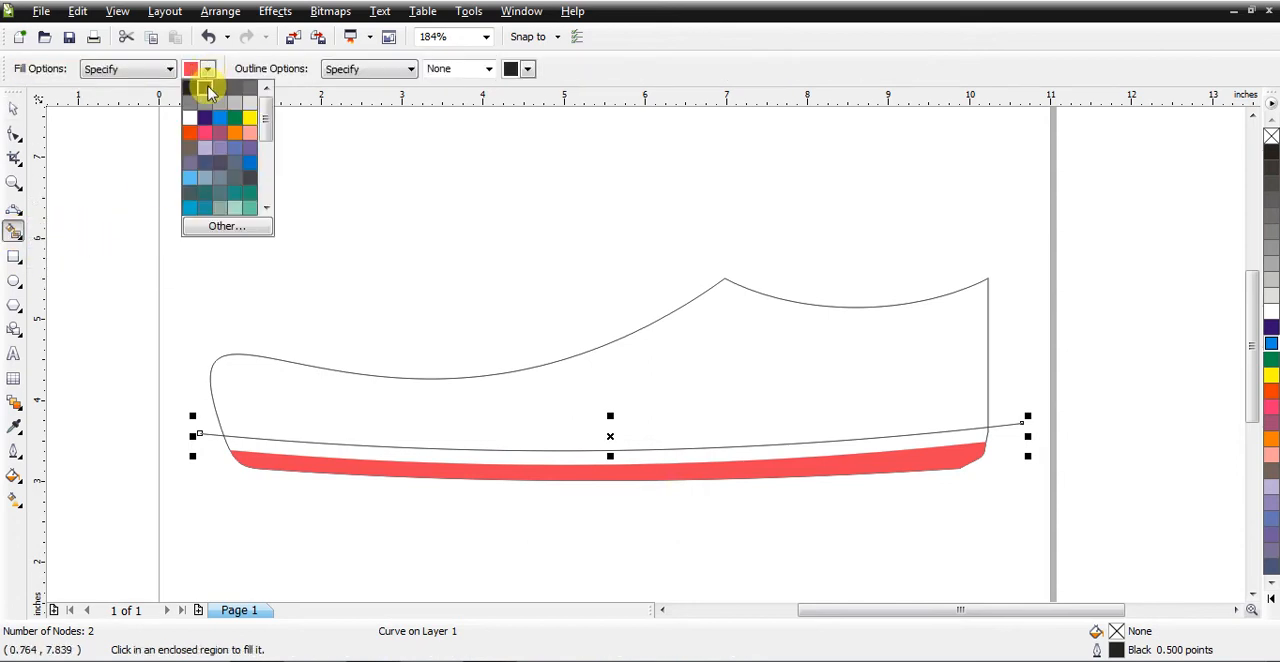
click(208, 229)
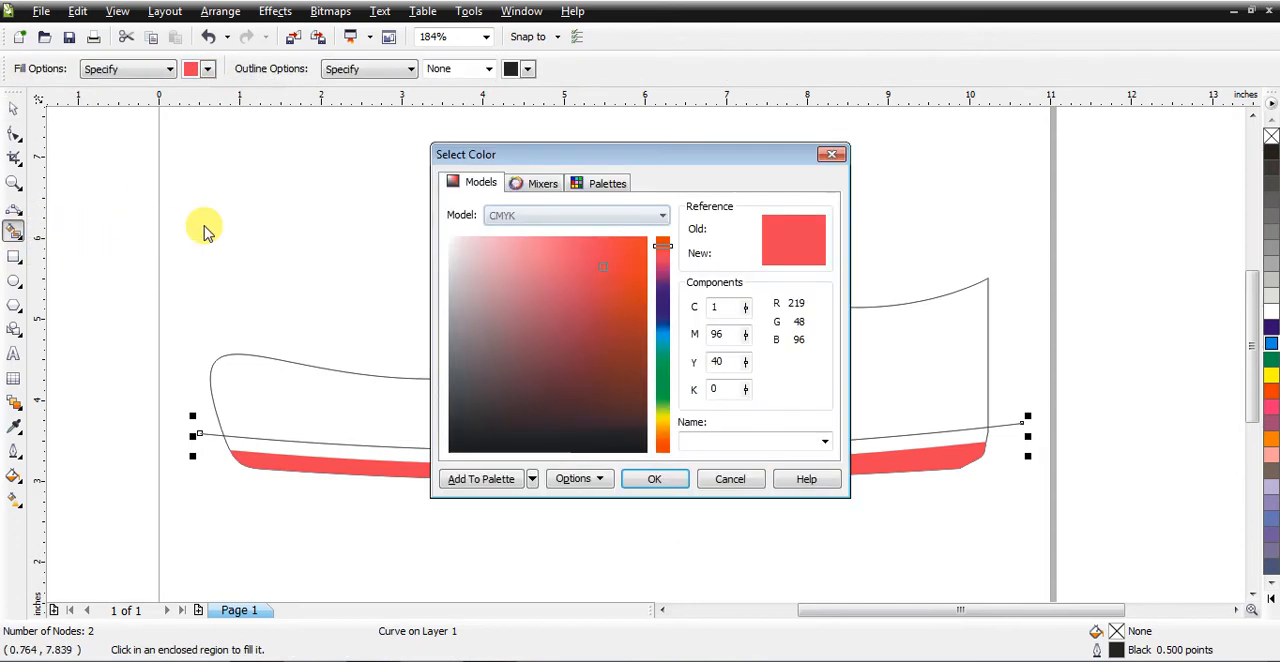
drag(605, 275, 632, 321)
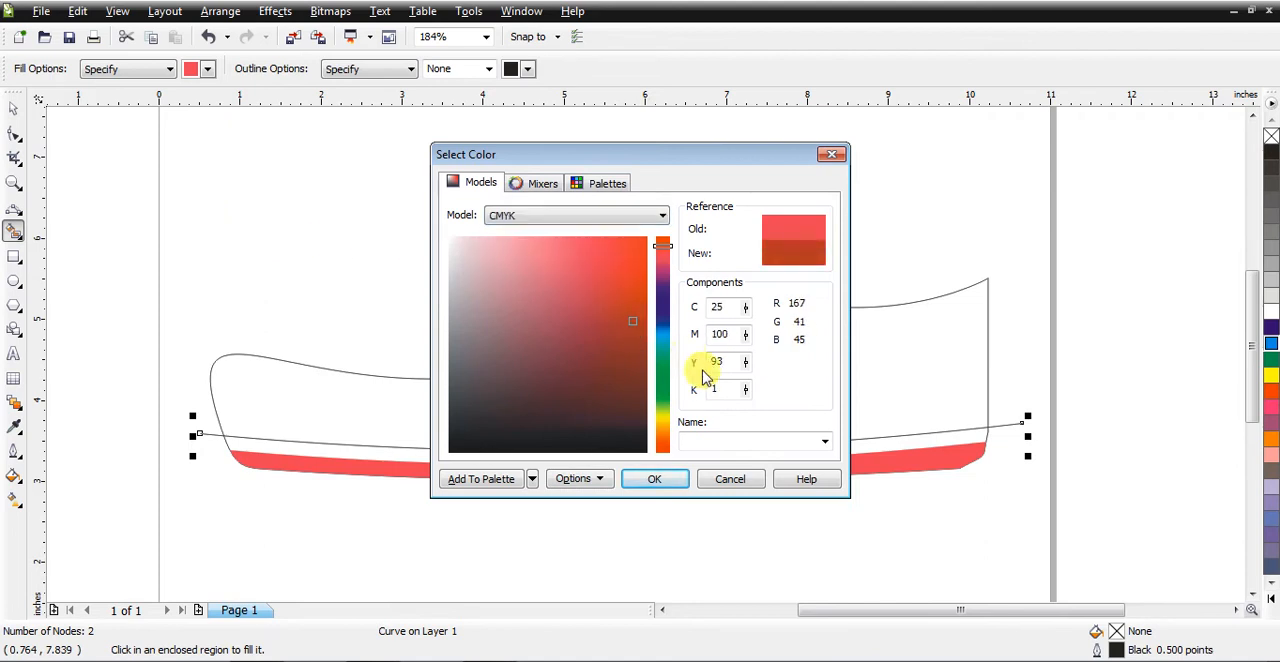
click(656, 479)
click(519, 459)
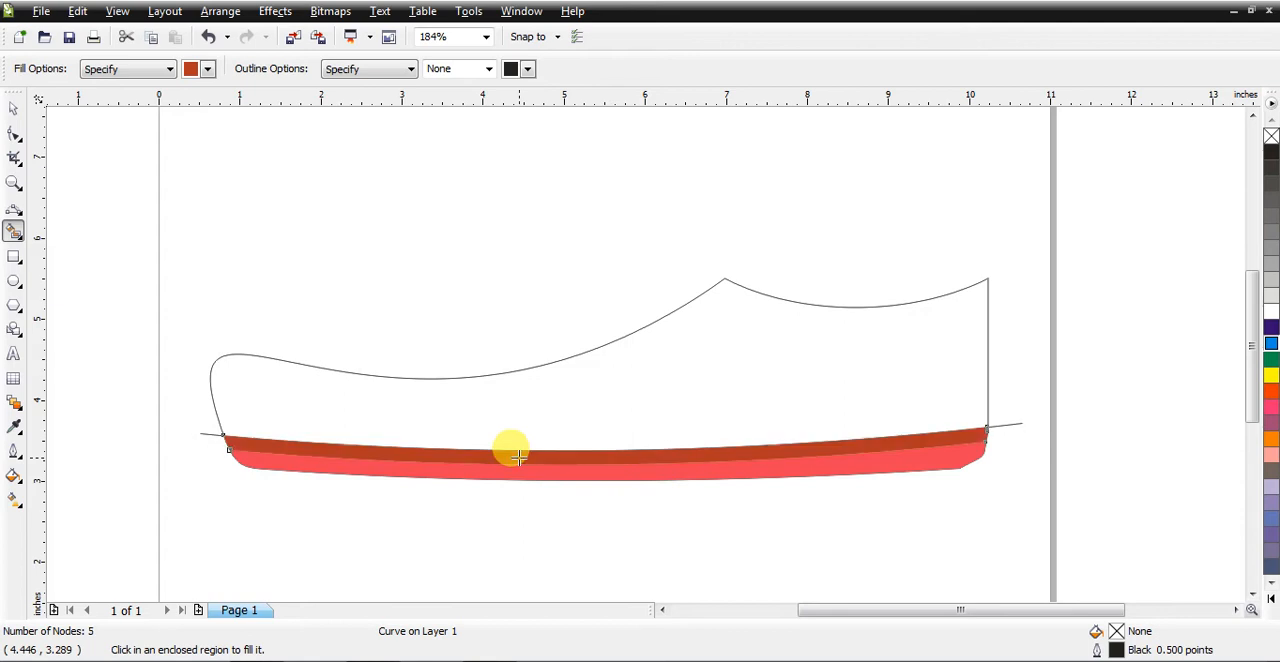
Step: Move the dividing curve clear above the shoe and delete it
click(13, 107)
drag(215, 440, 230, 202)
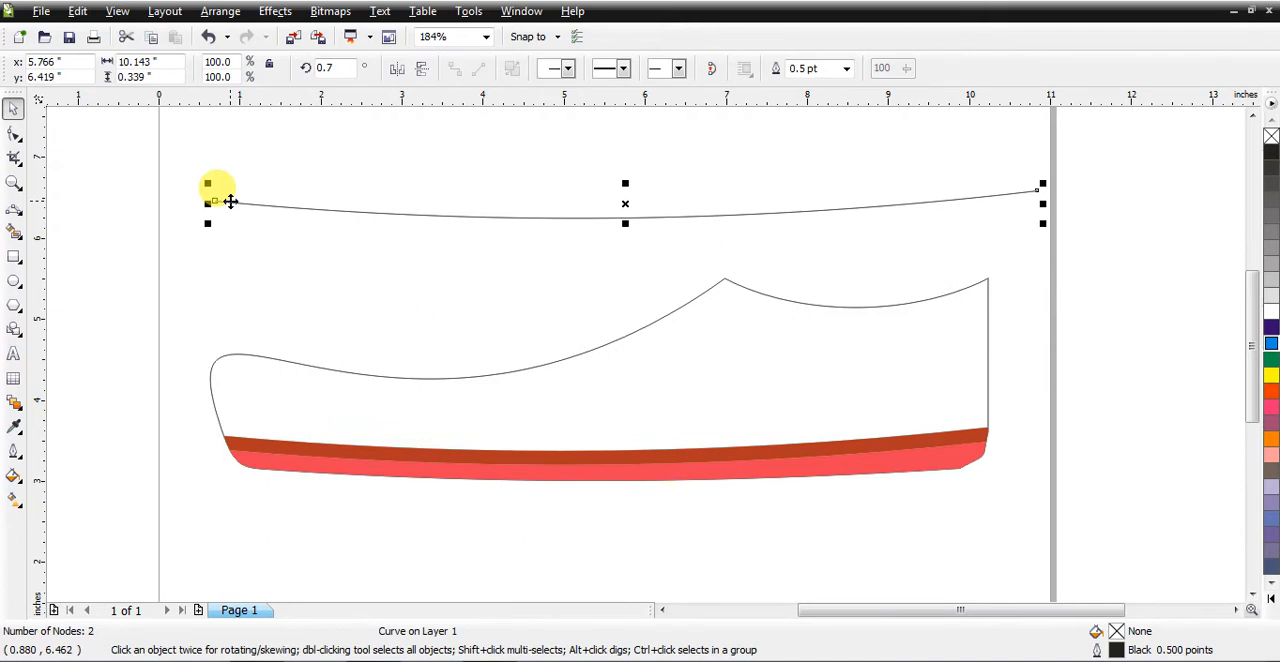
click(454, 413)
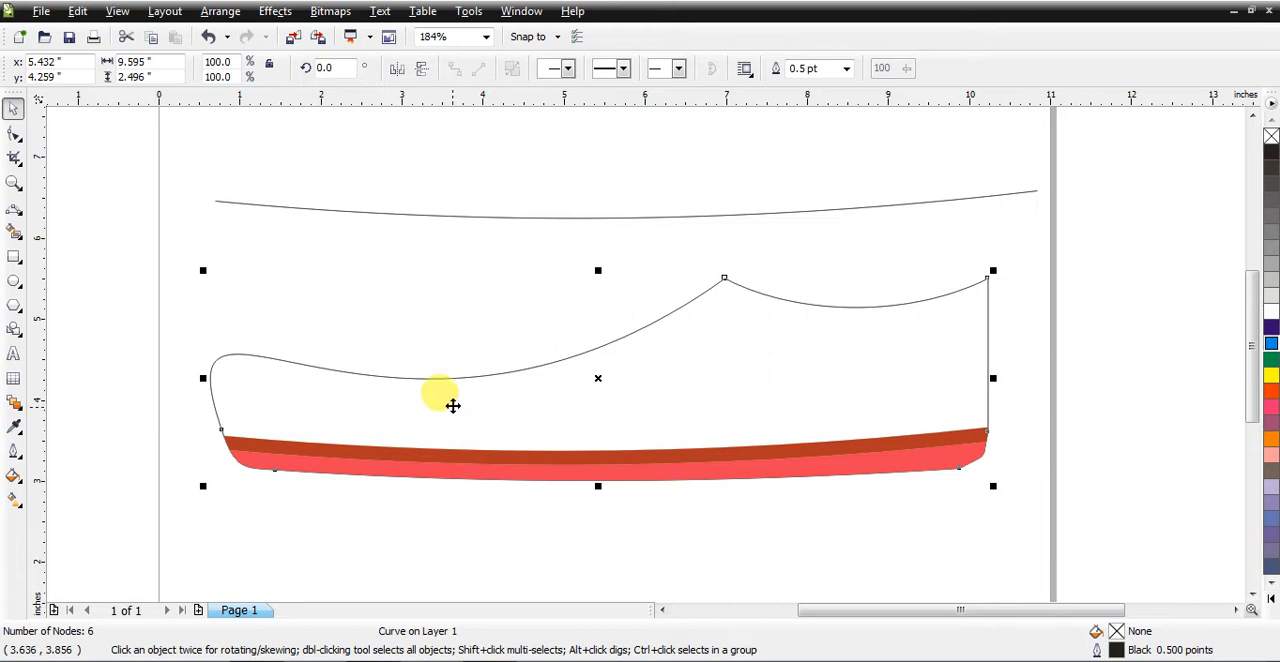
click(520, 217)
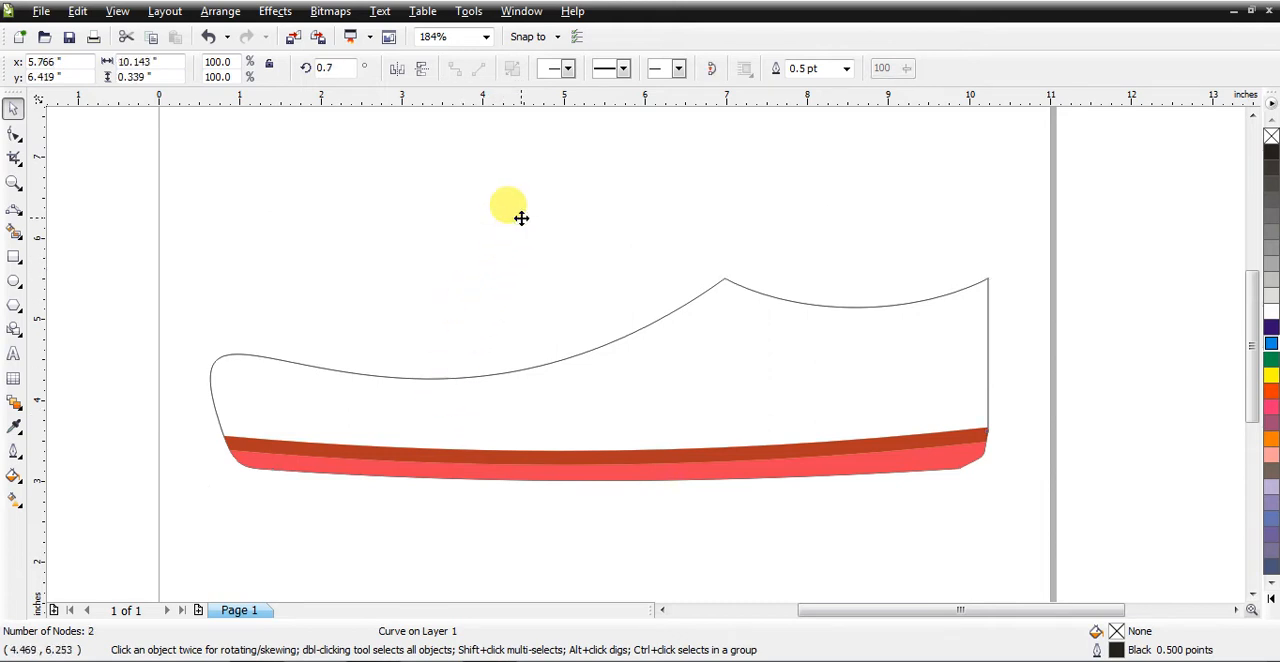
key(Delete)
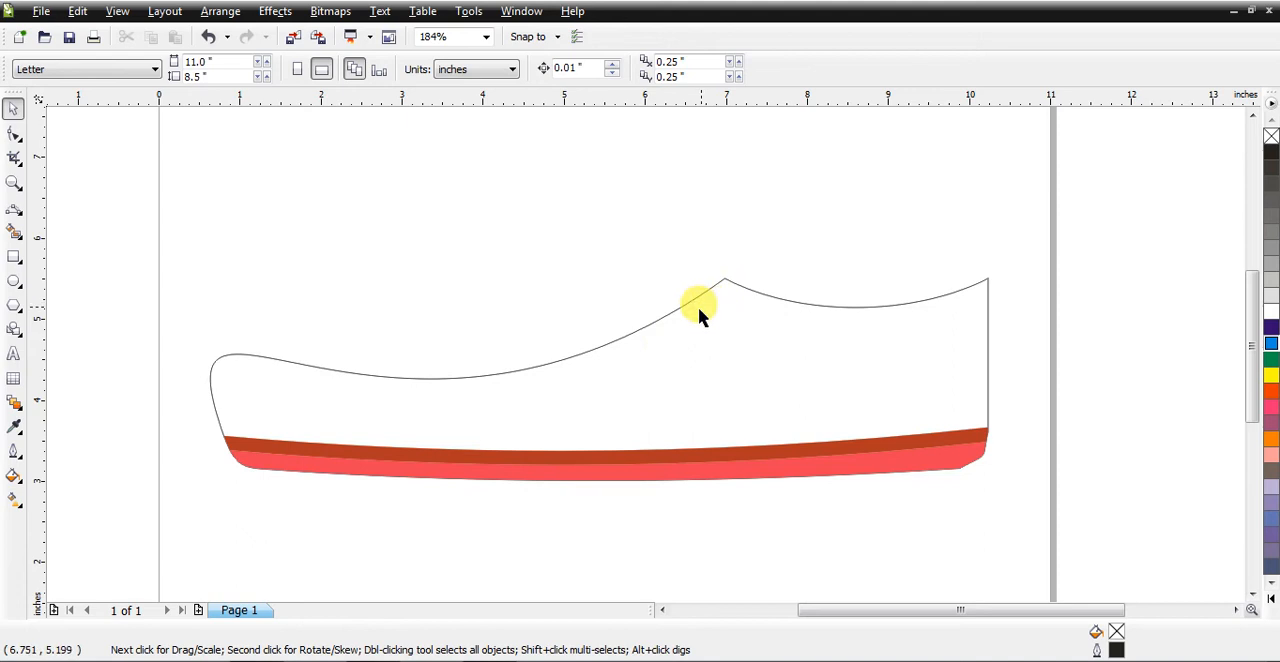
Step: Draw a rectangle about 2.7 by 0.63 in inside the shoe below the instep and convert it to curves
click(13, 259)
drag(541, 364, 760, 412)
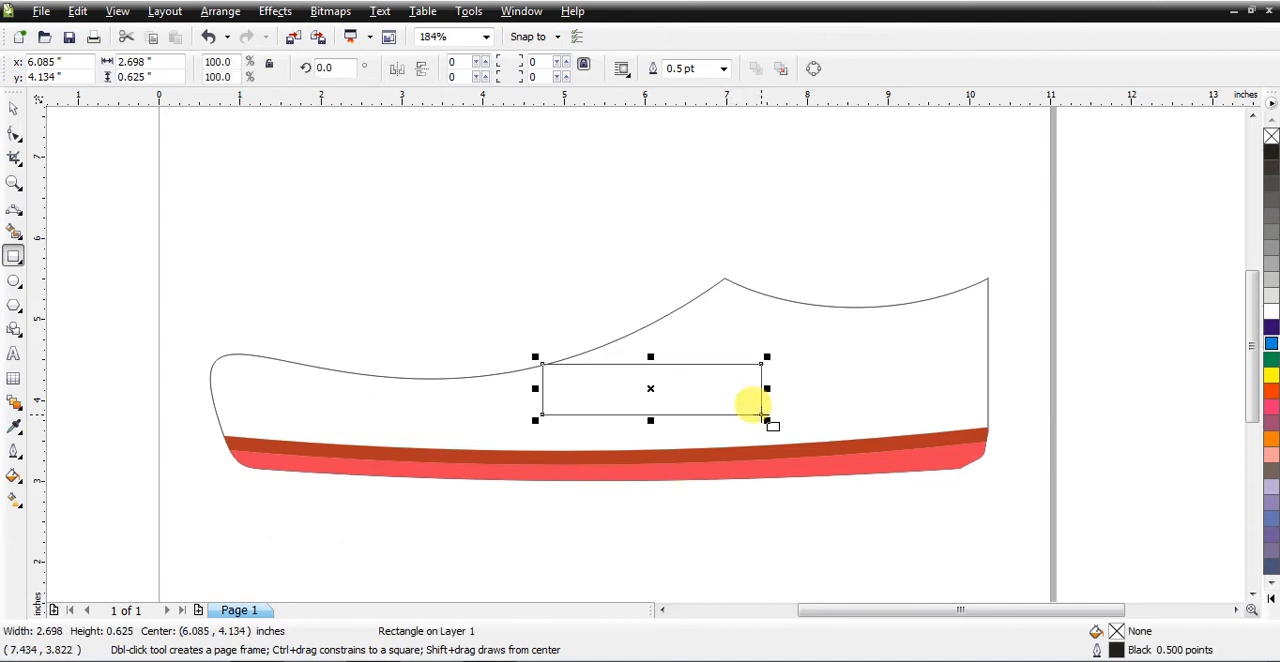
key(ctrl+q)
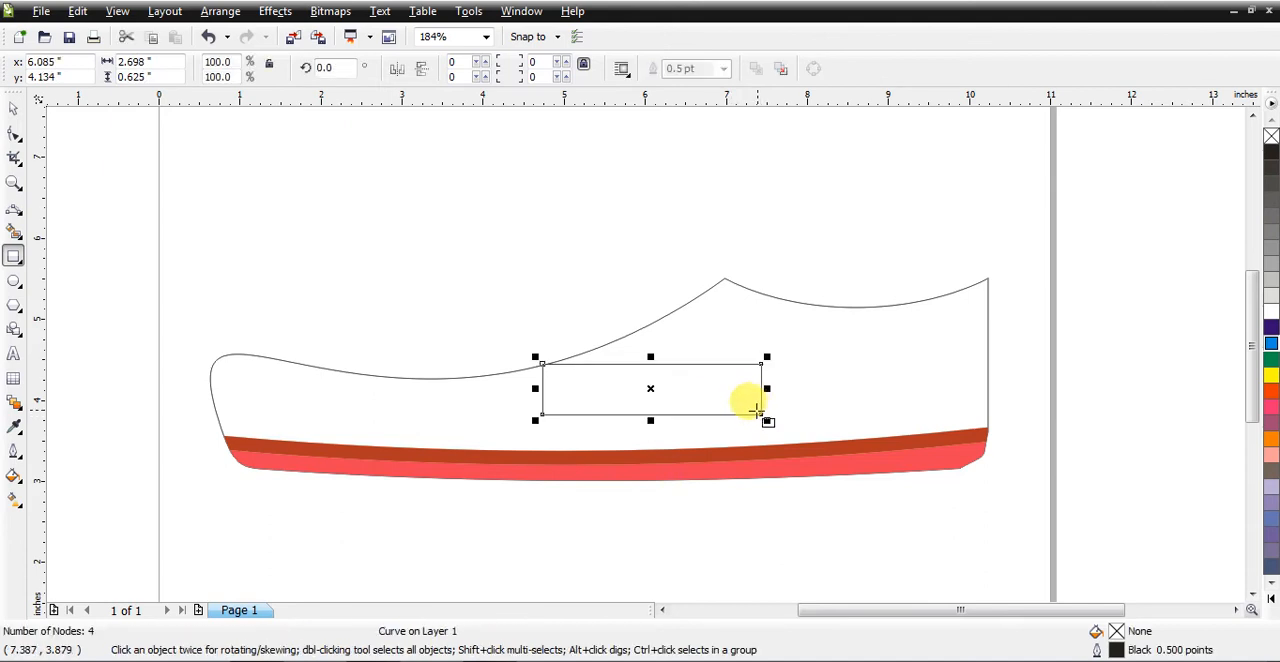
Step: Move the rectangle's upper-right node to the shoe's peak and curve its upper edge to follow the instep outline
click(13, 183)
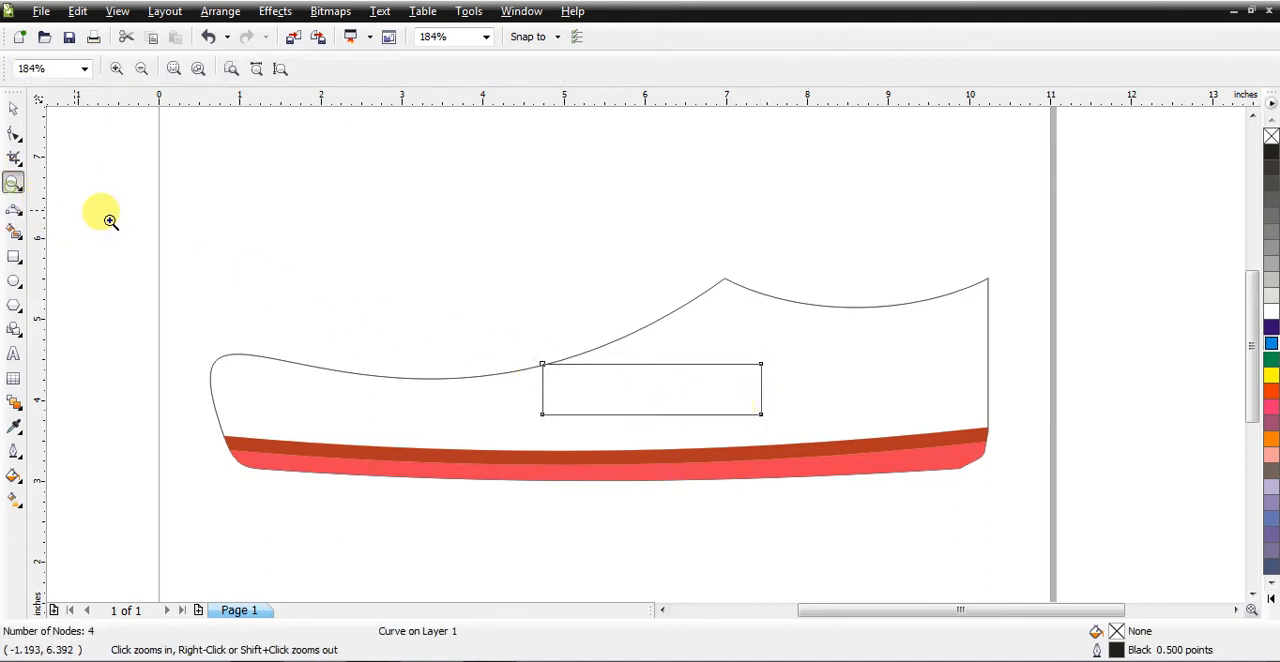
drag(480, 216, 905, 493)
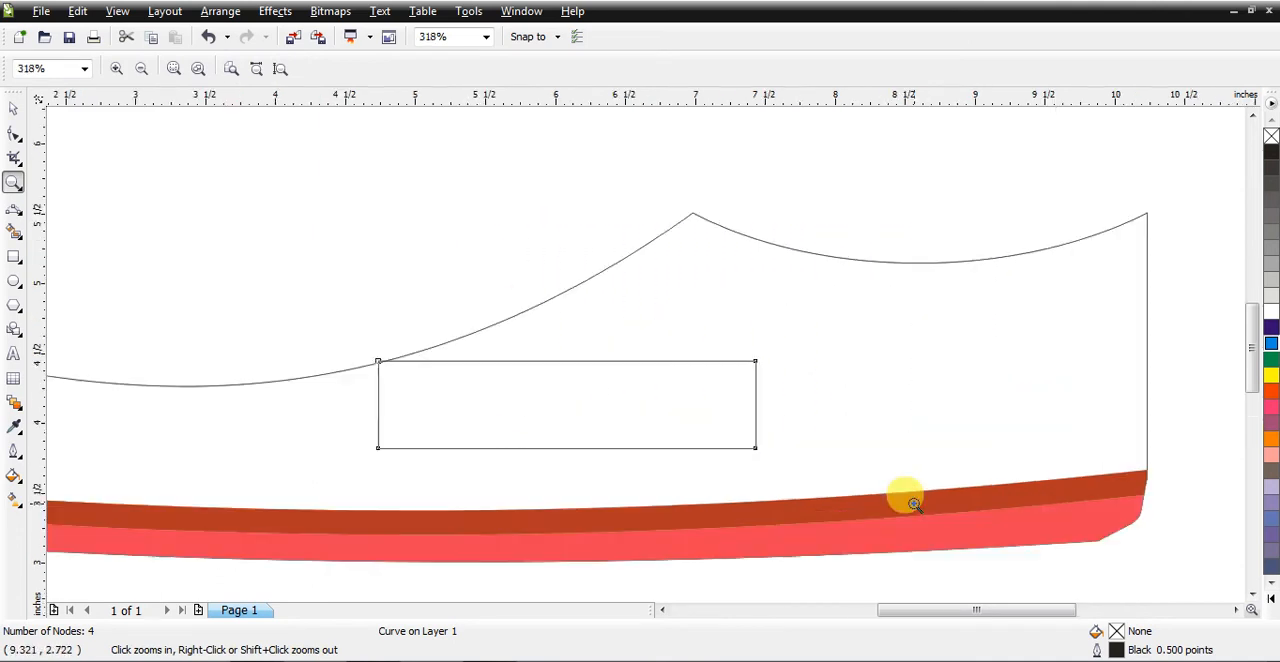
click(14, 133)
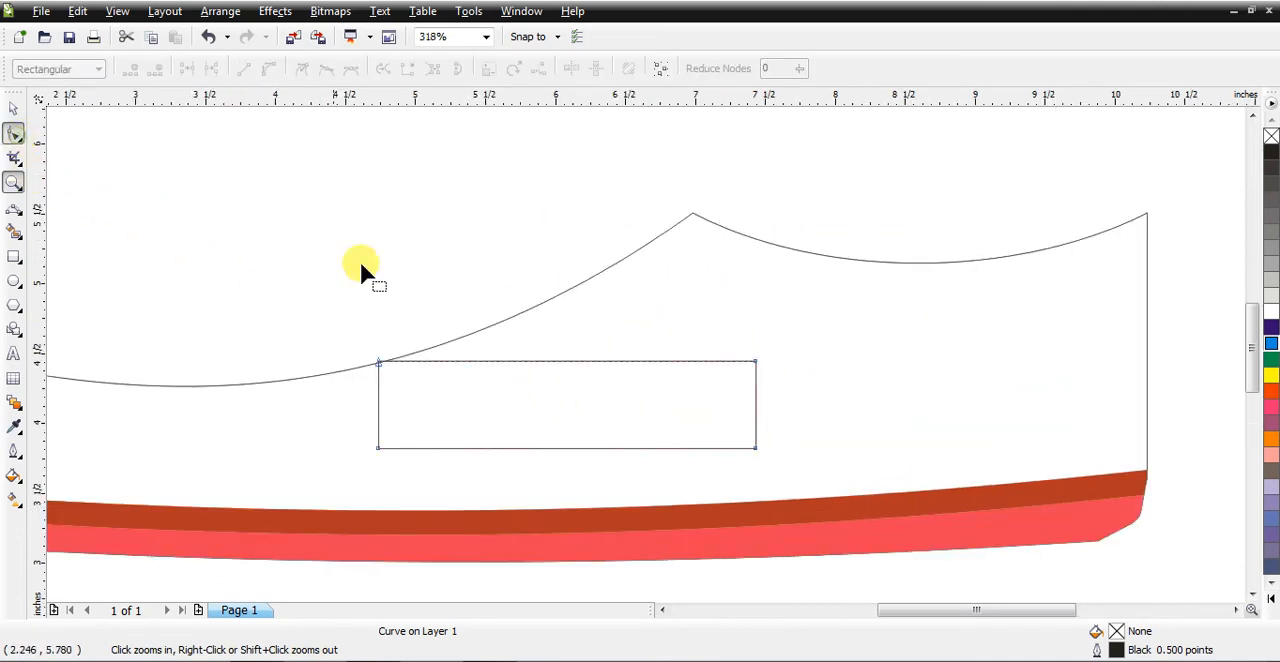
drag(756, 362, 694, 215)
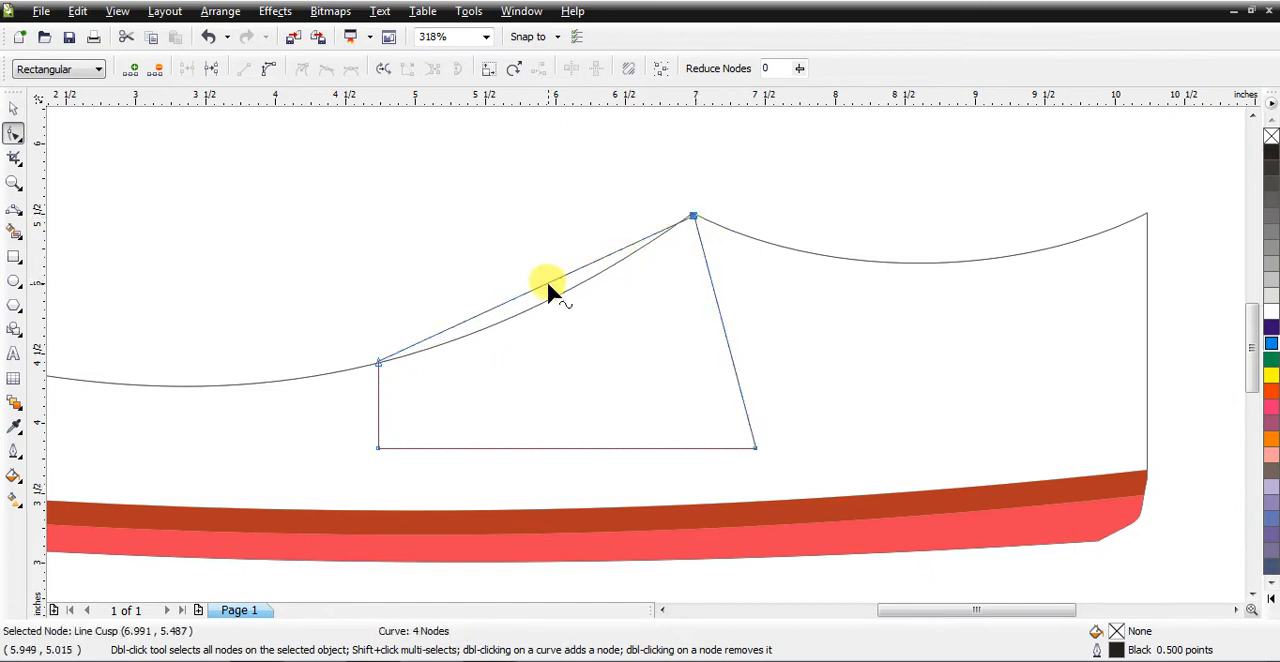
right_click(546, 283)
click(628, 367)
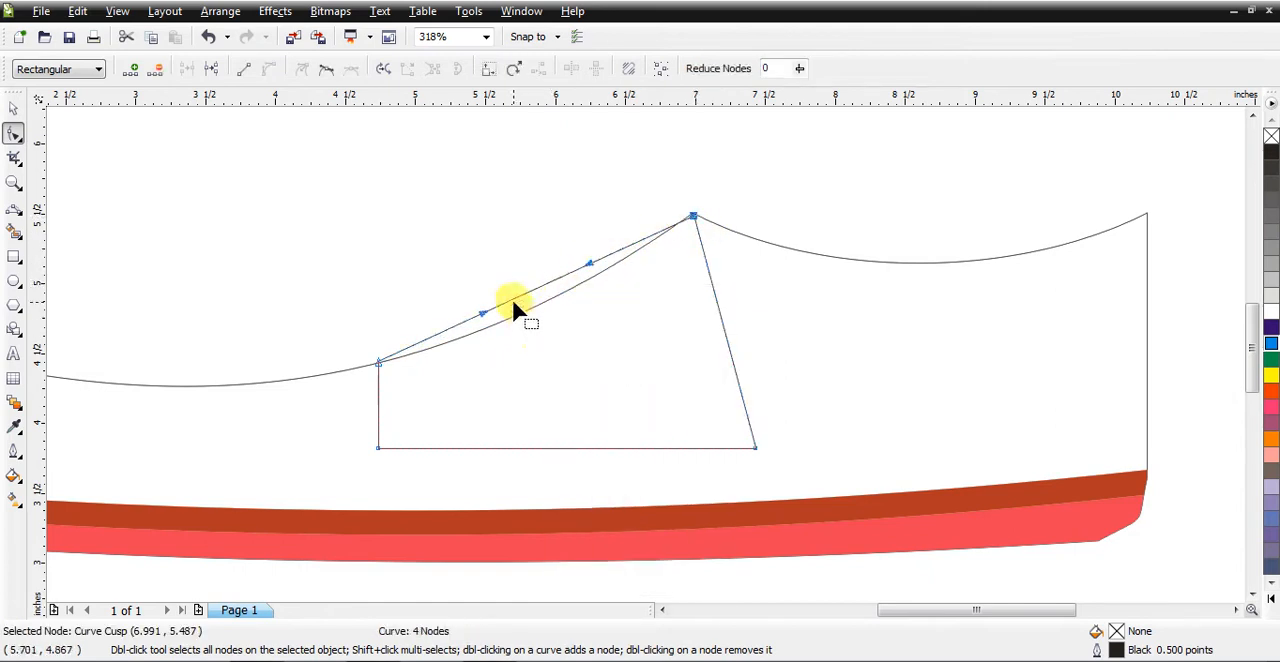
drag(511, 294, 523, 313)
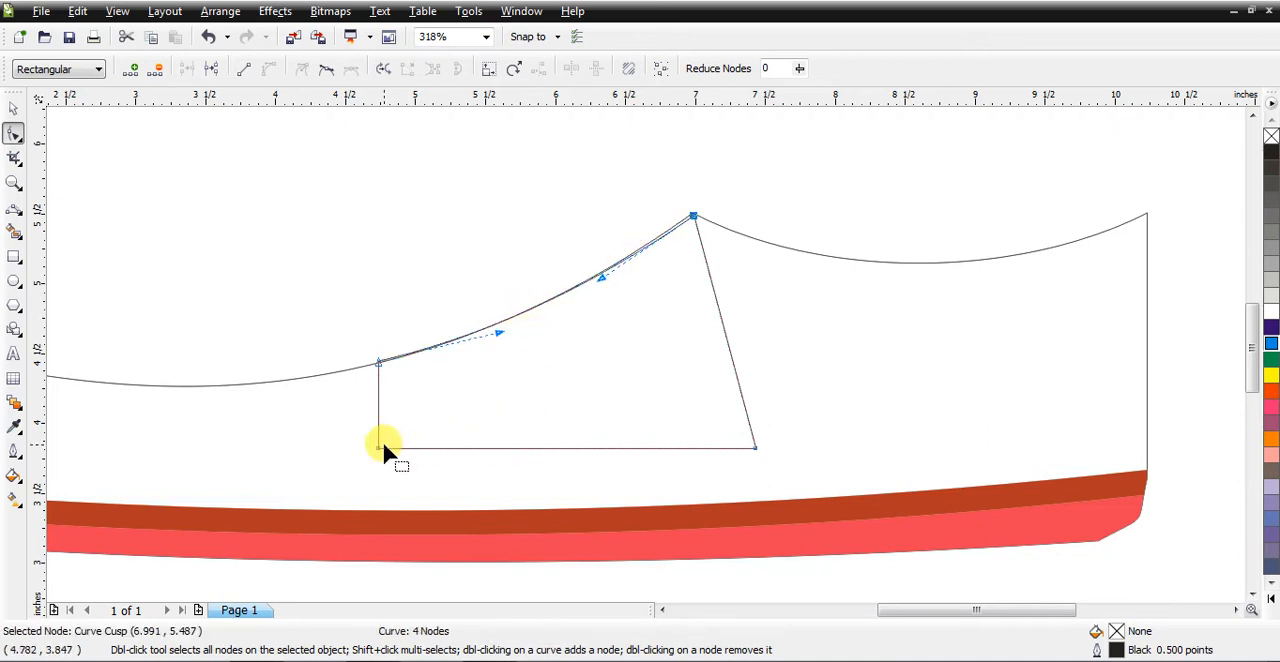
Step: Move the instep shape's lower-left node up and inward, and delete its lower-right node
drag(381, 445, 417, 409)
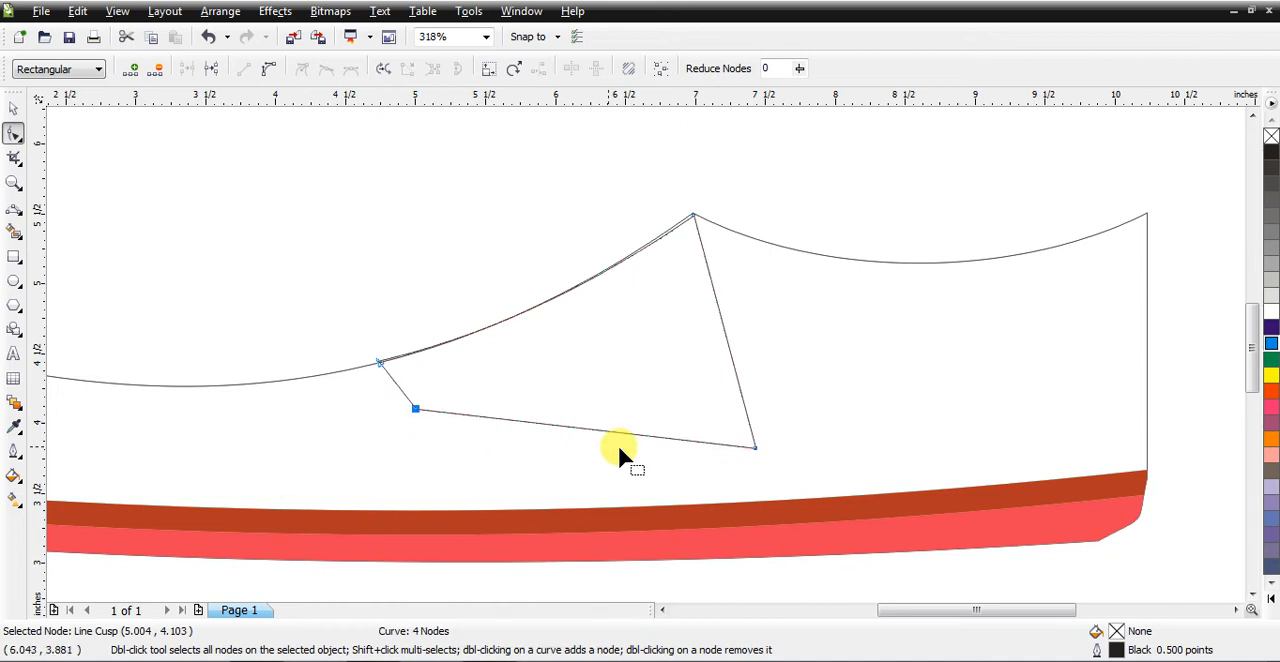
double_click(751, 444)
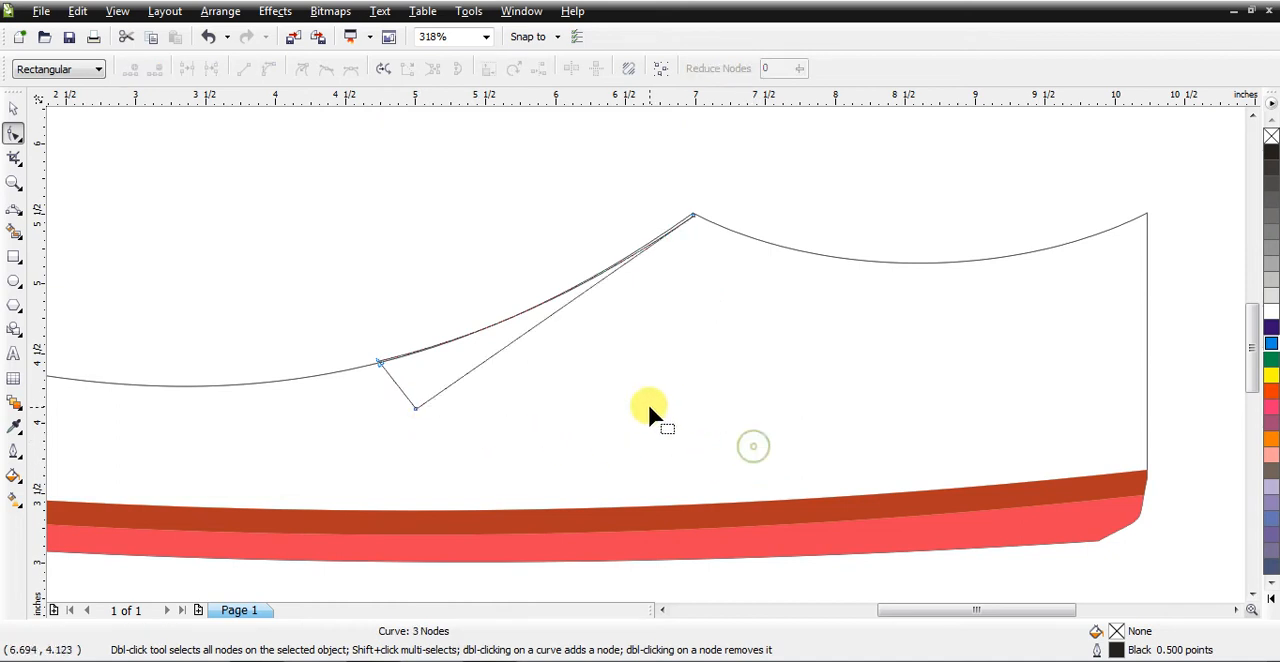
Step: Convert the instep shape's long lower edge to a curve and bow it outward toward the heel
right_click(558, 307)
click(549, 314)
right_click(546, 313)
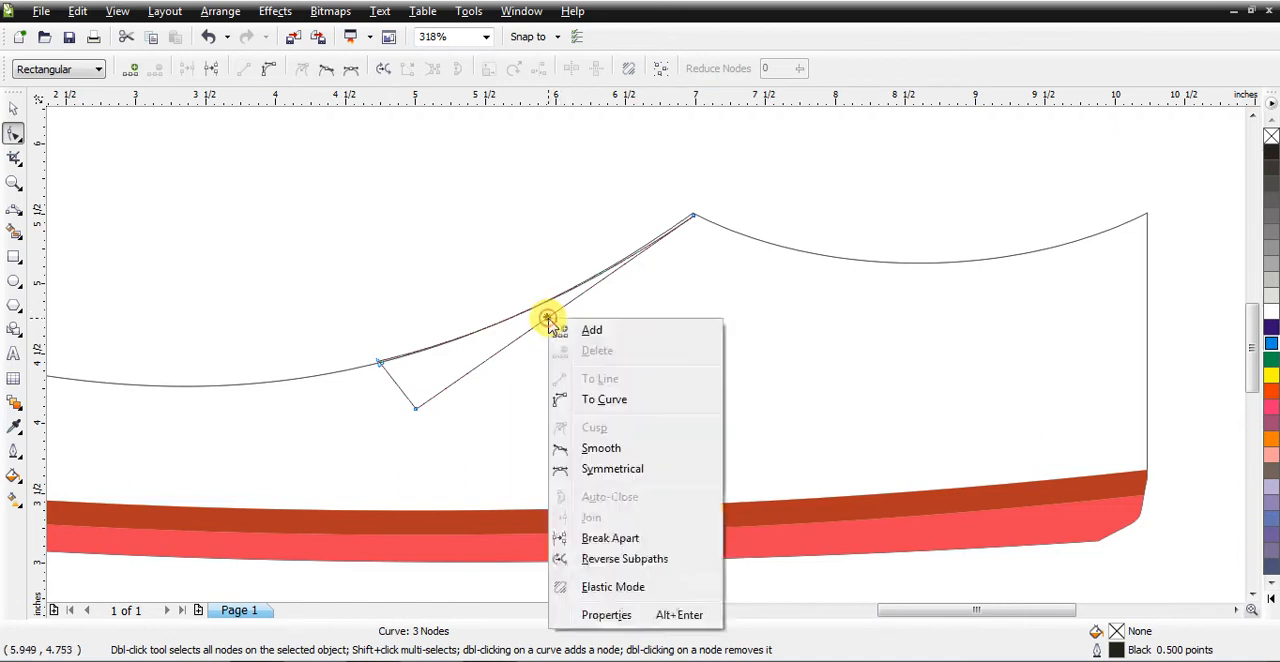
click(607, 402)
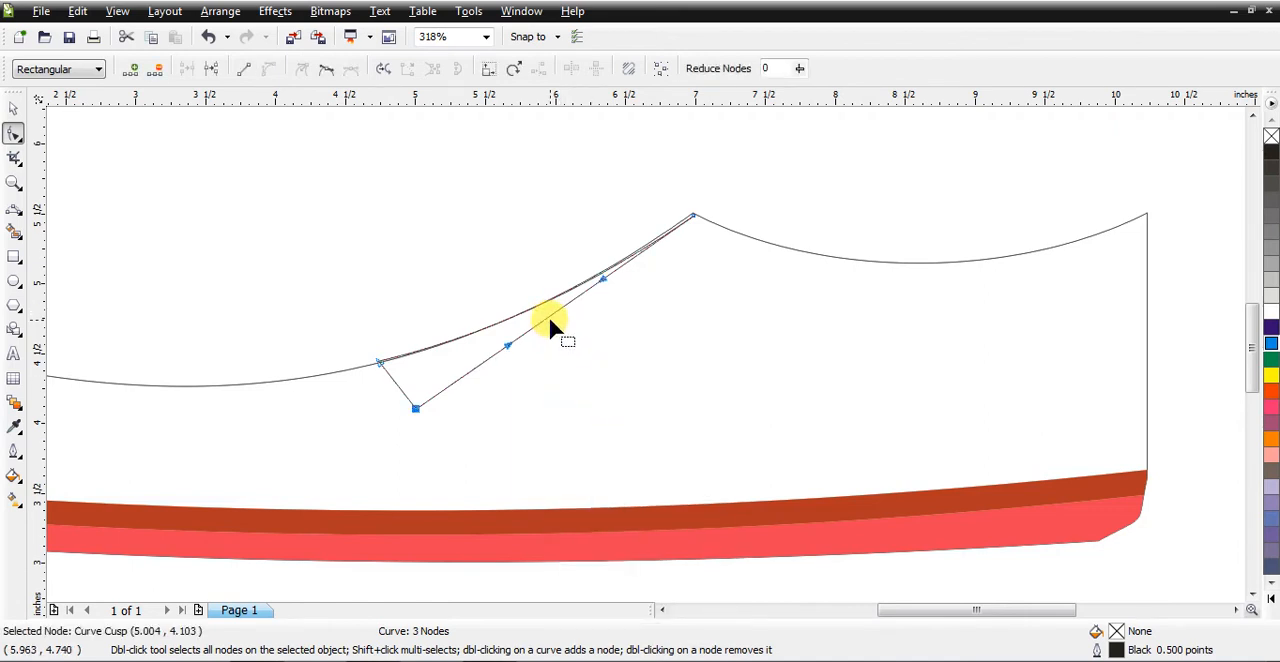
key(Escape)
drag(592, 326, 720, 297)
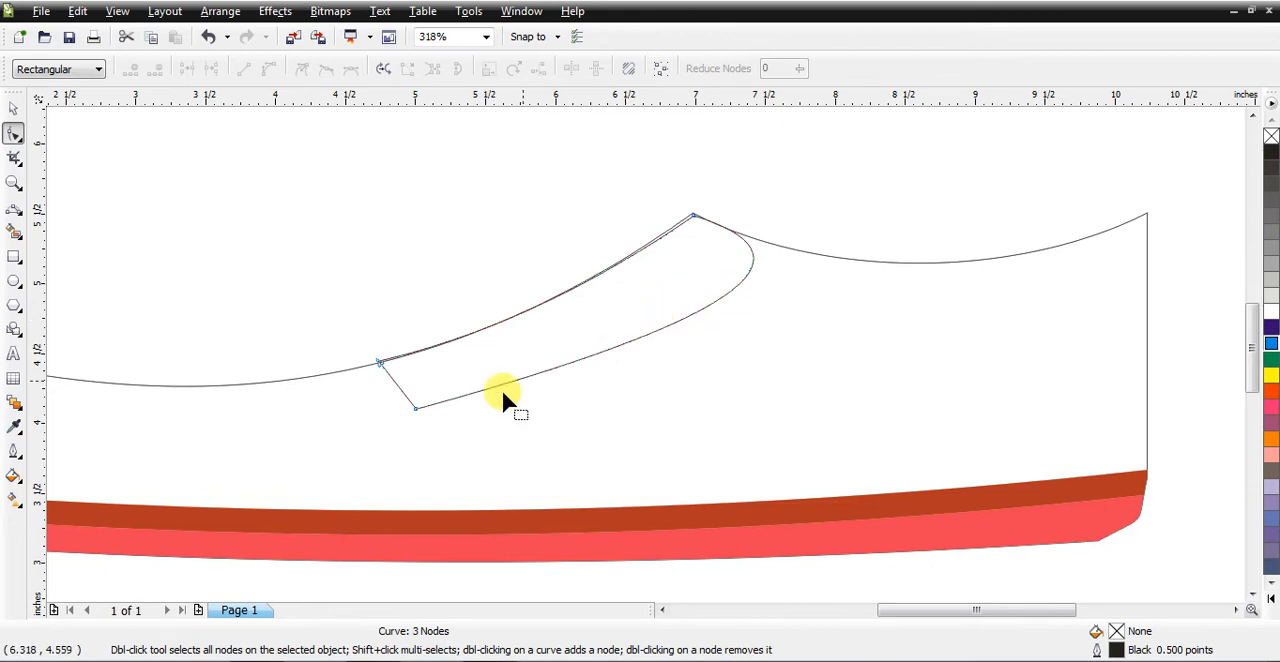
Step: Convert the instep shape's short front edge to a curve and bulge it toward the toe
right_click(403, 396)
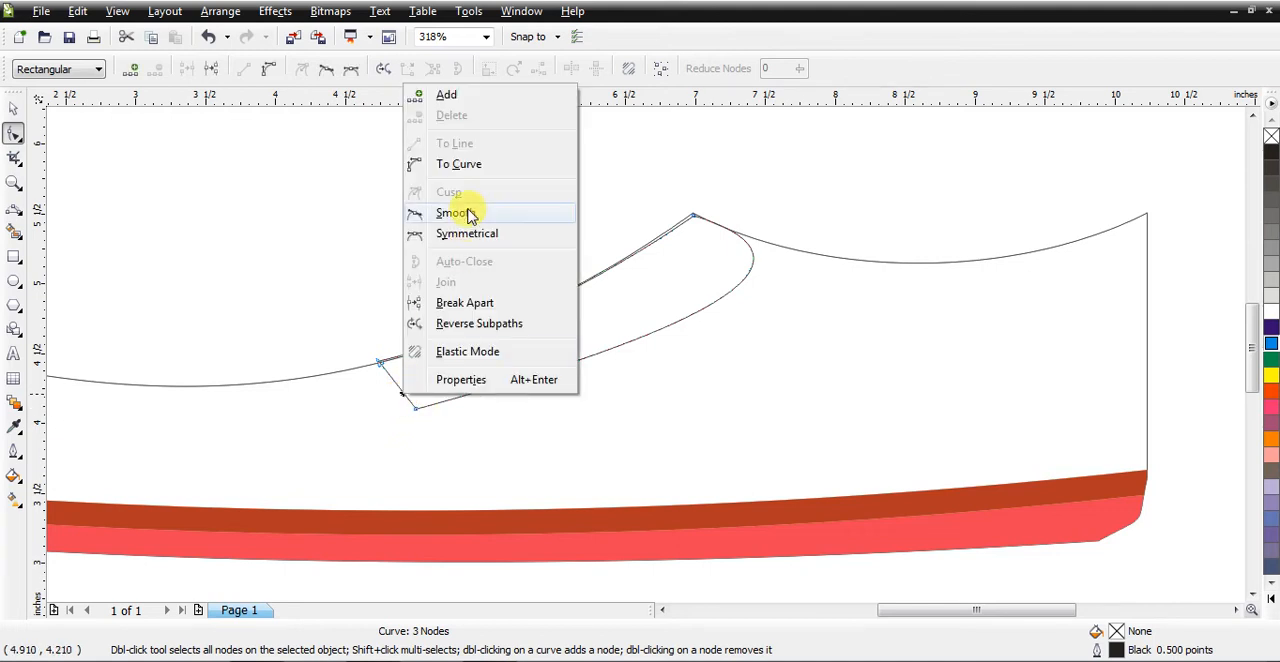
click(466, 164)
drag(397, 382, 376, 398)
Step: Add a node at the instep shape's rear bulge and convert the segment up to the shoe's peak to a straight line
double_click(752, 261)
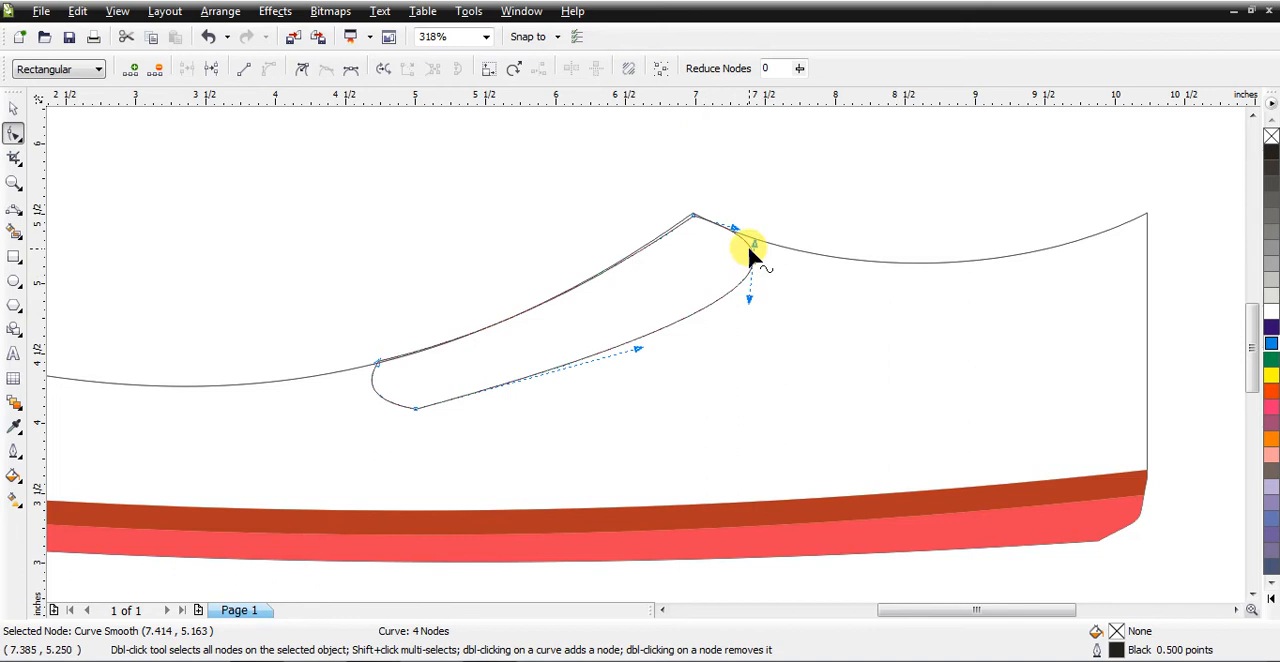
right_click(748, 246)
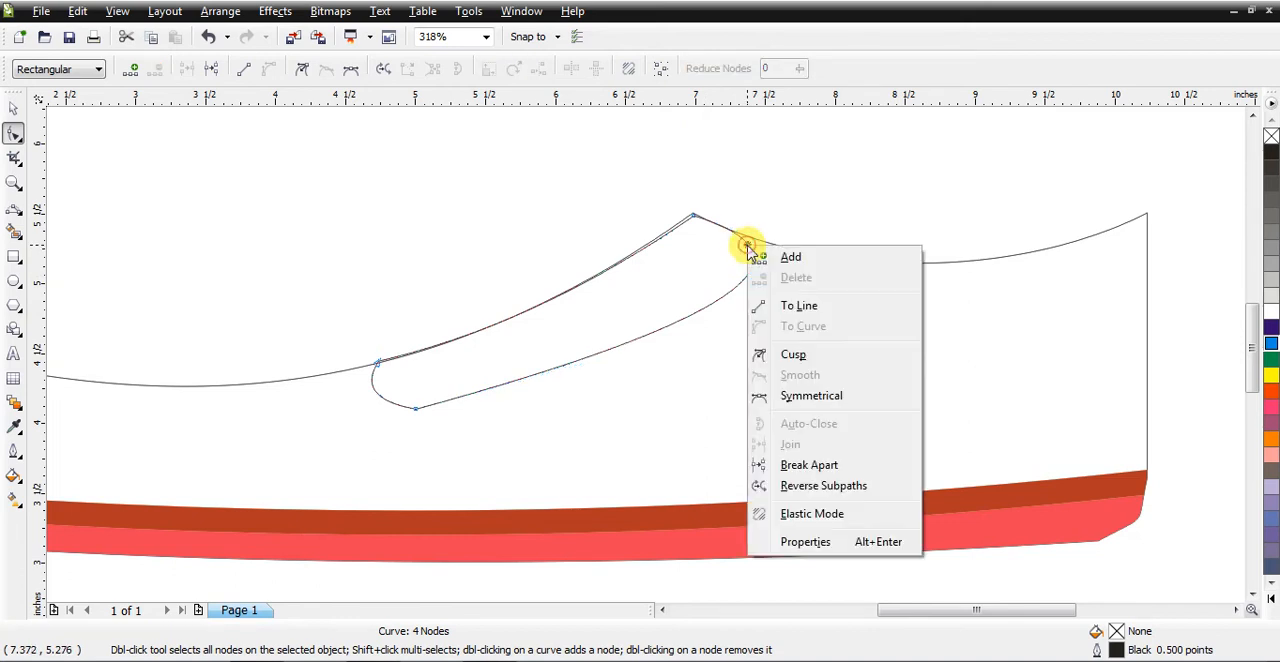
click(766, 305)
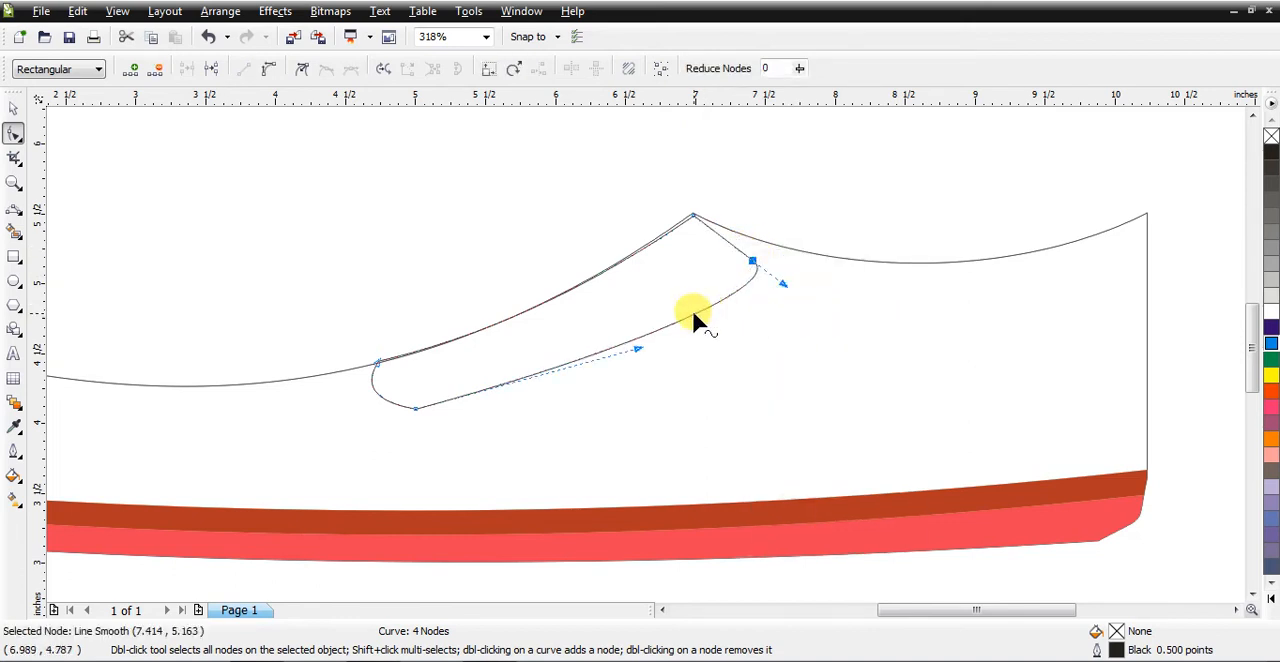
Step: Convert the instep shape's lower edge to a straight line and move its rear node onto the shoe's top edge
right_click(694, 319)
click(743, 375)
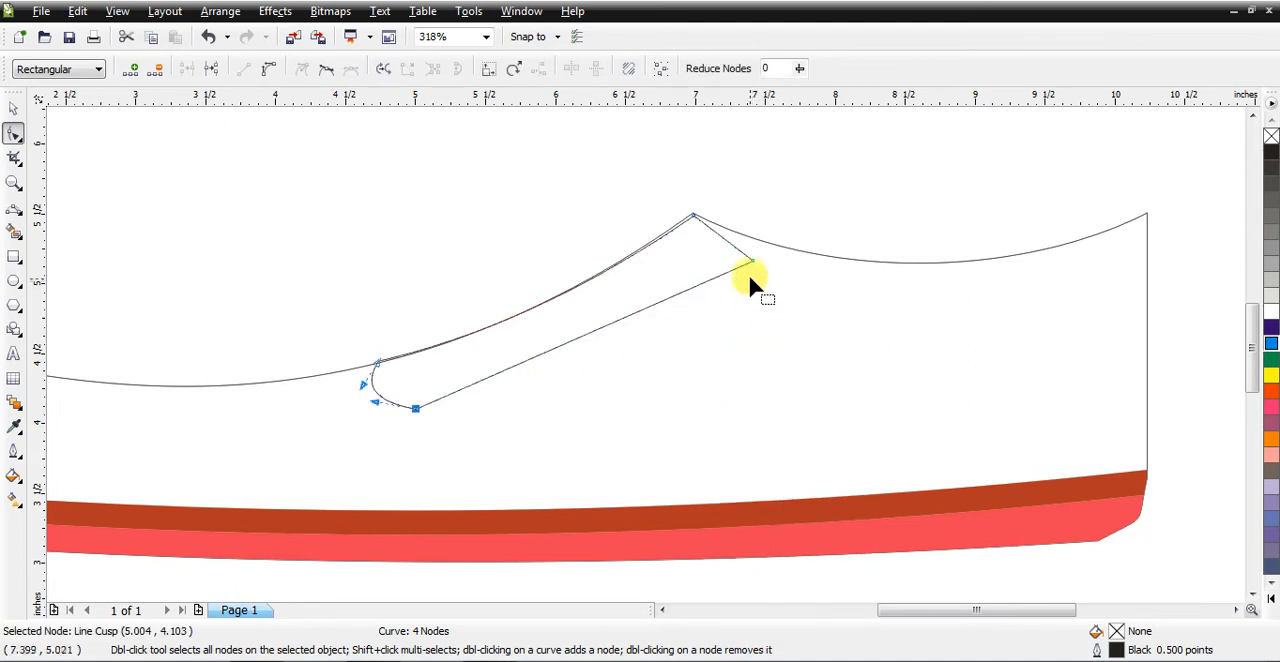
drag(752, 262, 775, 245)
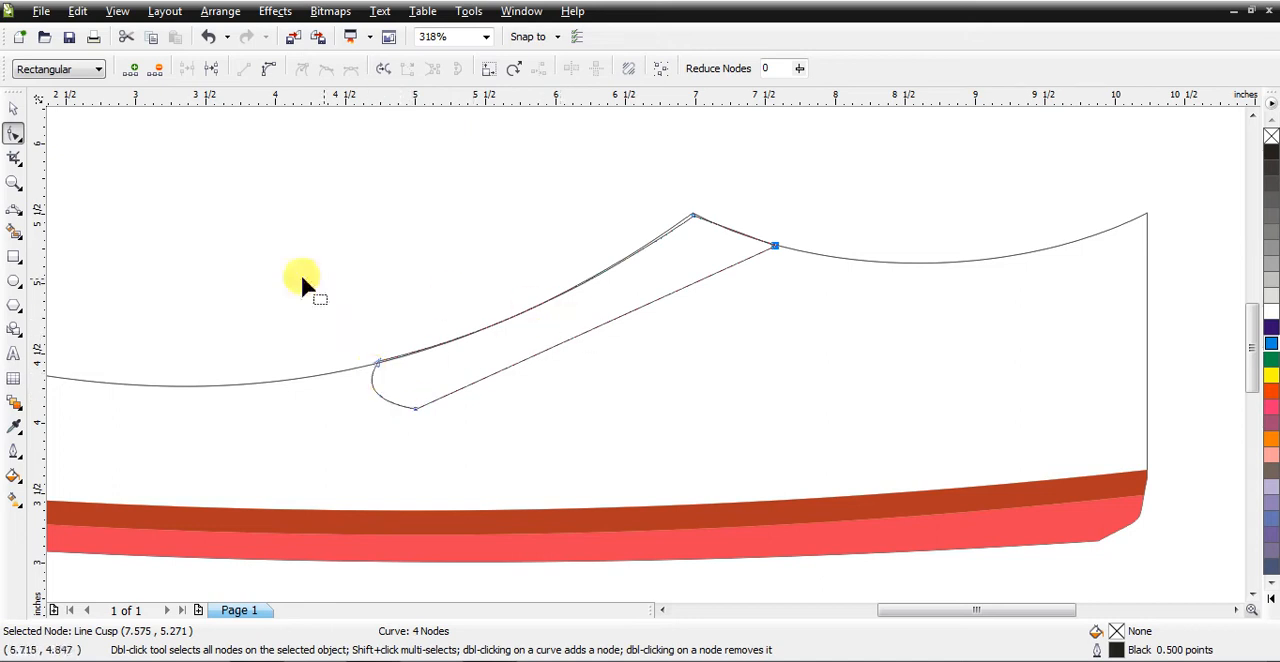
Step: Move the instep shape's peak node exactly onto the shoe outline's peak
click(14, 182)
drag(614, 194, 748, 268)
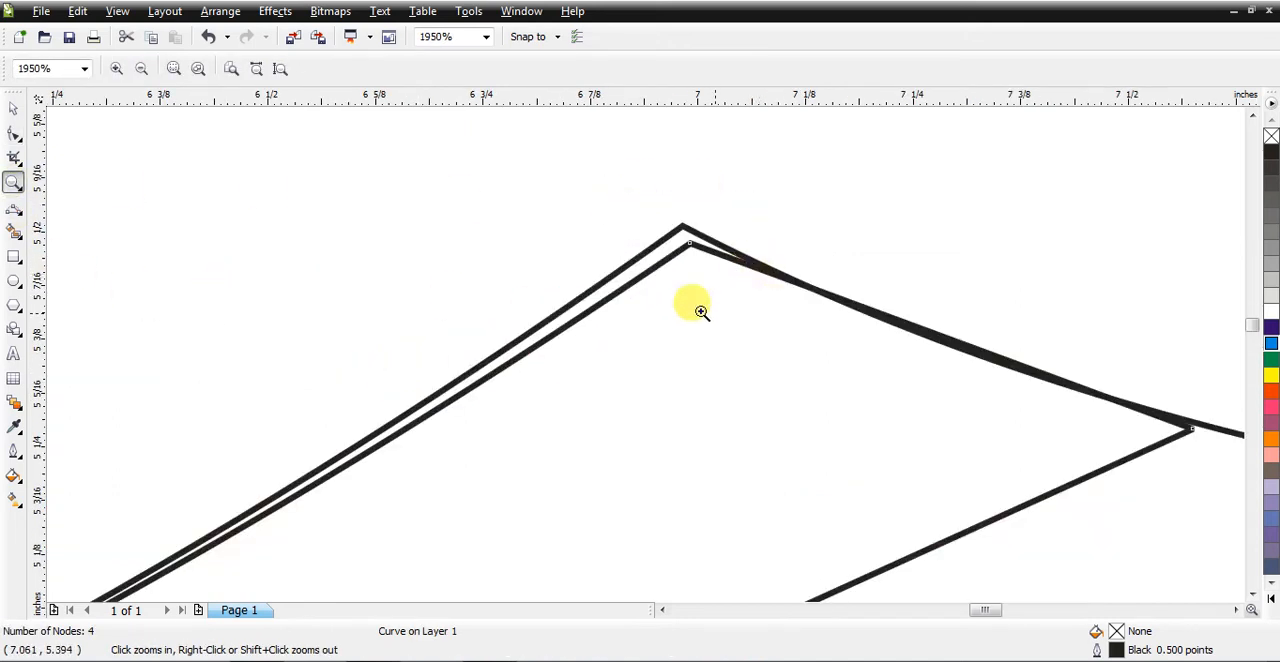
click(14, 133)
drag(694, 248, 687, 233)
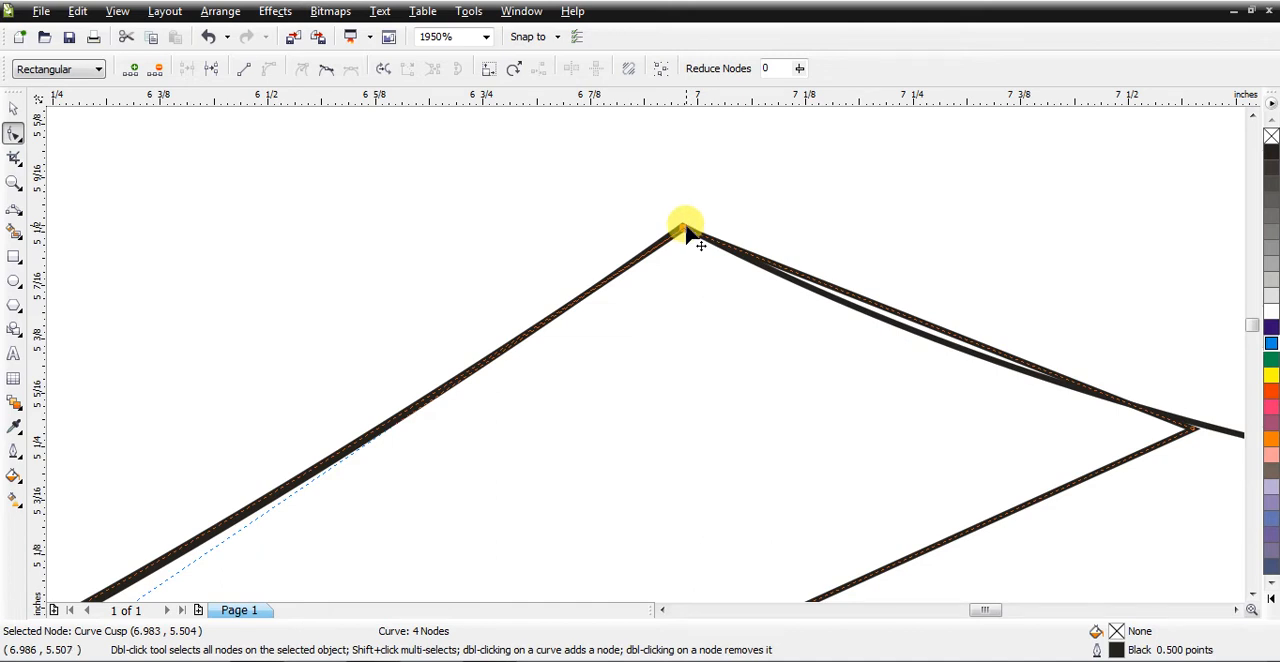
key(shift+F4)
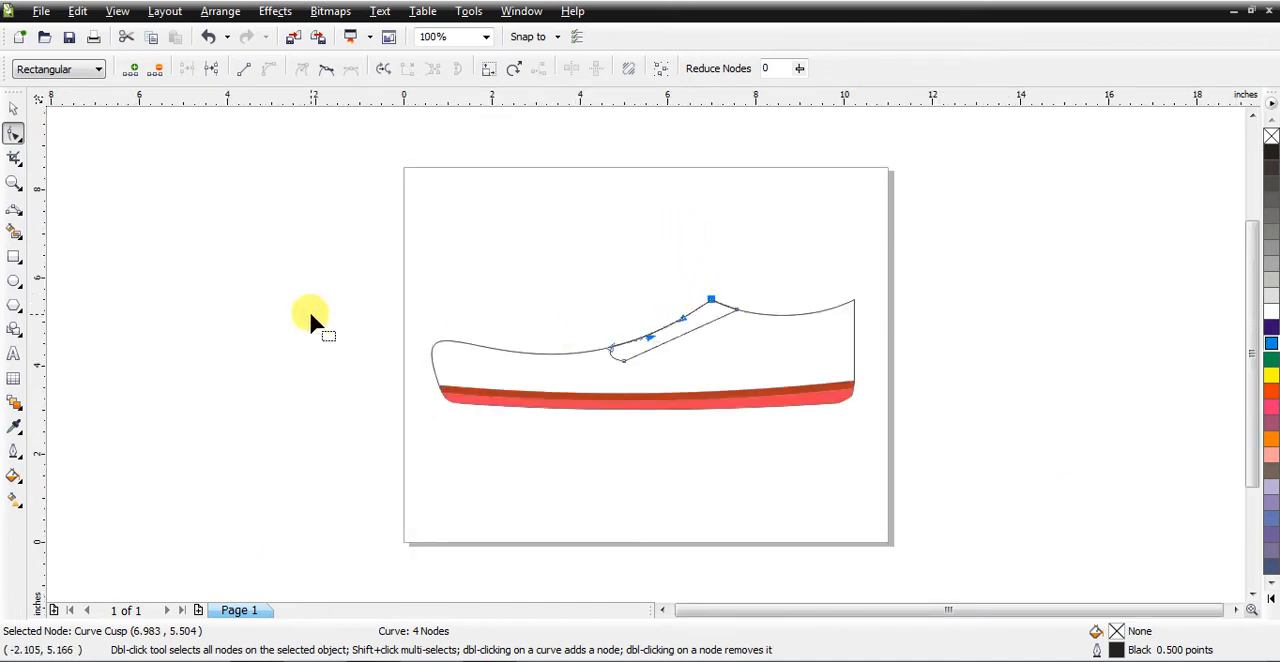
Step: Draw an ellipse about 0.29 by 0.13 inches above the shoe's front and set its outline width to 2.0 pt
click(14, 183)
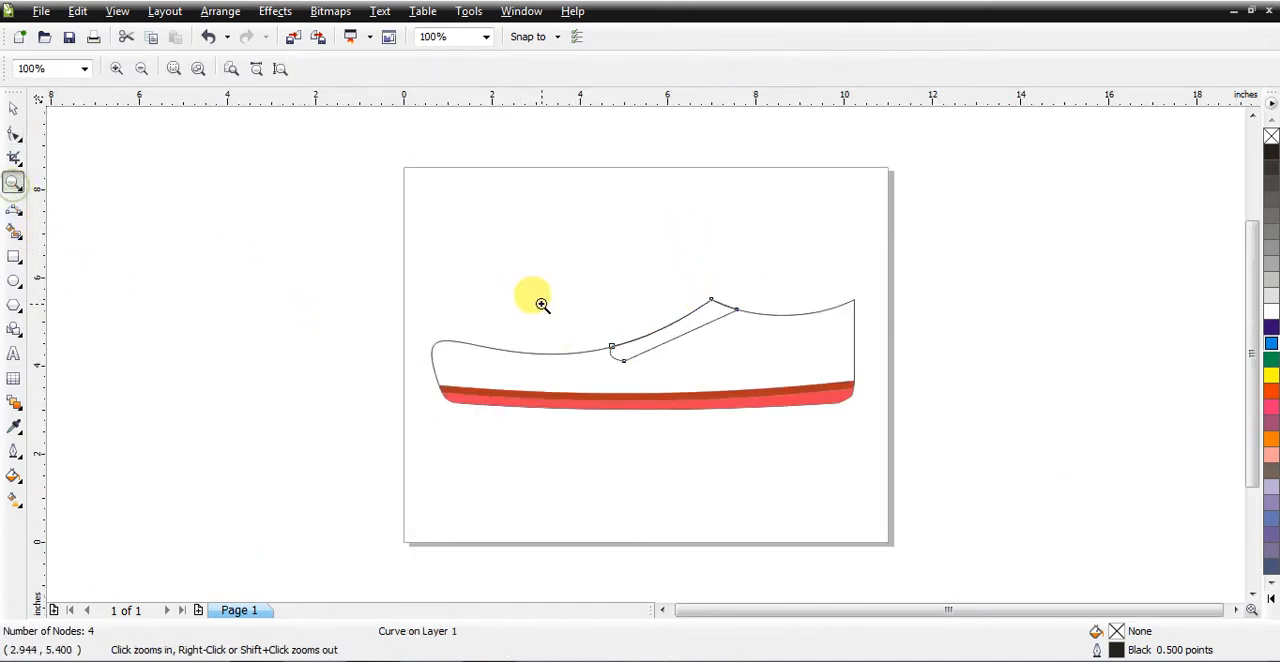
drag(549, 266, 800, 409)
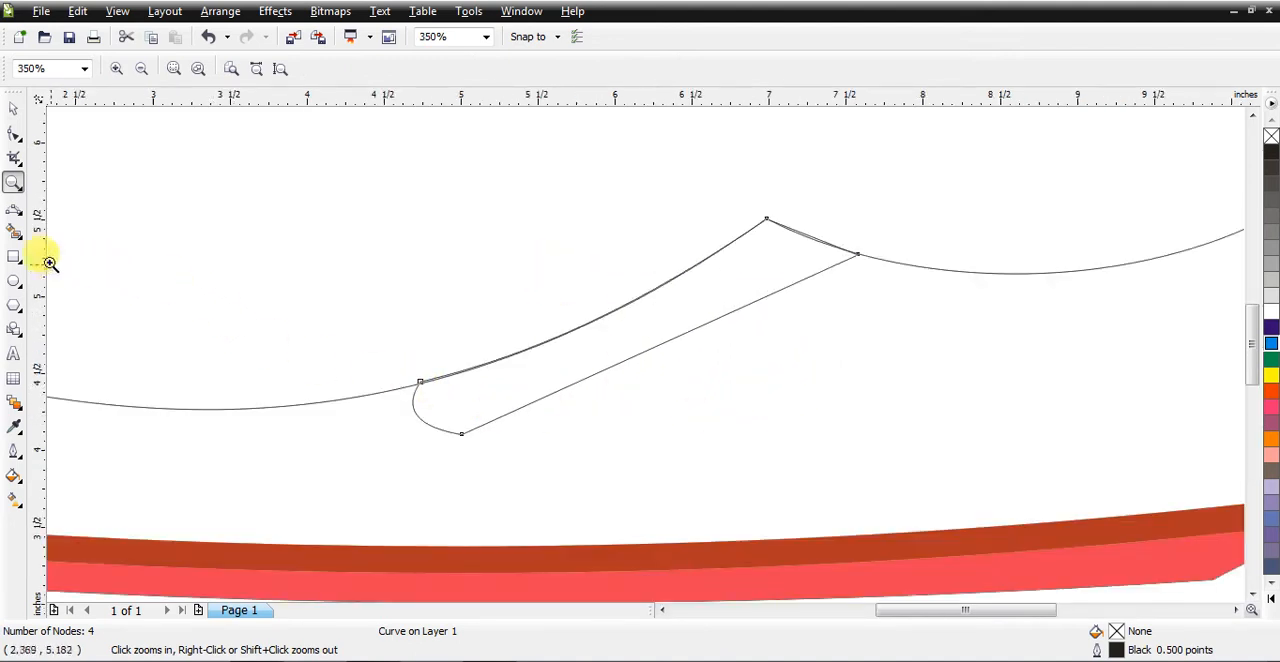
click(14, 281)
drag(257, 242, 302, 262)
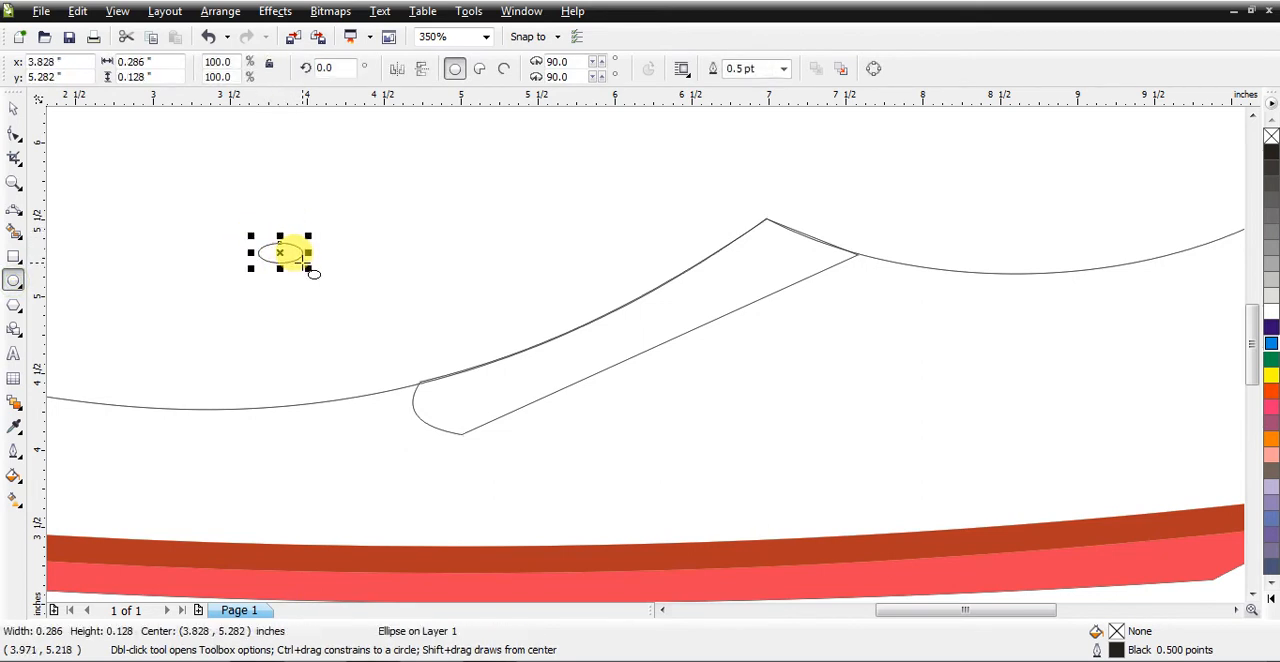
click(14, 456)
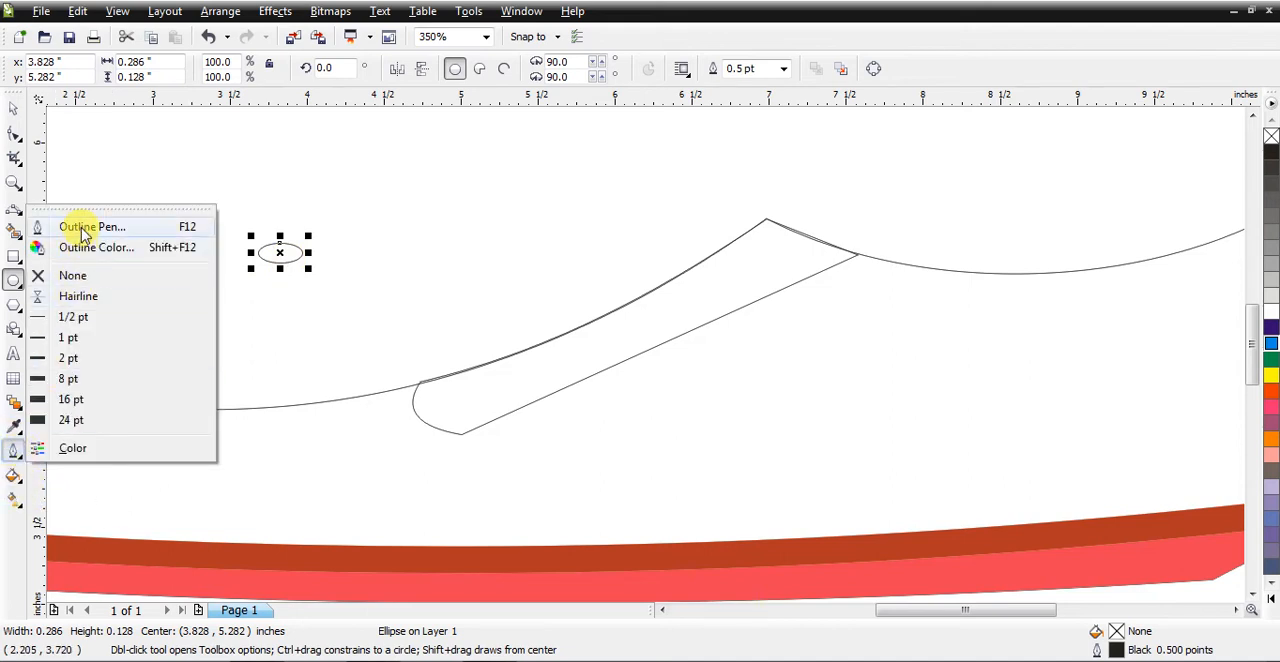
click(14, 108)
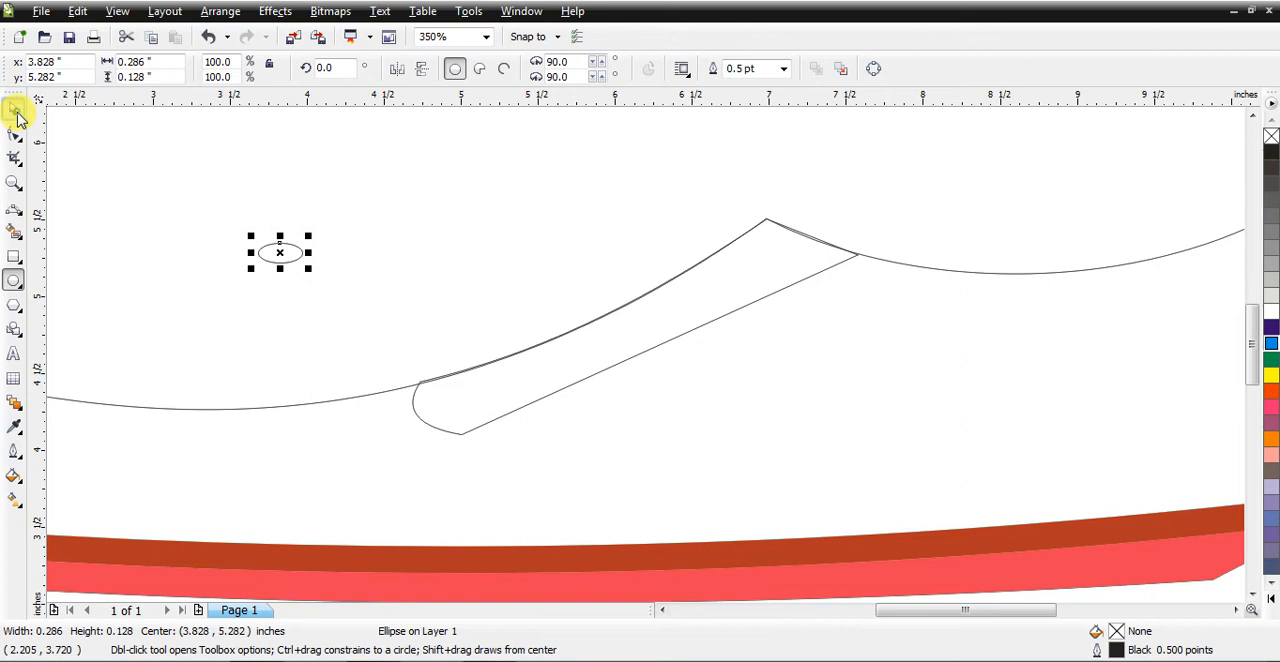
click(783, 68)
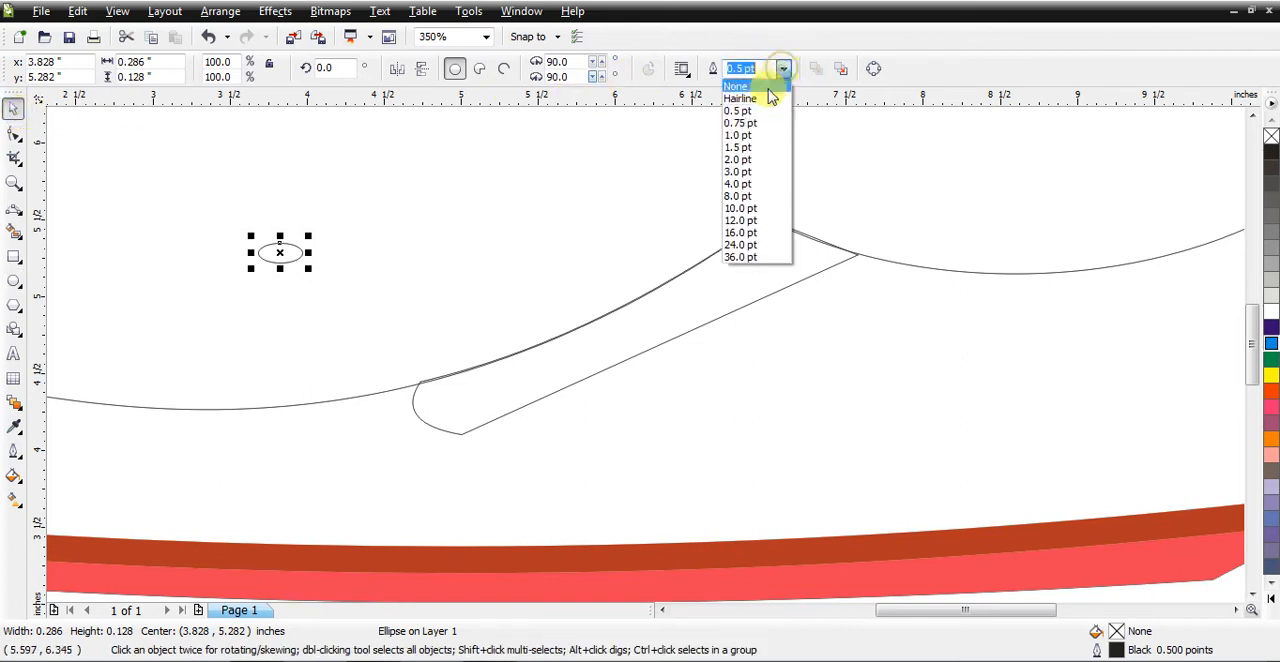
click(748, 160)
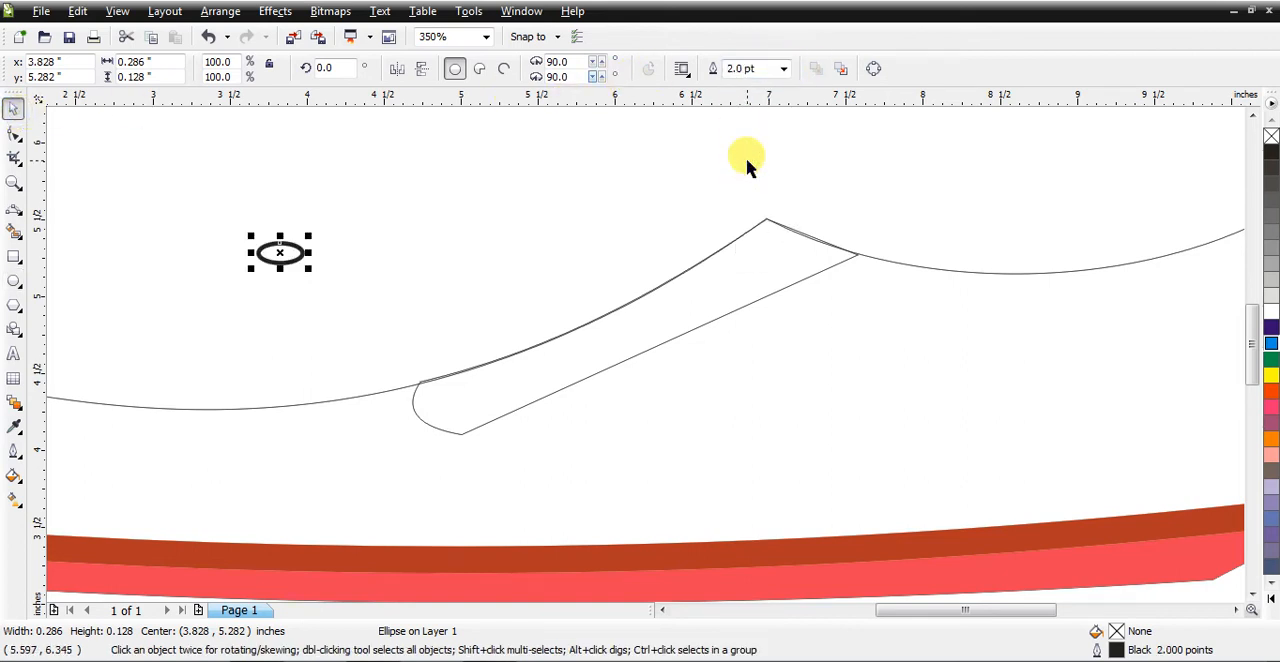
Step: Move the ellipse onto the instep shape's front end and copy it up along the strip to make a row of six eyelets
click(320, 225)
drag(278, 255, 665, 314)
click(607, 400)
click(660, 372)
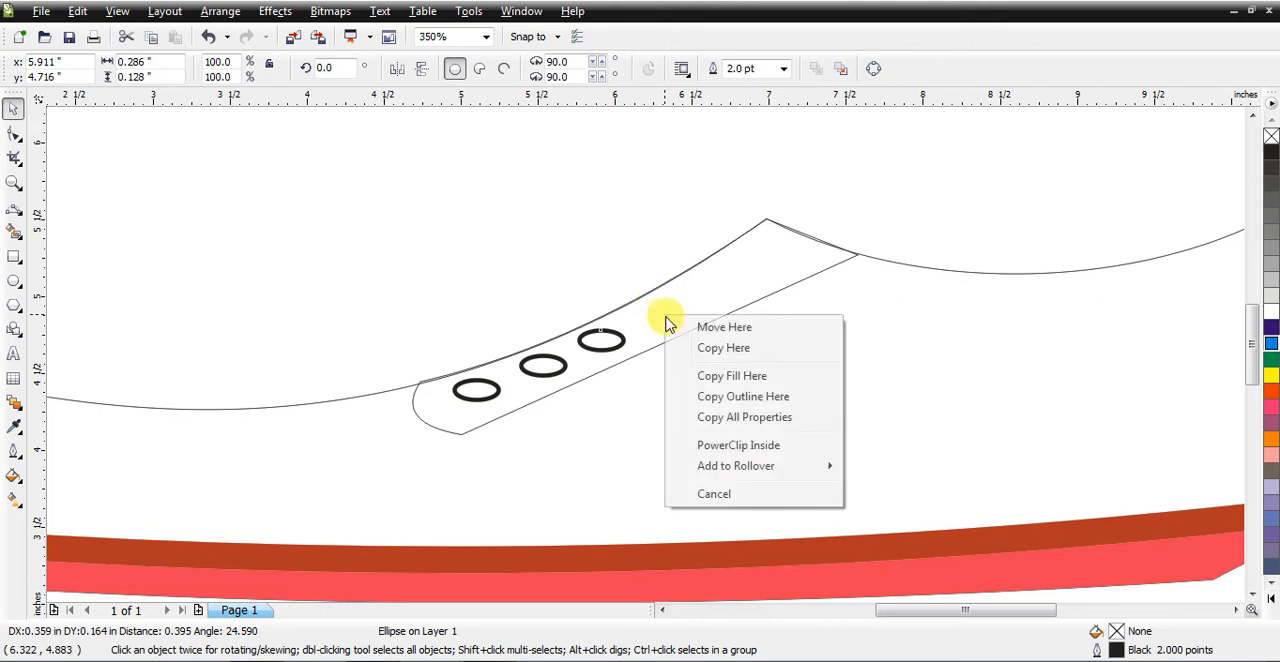
click(715, 362)
drag(660, 316, 762, 266)
click(766, 330)
click(800, 292)
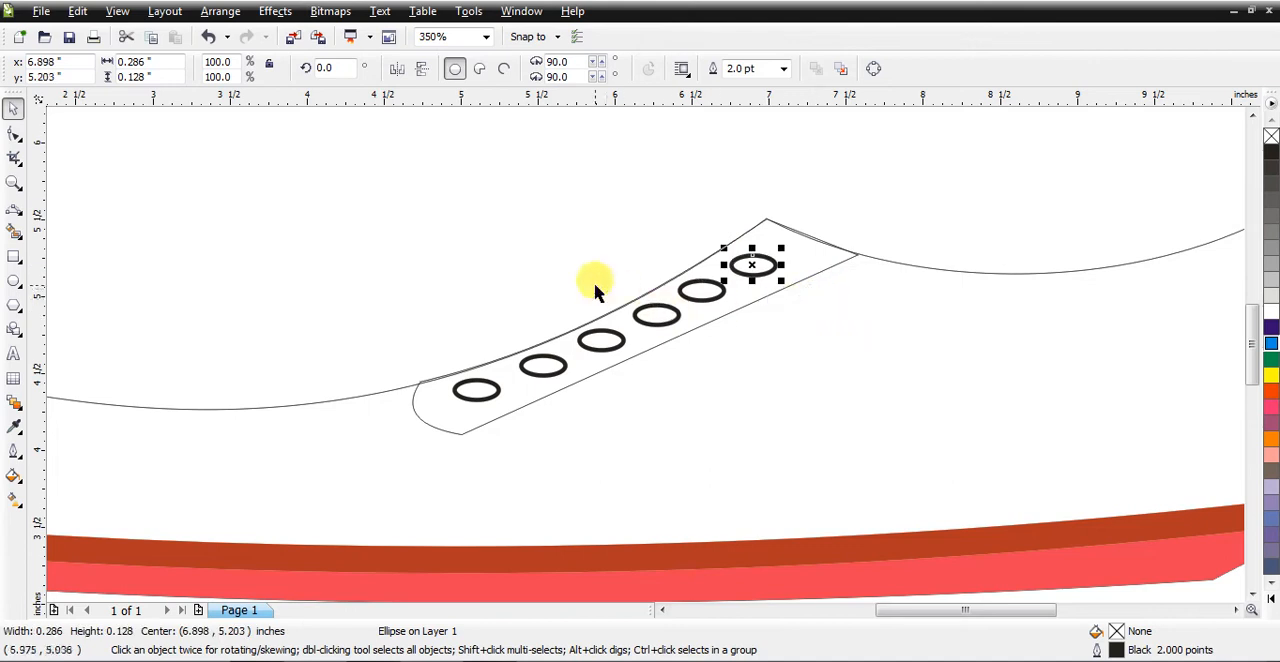
Step: Fill the instep shape with 10% Black and remove its outline
click(497, 252)
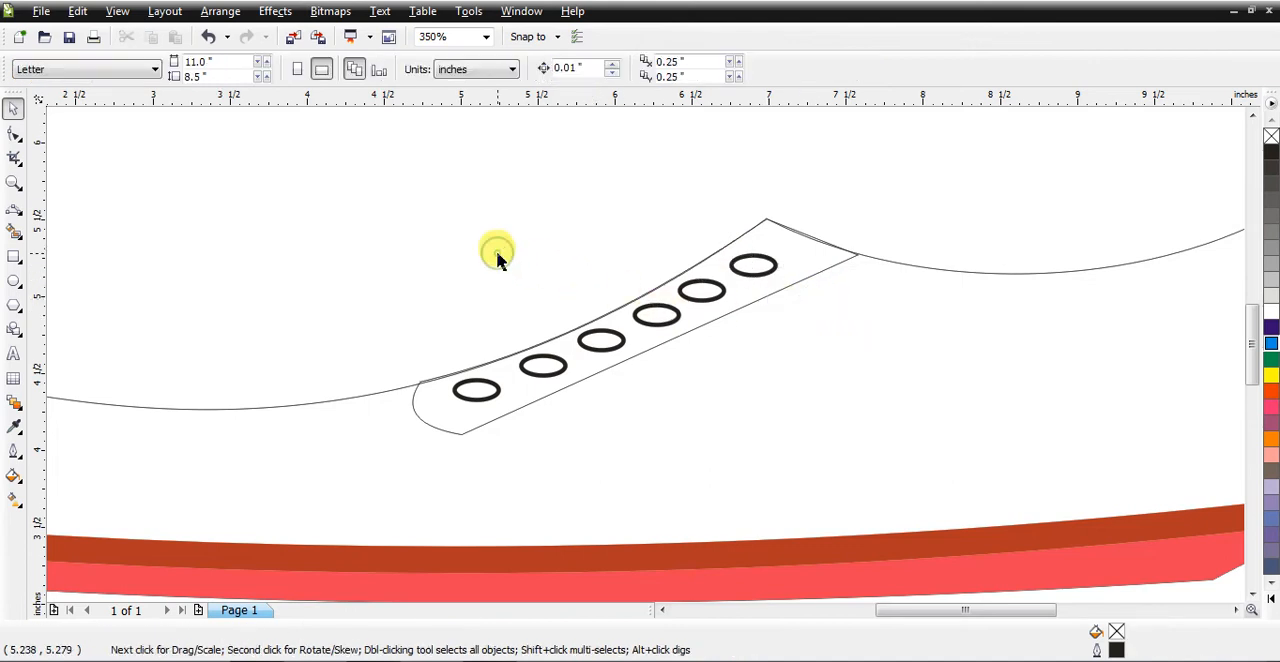
click(795, 268)
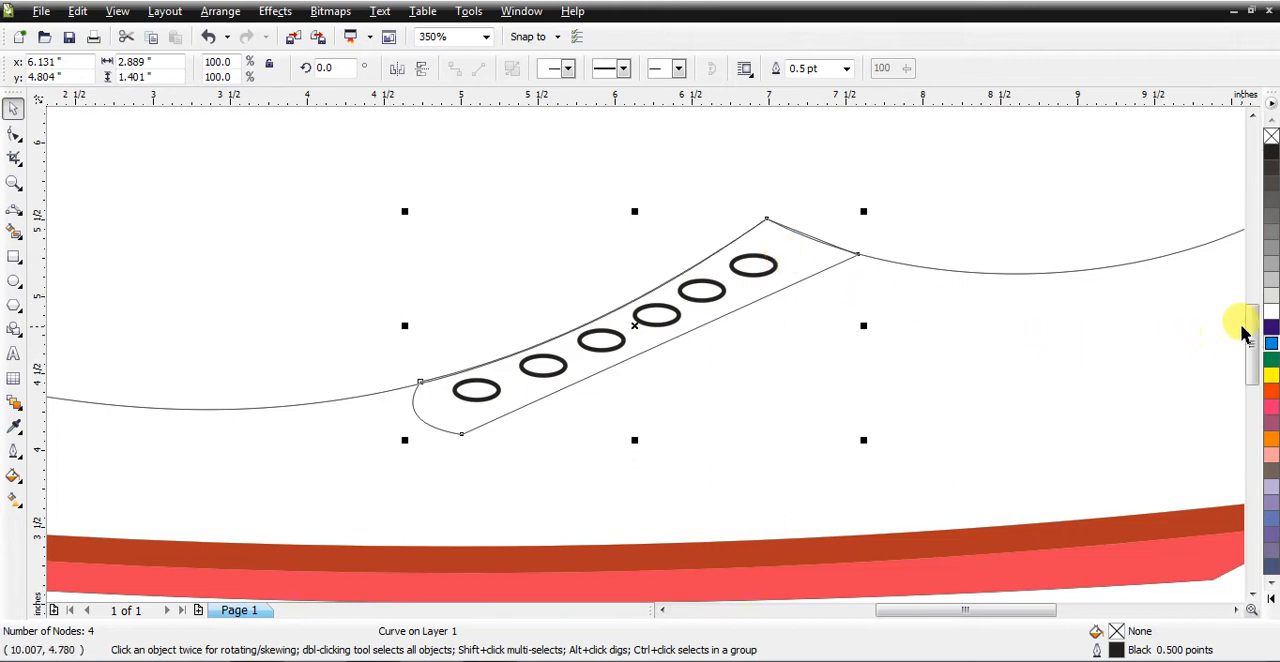
click(1272, 304)
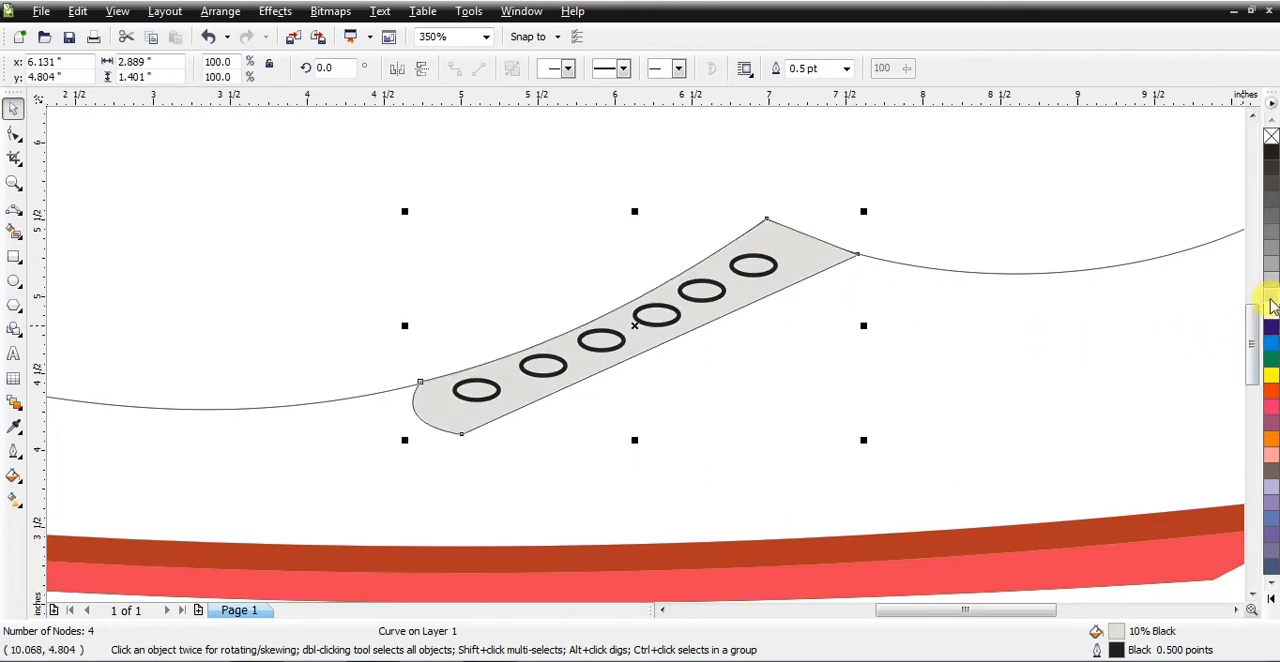
right_click(1272, 137)
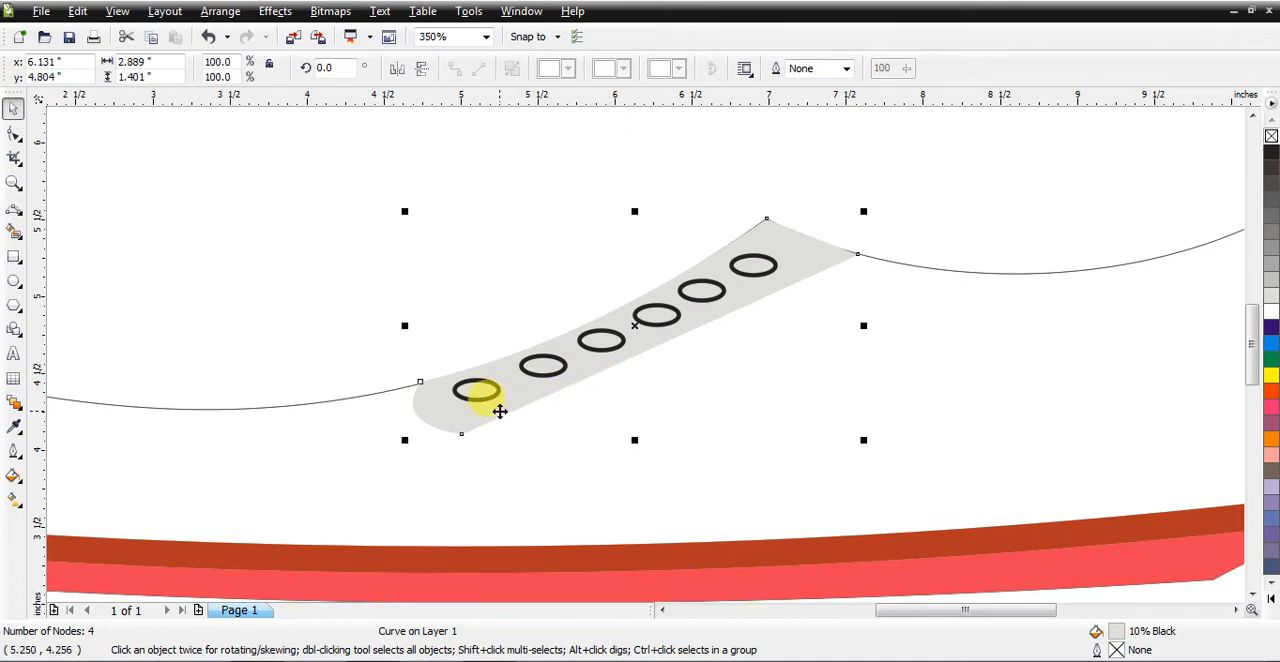
Step: Sample the instep shape's light gray fill with the Eyedropper in Sample Color mode
click(14, 182)
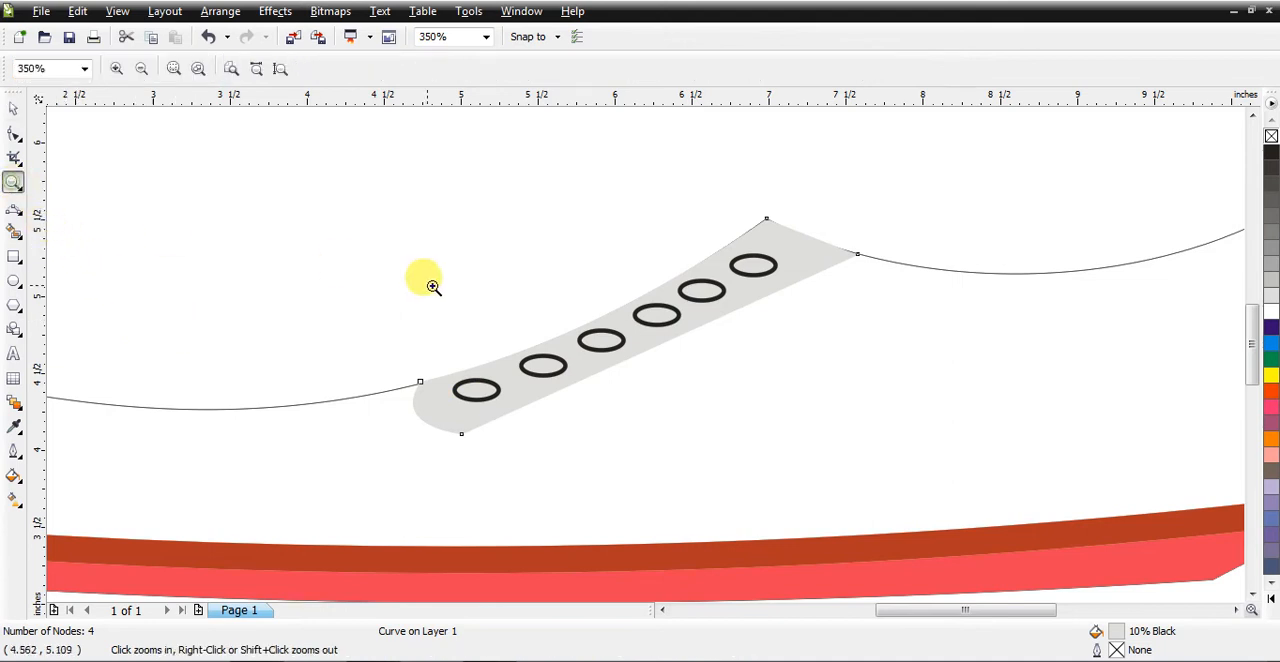
drag(393, 193, 820, 434)
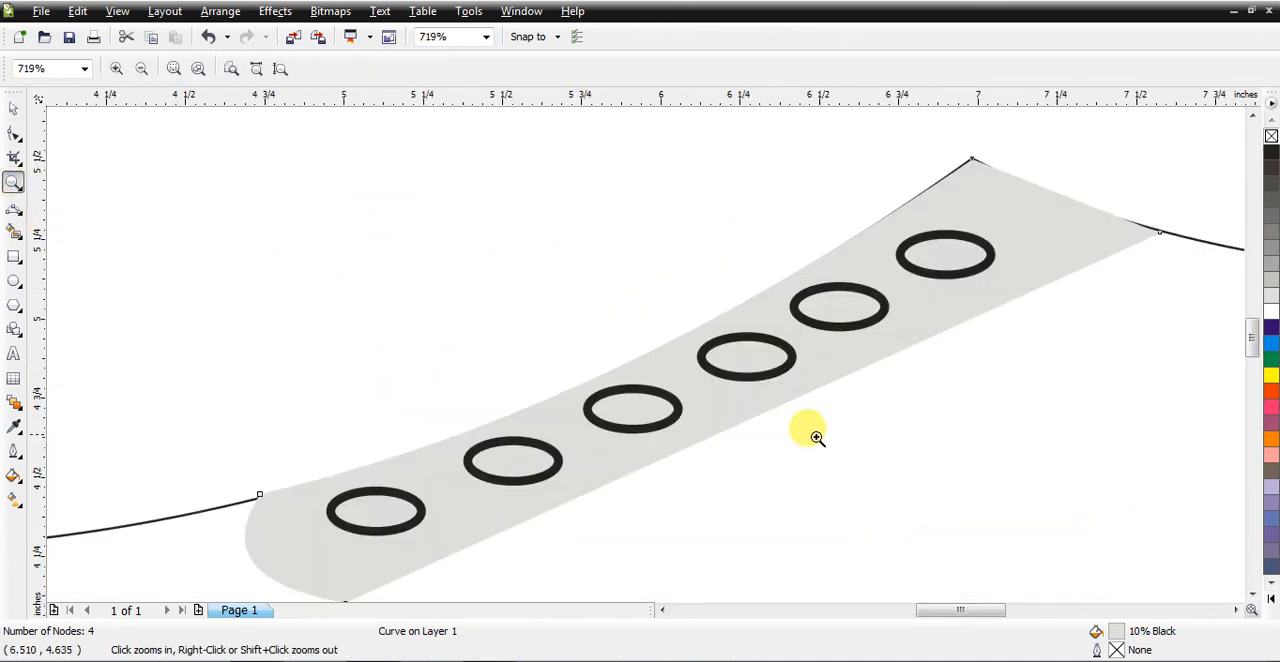
click(19, 108)
click(336, 366)
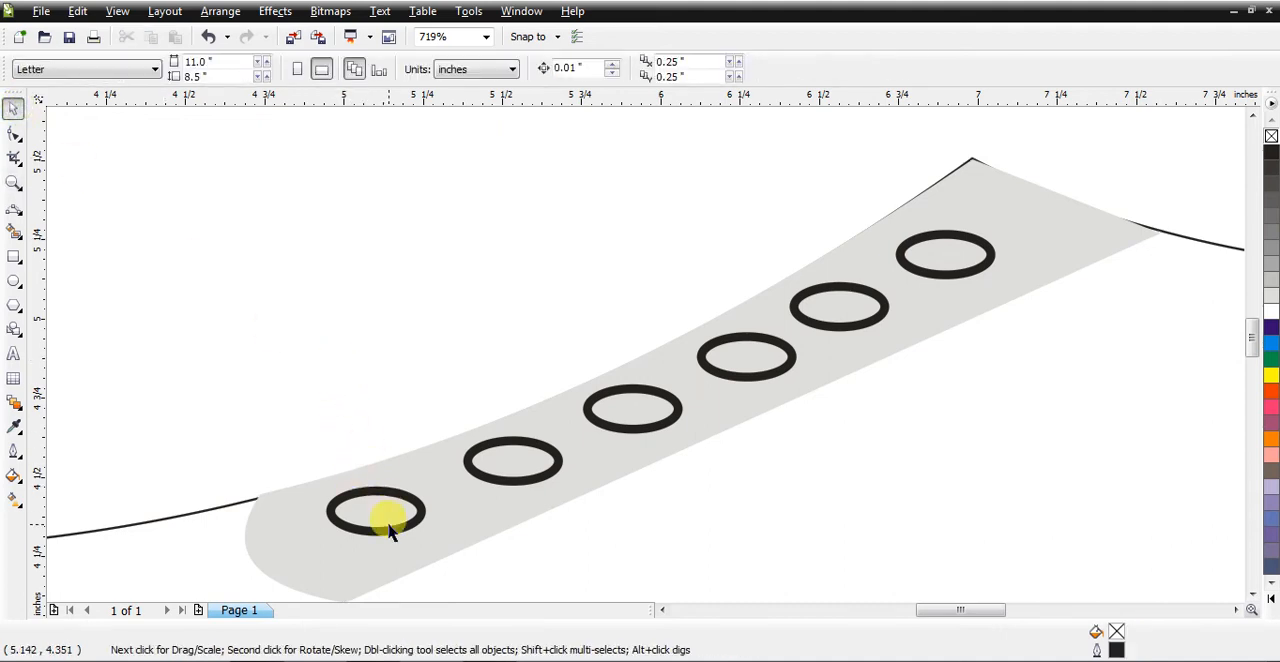
click(388, 528)
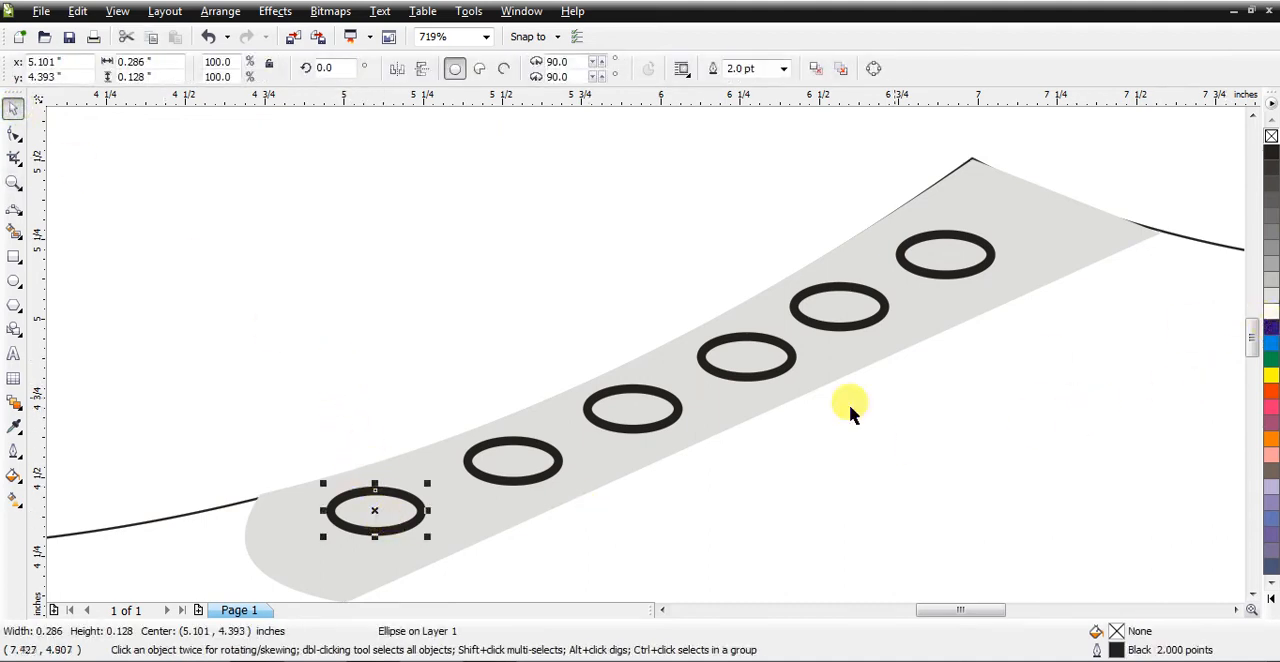
click(229, 391)
click(297, 541)
click(20, 447)
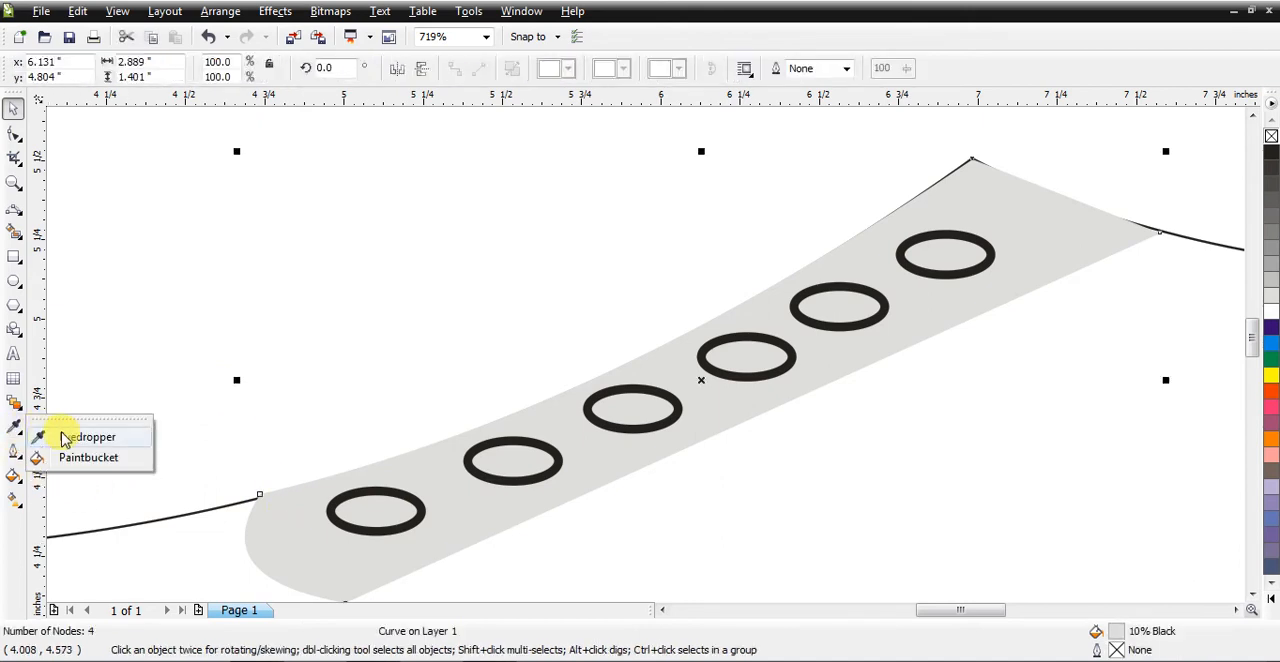
click(75, 433)
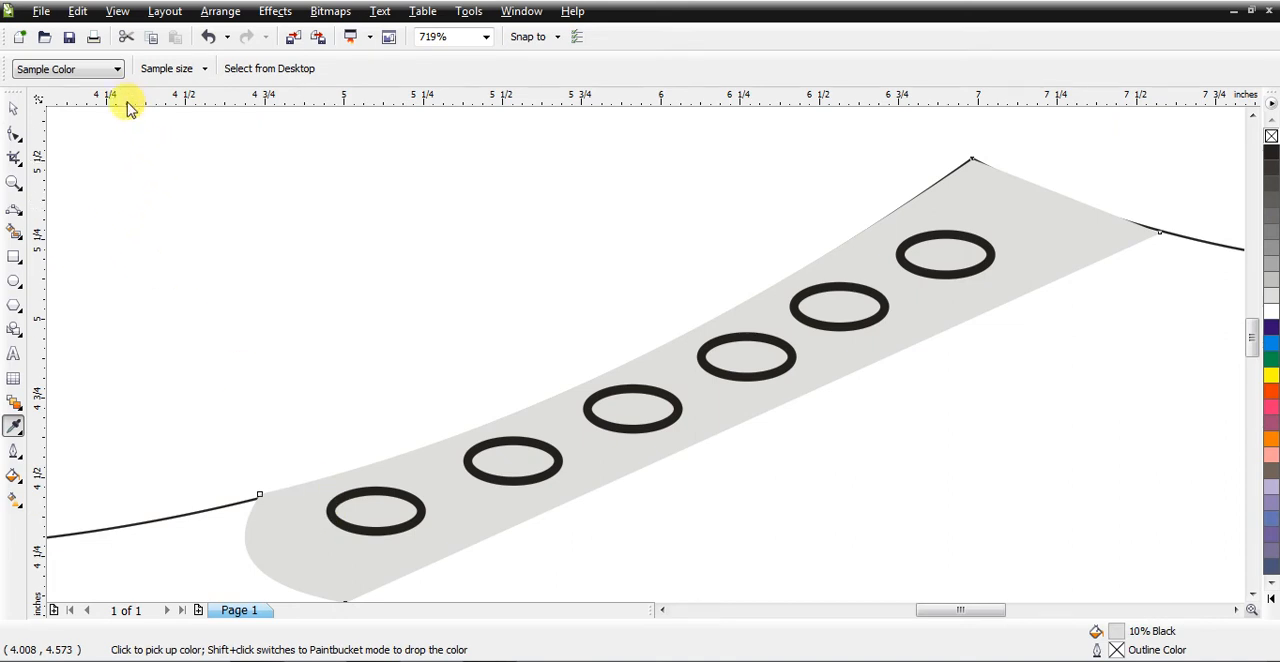
click(106, 69)
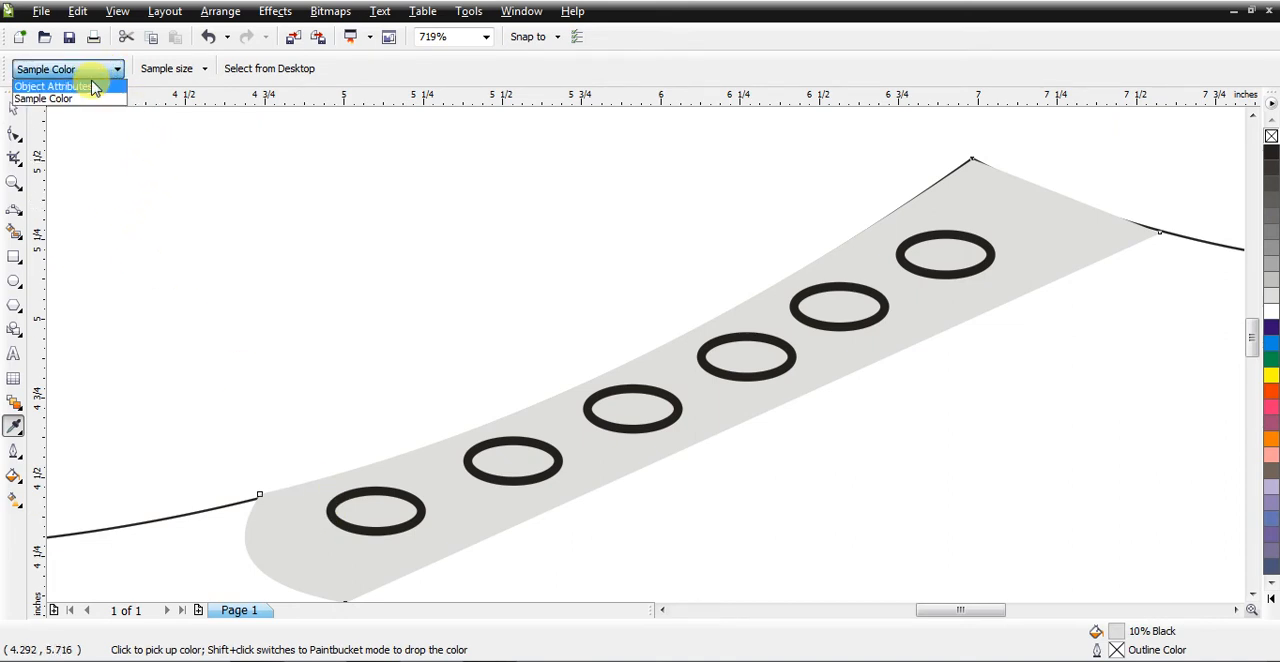
click(291, 537)
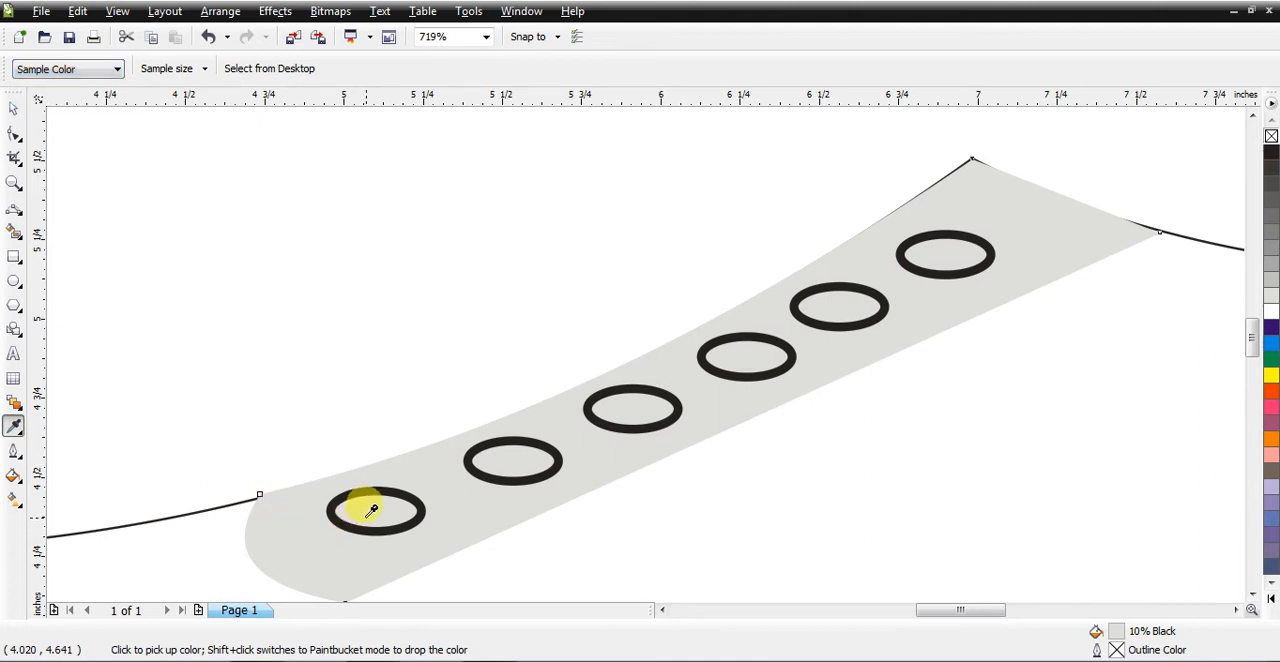
click(204, 68)
click(261, 67)
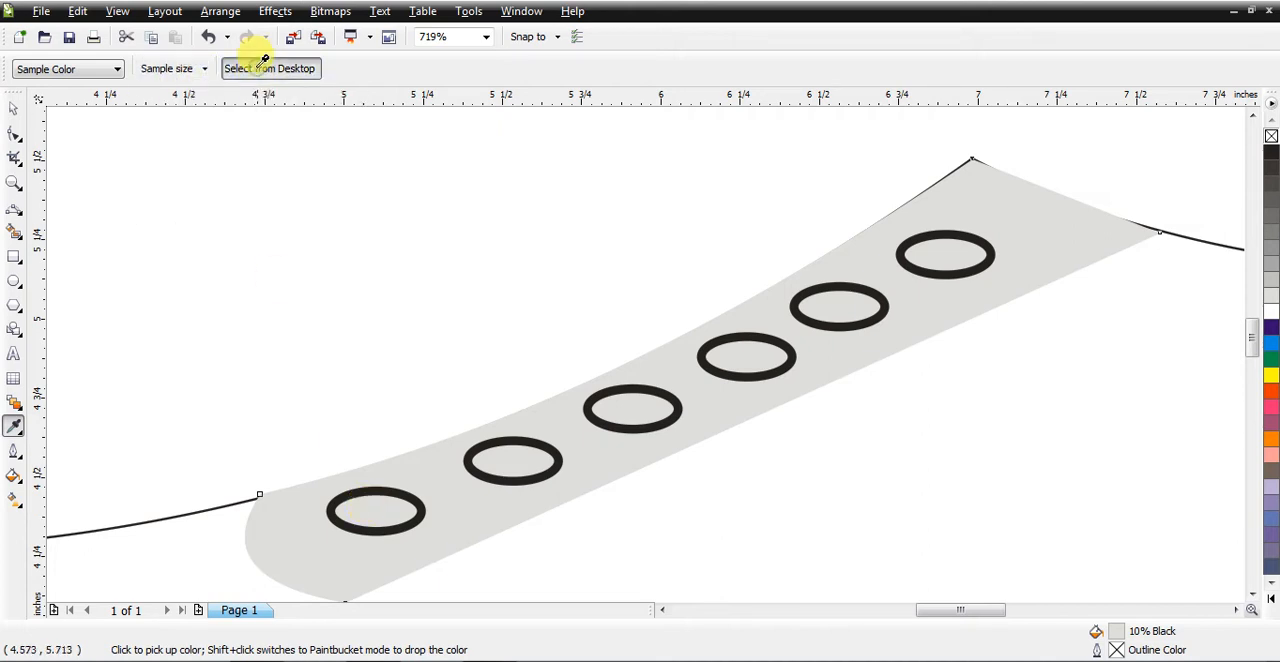
click(412, 470)
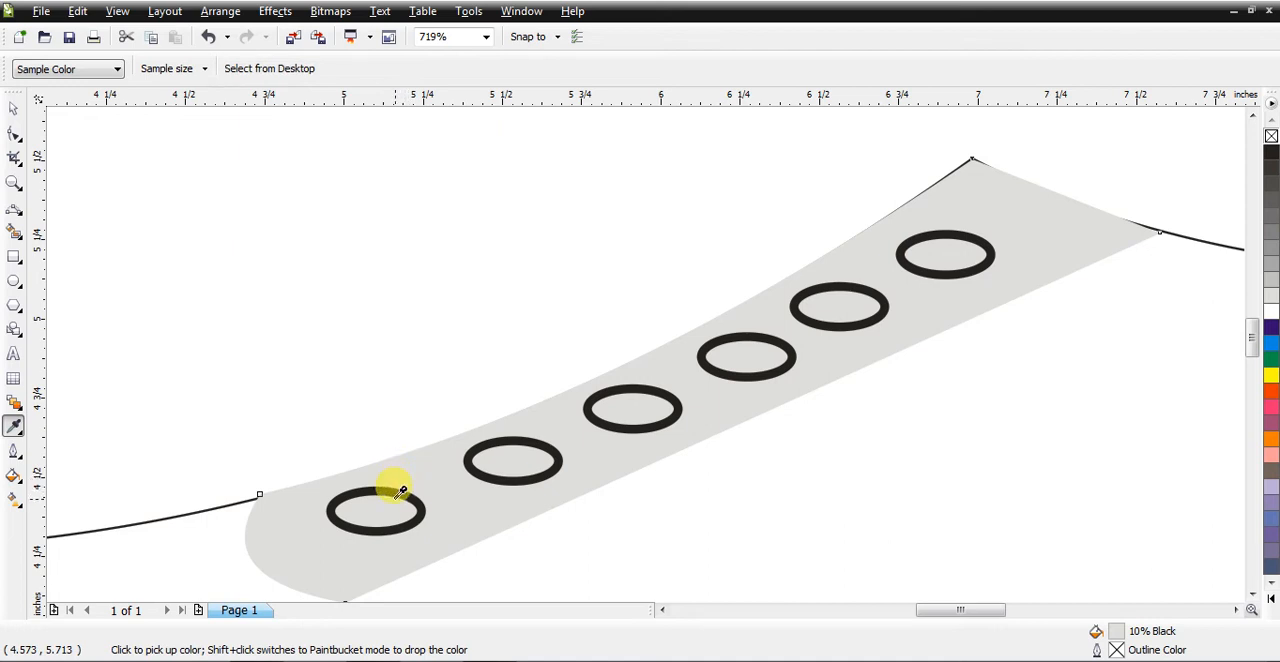
Step: Fill the eyelets with the sampled gray using the Paintbucket
click(16, 428)
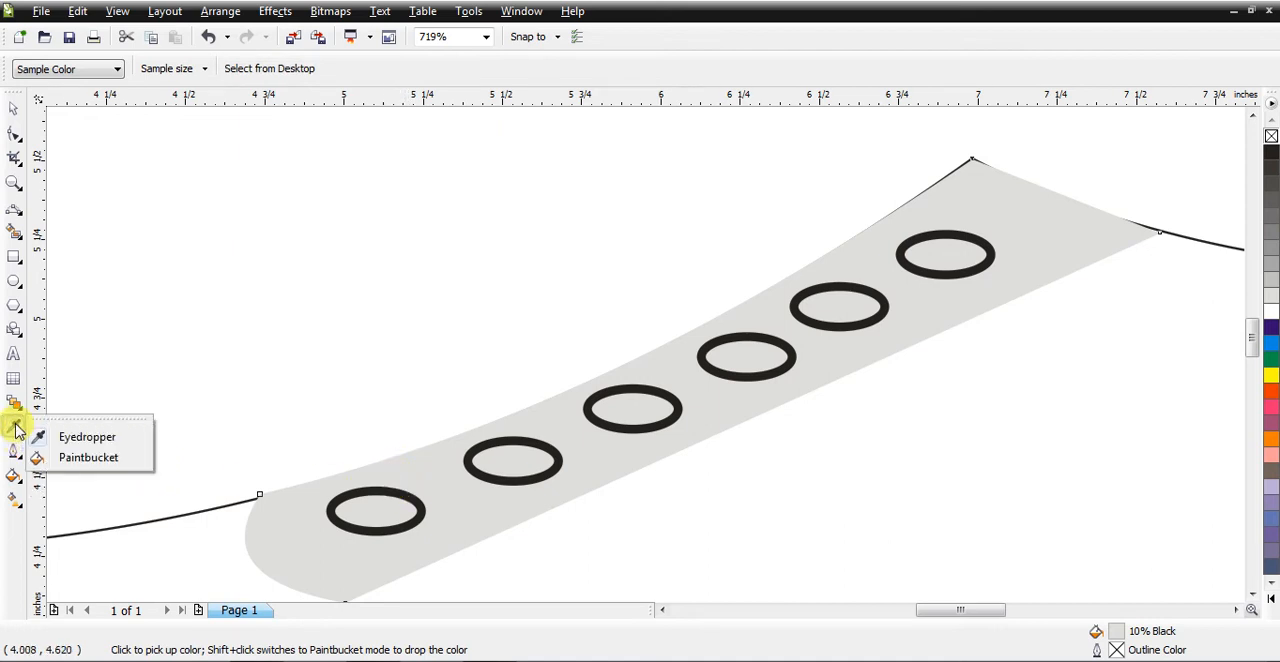
click(90, 459)
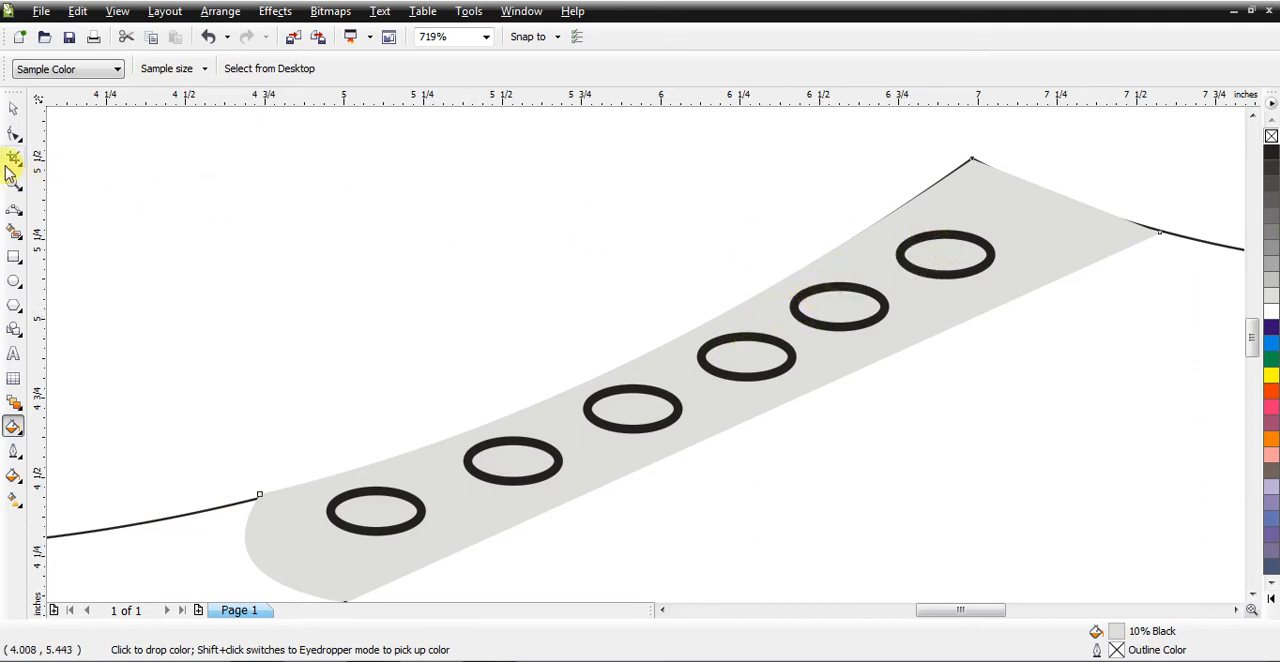
click(13, 107)
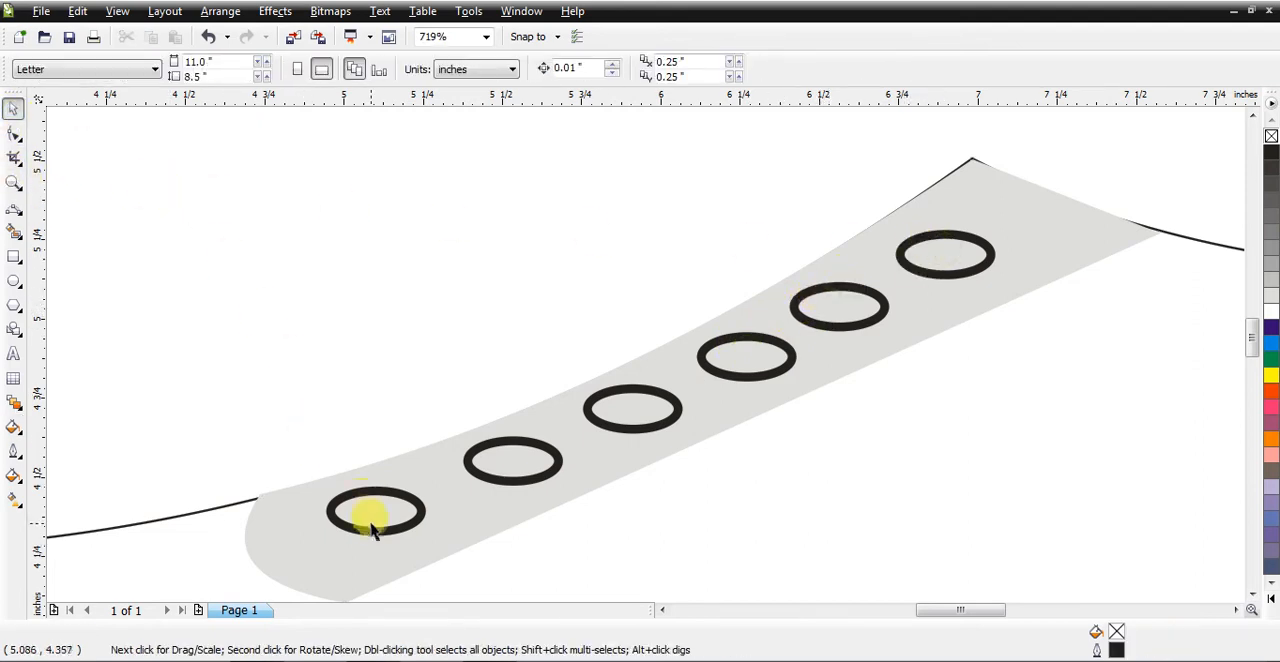
mouse_move(375, 540)
mouse_down()
mouse_move(352, 476)
mouse_move(355, 523)
mouse_move(385, 550)
mouse_up()
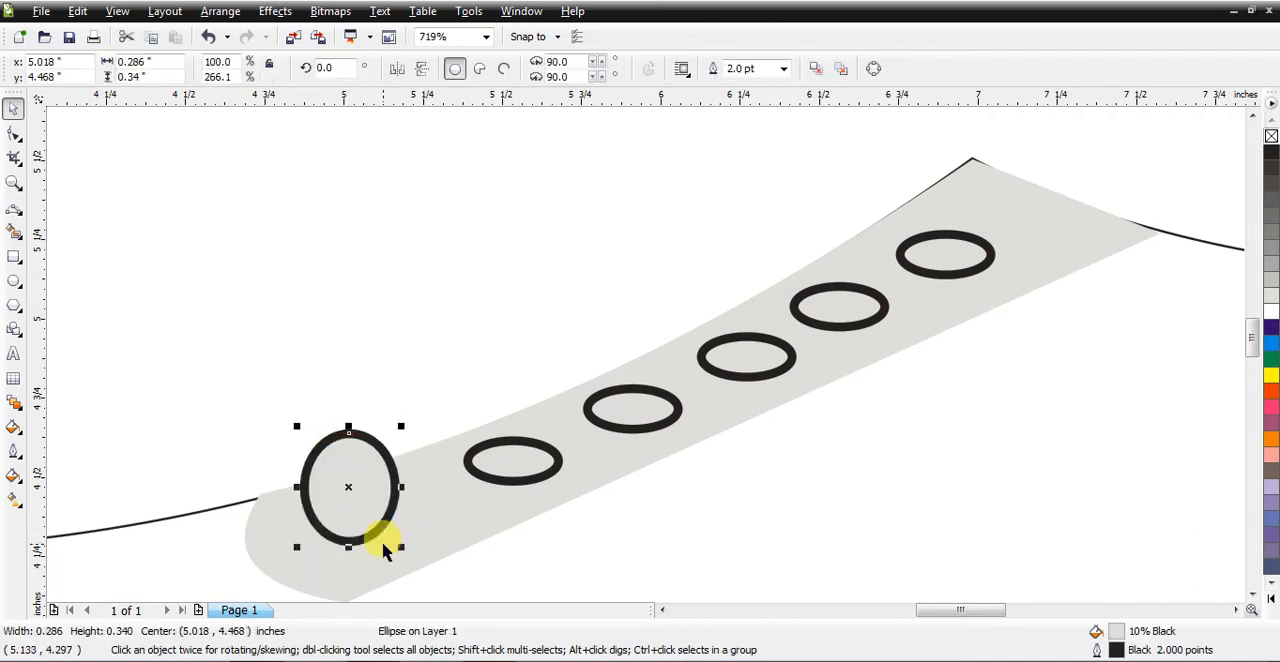
key(Escape)
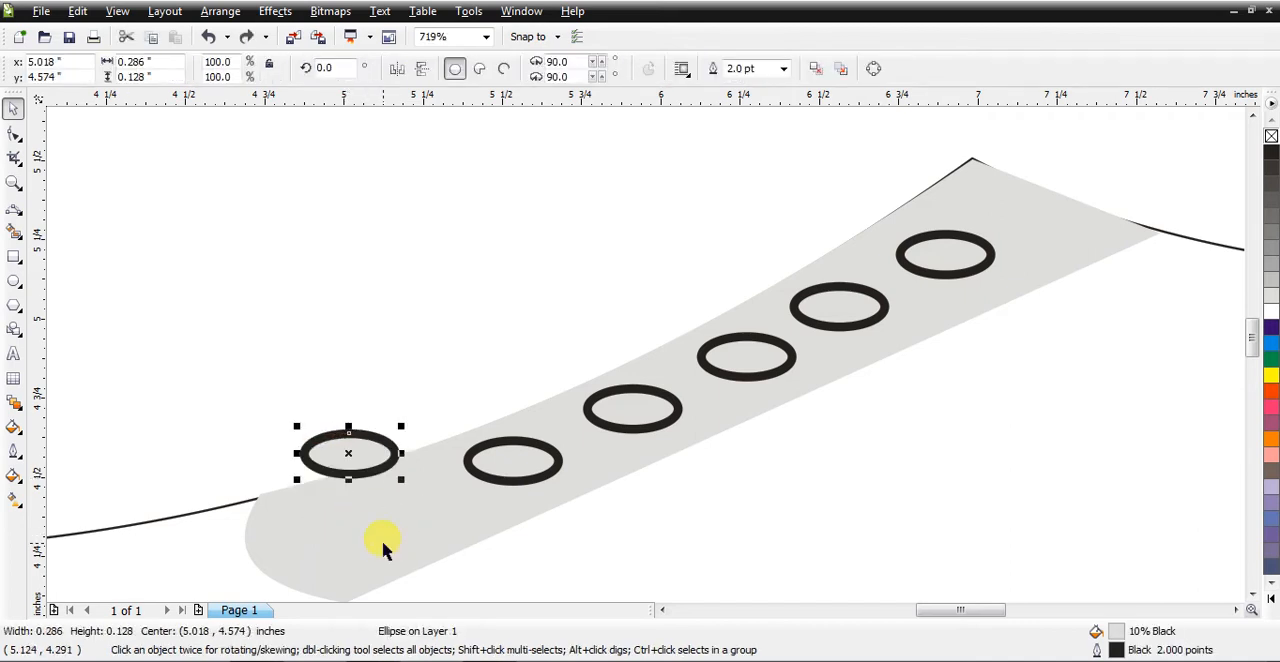
key(ctrl+z)
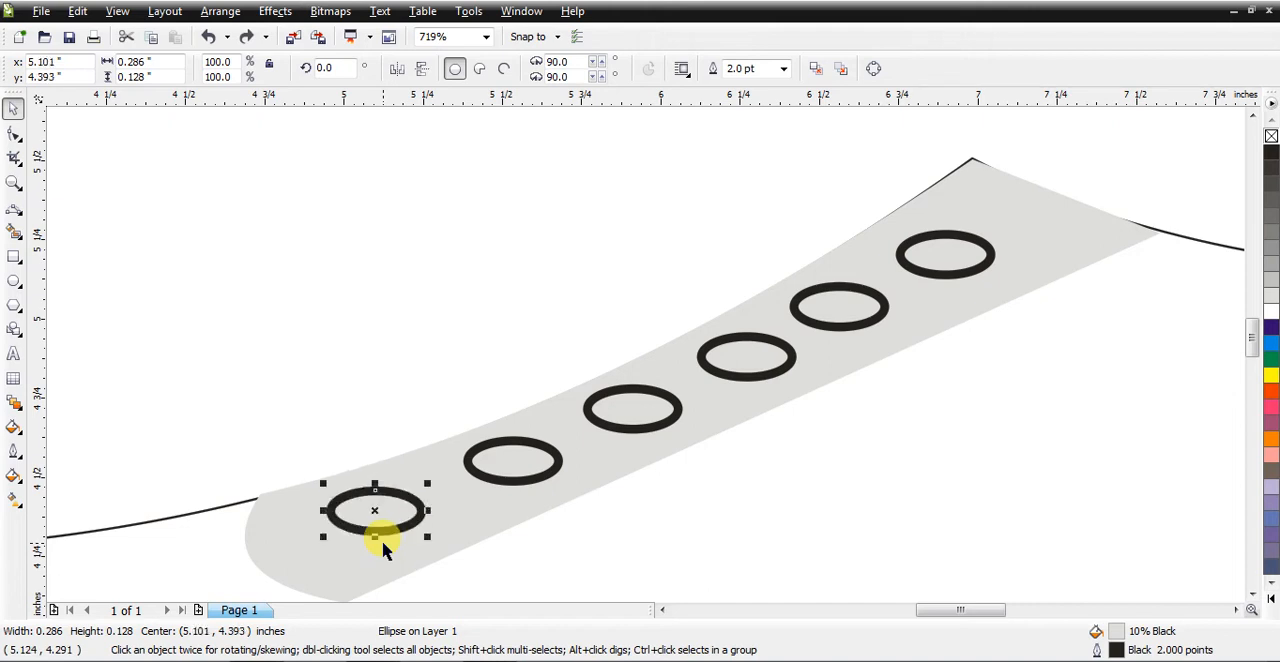
Step: Apply the Large Glow drop shadow preset to the eyelet at the strip's front end and set the shadow color to dark gray
click(15, 405)
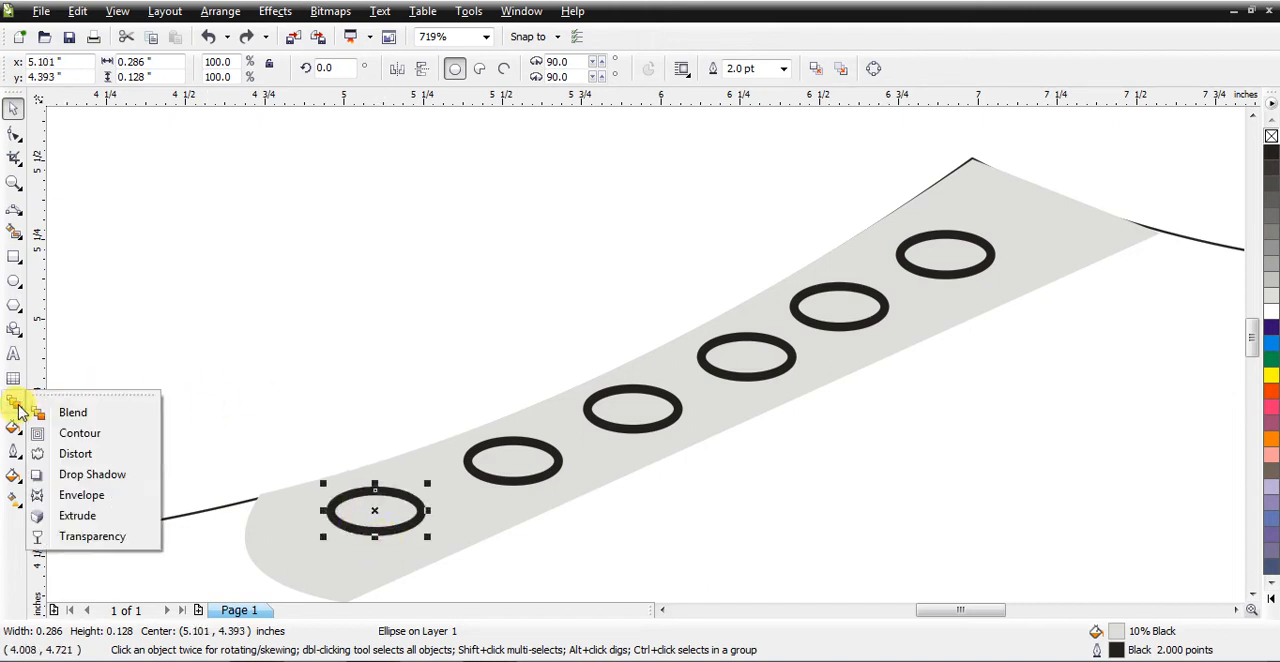
click(89, 479)
click(58, 72)
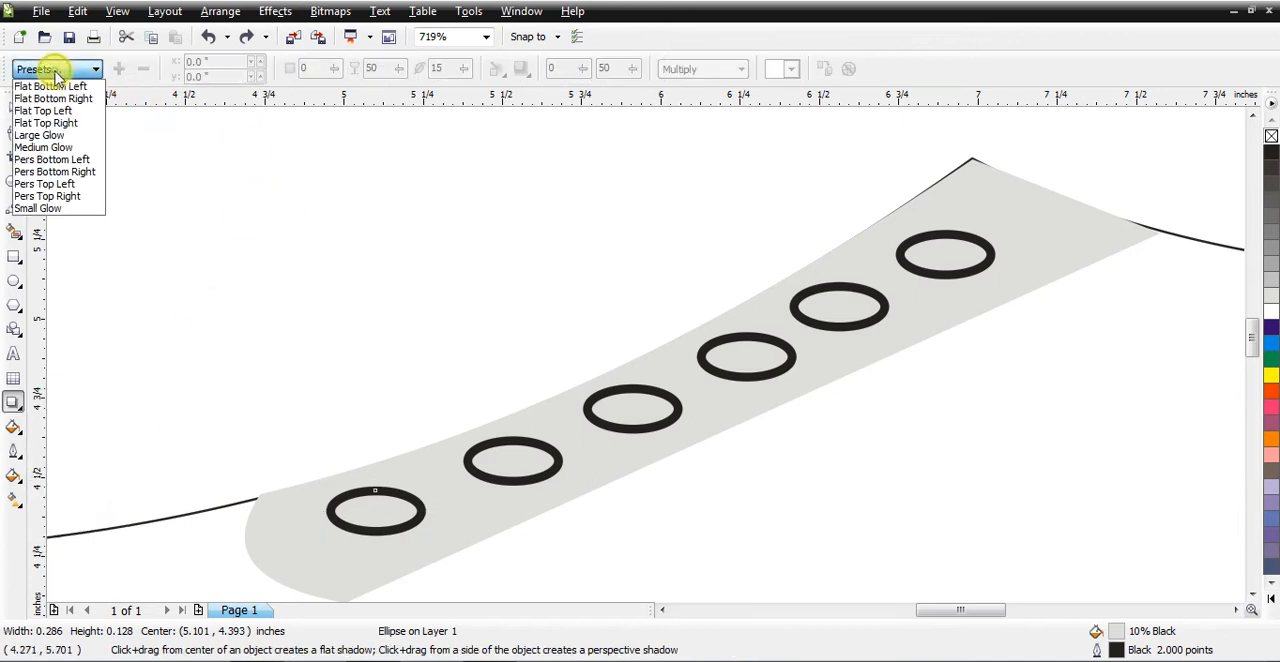
click(66, 137)
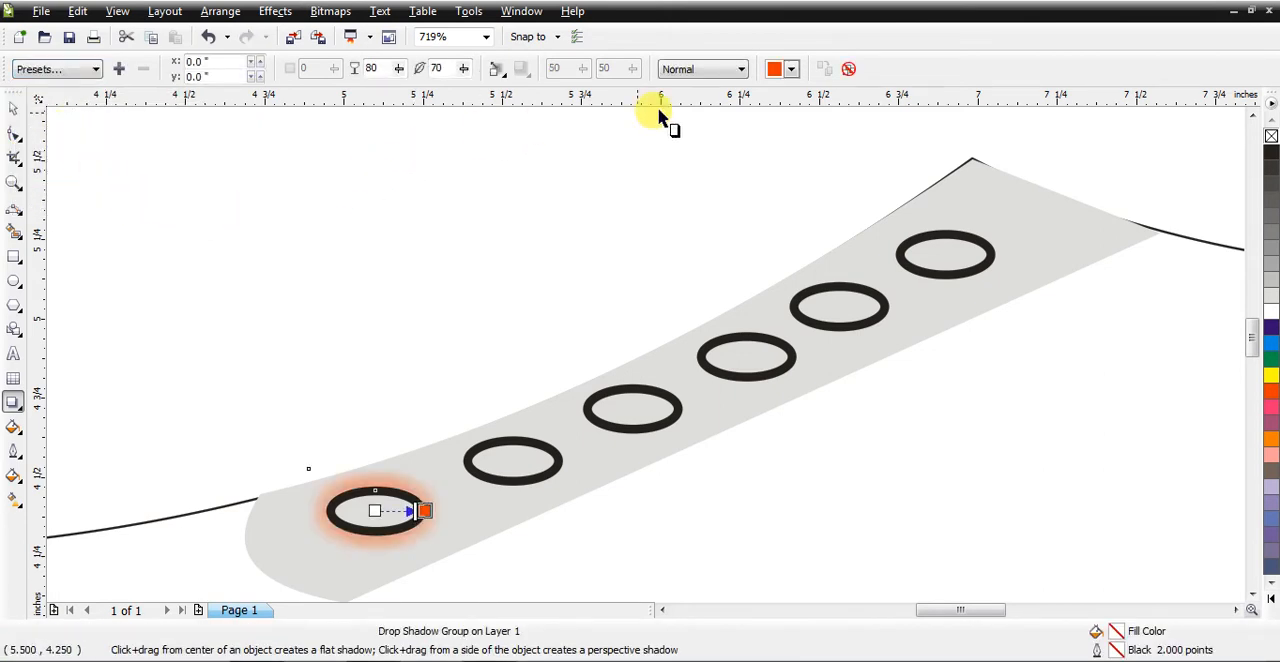
click(791, 68)
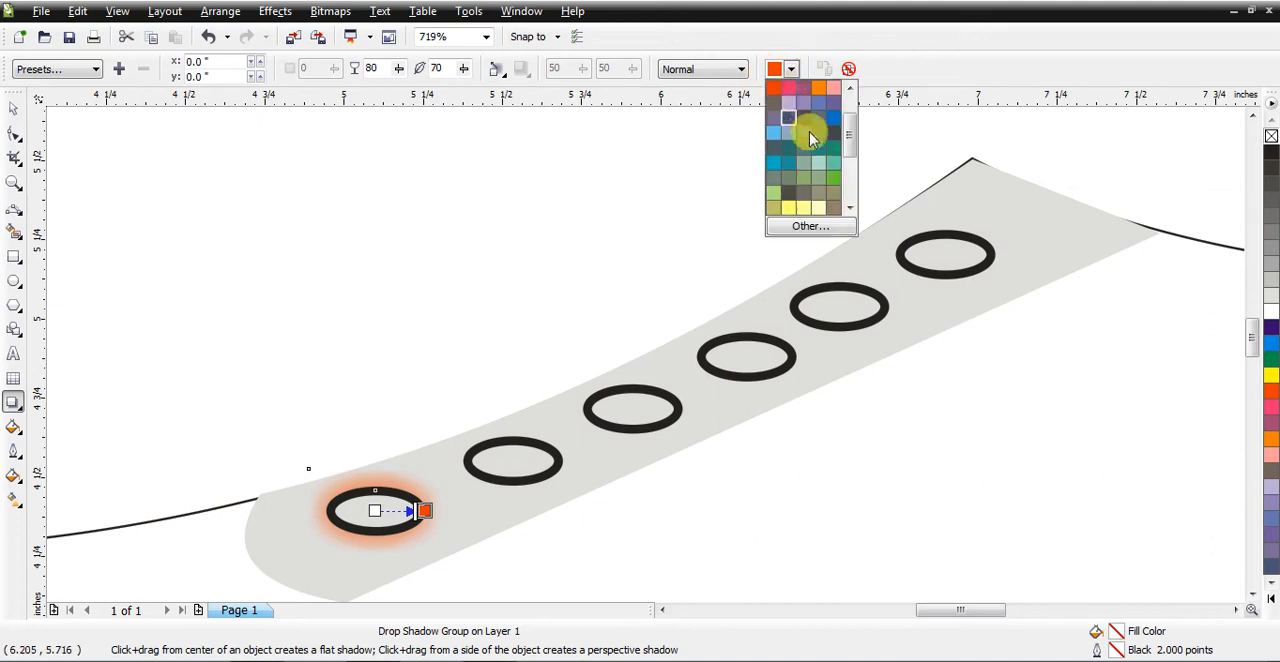
click(788, 195)
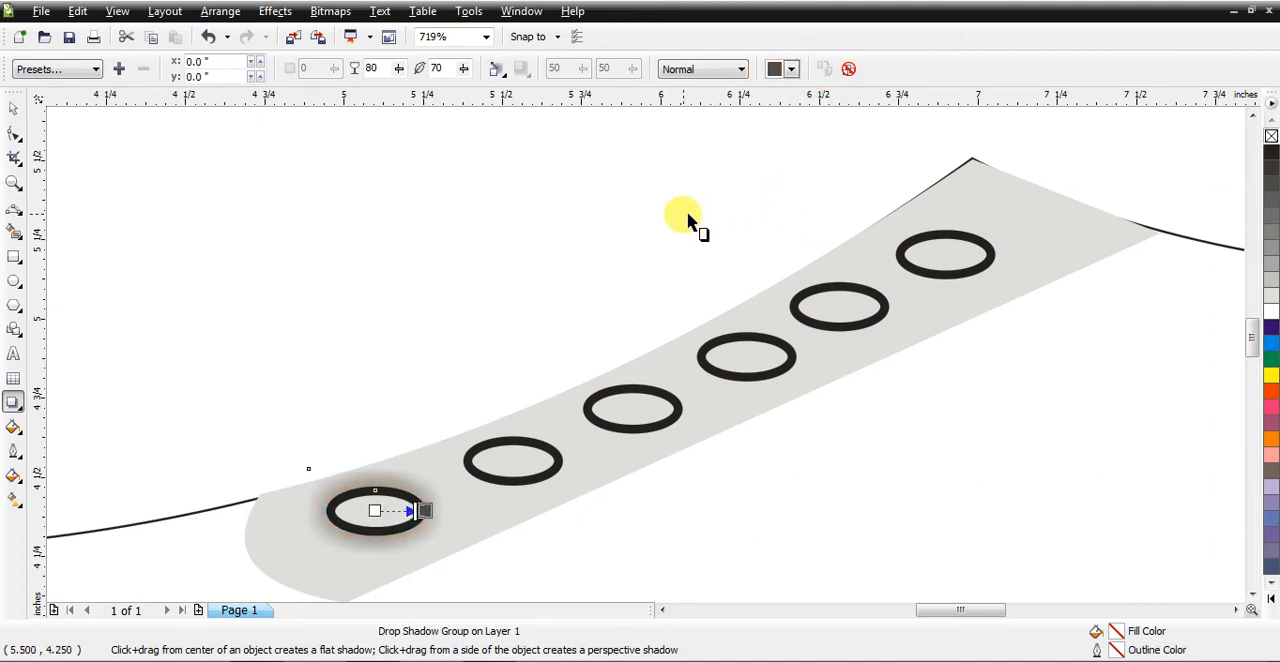
Step: Try the Outside, Middle and Inside feathering directions on the front eyelet's shadow, then set it back to Average
click(497, 74)
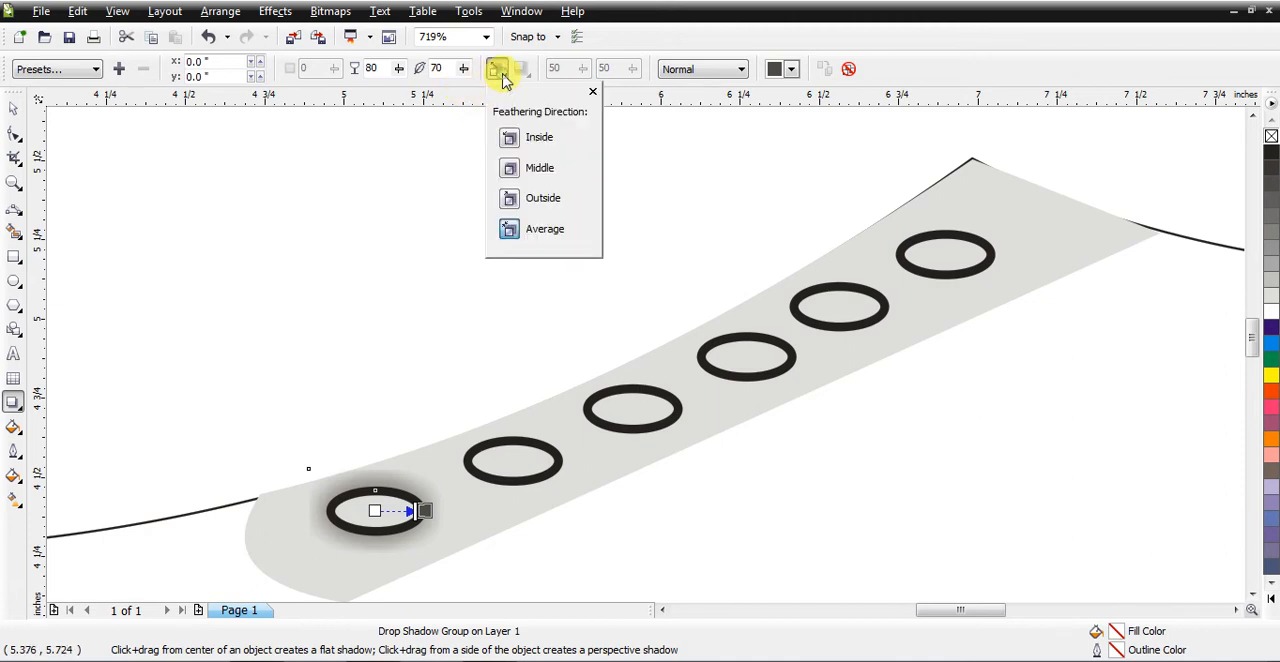
click(511, 200)
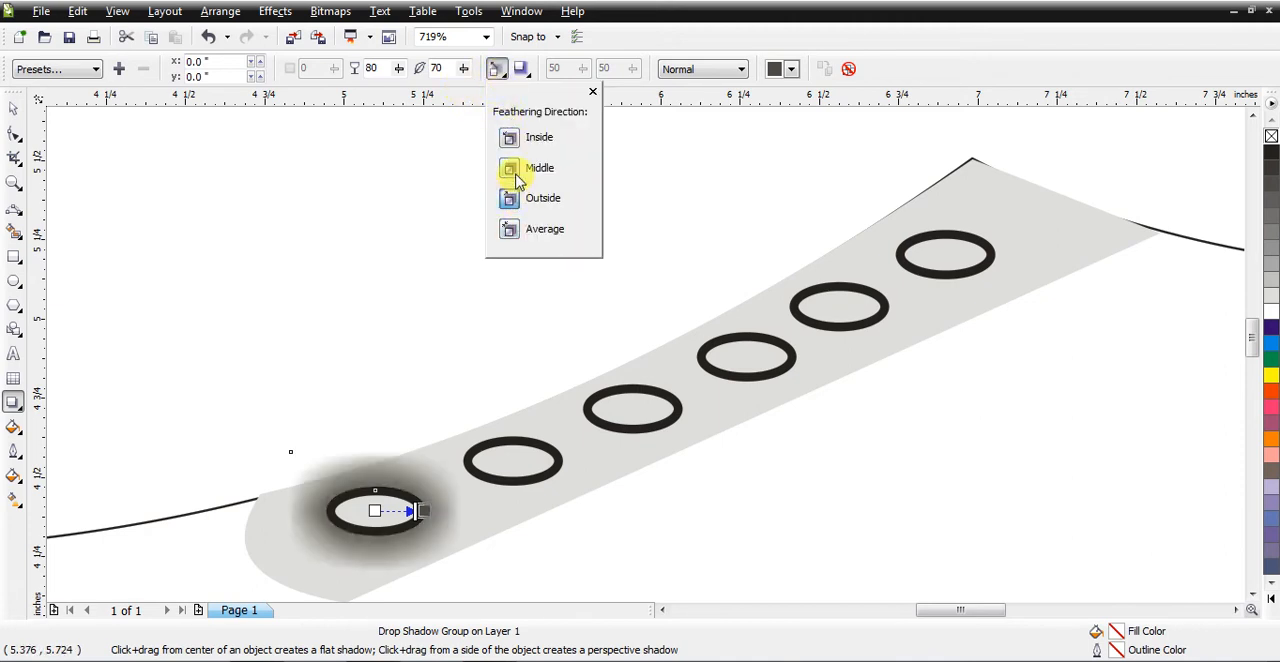
click(518, 172)
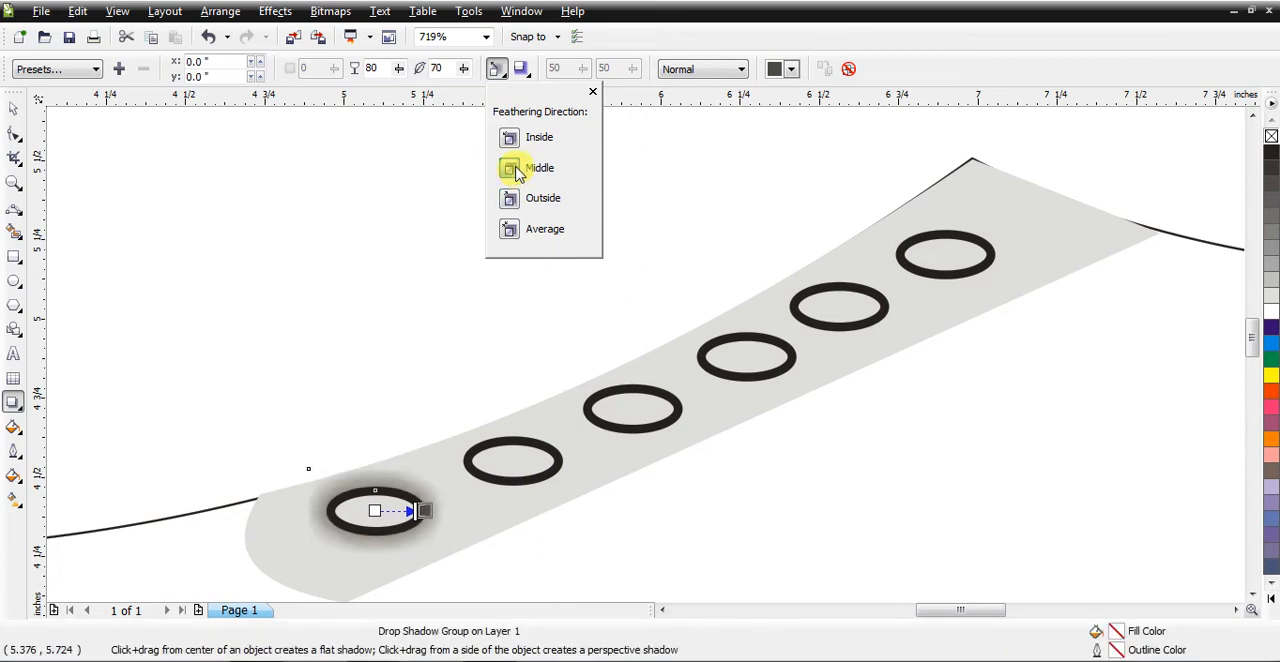
click(519, 145)
click(509, 229)
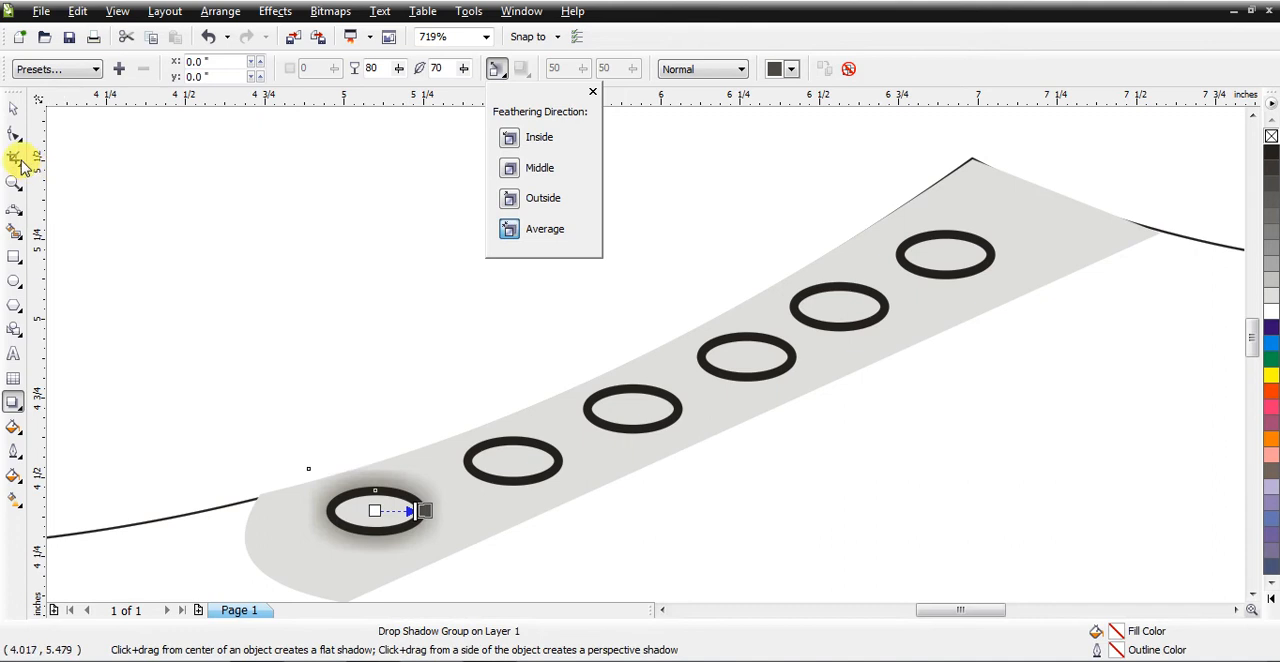
Step: Switch to the Pick tool and select the shadowed eyelet at the strip's front end
click(15, 118)
click(232, 266)
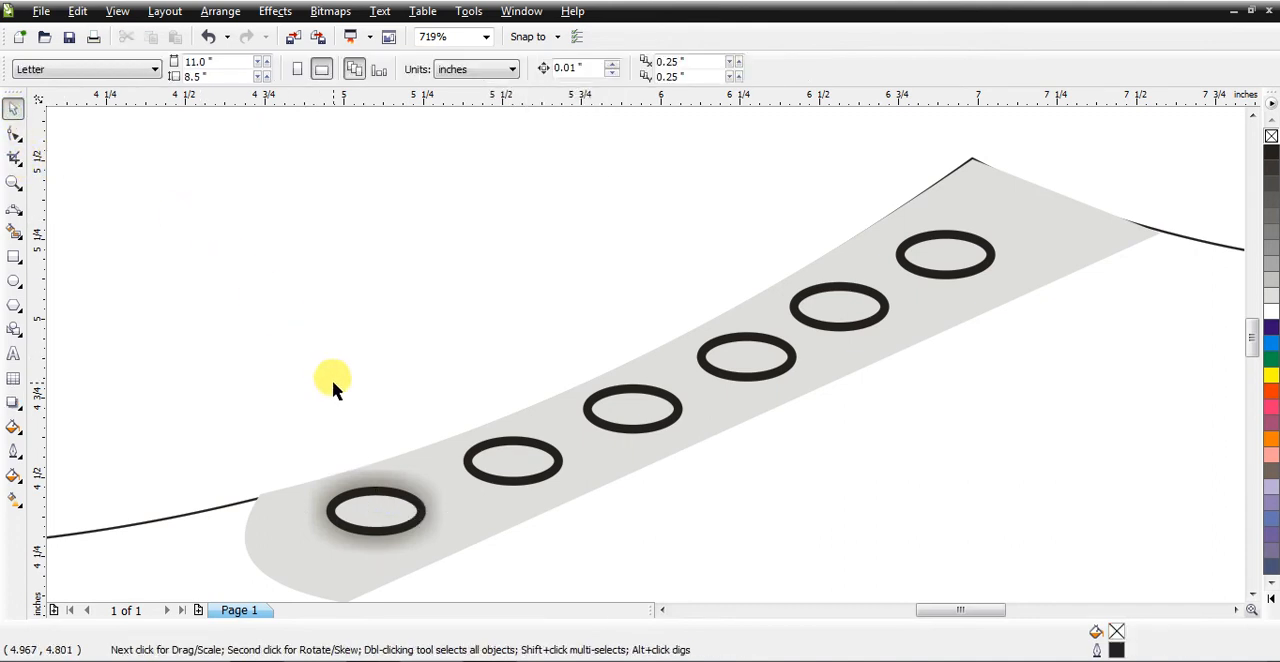
click(374, 524)
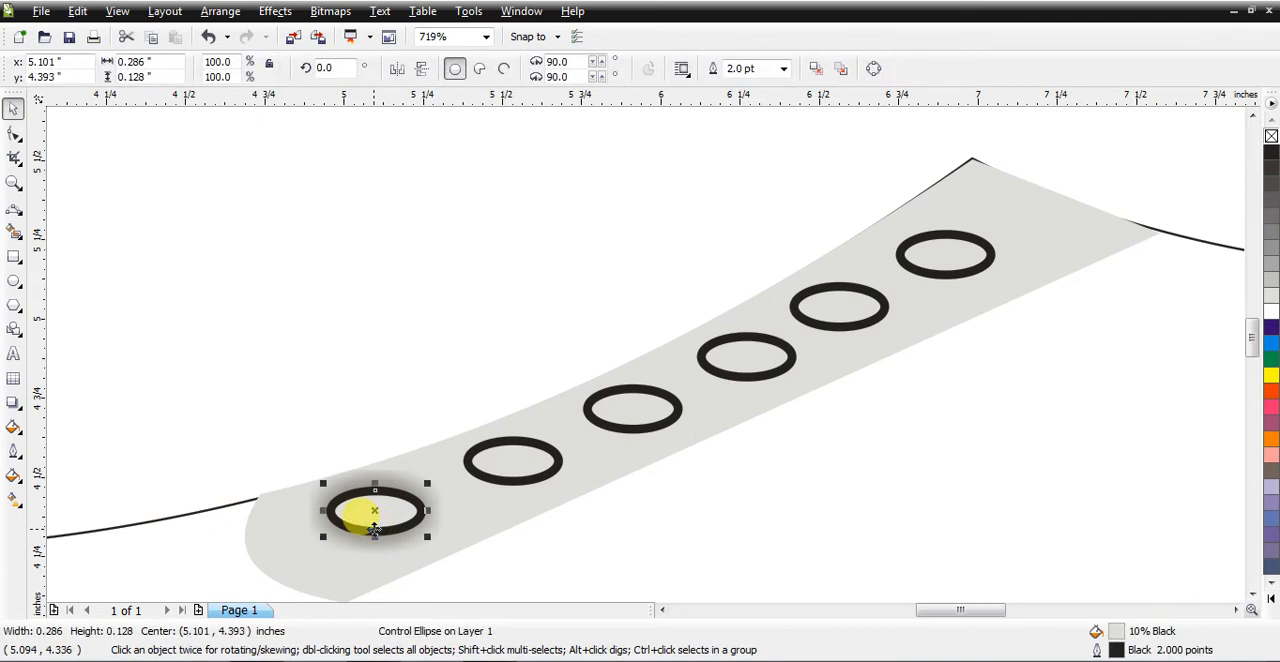
click(200, 420)
click(348, 534)
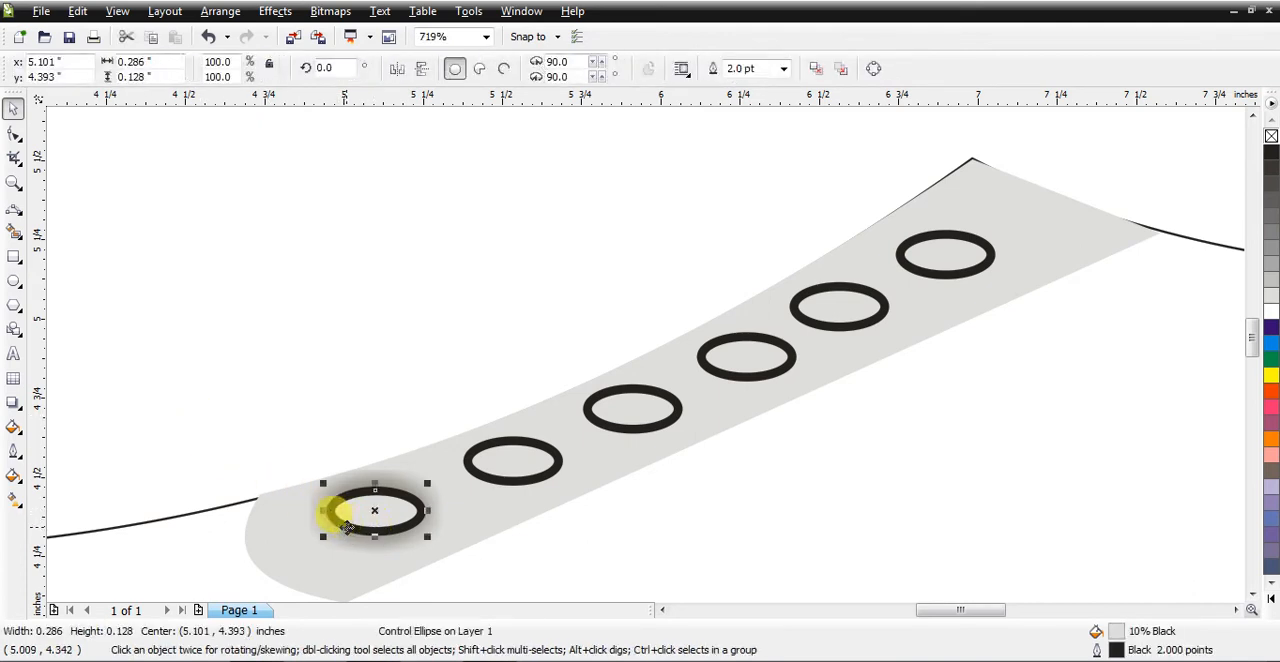
Step: Clone the front eyelet's drop shadow onto the second eyelet and clear the selection
click(497, 478)
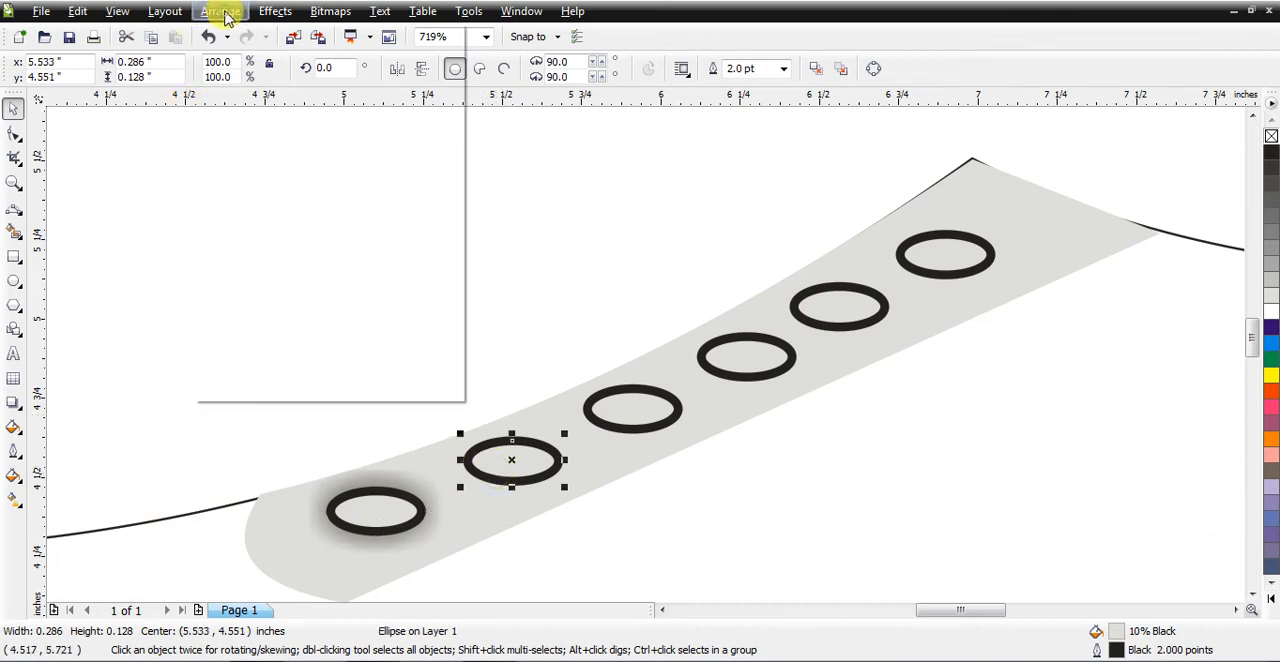
click(222, 12)
mouse_move(276, 12)
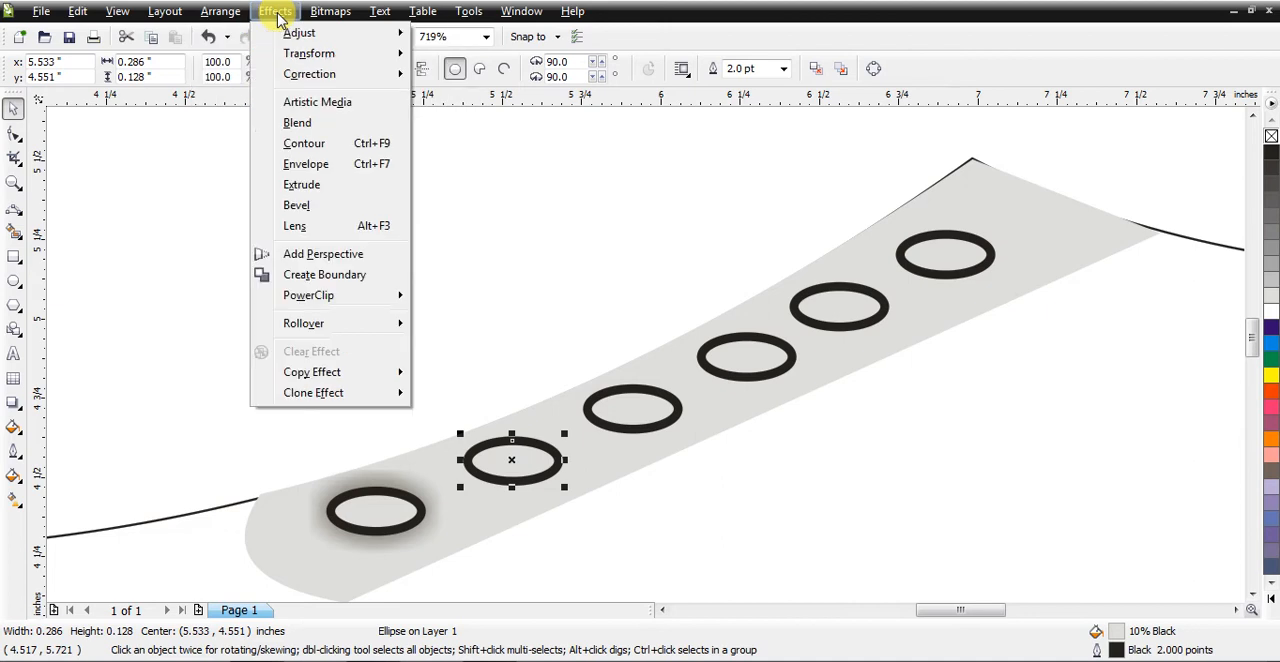
mouse_move(323, 396)
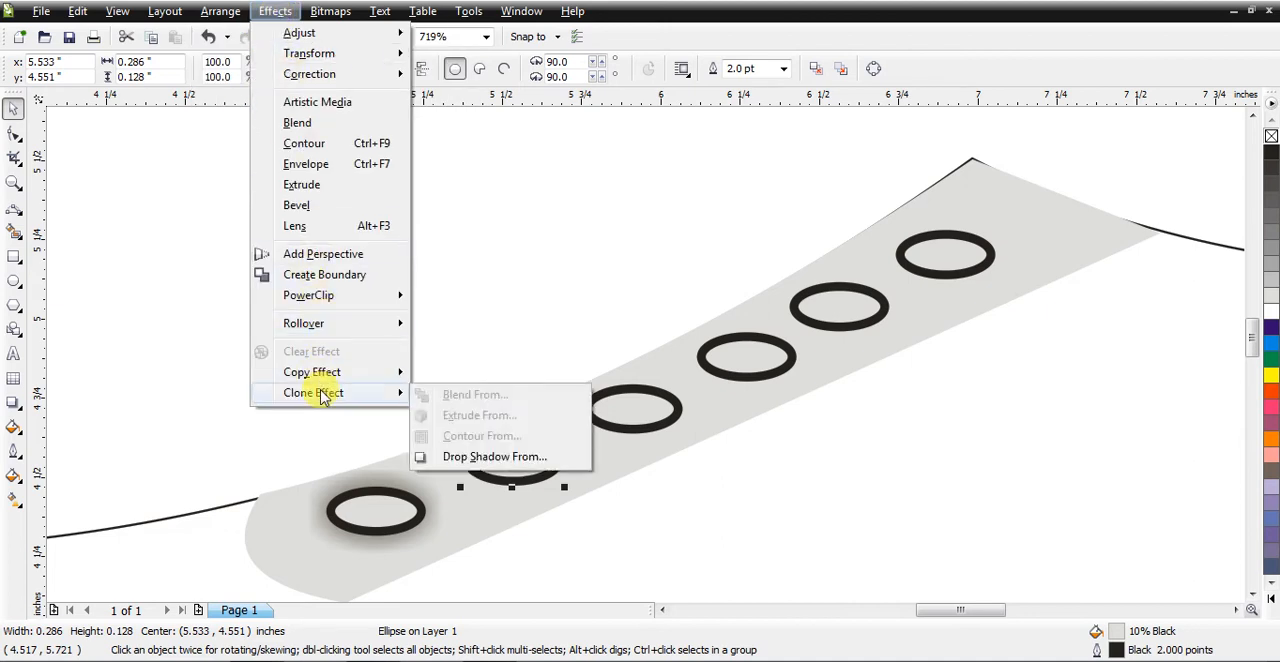
click(476, 458)
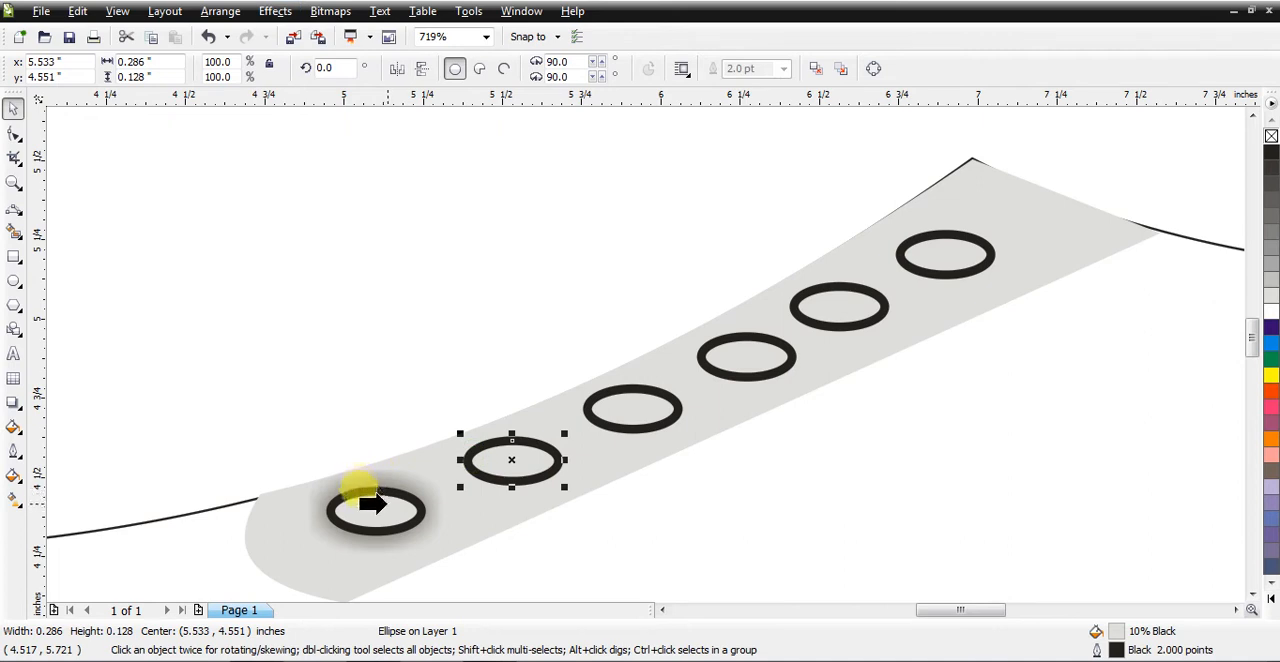
click(370, 497)
click(627, 376)
click(345, 490)
click(630, 432)
click(602, 302)
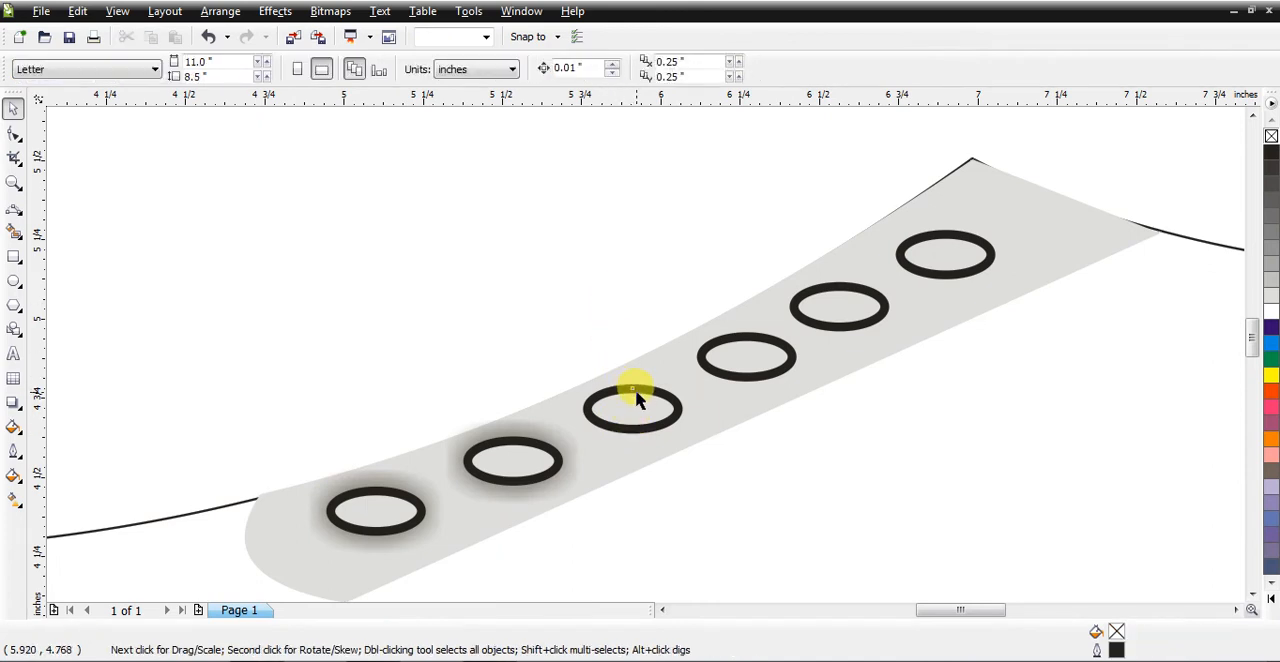
Step: Clone the front eyelet's drop shadow onto the third eyelet
click(636, 397)
click(276, 12)
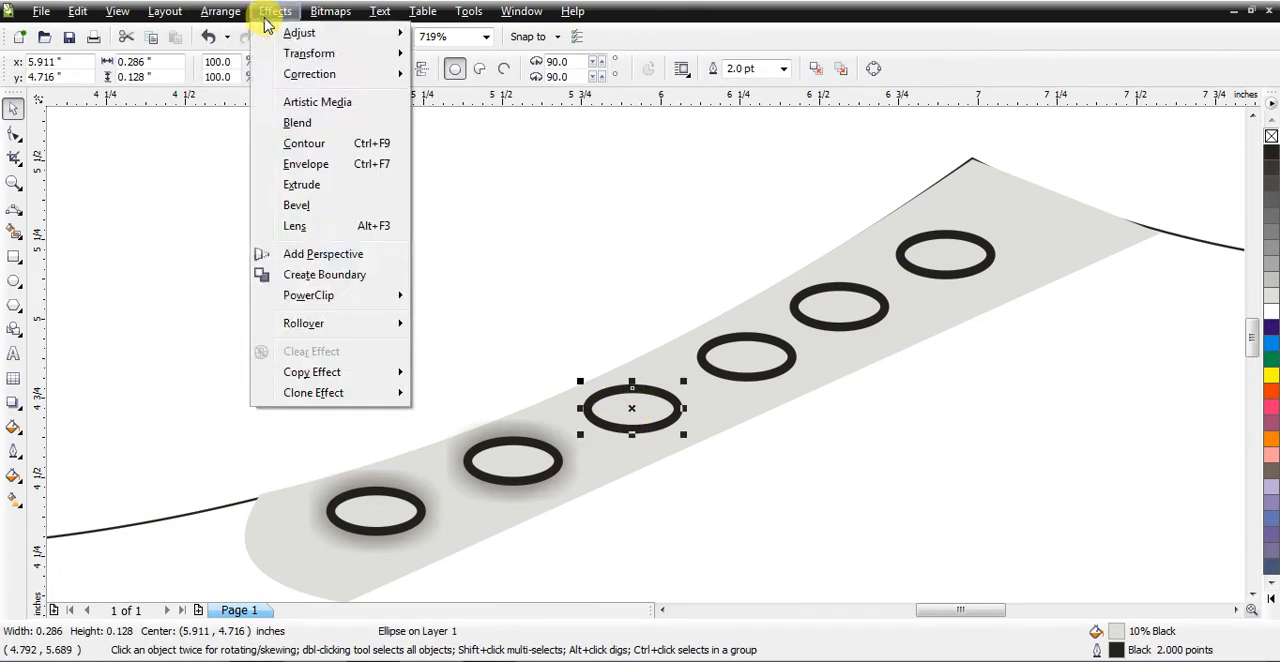
mouse_move(333, 378)
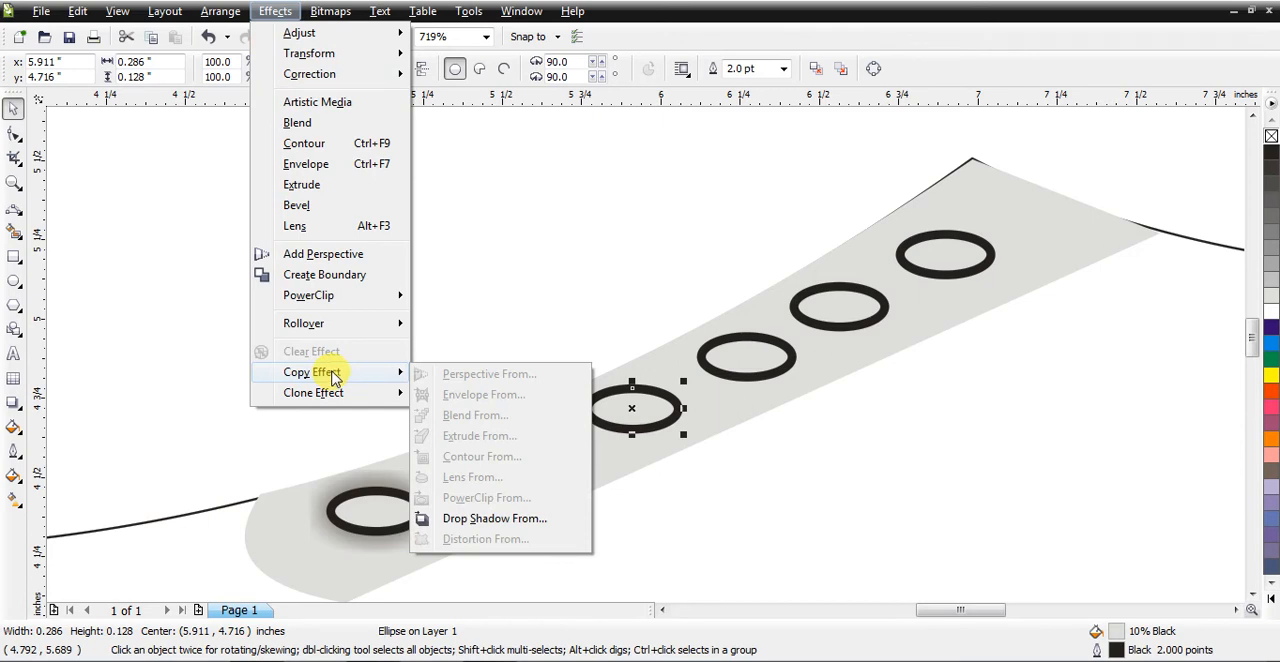
mouse_move(352, 397)
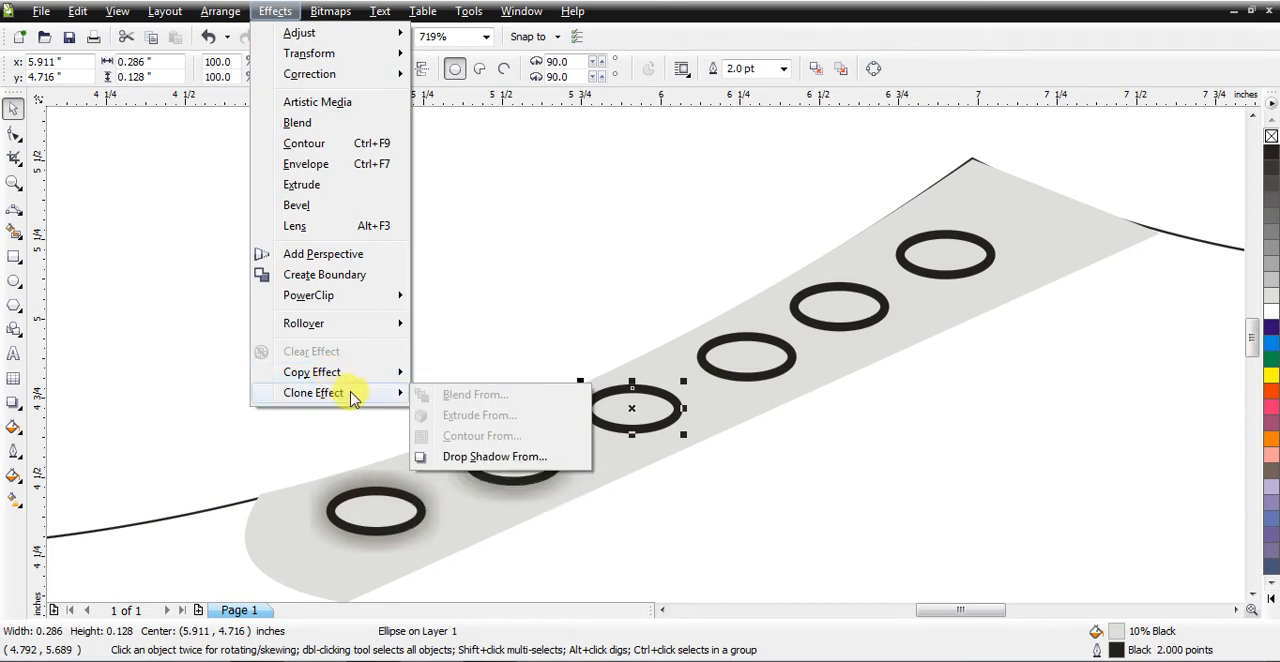
click(468, 456)
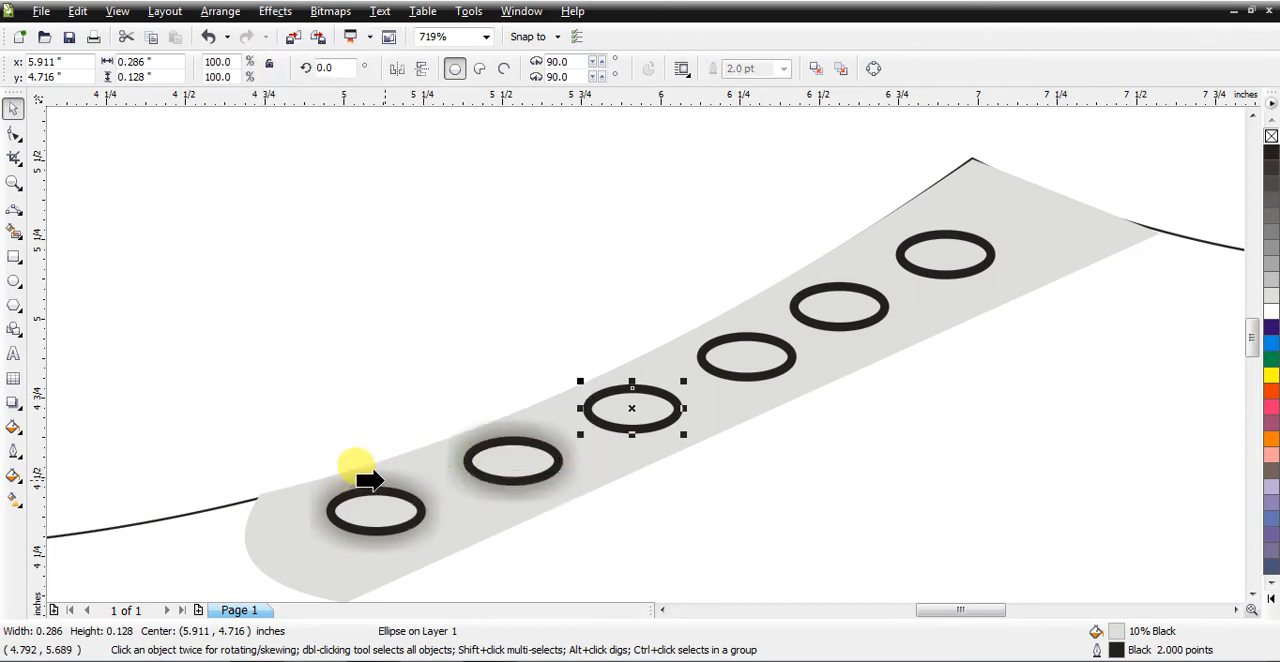
click(378, 482)
Step: Clone the front eyelet's drop shadow onto the fourth eyelet up the strip
click(752, 378)
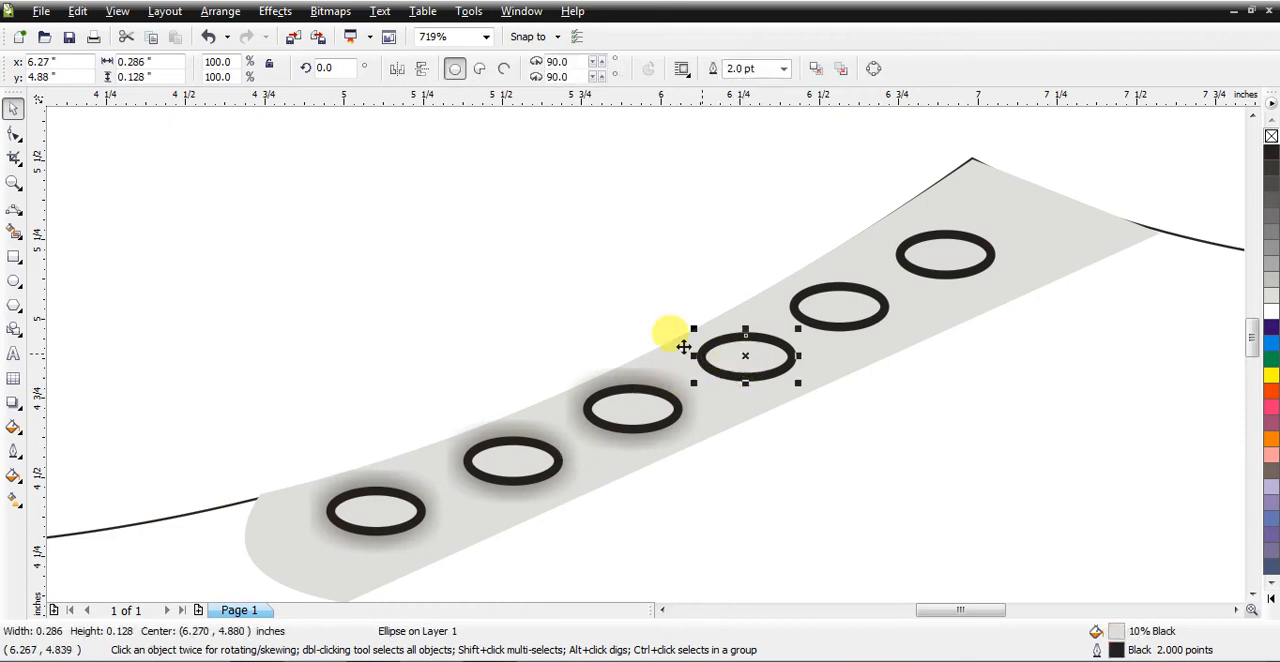
click(266, 12)
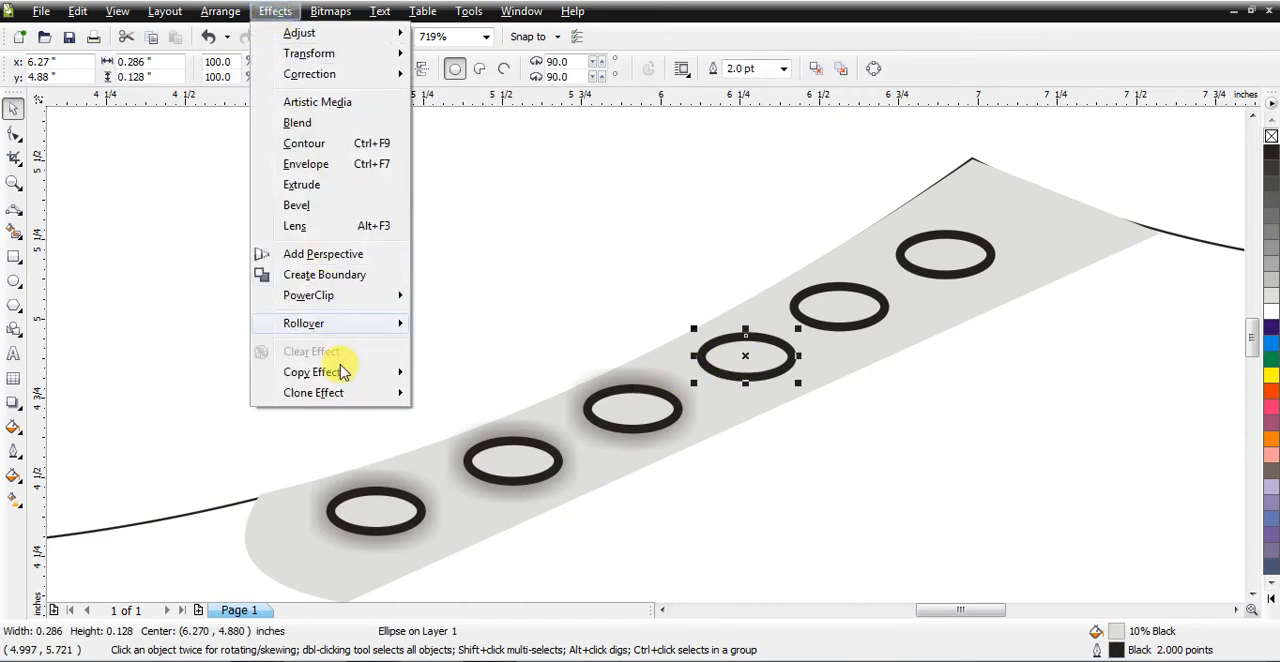
mouse_move(343, 392)
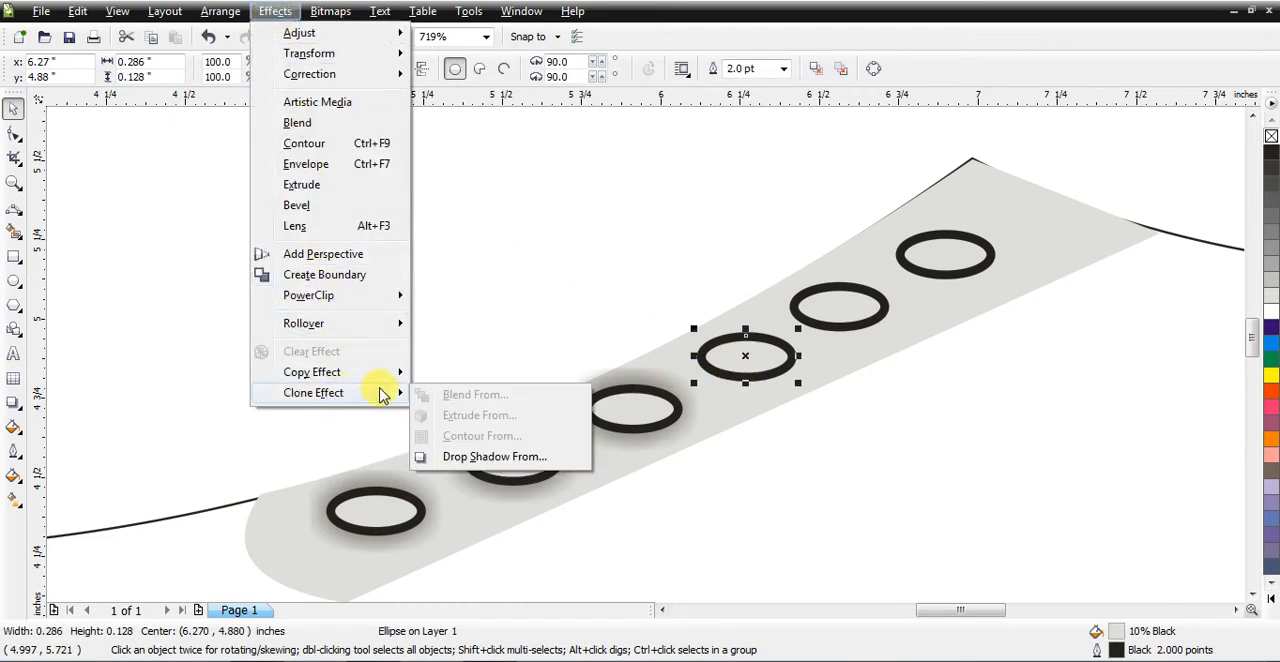
click(455, 458)
click(350, 472)
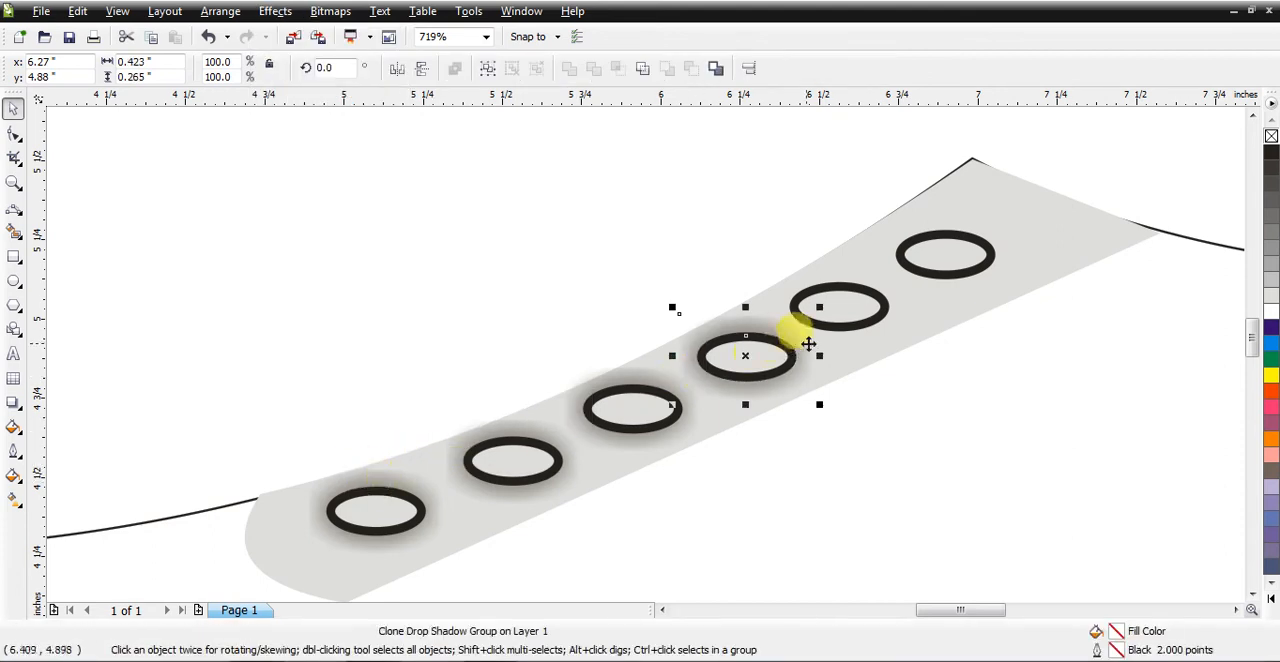
Step: Clone the front eyelet's drop shadow onto the fifth eyelet up the strip
click(855, 322)
click(275, 14)
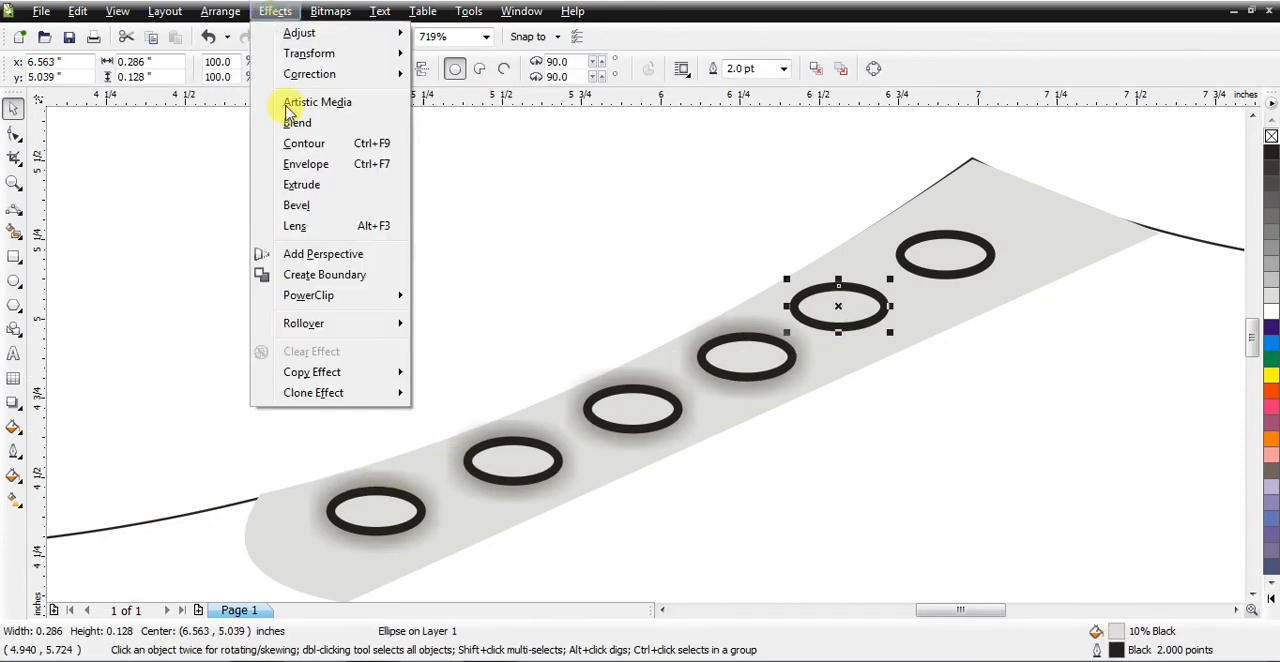
mouse_move(335, 396)
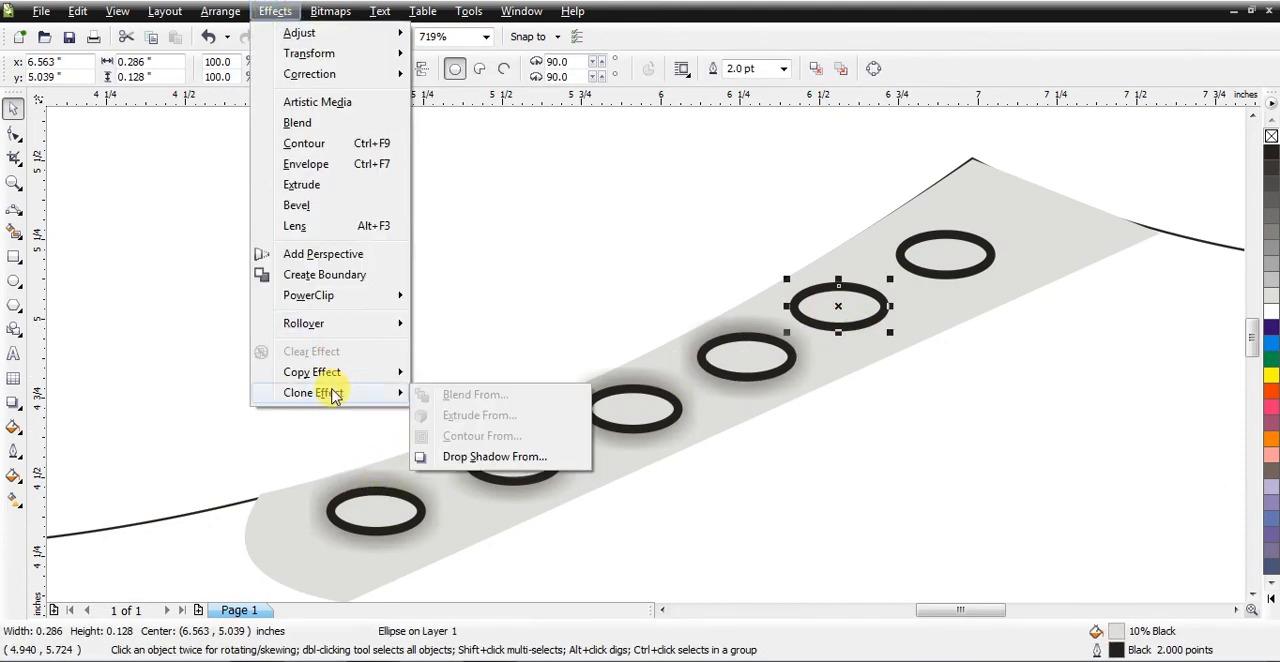
click(445, 456)
click(378, 485)
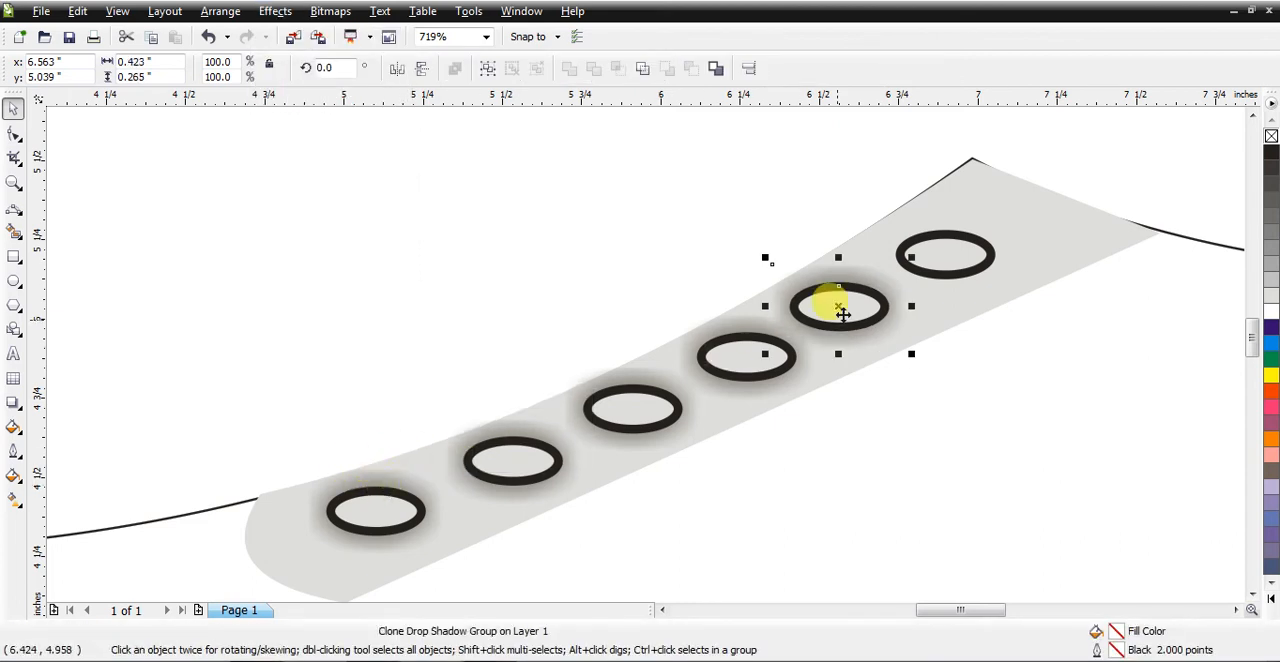
Step: Clone the front eyelet's drop shadow onto the sixth eyelet at the strip's upper end and clear the selection
click(955, 267)
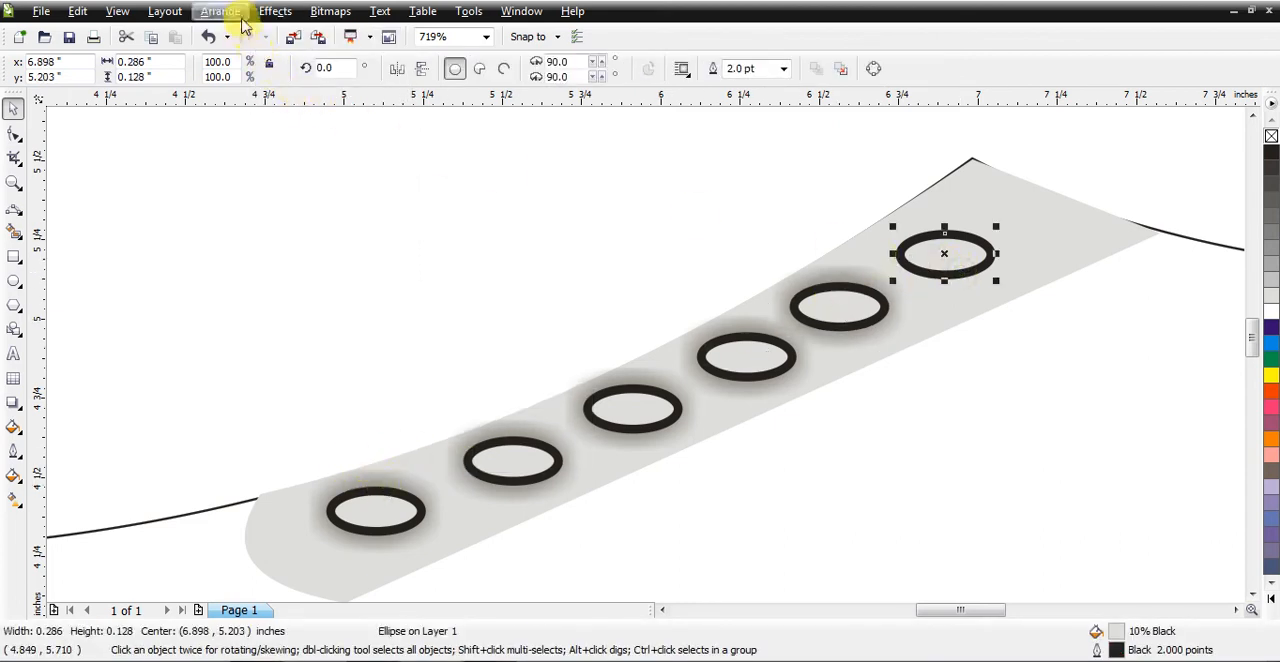
click(275, 11)
mouse_move(336, 398)
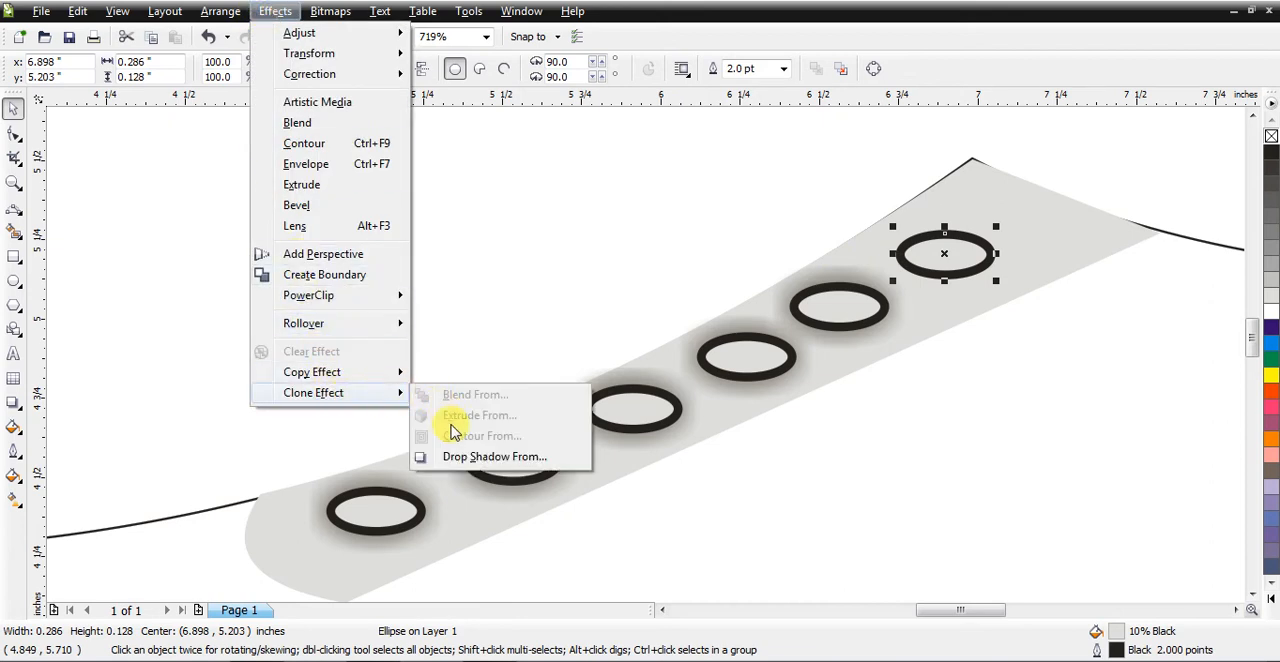
click(449, 454)
click(373, 485)
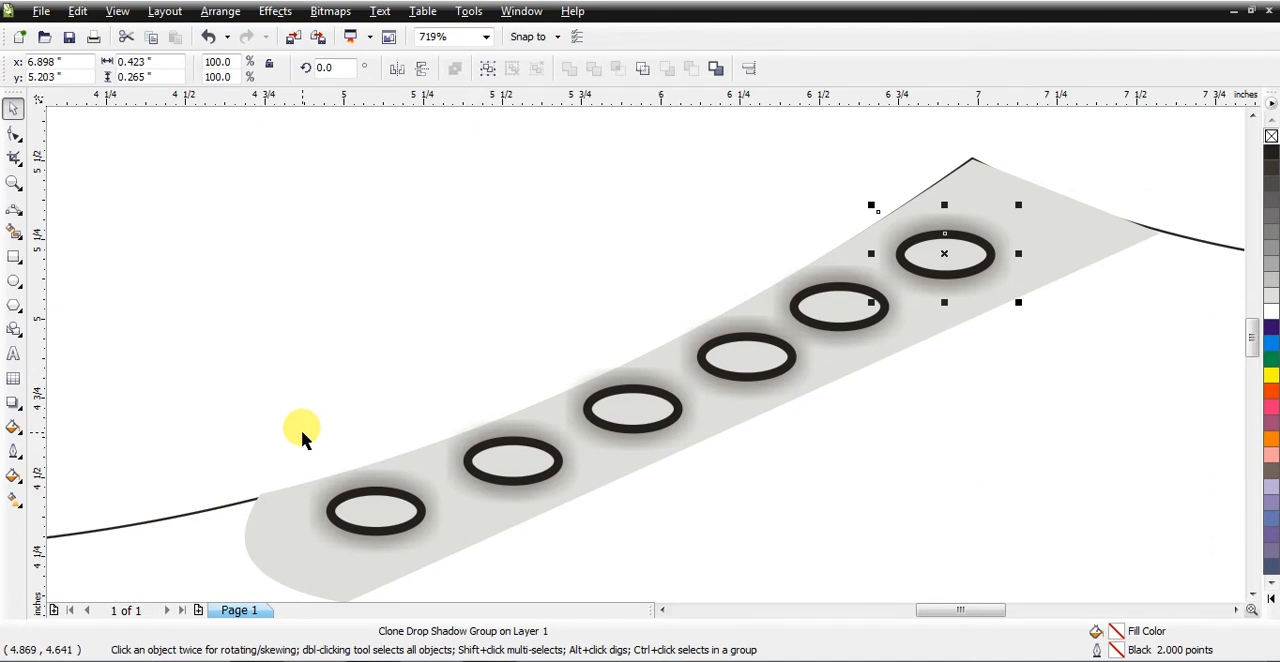
key(shift+F4)
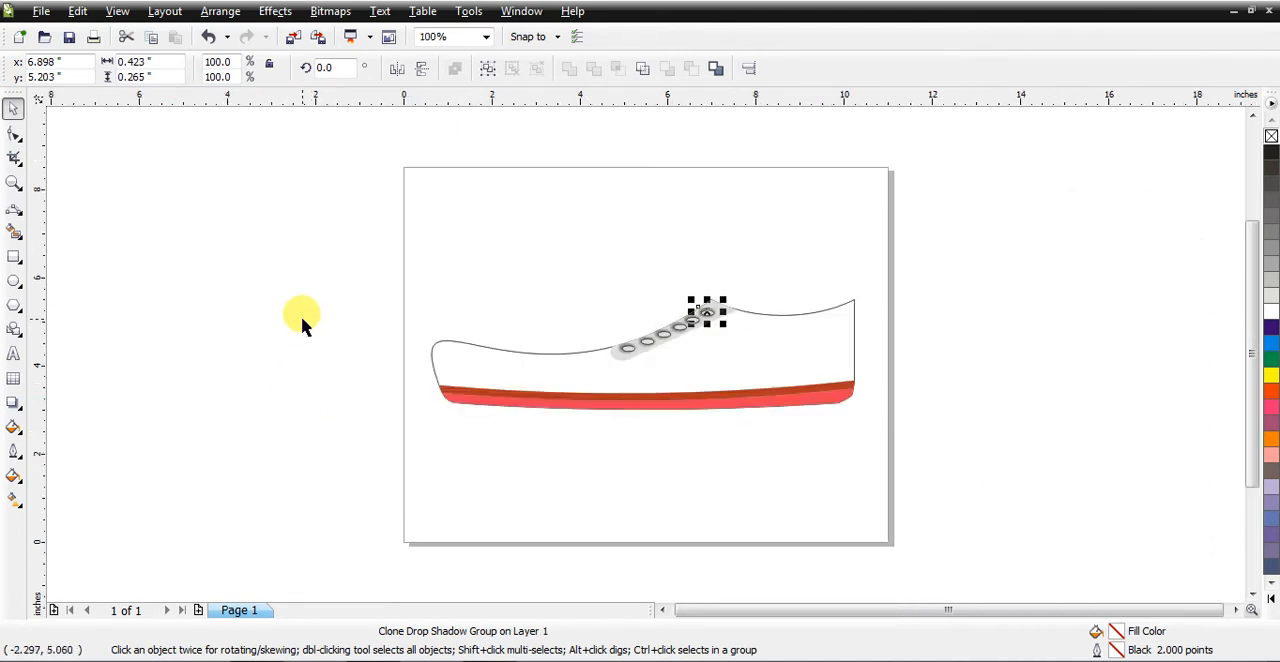
click(62, 285)
Step: Draw a closed seven-node side panel outline with the Pen tool, about 7.35 by 1.66 inches, inside the heel, above the sole and below the eyelet strip
click(13, 183)
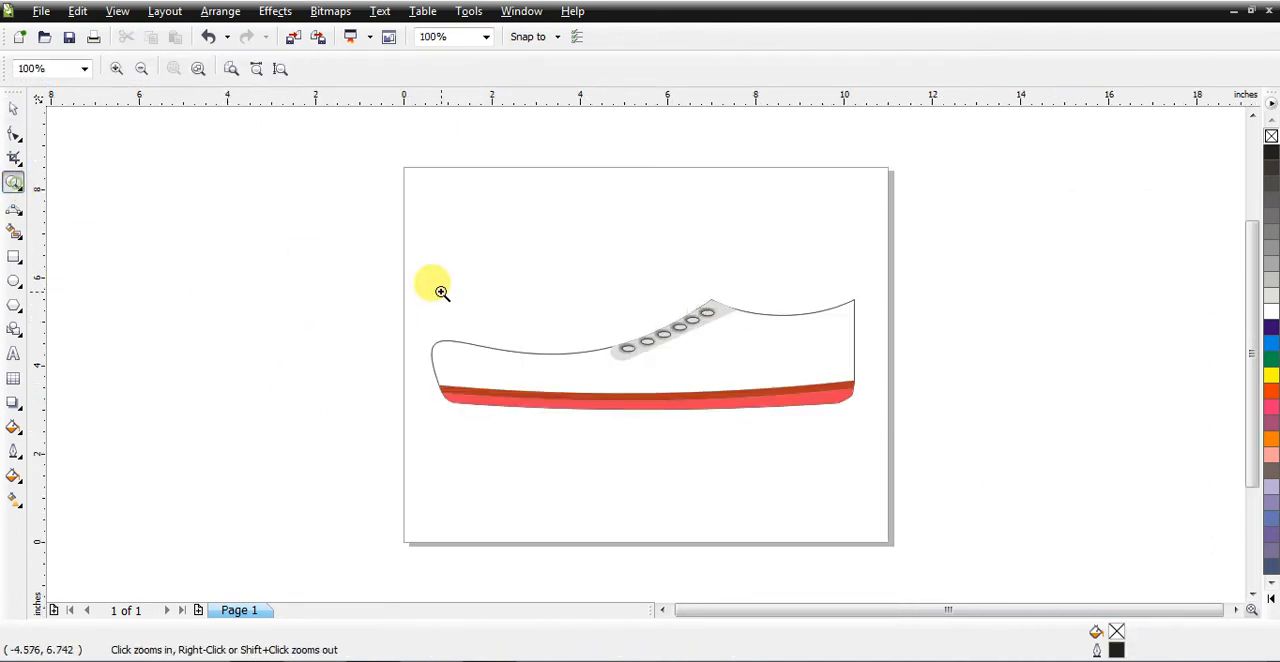
drag(557, 244, 891, 452)
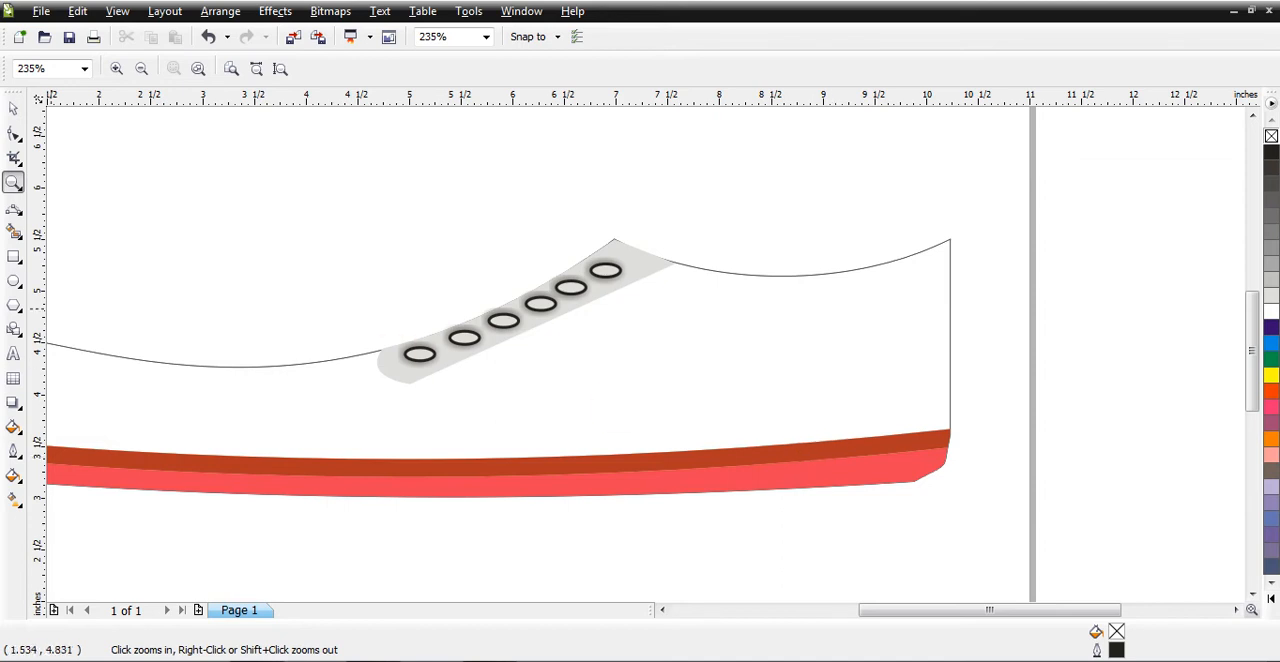
click(16, 218)
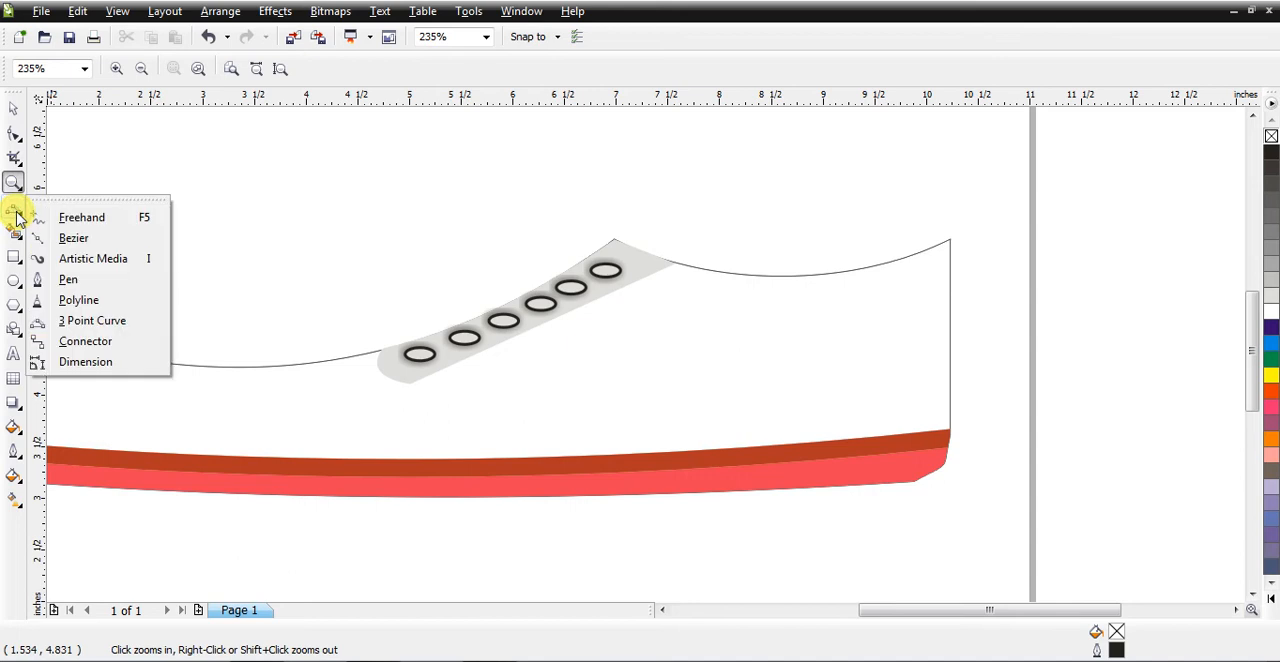
click(78, 278)
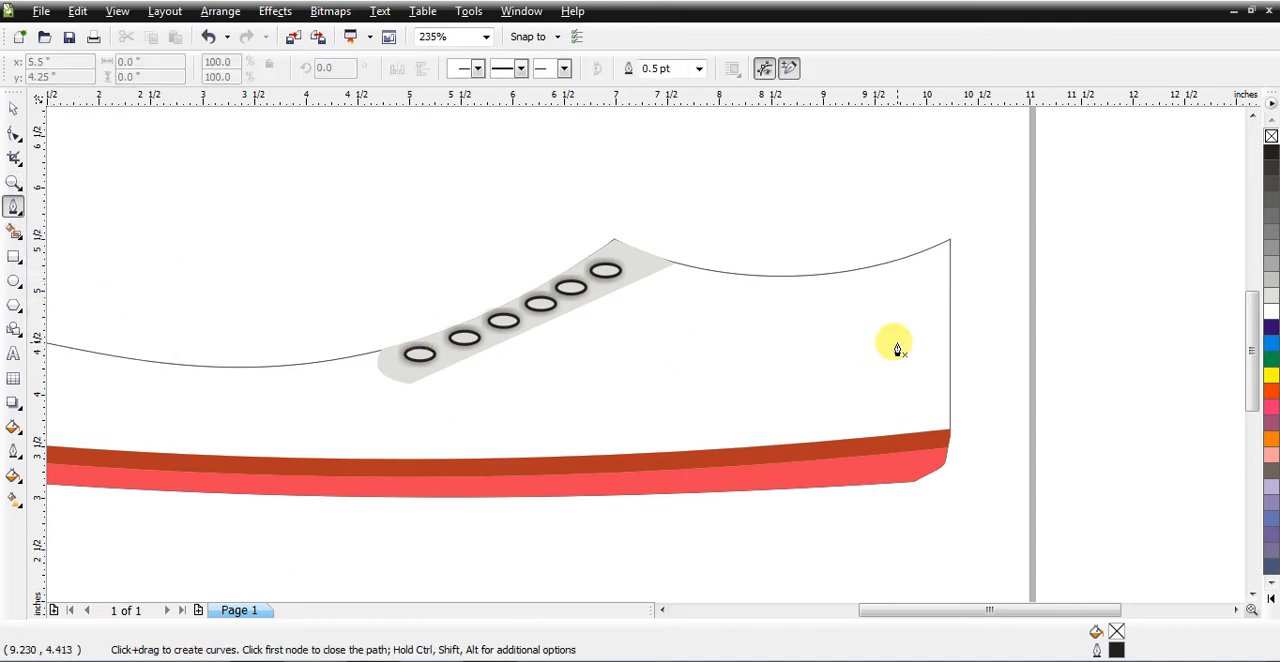
click(942, 284)
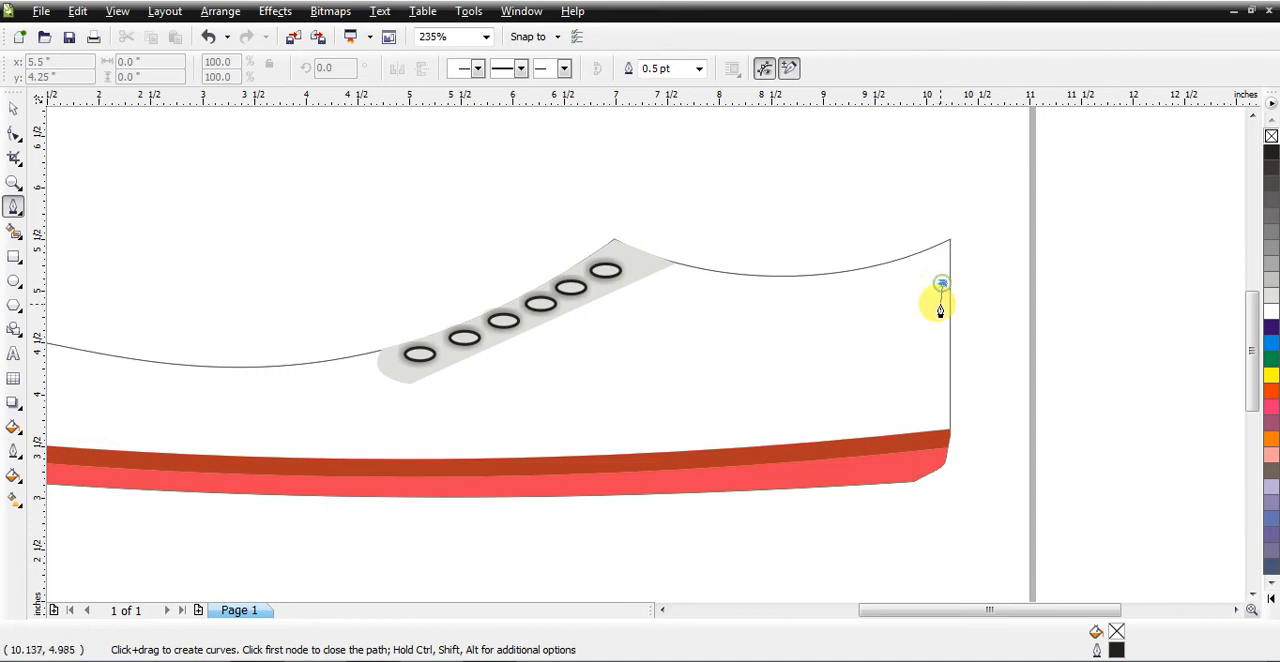
click(941, 421)
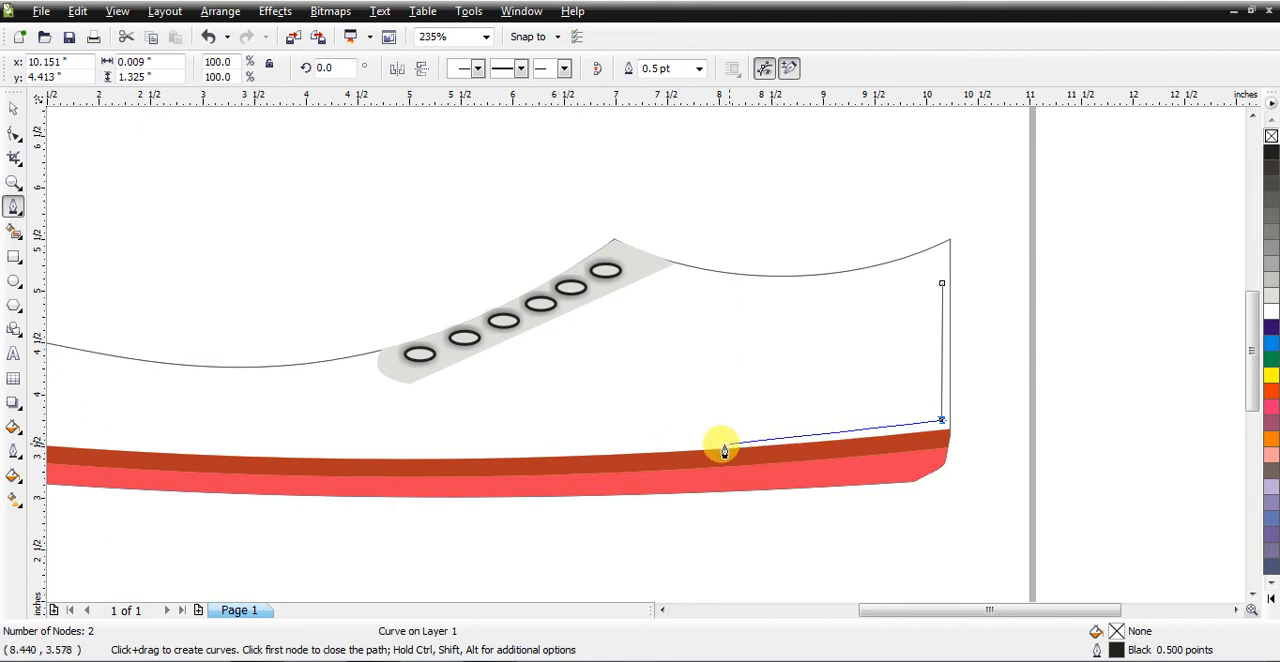
drag(929, 610, 857, 610)
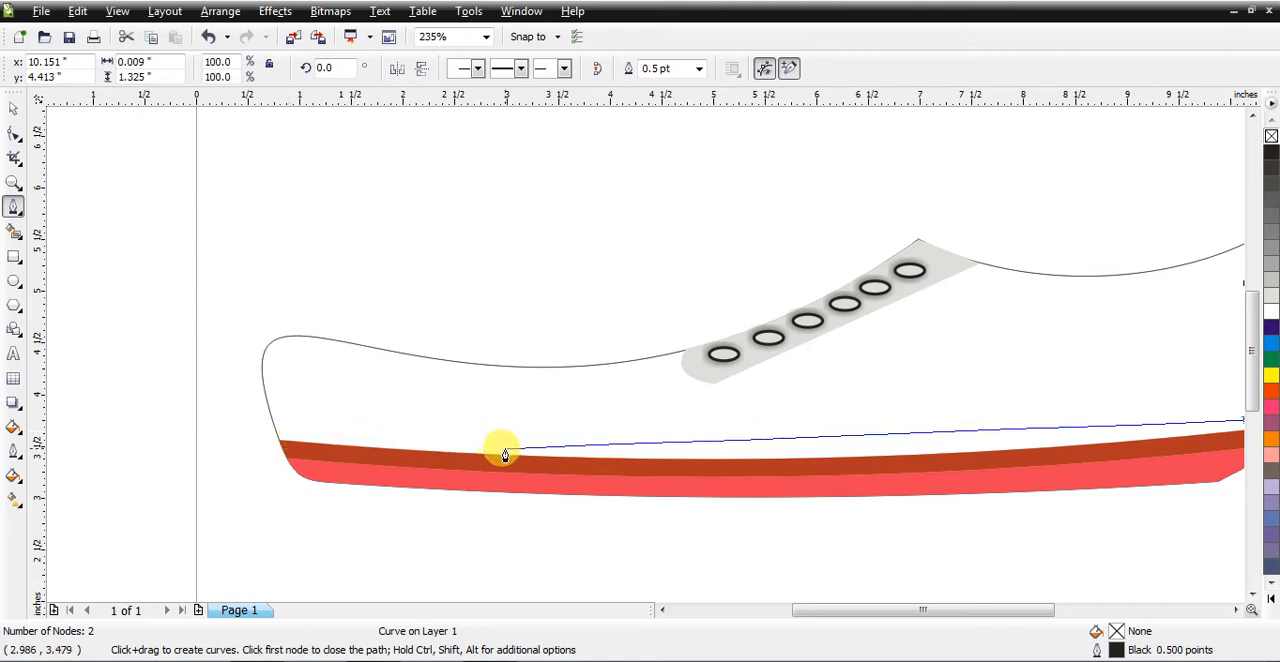
click(505, 448)
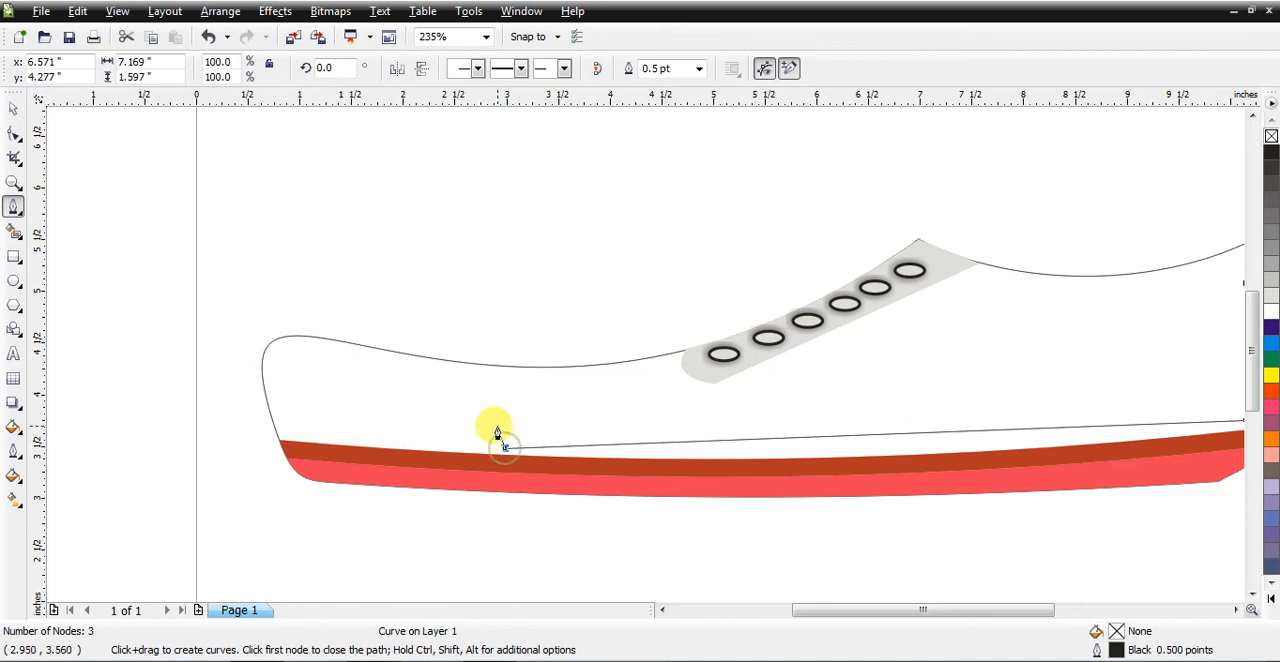
click(486, 370)
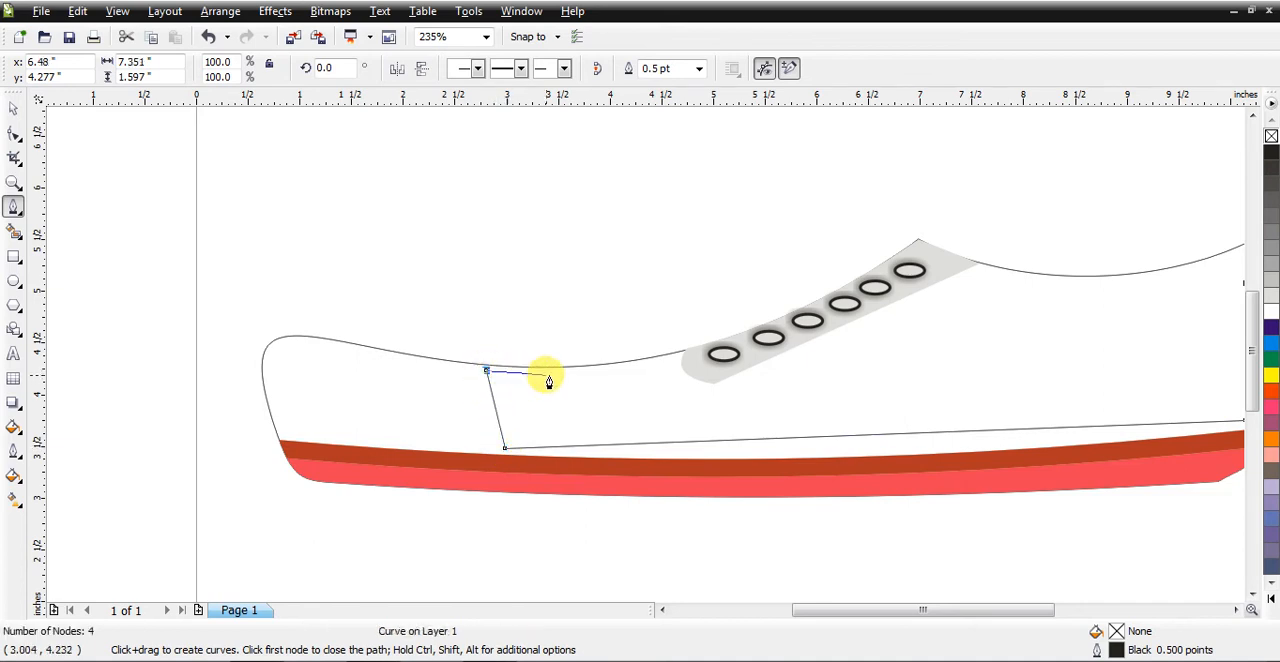
click(675, 360)
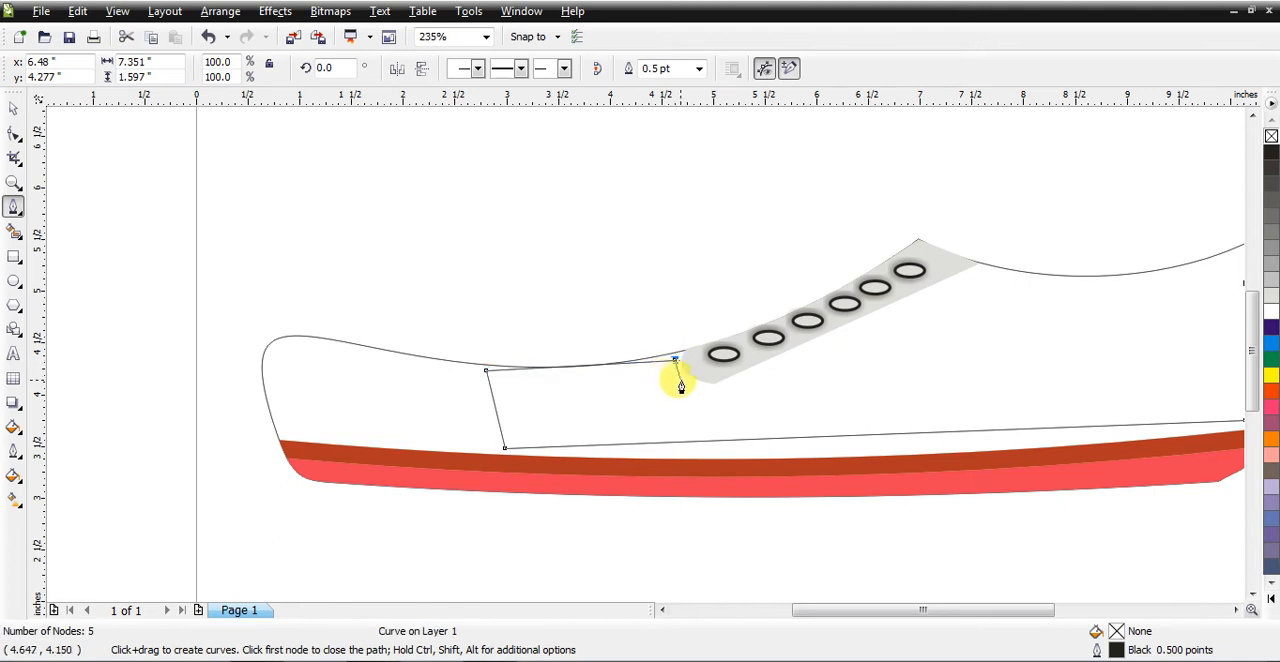
click(710, 389)
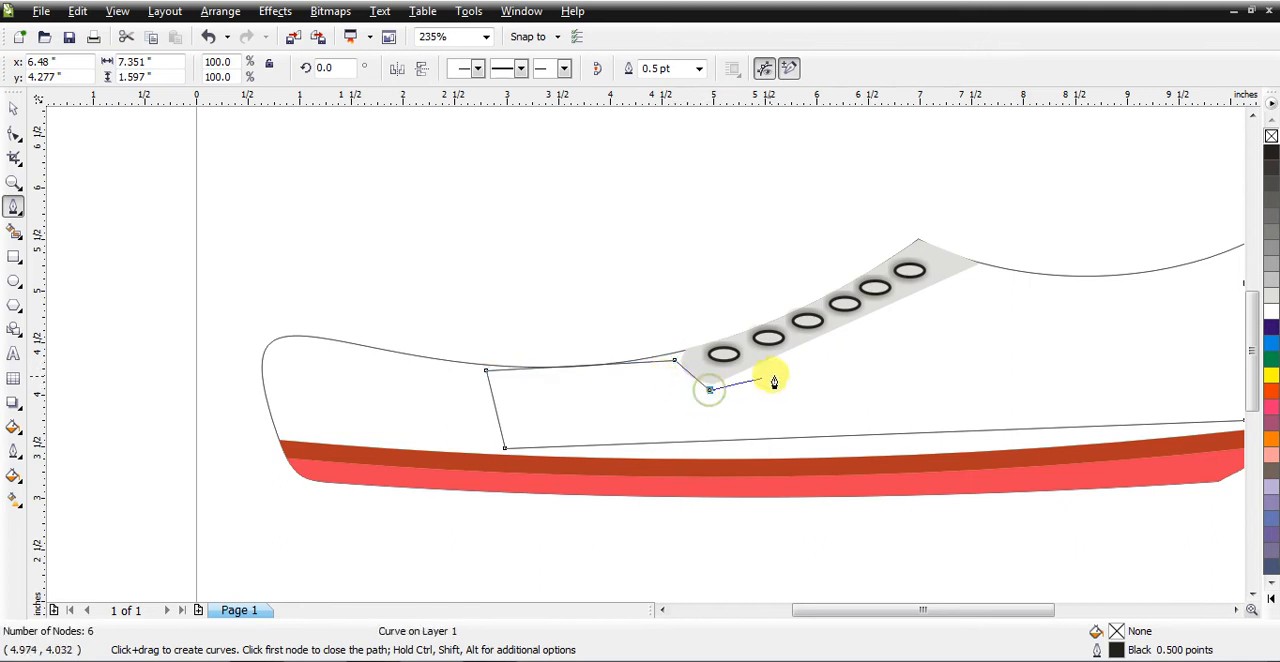
click(980, 277)
drag(884, 608, 939, 608)
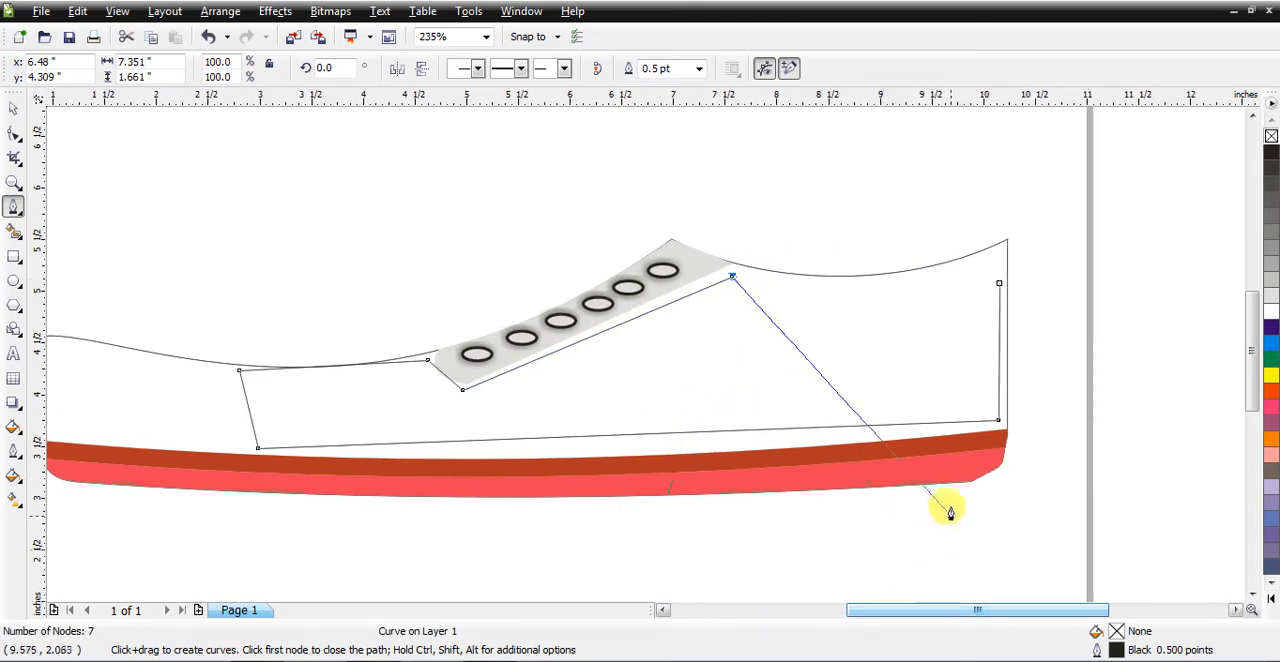
click(999, 284)
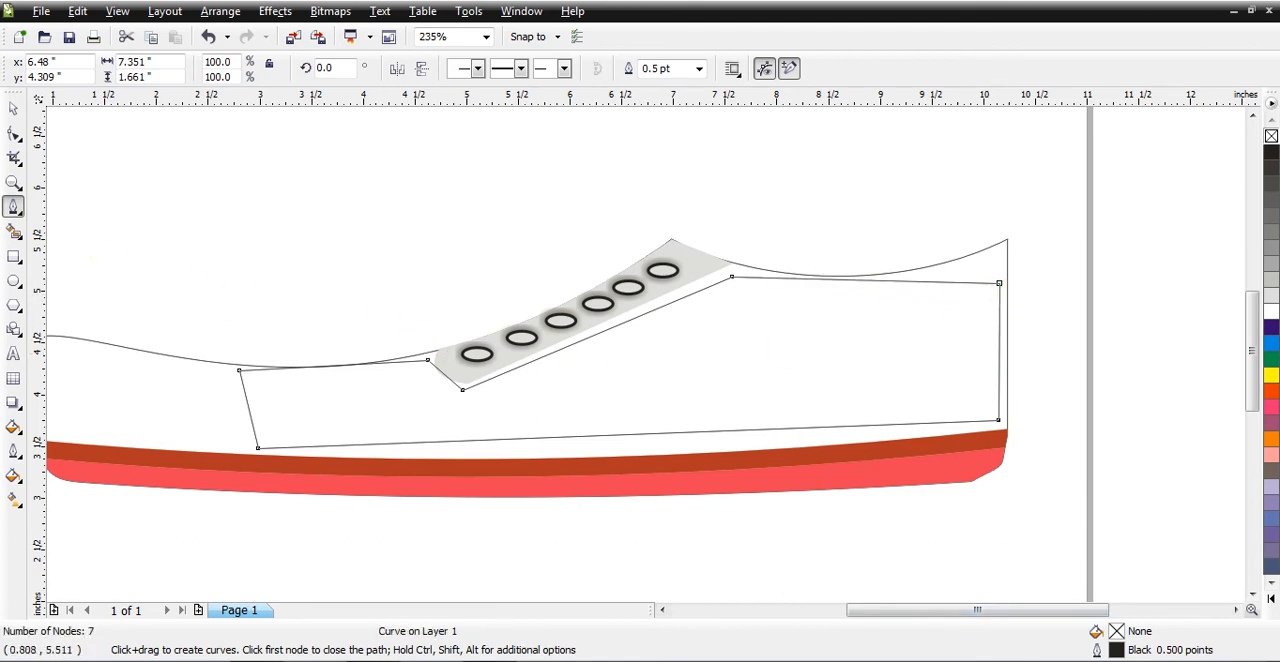
Step: Convert the panel's upper heel edge to a curve and adjust its end nodes and handle to run parallel below the shoe's collar line
click(13, 180)
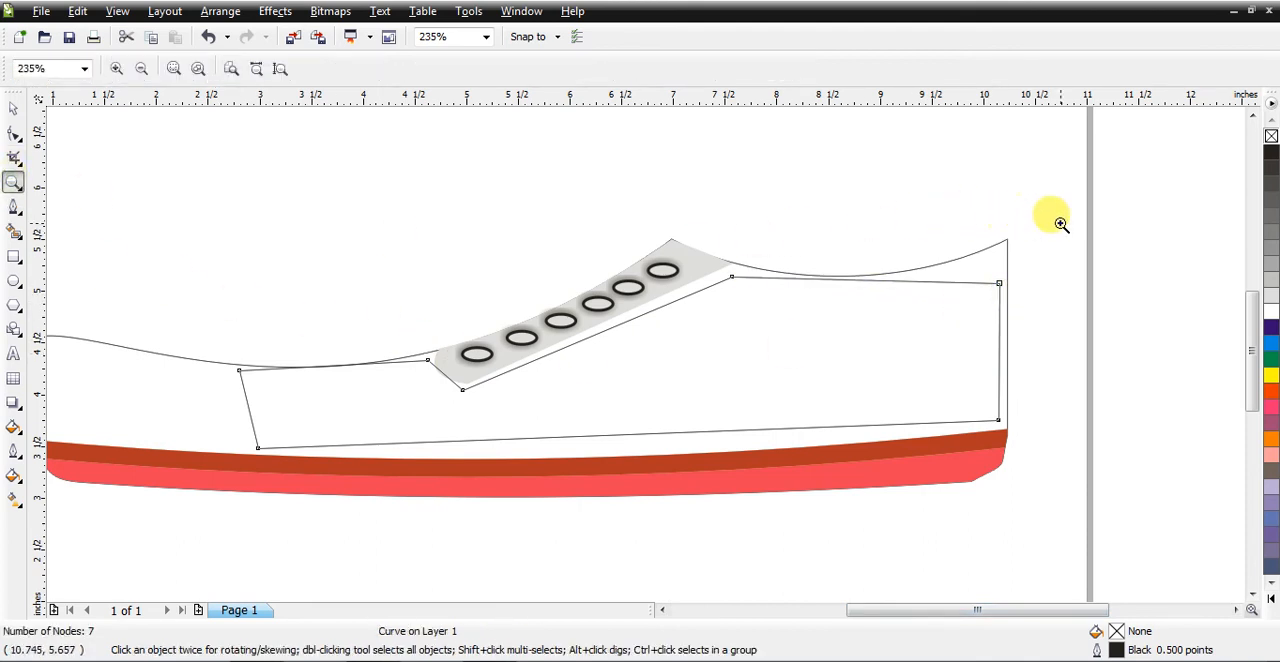
drag(1049, 212, 692, 358)
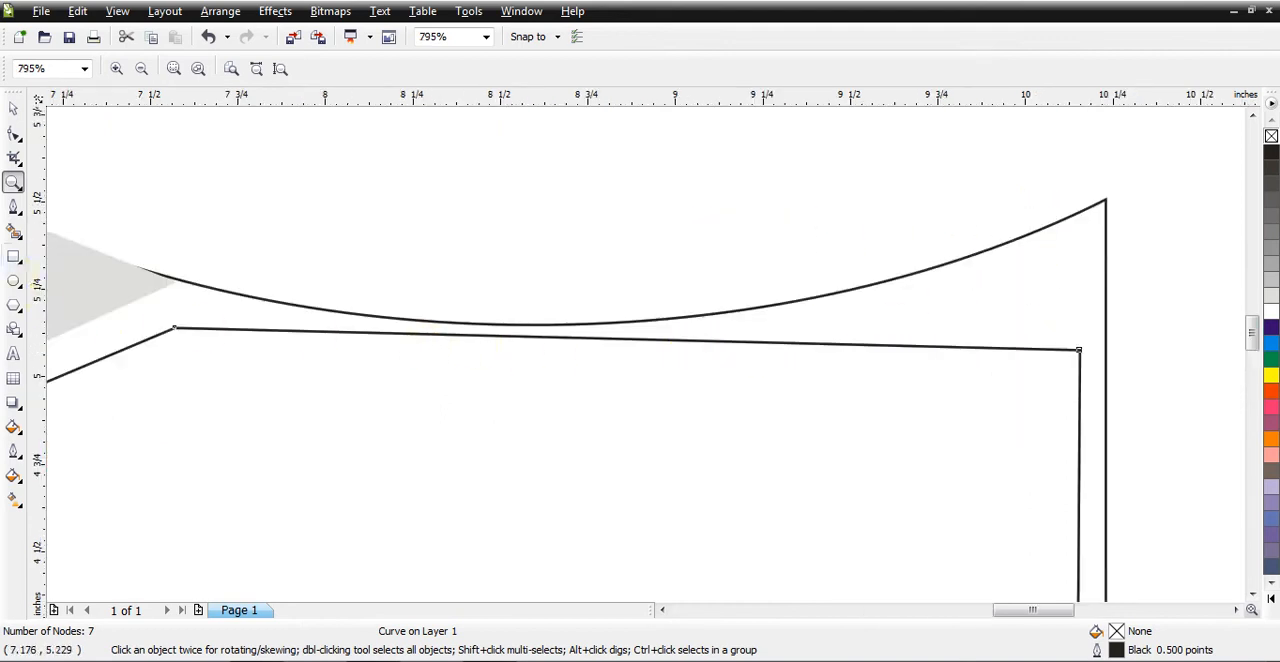
click(13, 134)
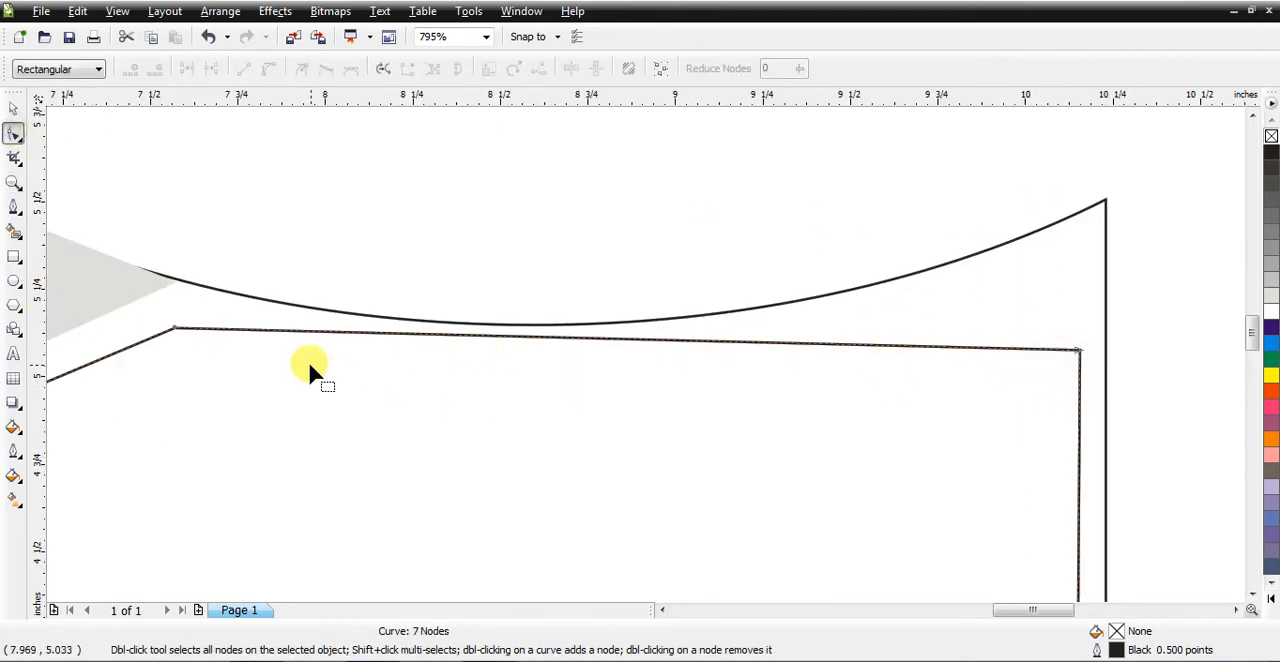
drag(173, 324, 153, 320)
right_click(422, 330)
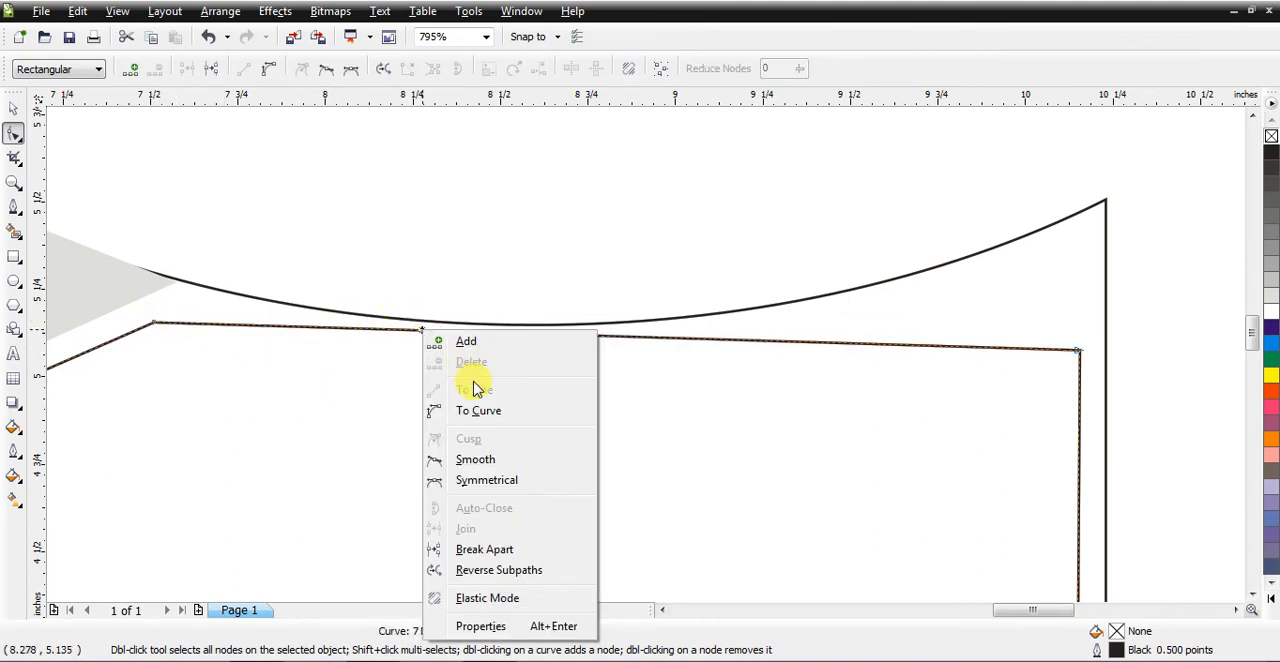
click(472, 409)
drag(479, 334, 451, 360)
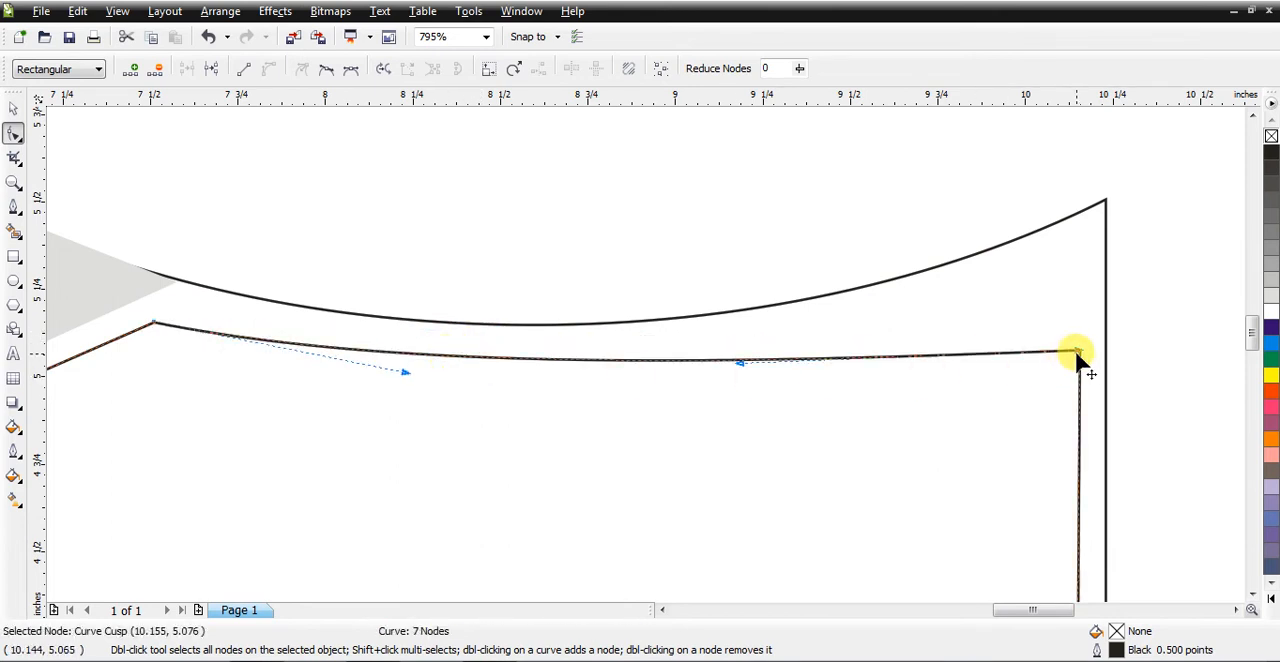
drag(1079, 351, 1082, 313)
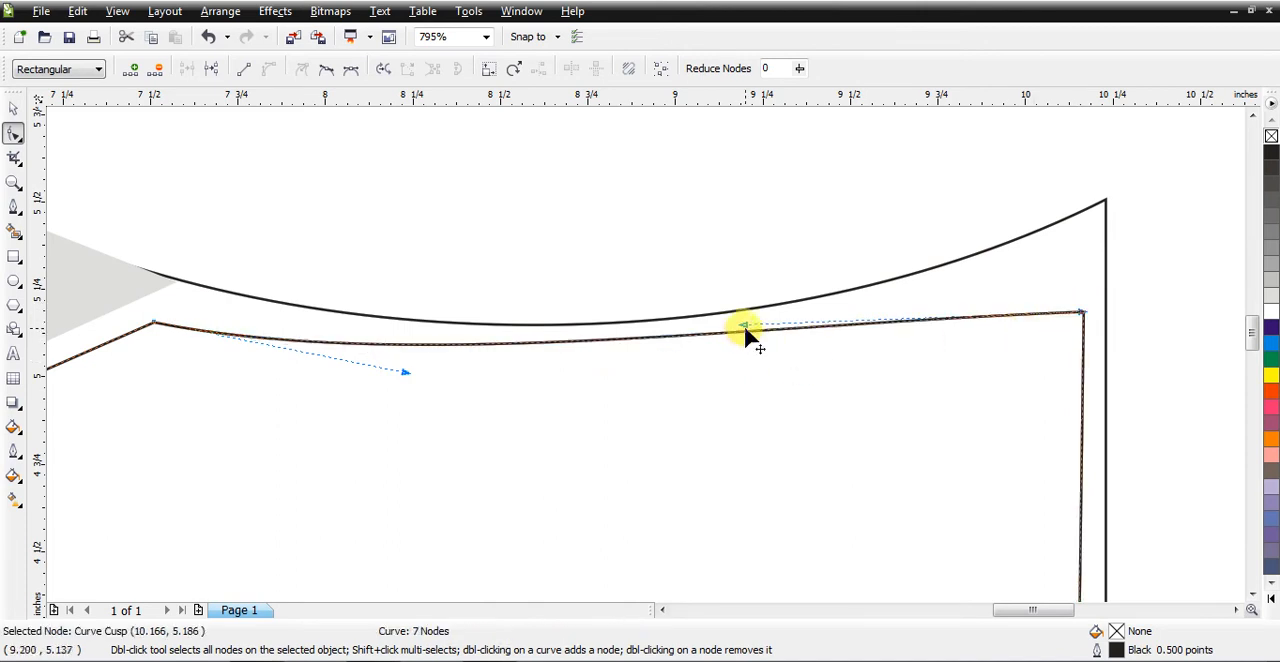
drag(745, 325, 762, 371)
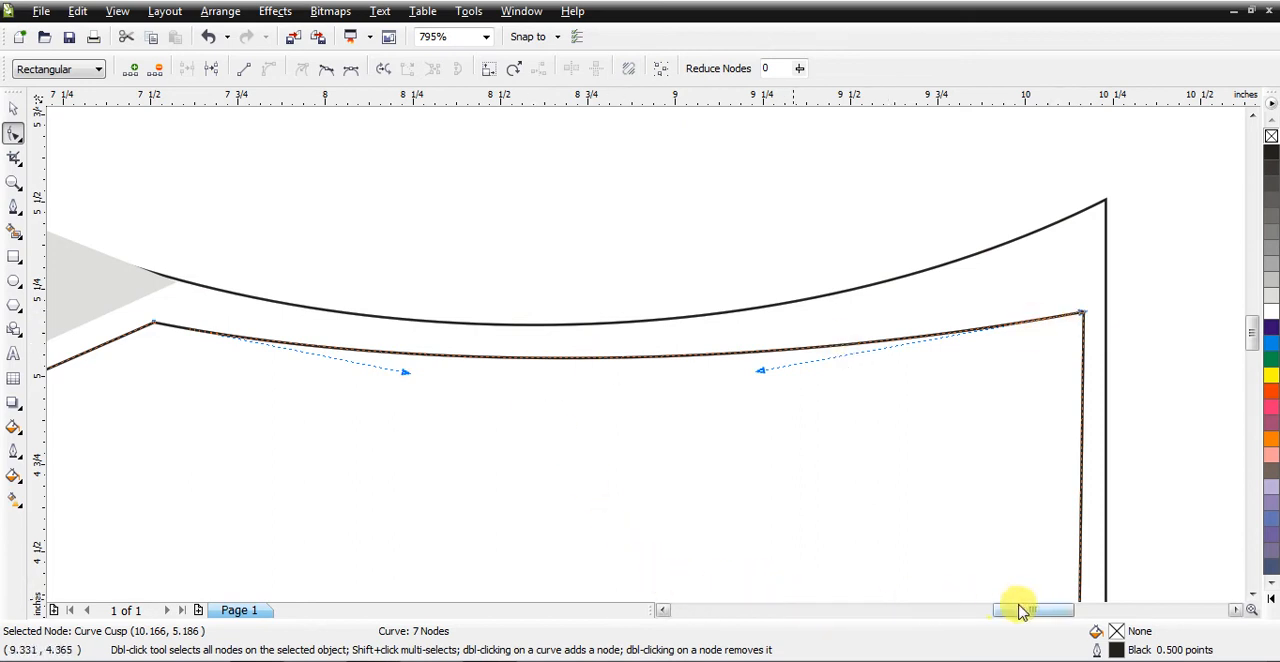
Step: Raise the panel's corner node in front of the eyelet strip and curve the adjoining edge around the strip's rounded front end
drag(1033, 610, 950, 612)
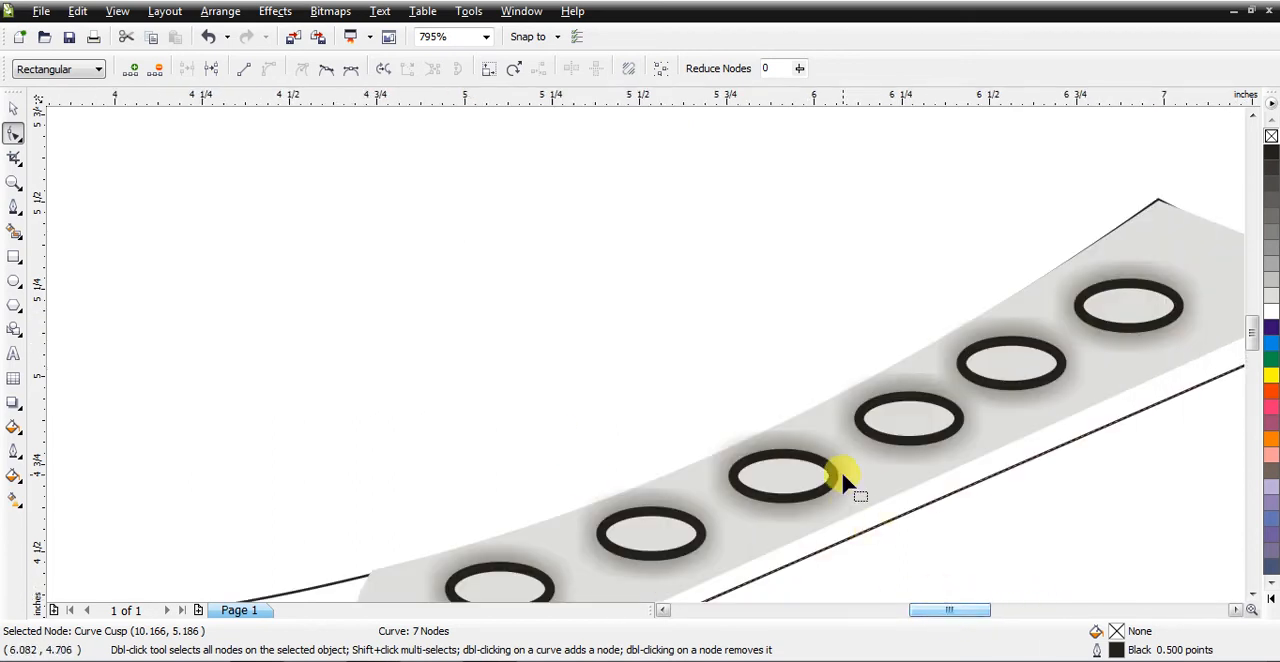
scroll(841, 469, down, 1)
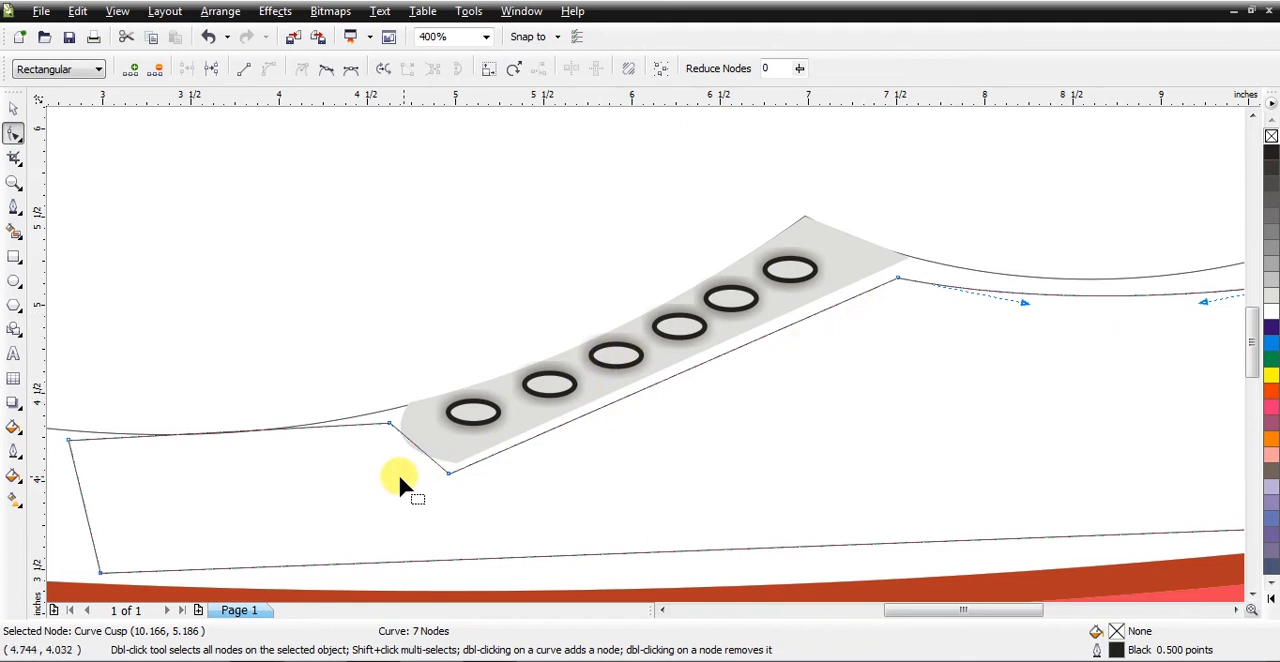
click(13, 182)
drag(361, 364, 498, 525)
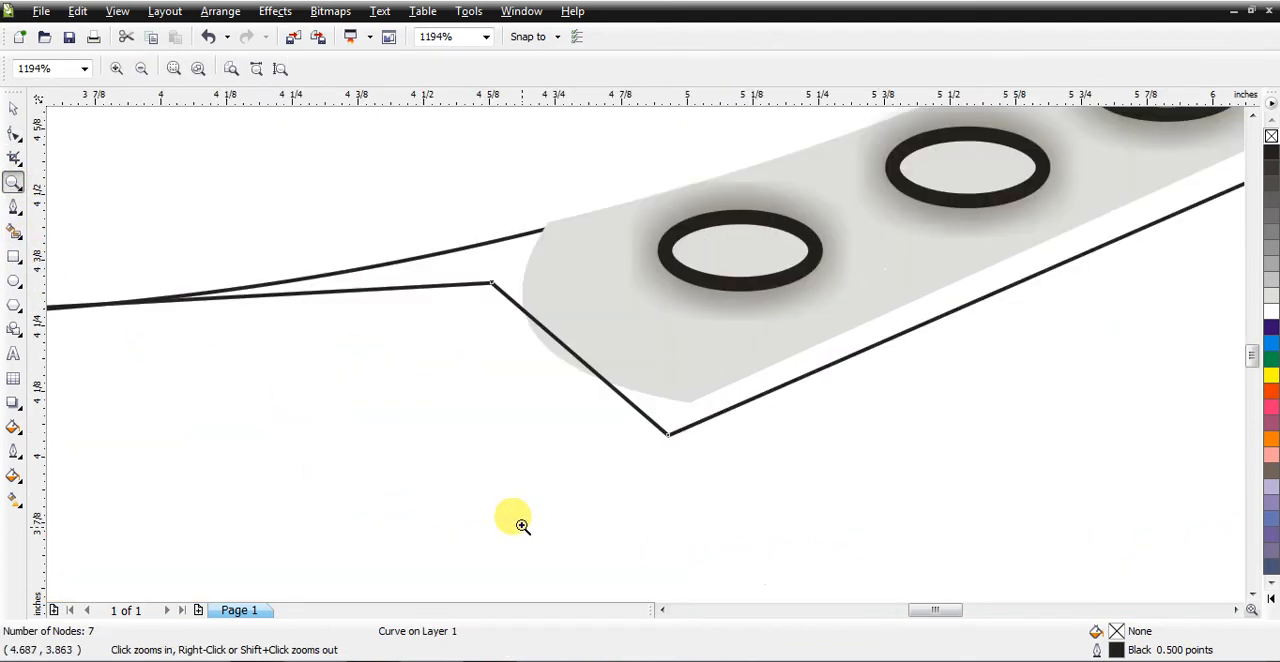
click(13, 131)
drag(490, 285, 504, 252)
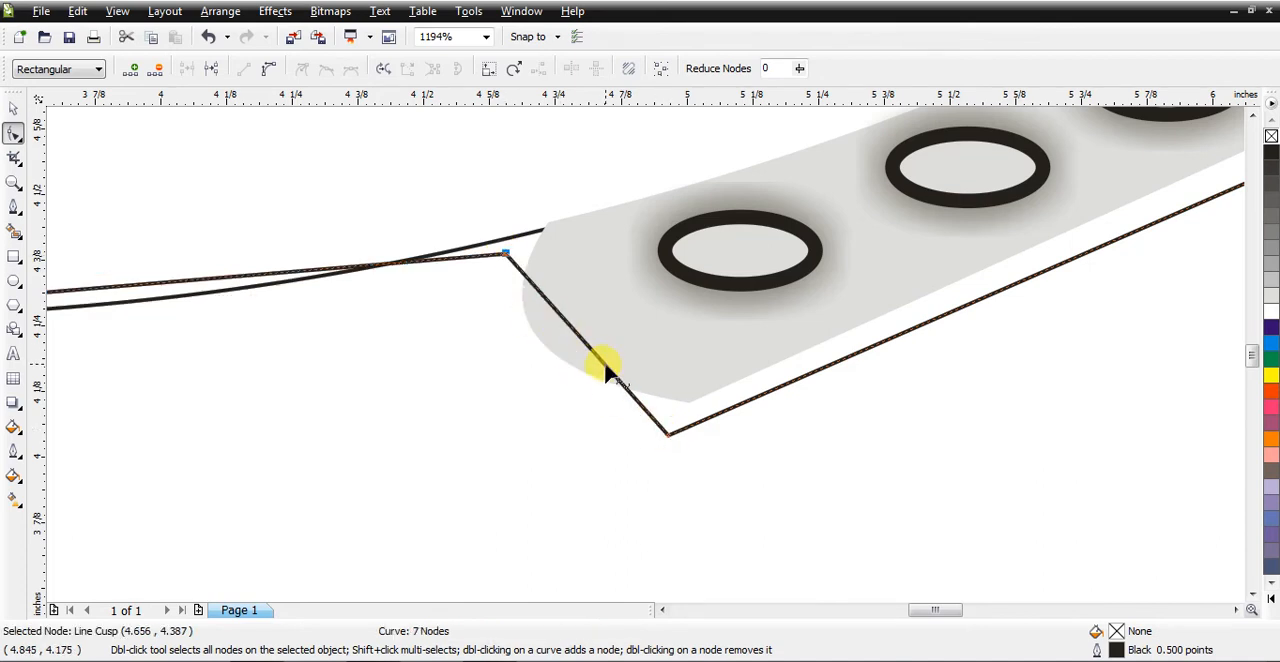
right_click(605, 369)
click(657, 135)
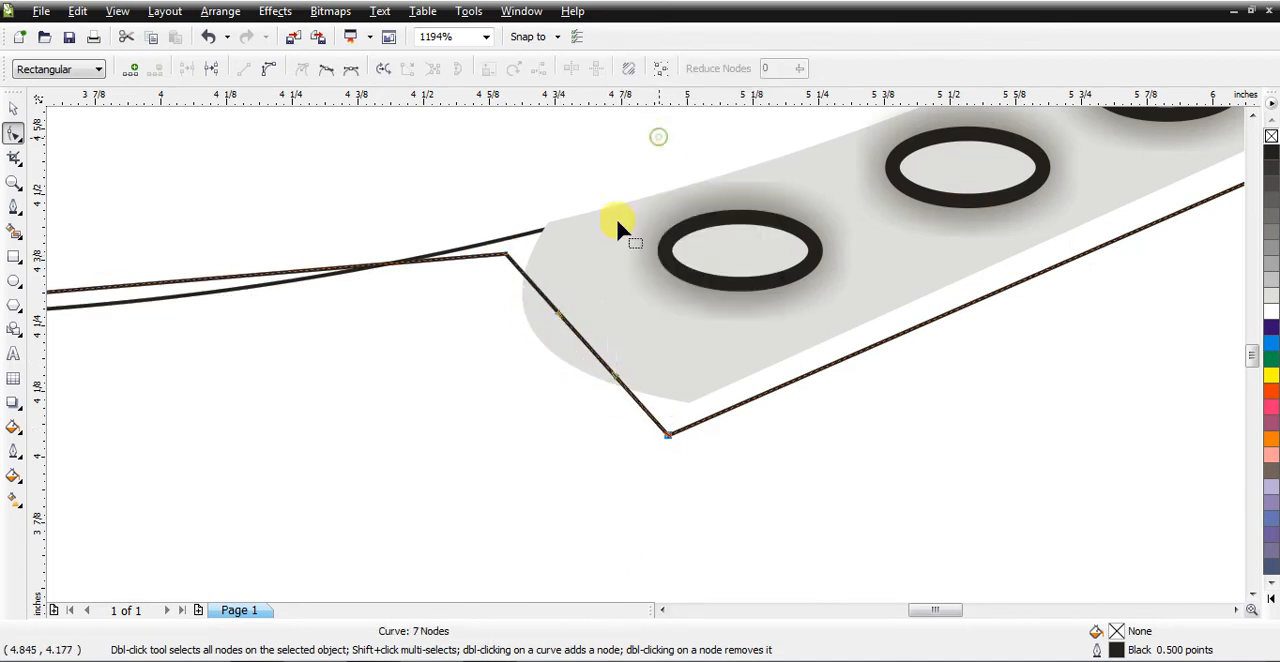
drag(577, 341, 521, 343)
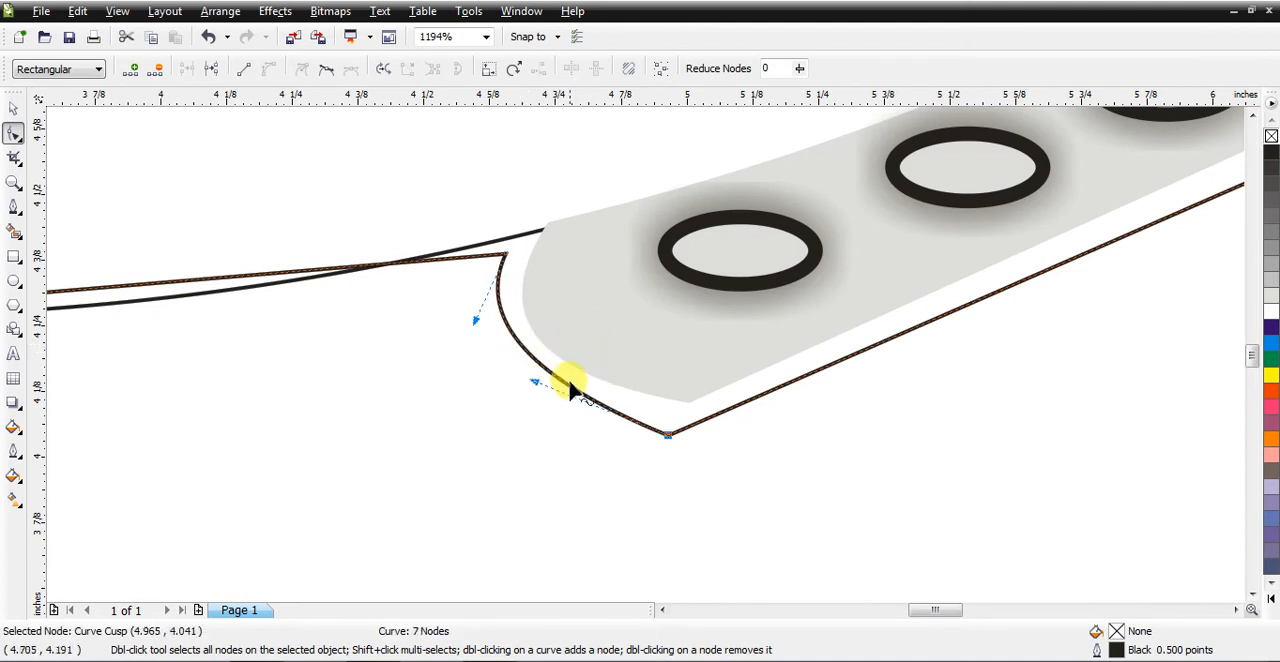
Step: Move the panel's node below the strip's lower tip and extend its handle to even the gap around the strip's front end
click(670, 425)
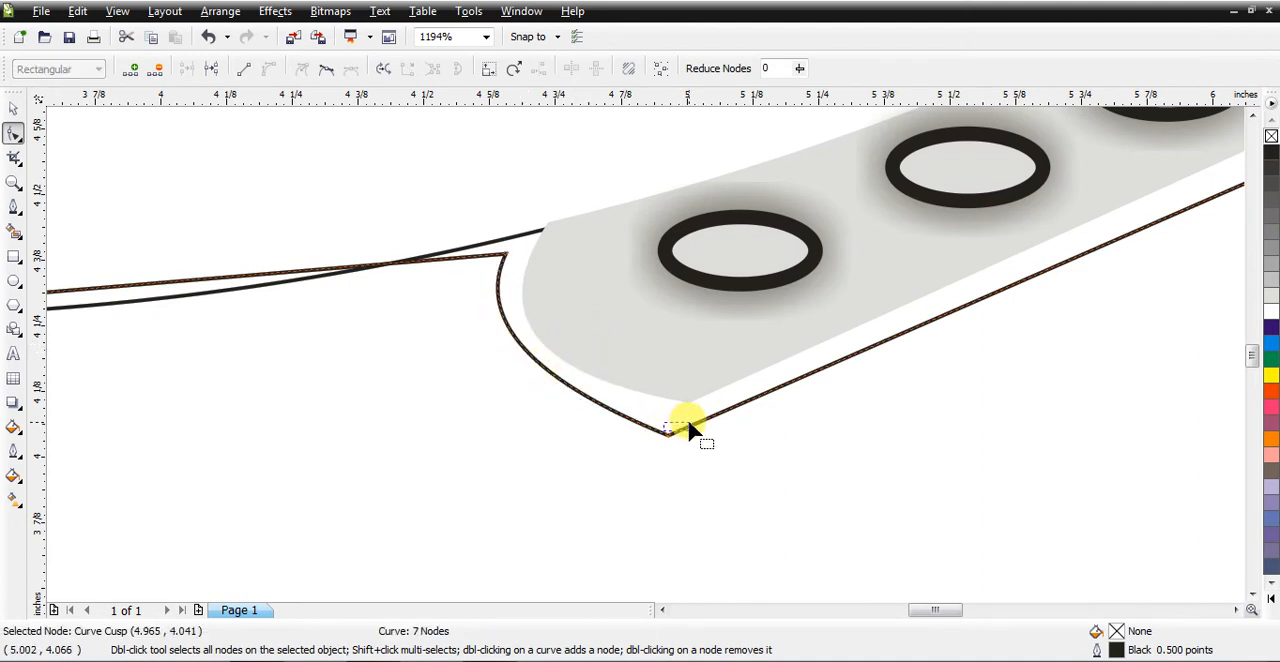
click(668, 430)
drag(668, 430, 697, 425)
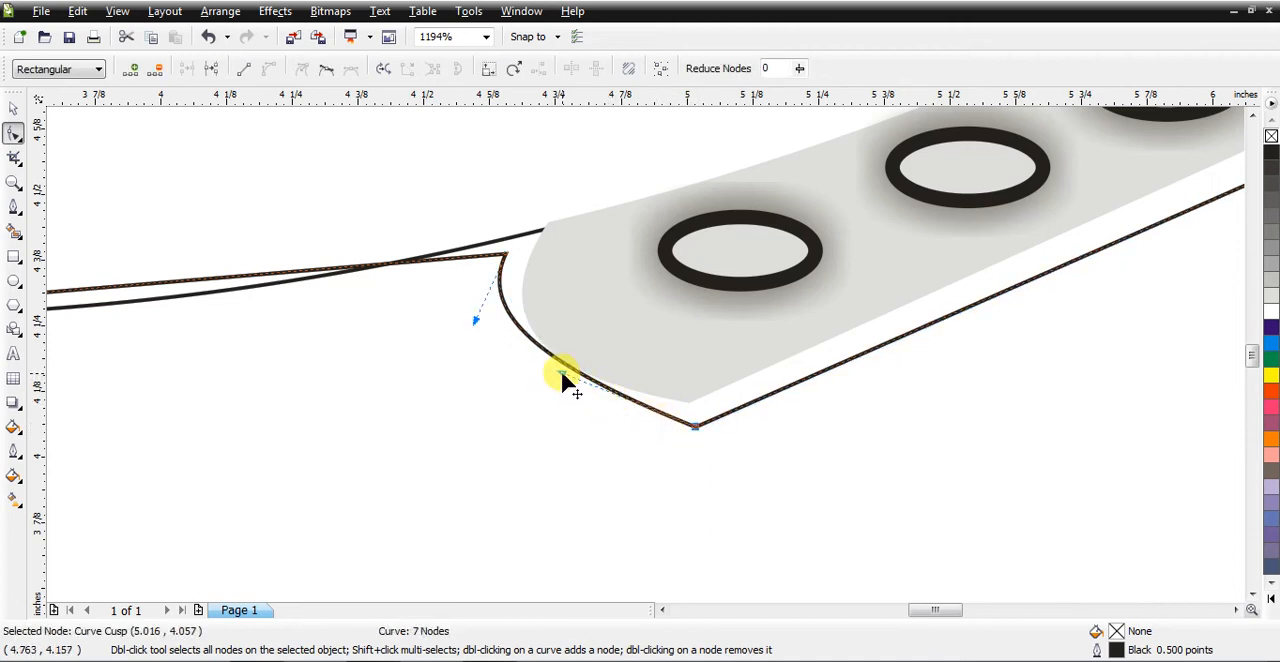
drag(561, 376, 514, 386)
Step: Curve the panel's upper front edge just beneath the shoe's top line and raise its front corner node slightly
drag(942, 611, 912, 618)
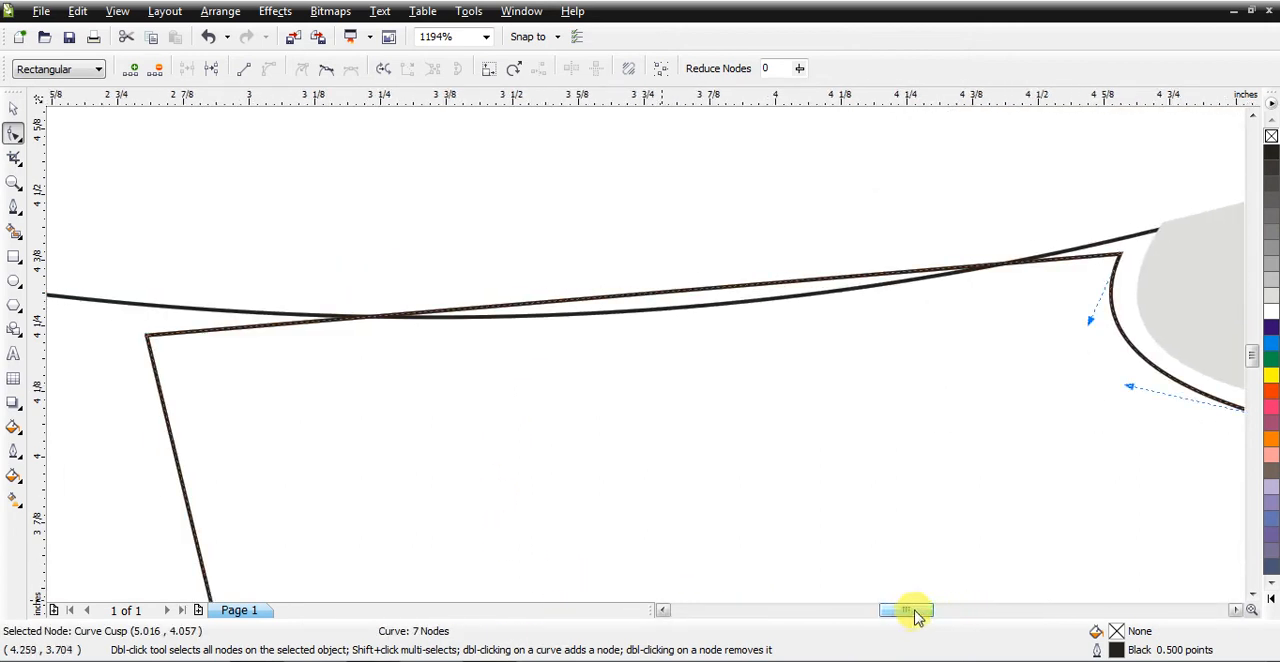
click(553, 301)
right_click(553, 301)
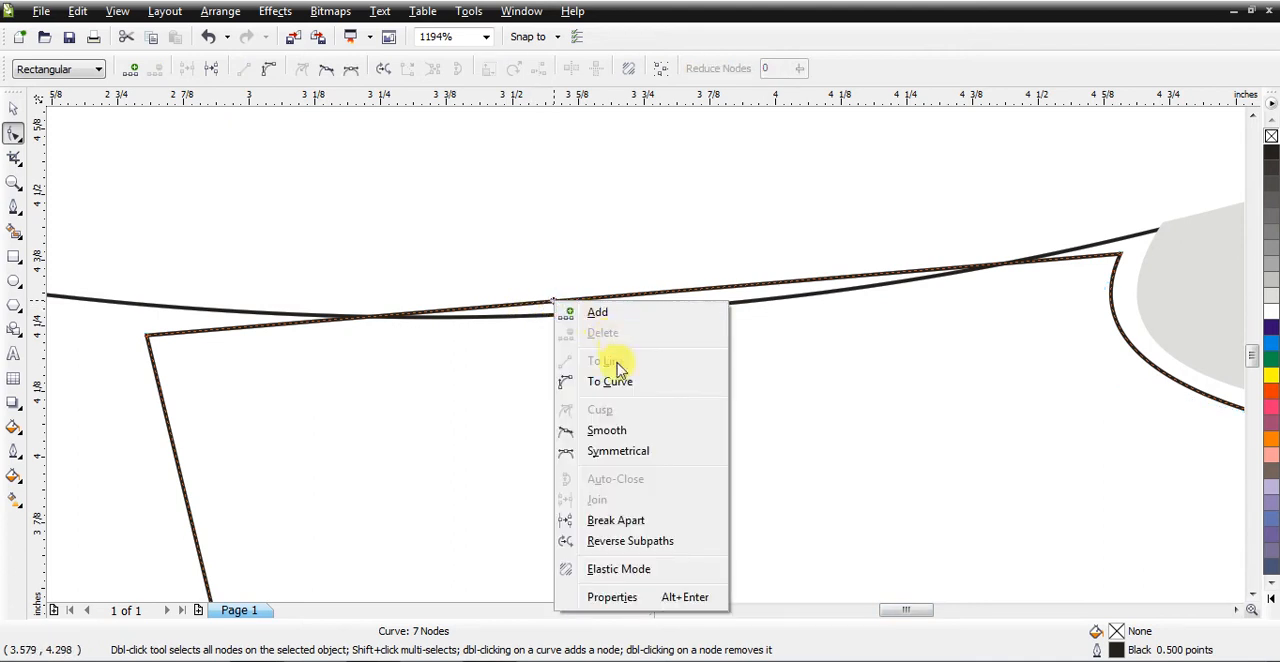
click(690, 376)
drag(601, 298, 618, 346)
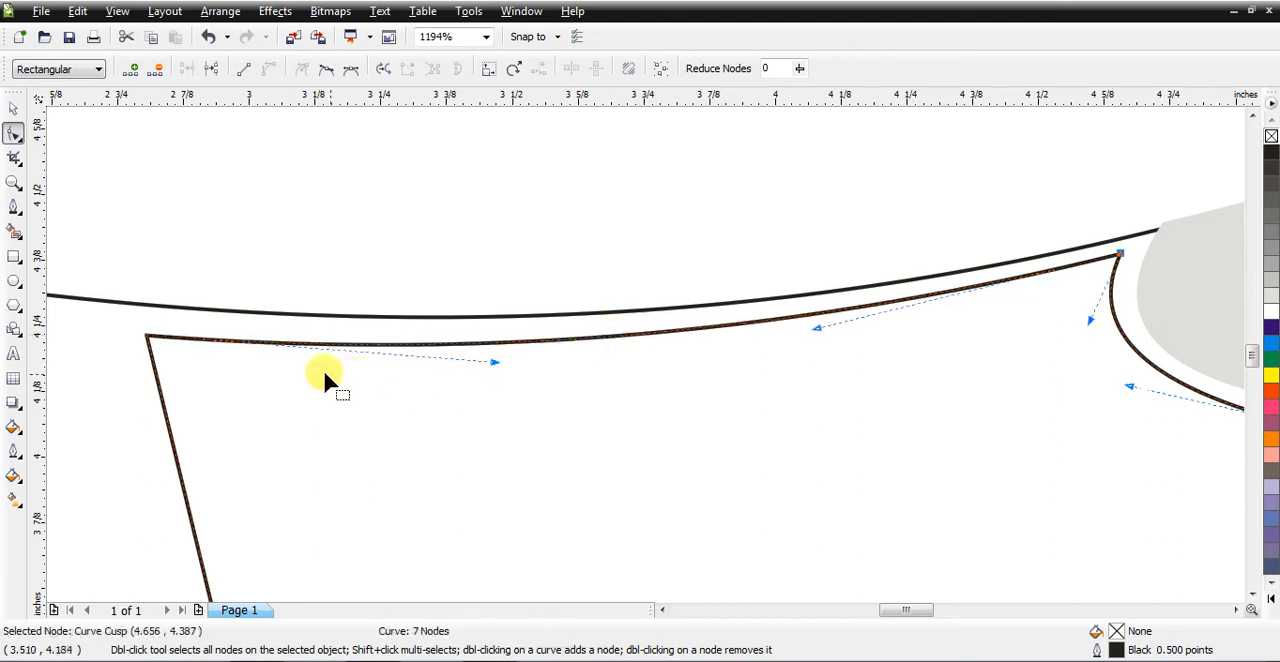
click(160, 336)
click(150, 337)
drag(150, 340, 145, 326)
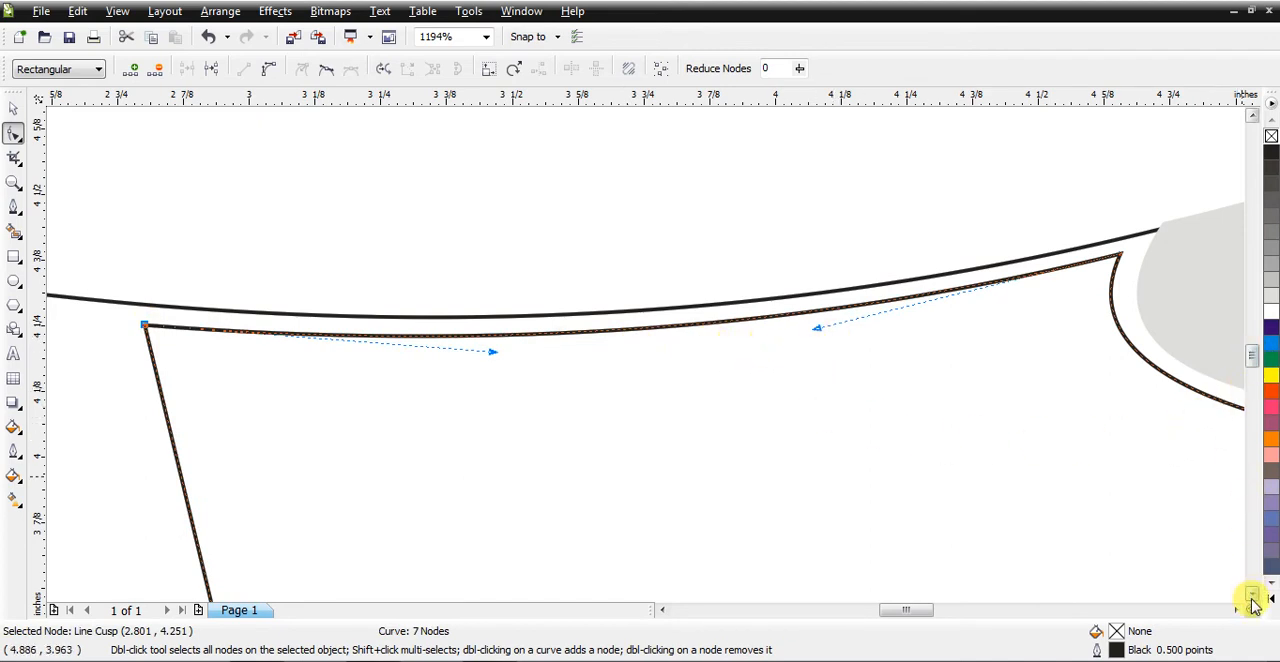
Step: Convert the side panel's straight bottom edge to a curve and bow it downward to follow the sole's upper edge
scroll(1253, 605, down, 5)
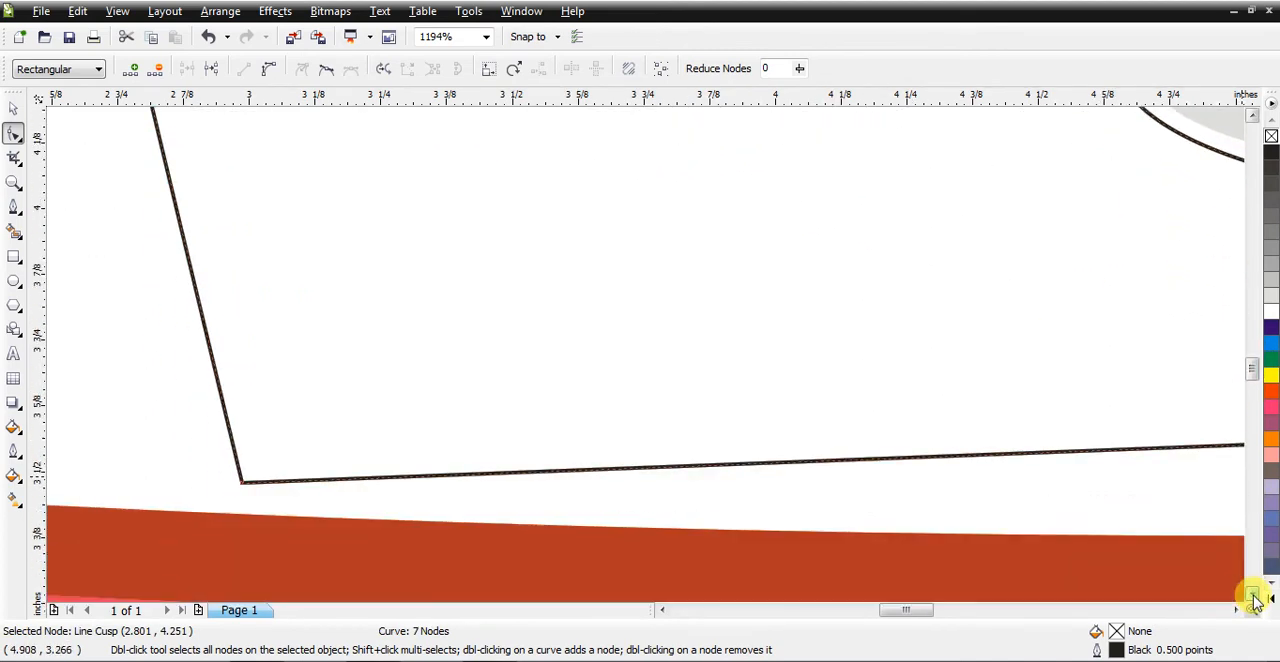
click(13, 182)
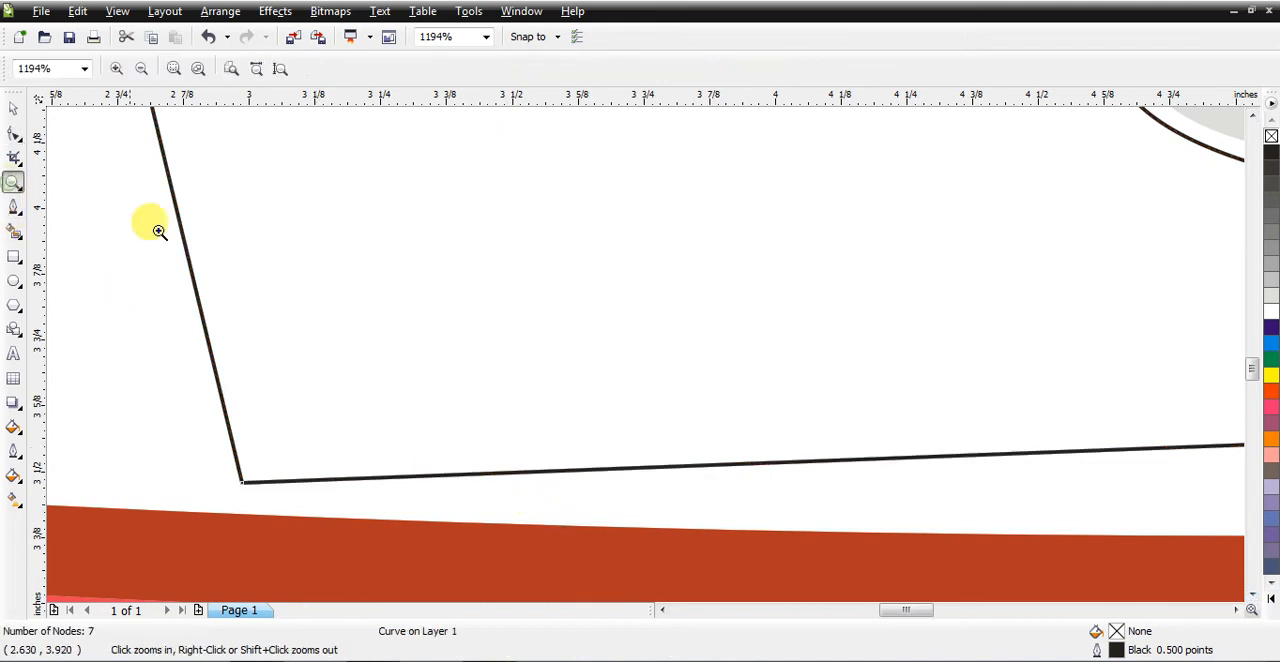
click(344, 262)
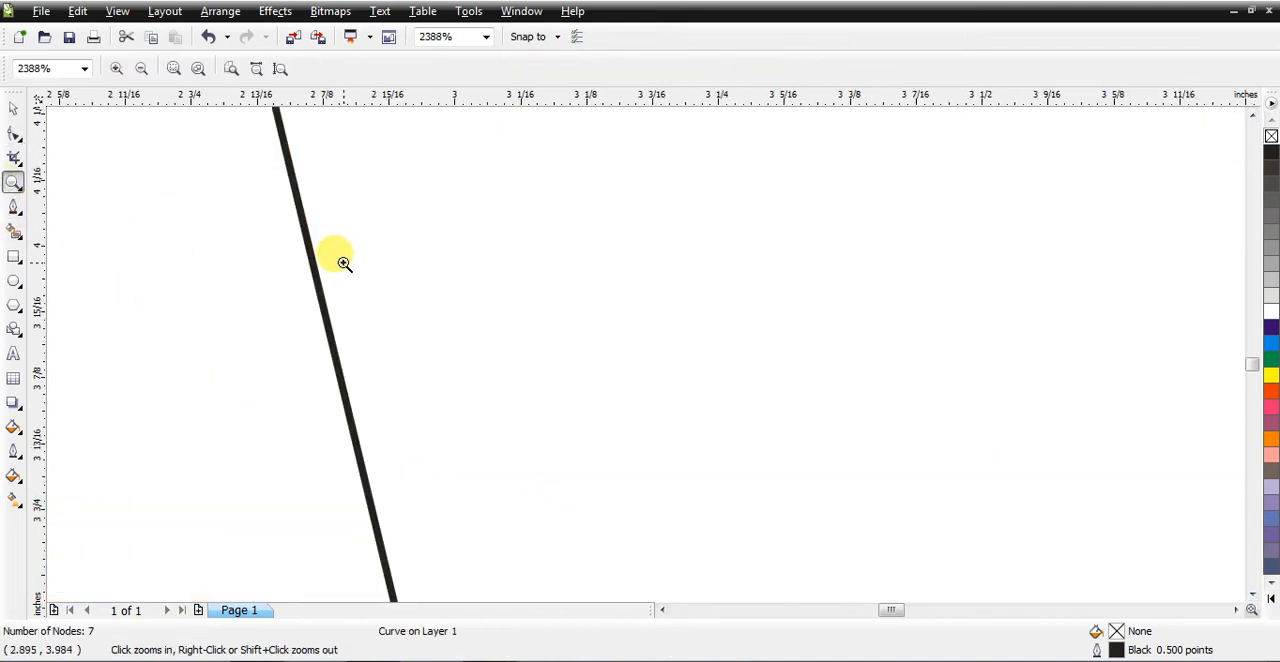
key(shift+F4)
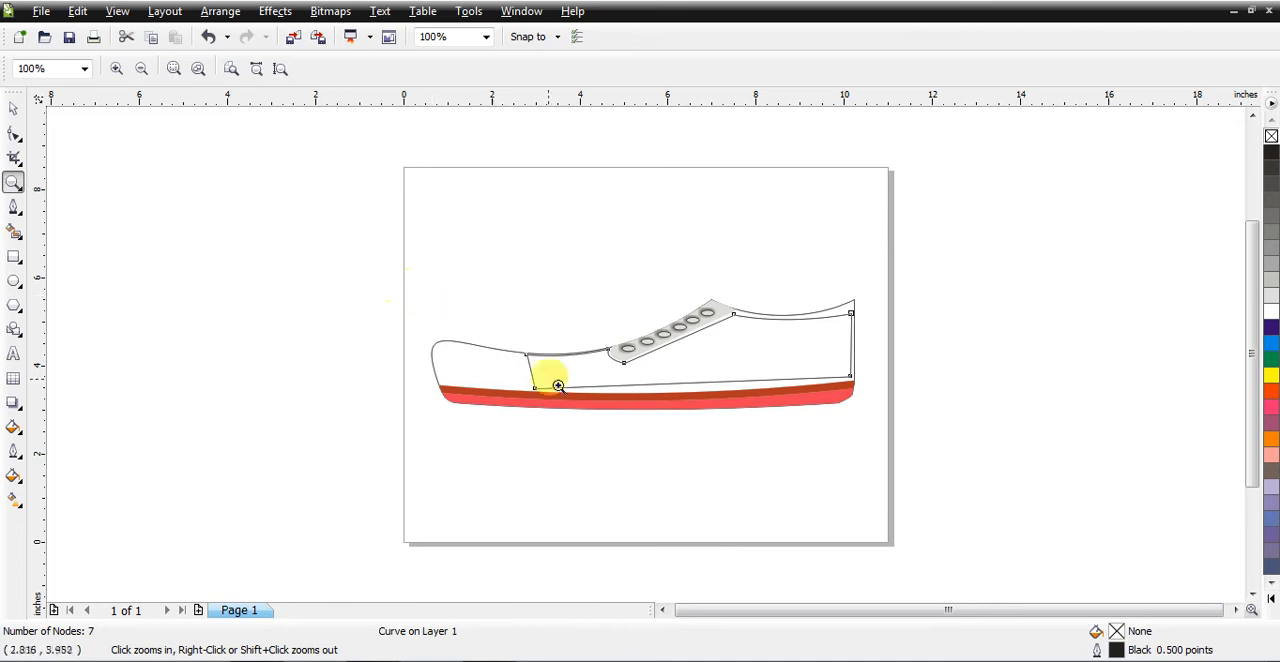
drag(903, 419, 493, 372)
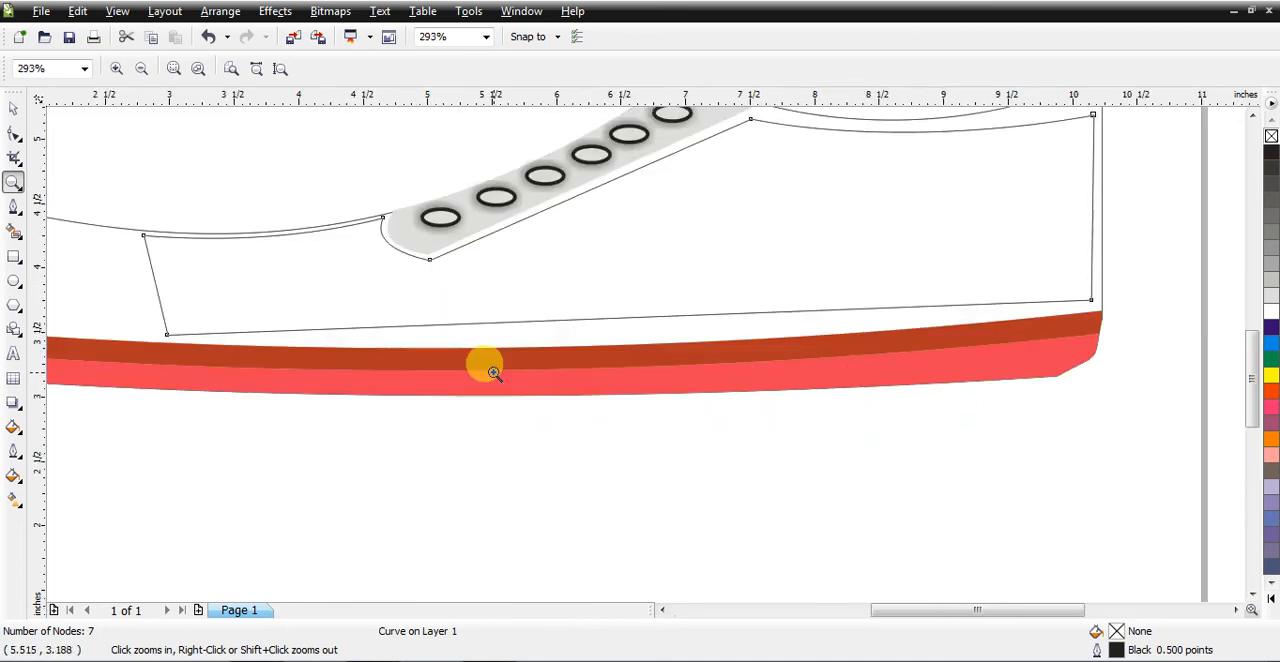
click(13, 133)
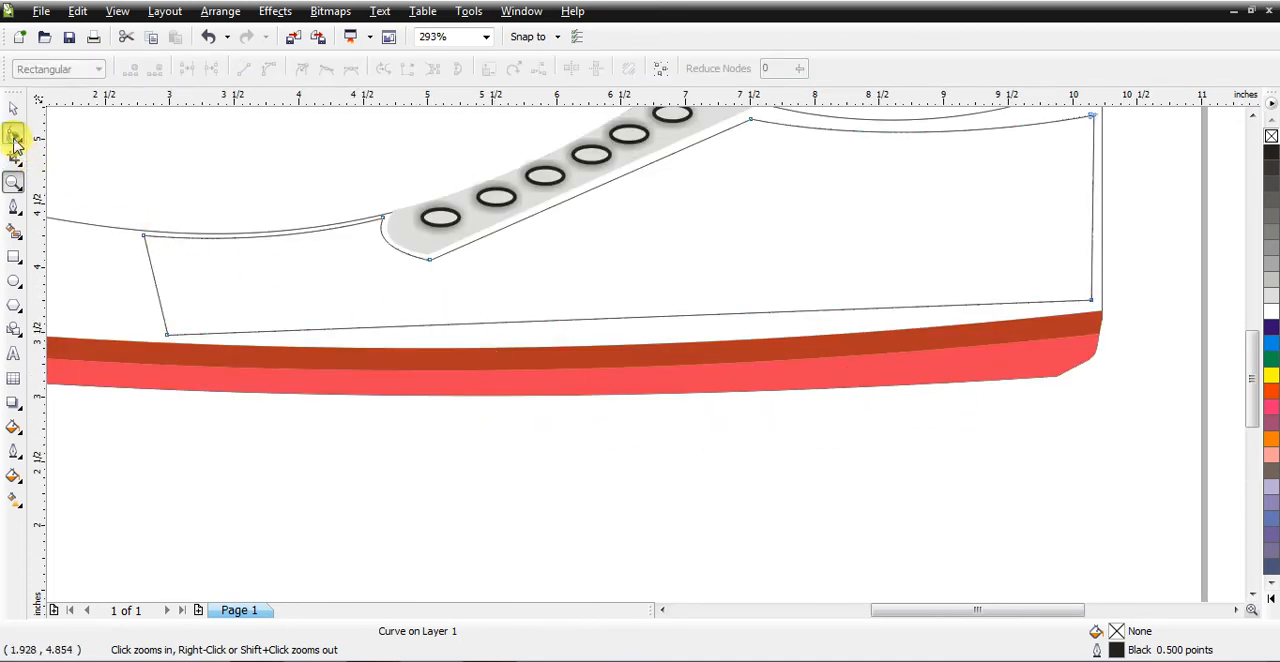
right_click(581, 314)
click(635, 402)
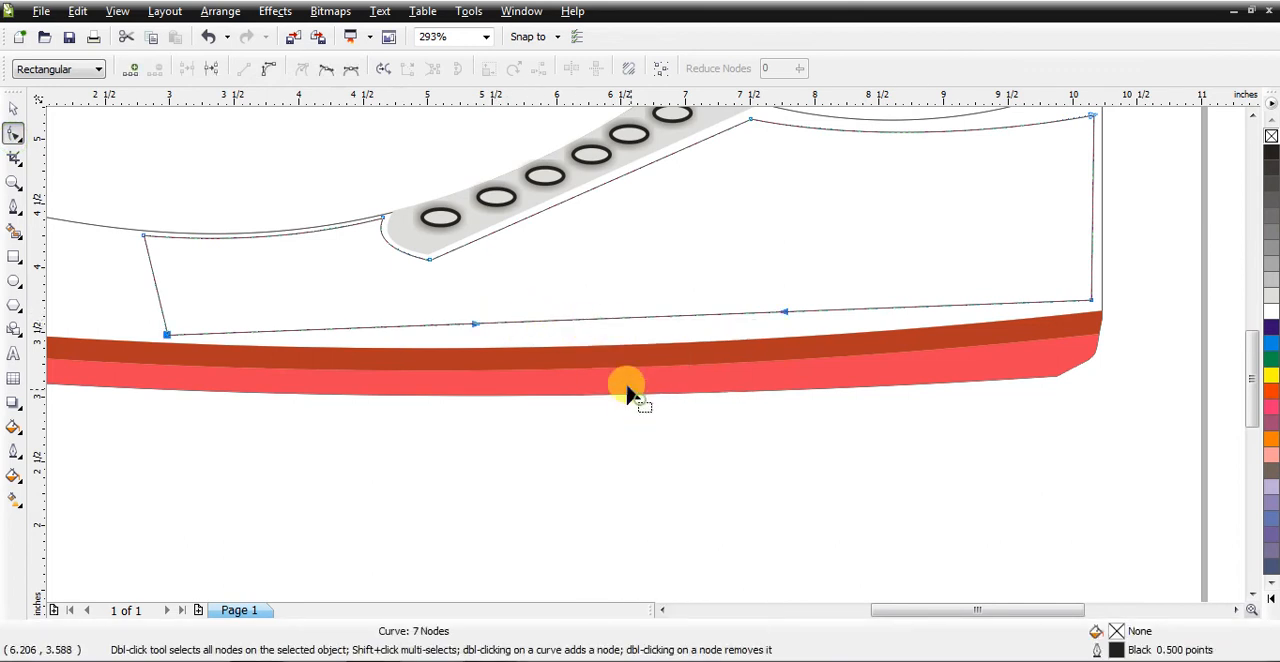
drag(605, 323, 588, 337)
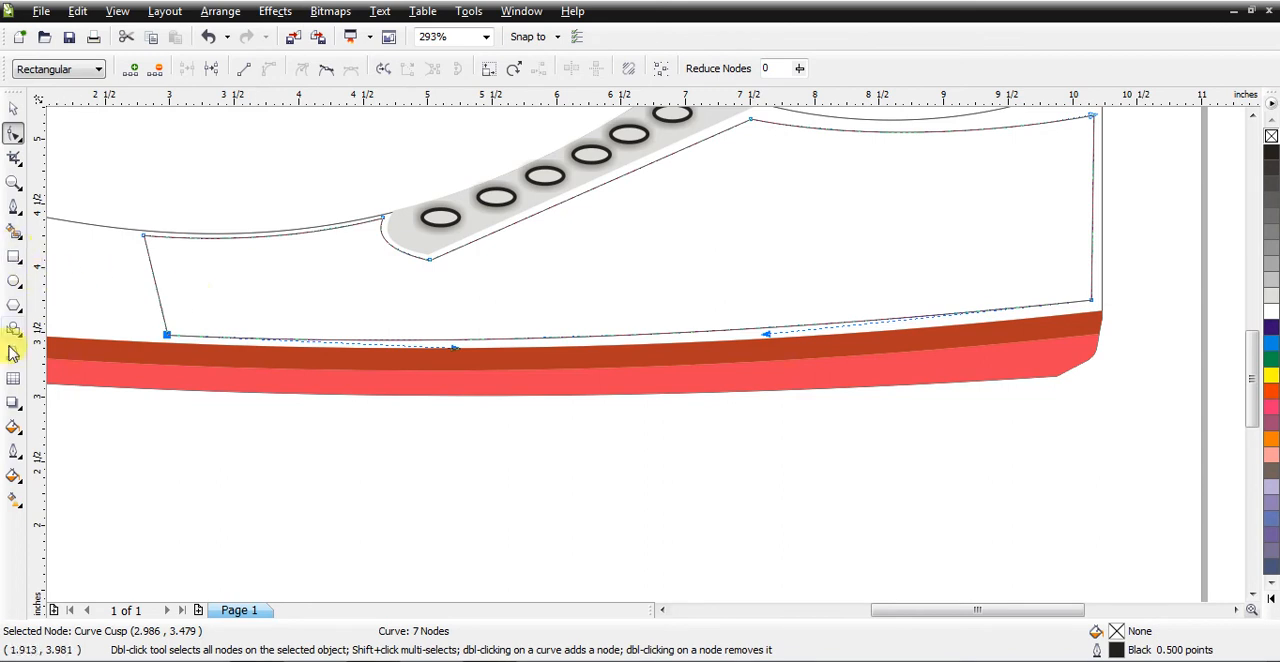
Step: Give the side panel a 3.0 pt outline in a short-dash line style
click(13, 452)
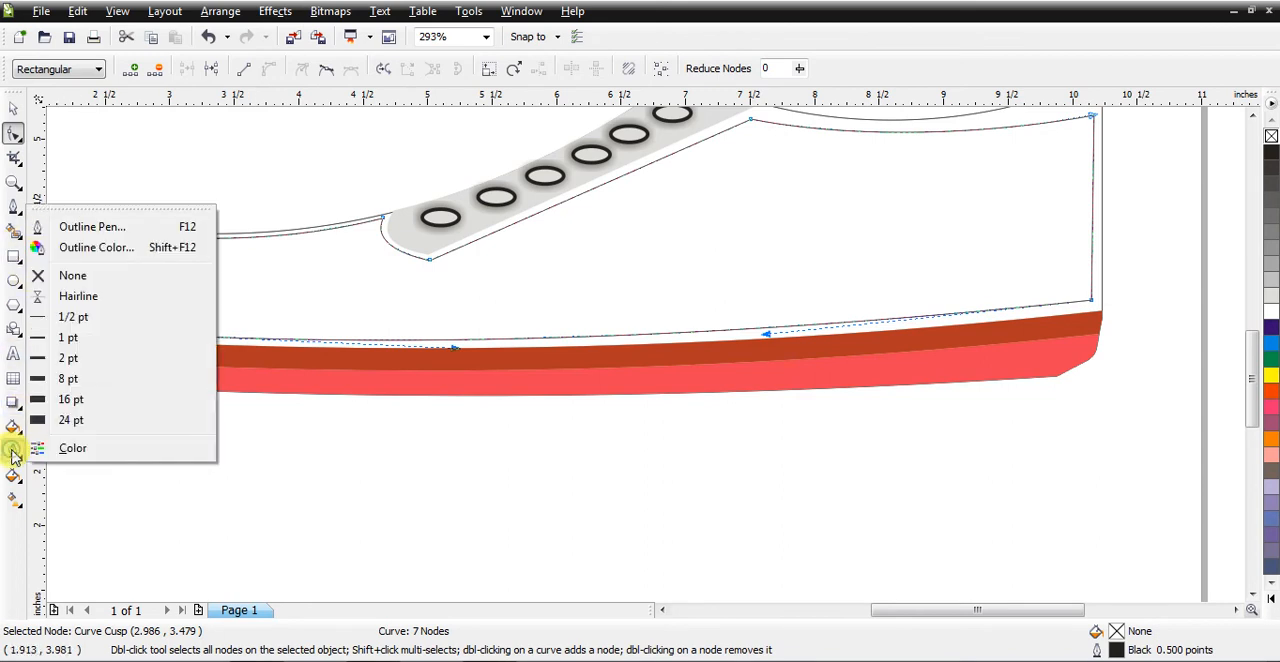
click(80, 228)
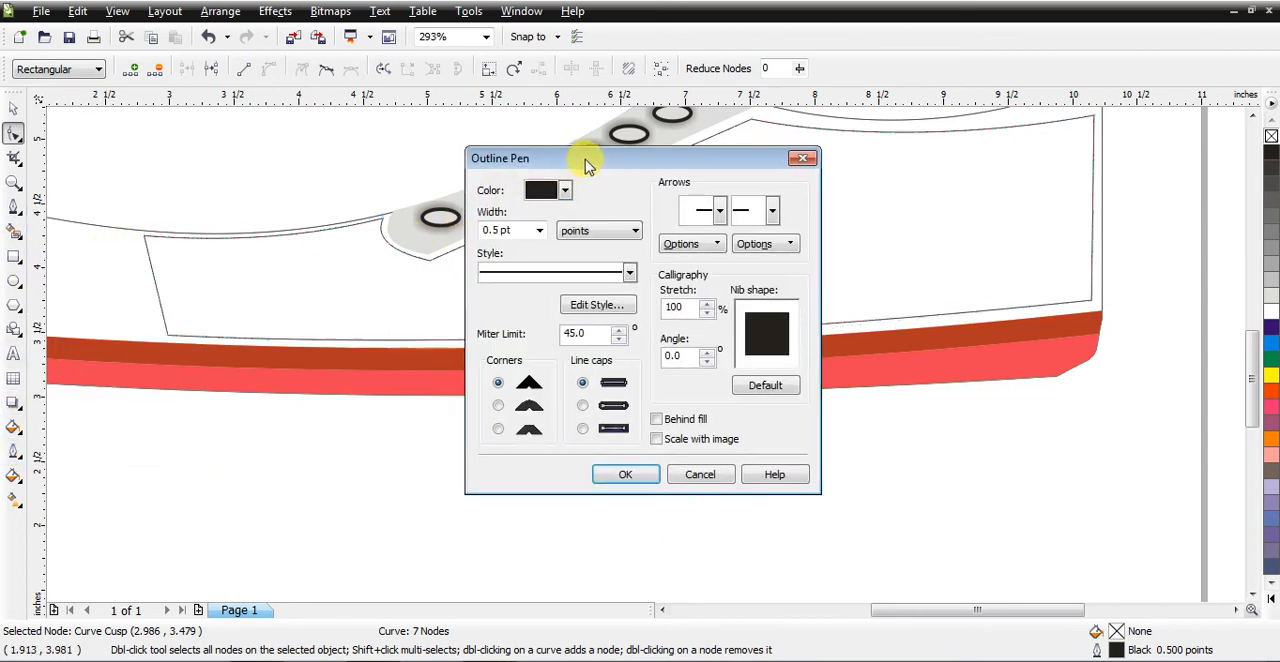
drag(586, 157, 896, 186)
click(846, 258)
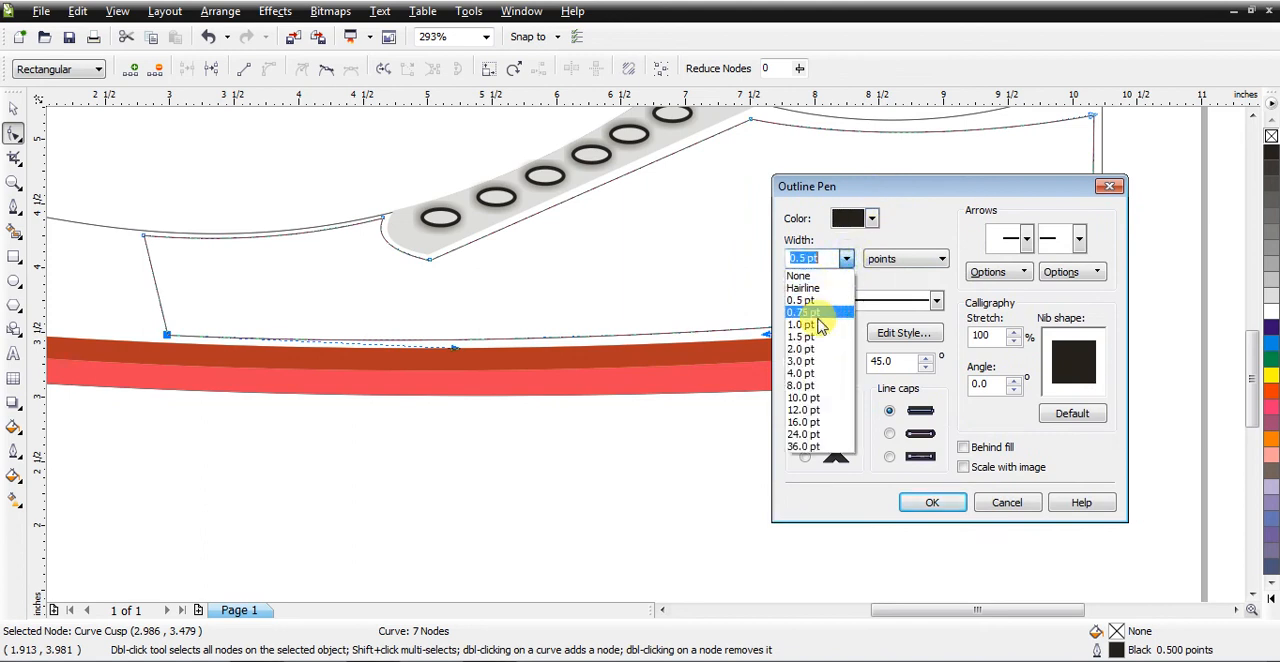
click(808, 365)
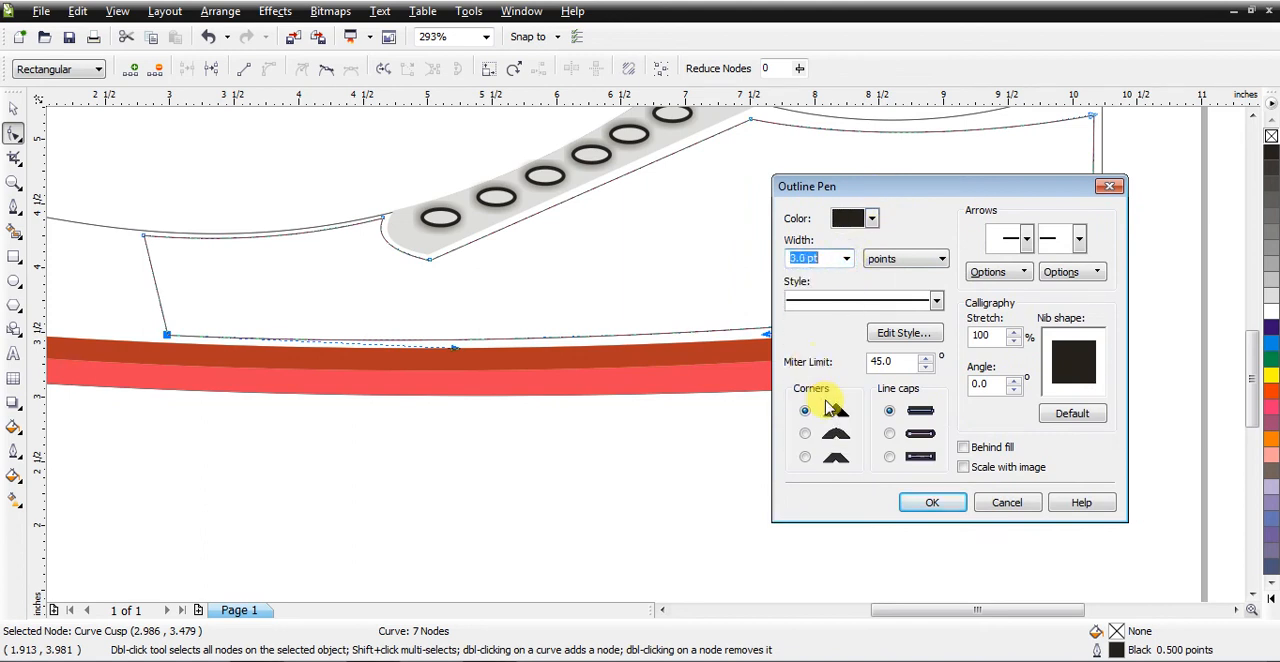
click(935, 302)
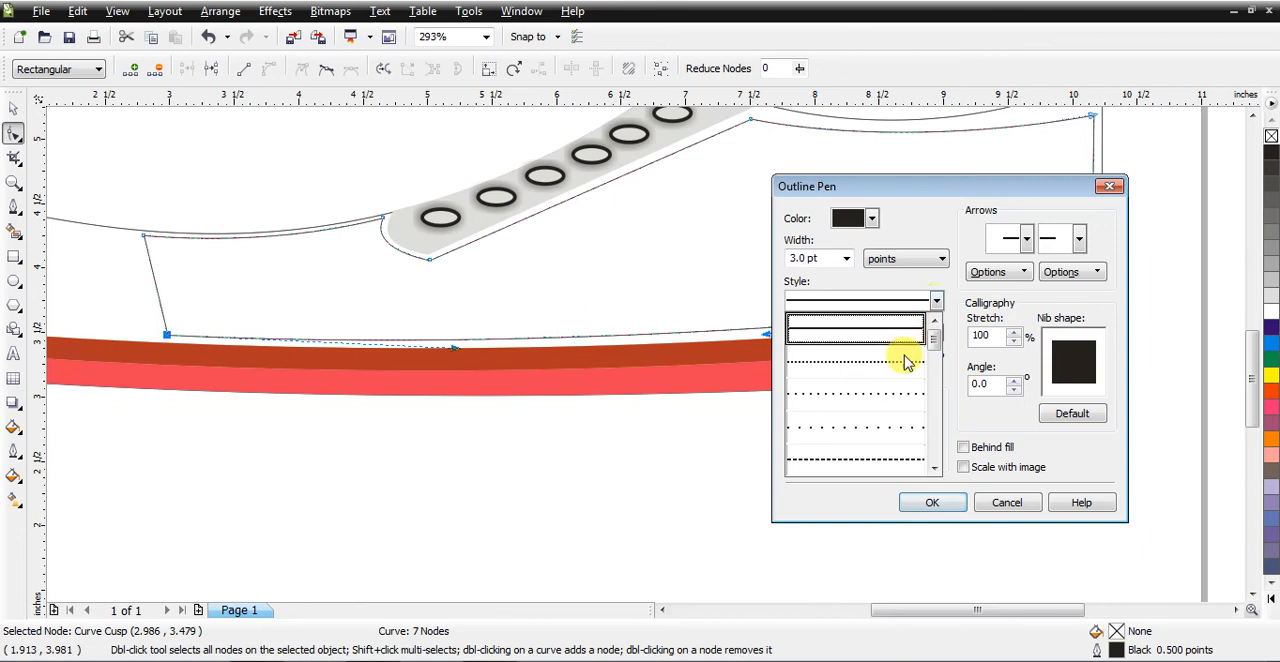
scroll(934, 343, down, 1)
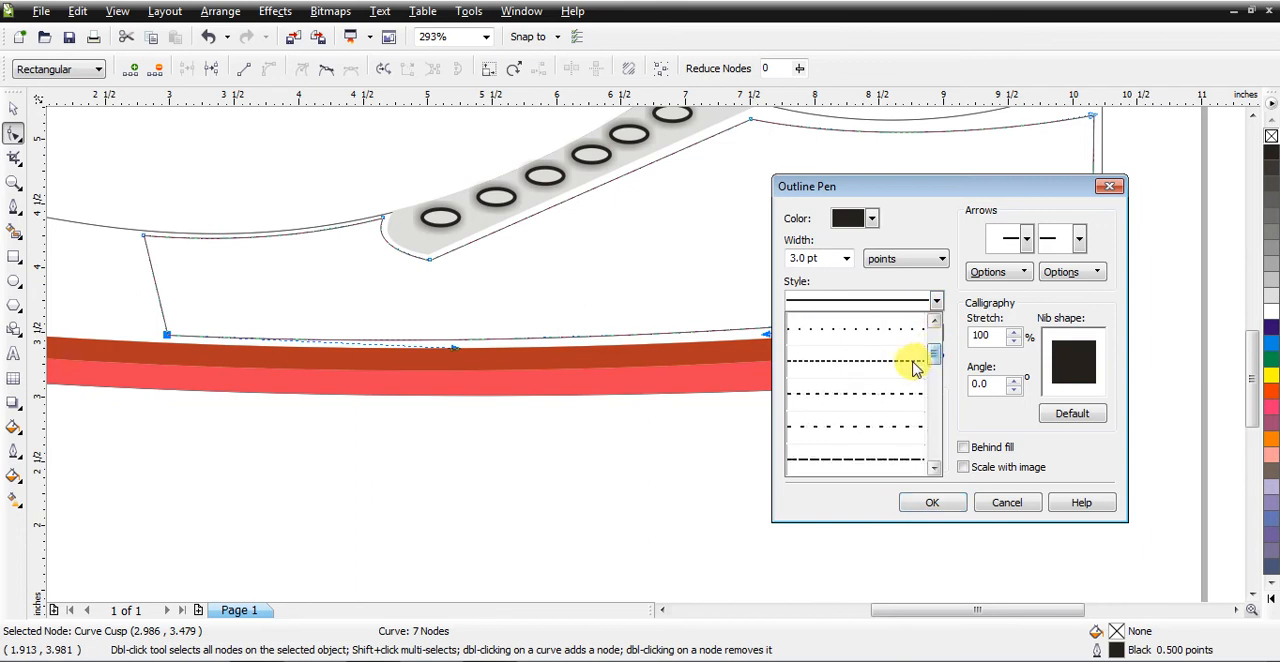
click(905, 361)
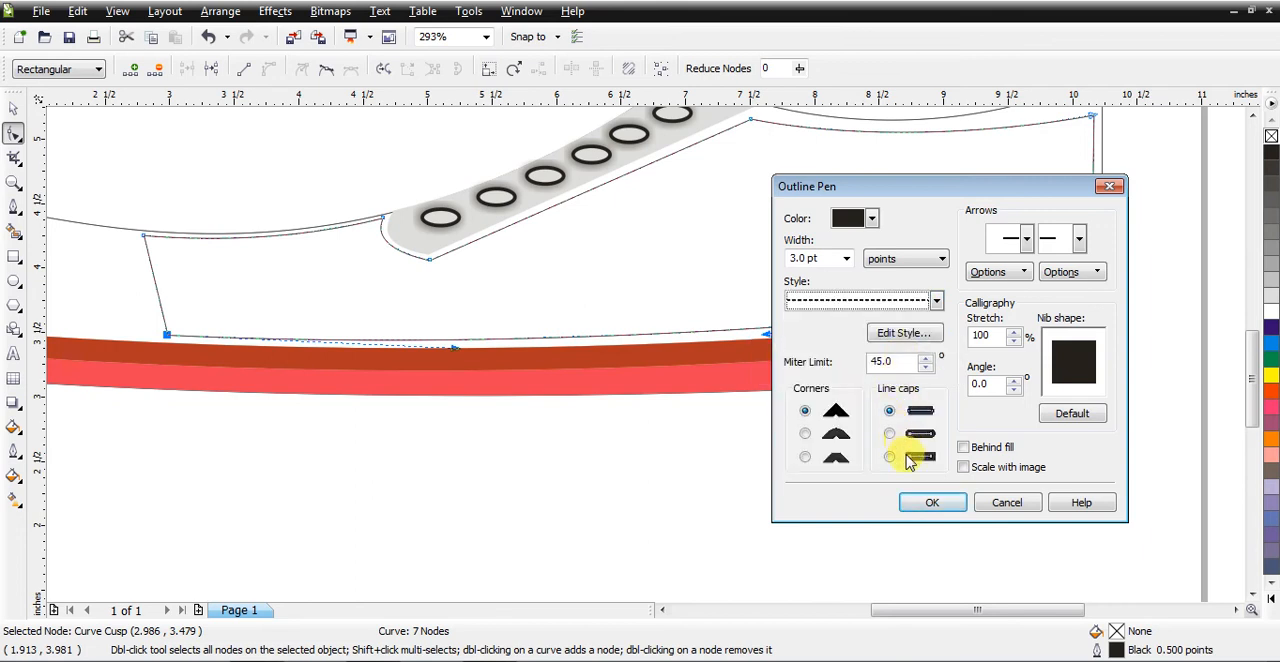
click(938, 503)
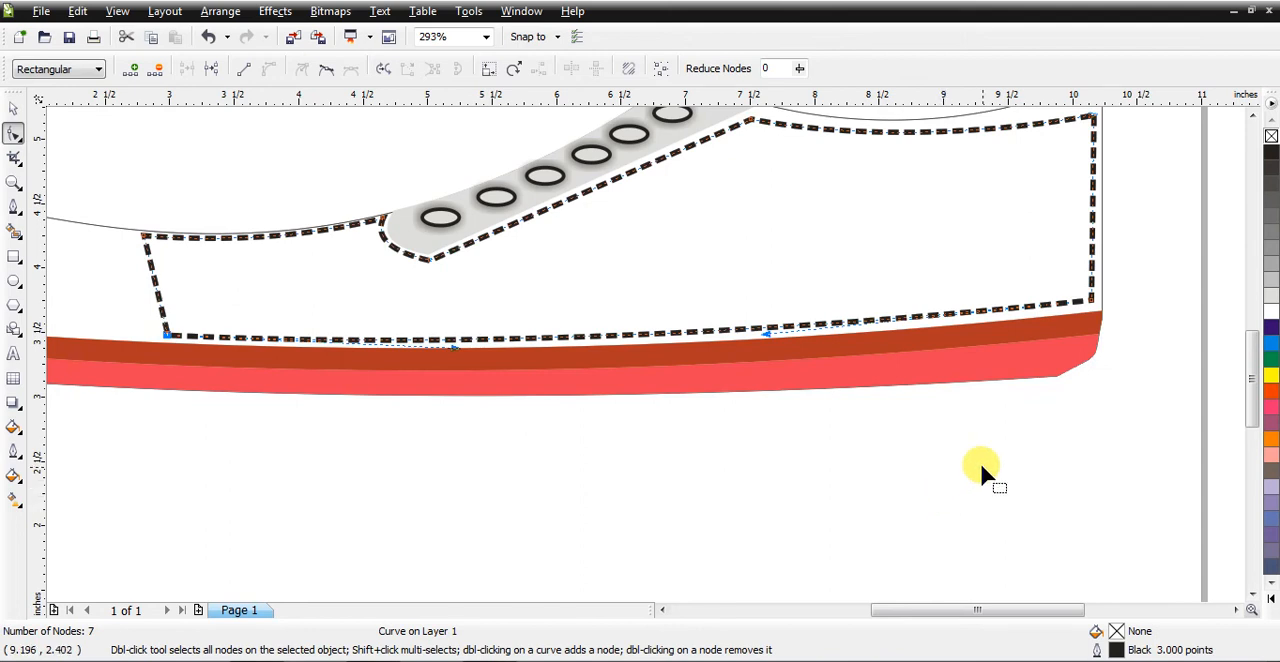
Step: Color the side panel's dashed outline cyan and deselect it
right_click(1271, 379)
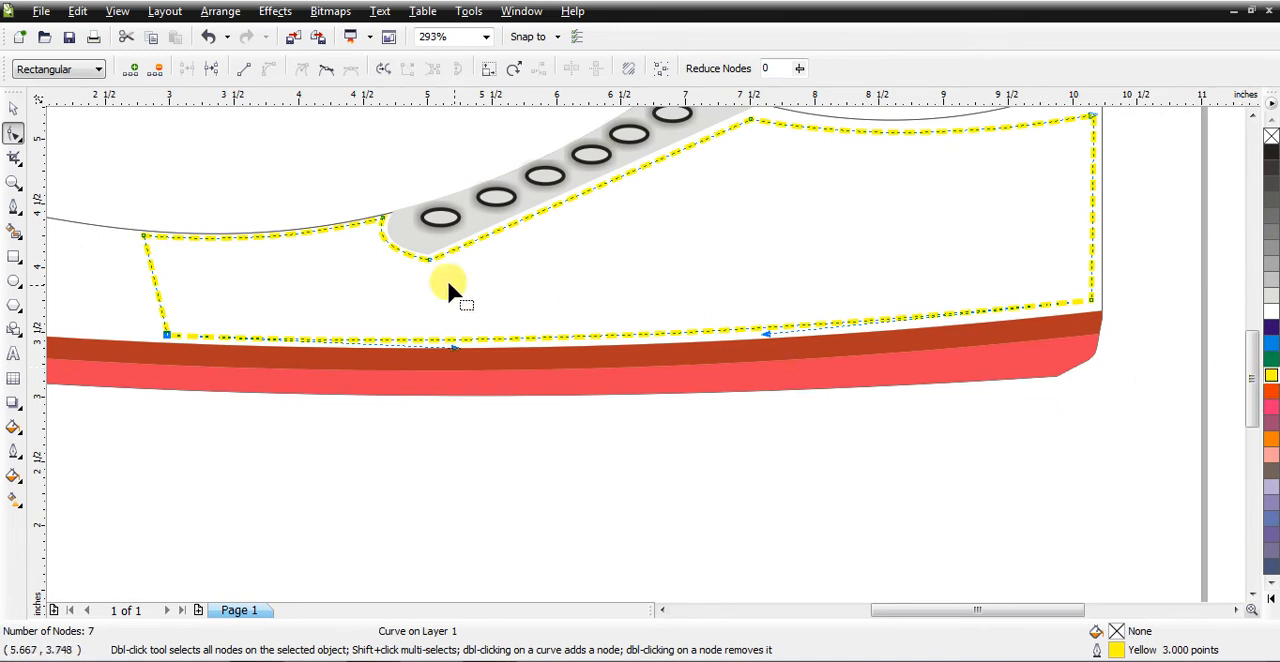
right_click(1270, 345)
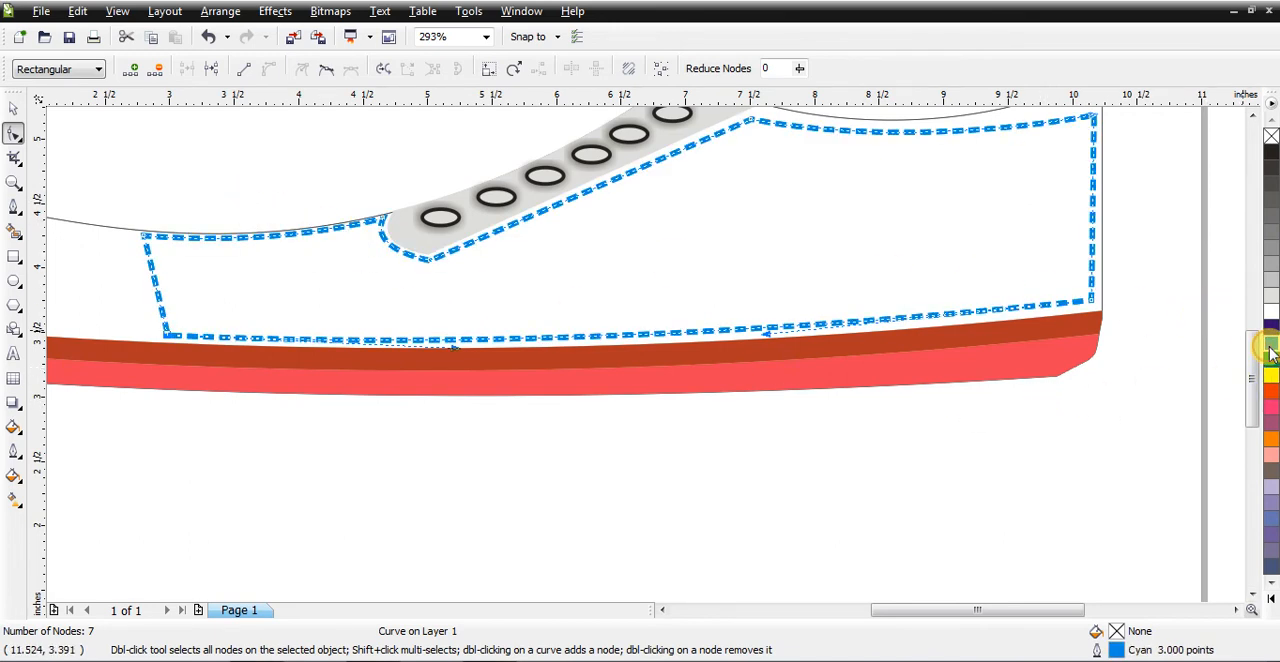
click(13, 107)
click(114, 129)
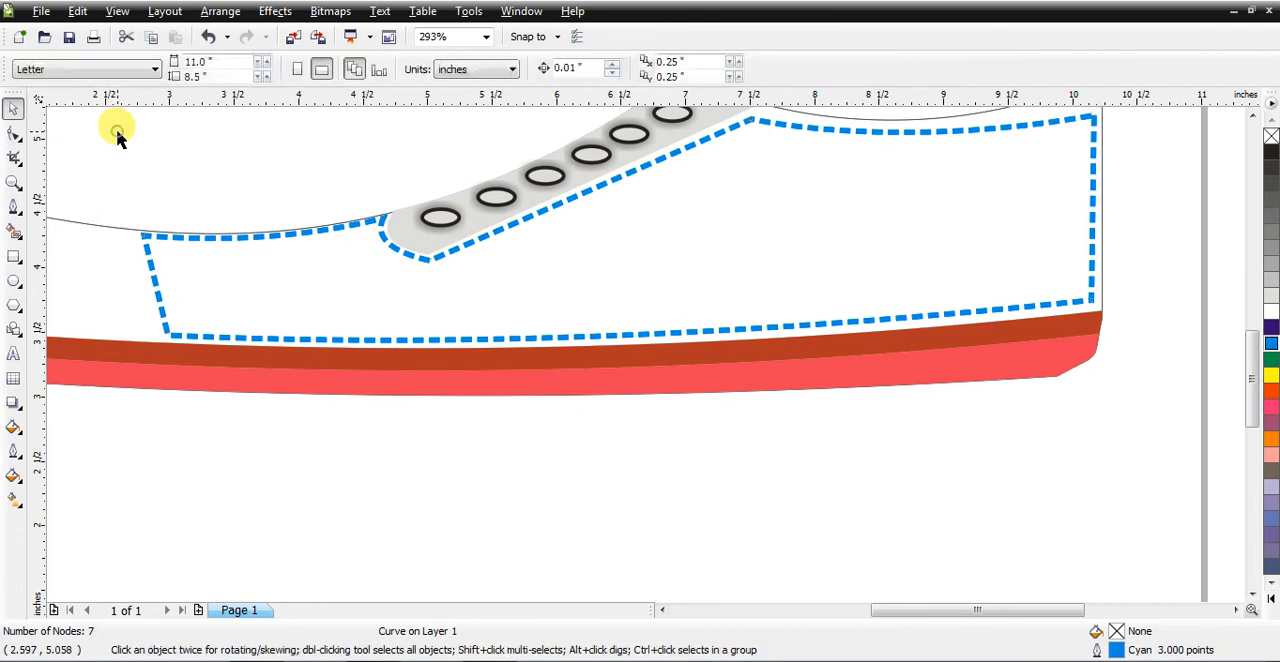
Step: Draw a rectangle about 2.7 by 2.41 inches over the shoe's toe, reaching just past the side panel's front edge
key(shift+F4)
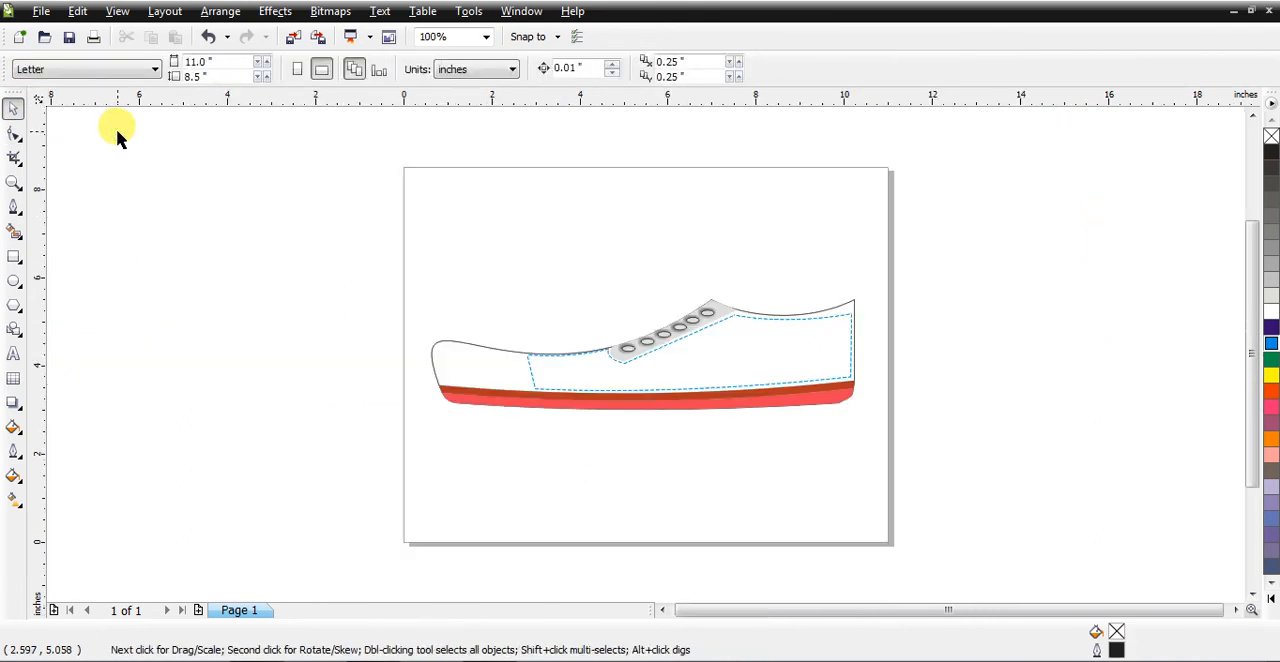
click(13, 182)
drag(395, 298, 588, 447)
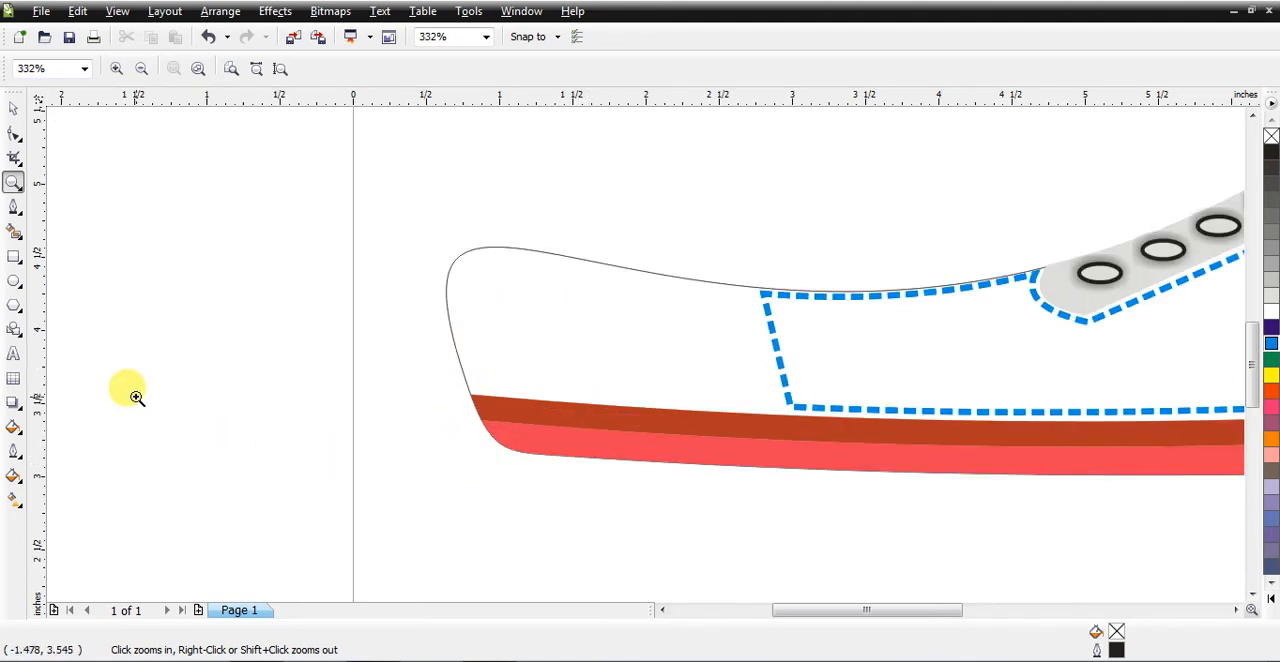
click(13, 256)
drag(404, 190, 799, 542)
Step: Convert the rectangle to curves and shift its two heel-side corner nodes so that edge slants along the panel's front edge
click(13, 132)
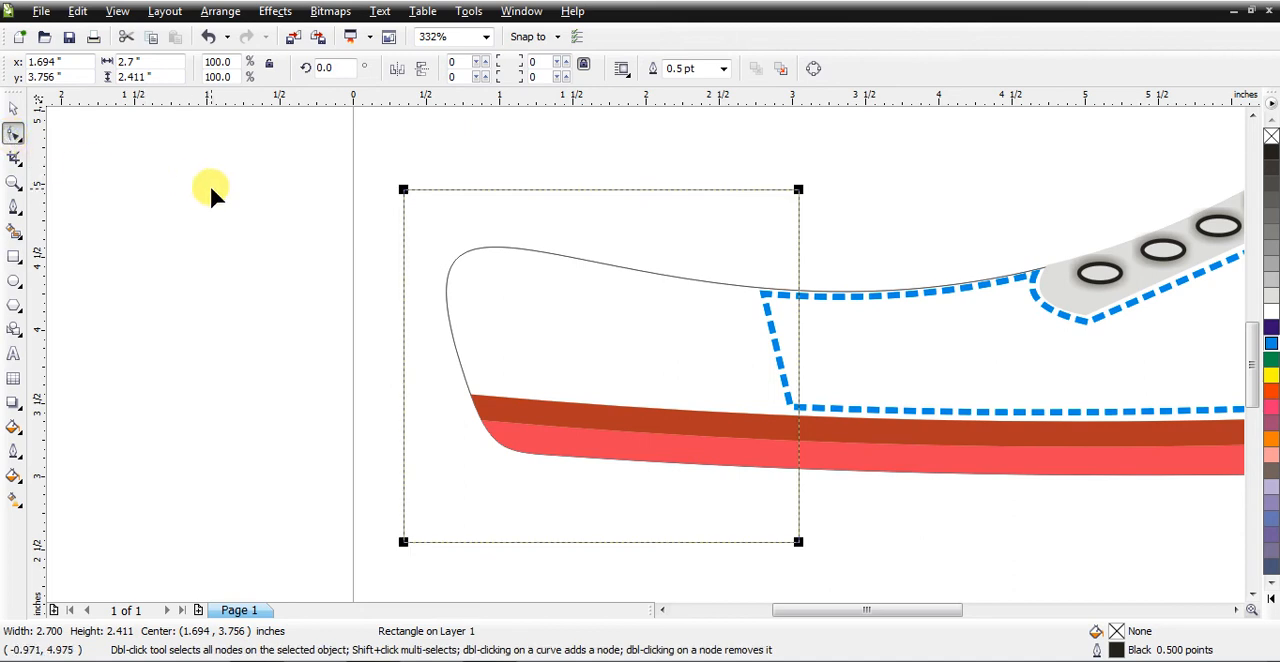
key(ctrl+q)
drag(797, 190, 741, 203)
drag(740, 213, 741, 213)
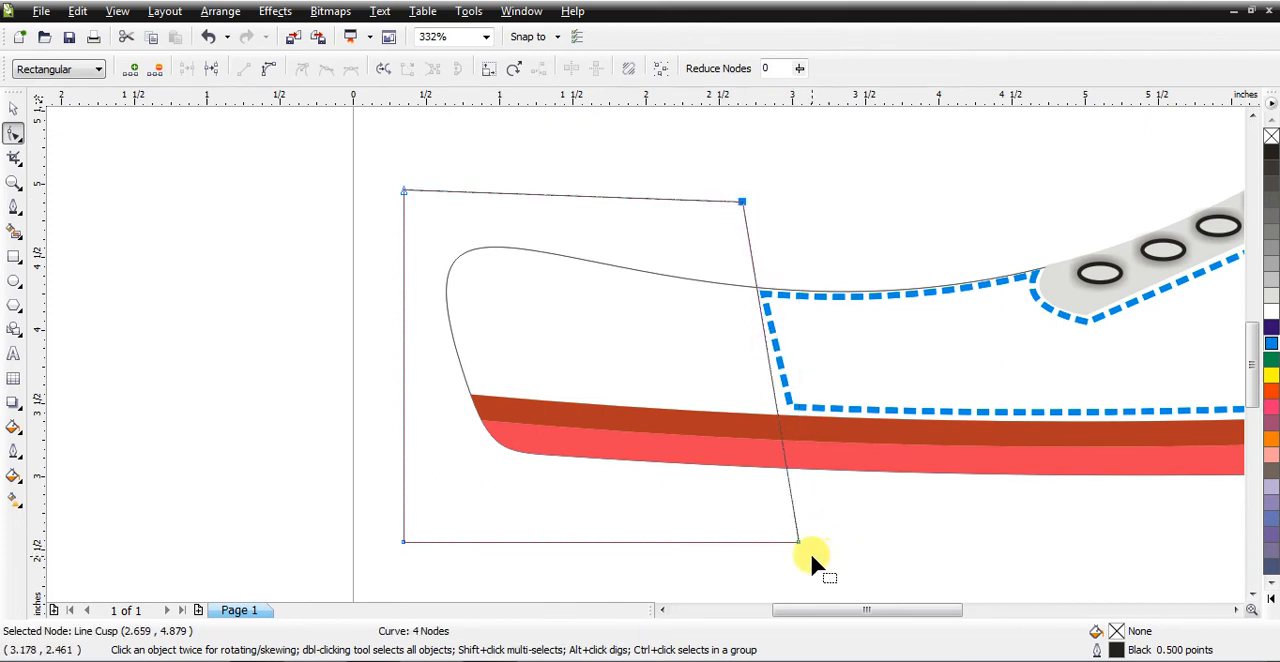
drag(796, 541, 810, 538)
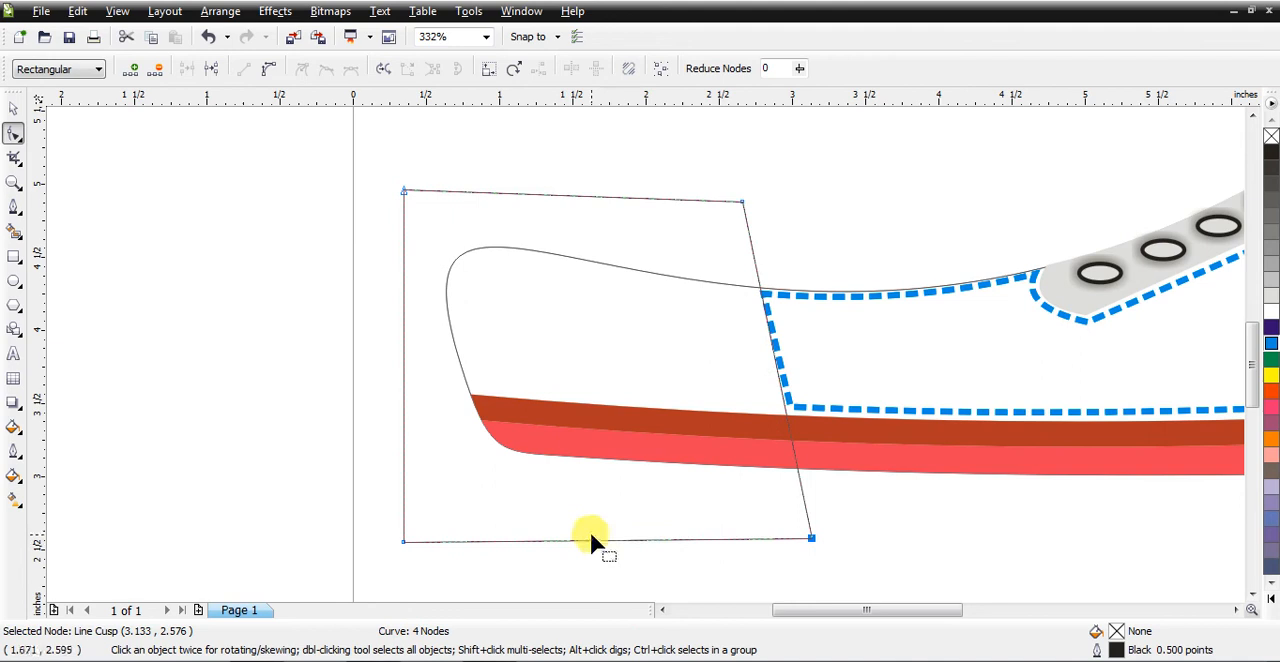
Step: Intersect the shoe body outline with the four-sided shape over the toe, and delete that cutting shape
click(13, 110)
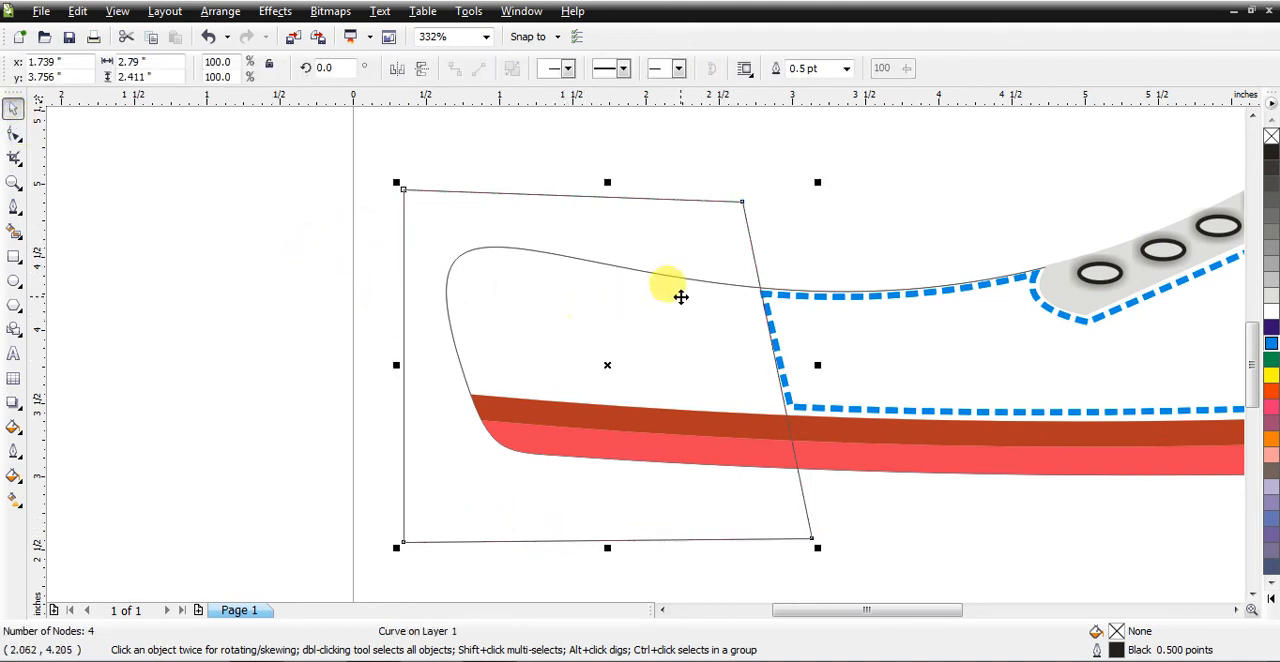
click(733, 316)
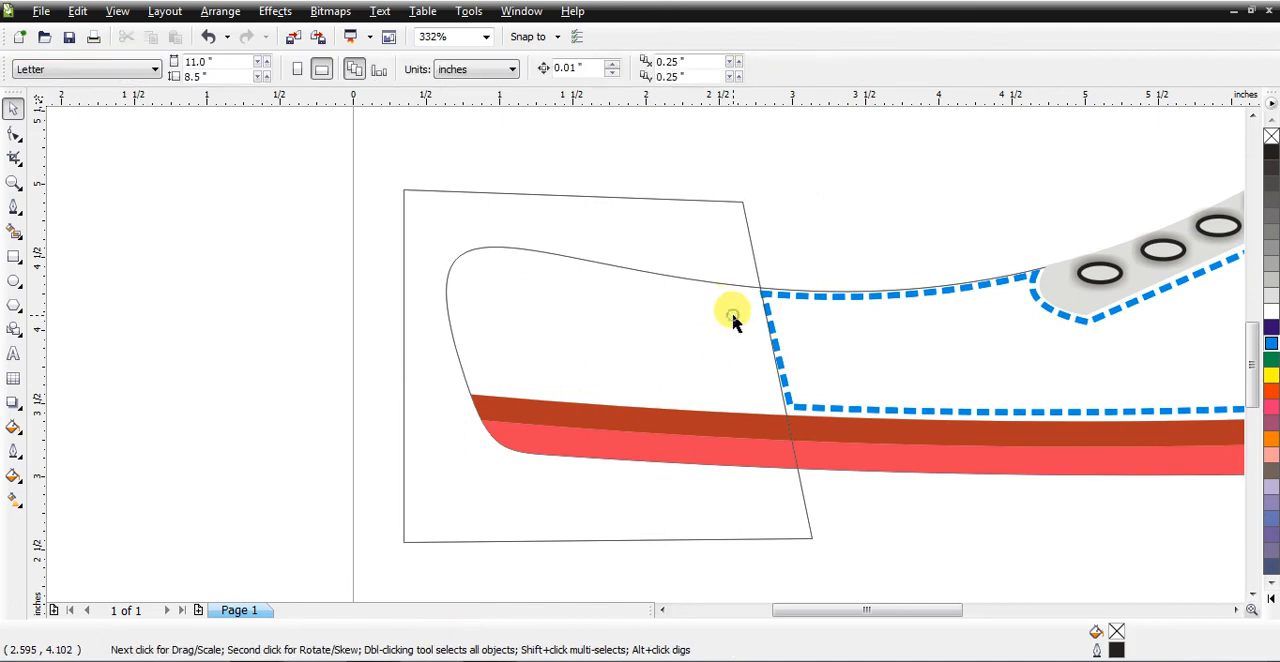
click(922, 375)
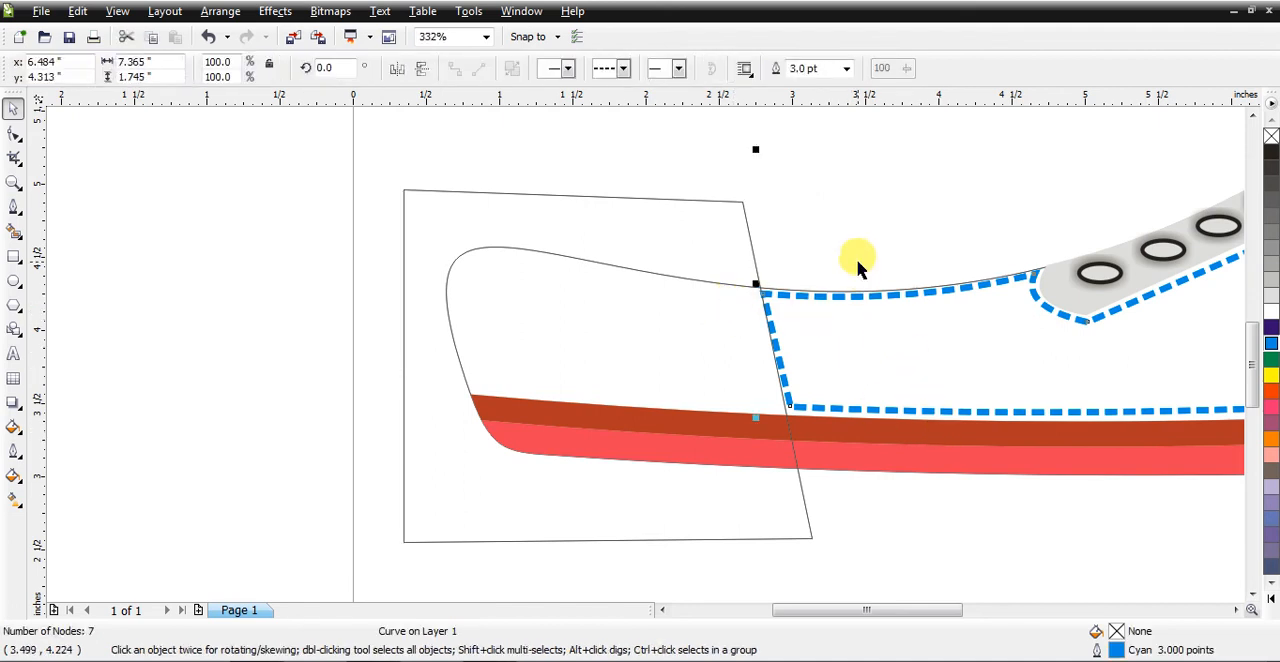
click(857, 261)
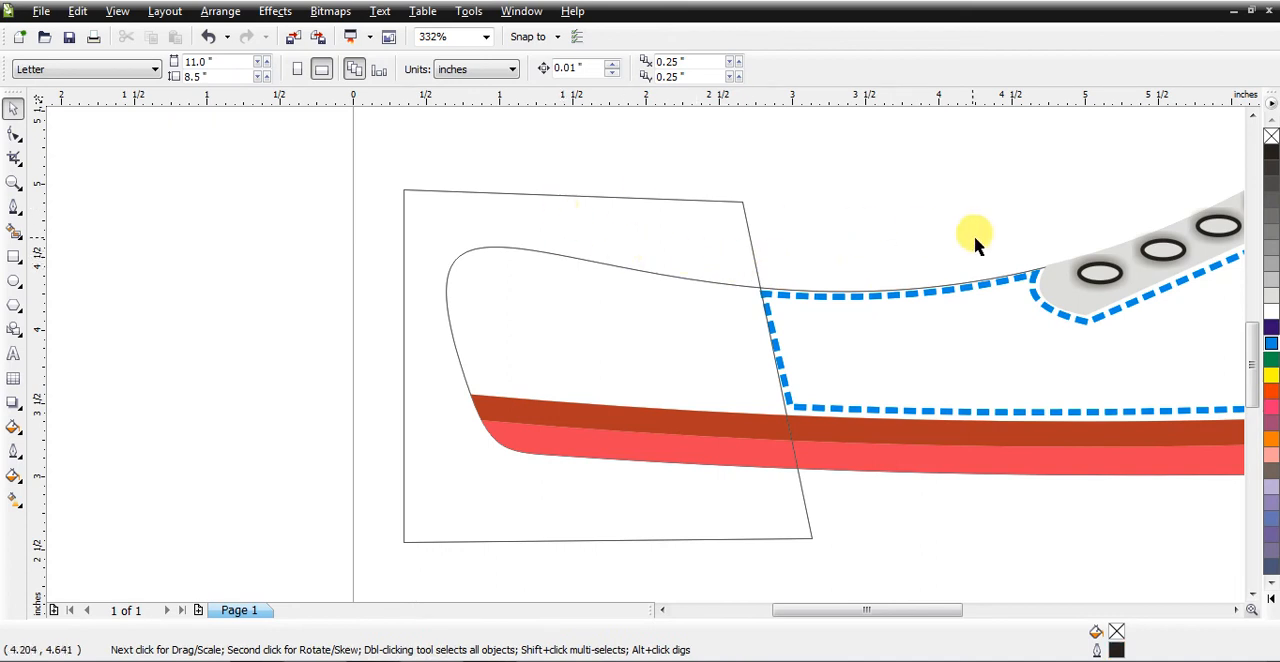
click(694, 279)
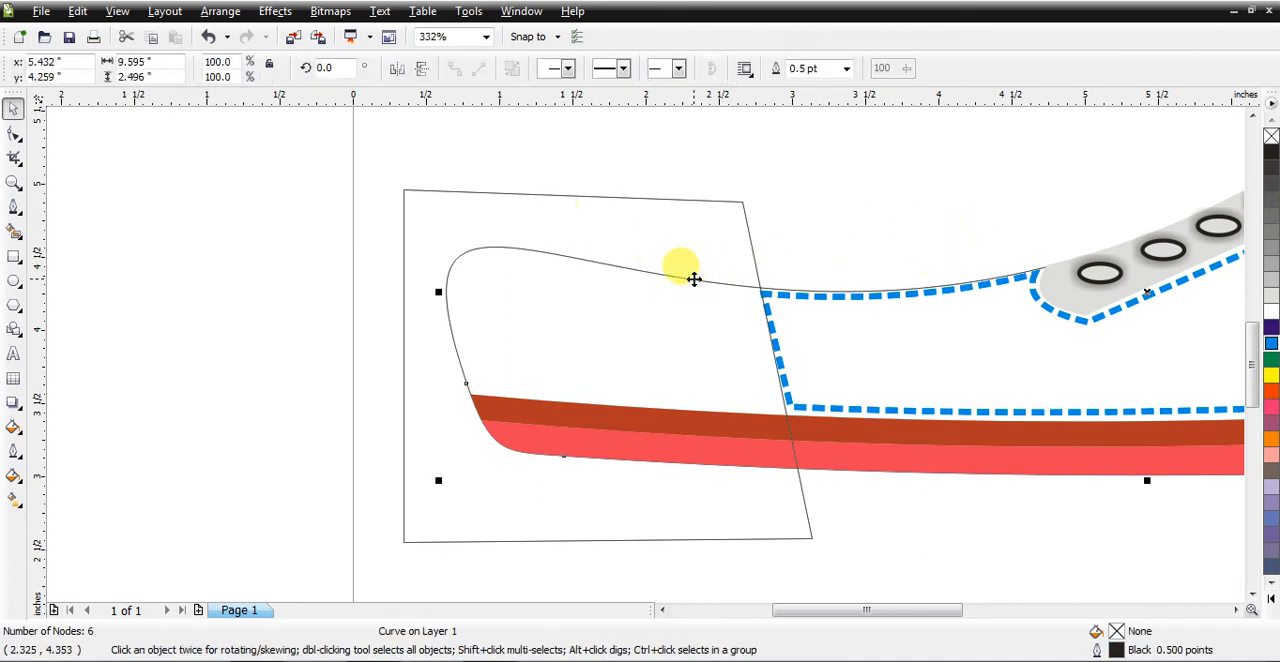
shift+click(664, 199)
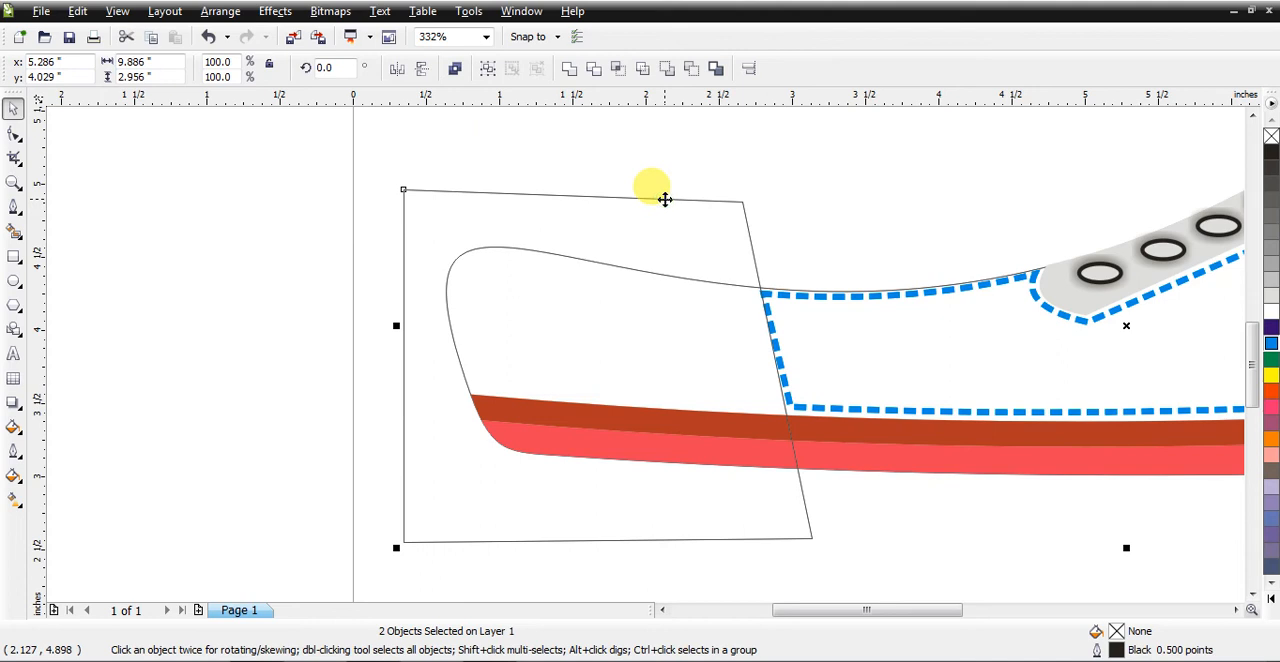
click(620, 70)
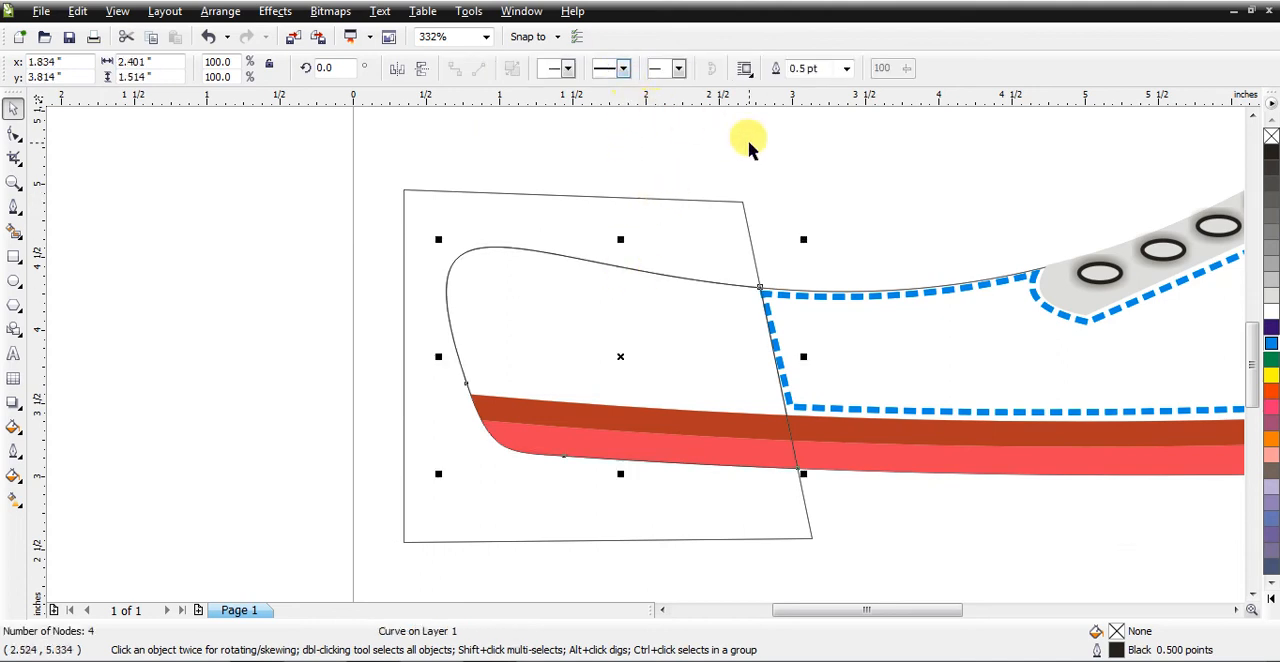
drag(717, 229, 355, 246)
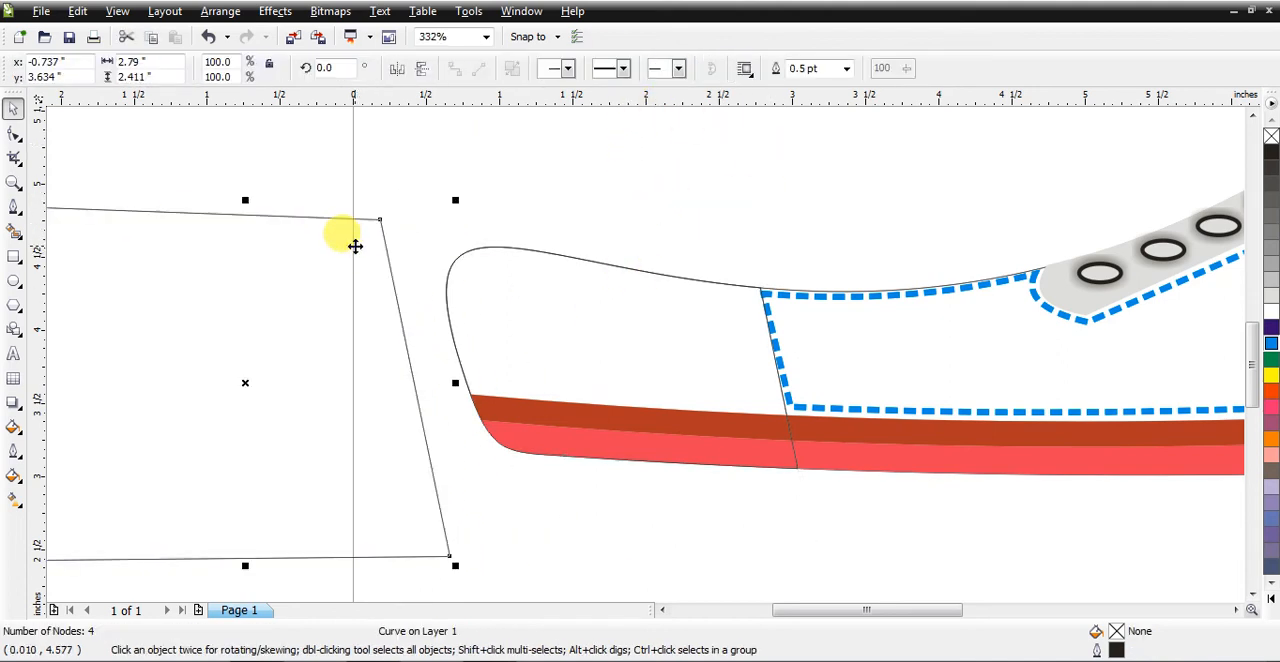
key(Delete)
Step: Place a copy of the intersected toe piece about 1.98 inches away, in front of and slightly above the original
click(551, 311)
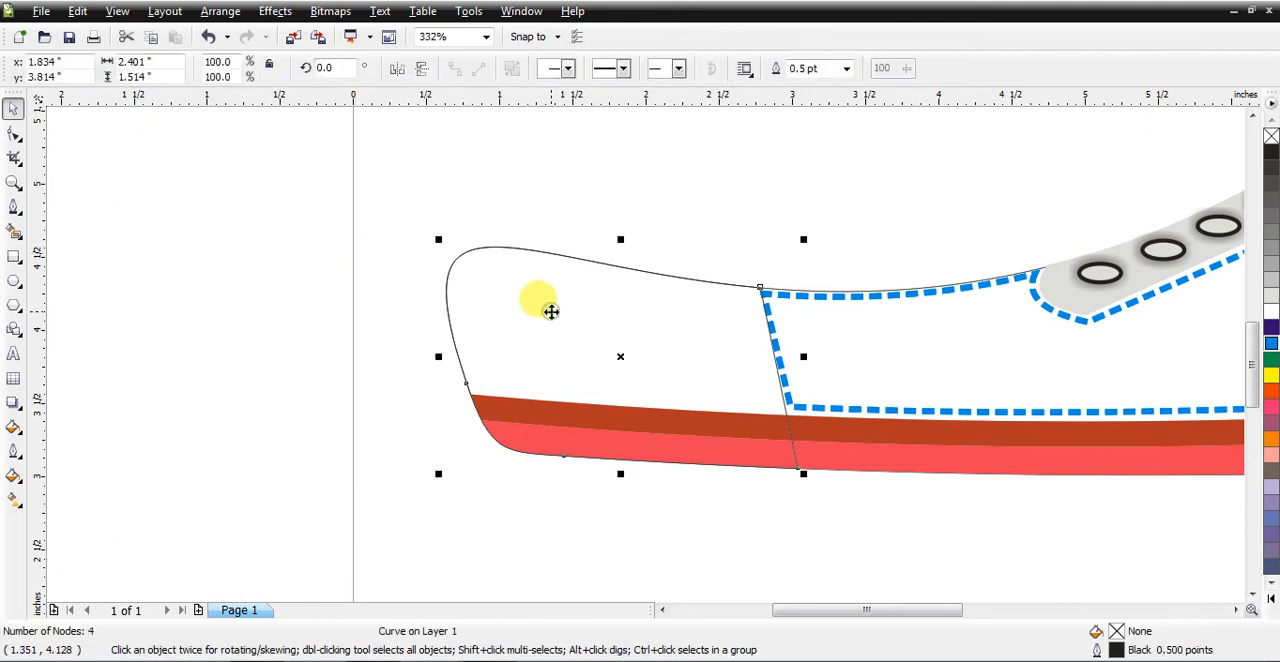
drag(551, 311, 263, 288)
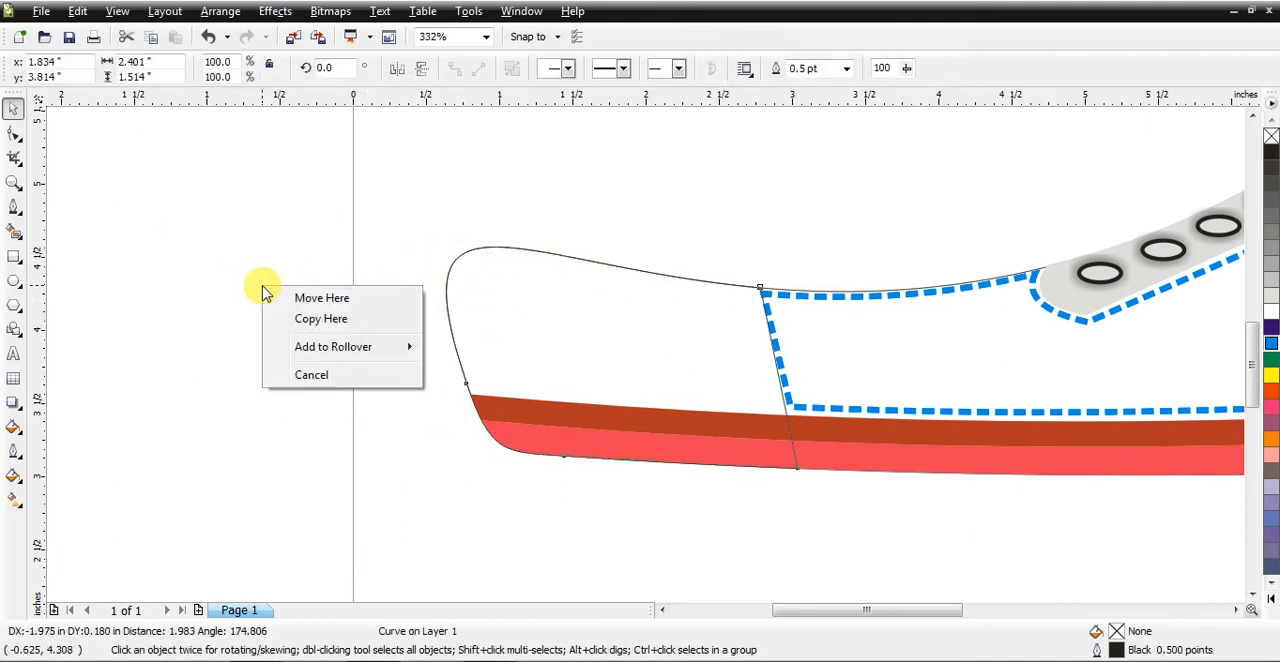
click(312, 320)
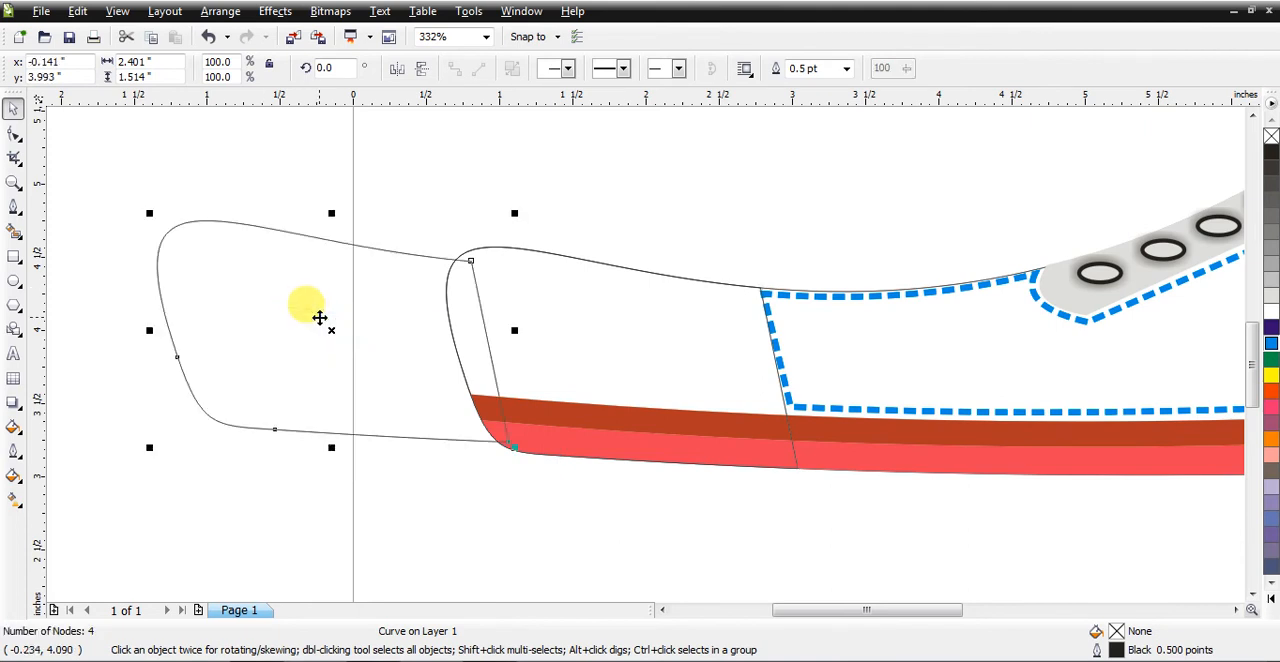
Step: Delete the offset copy of the toe piece in front of the shoe
key(Delete)
Step: Try a yellow fill without an outline on the toe piece, and restore its black outline and empty fill
click(580, 342)
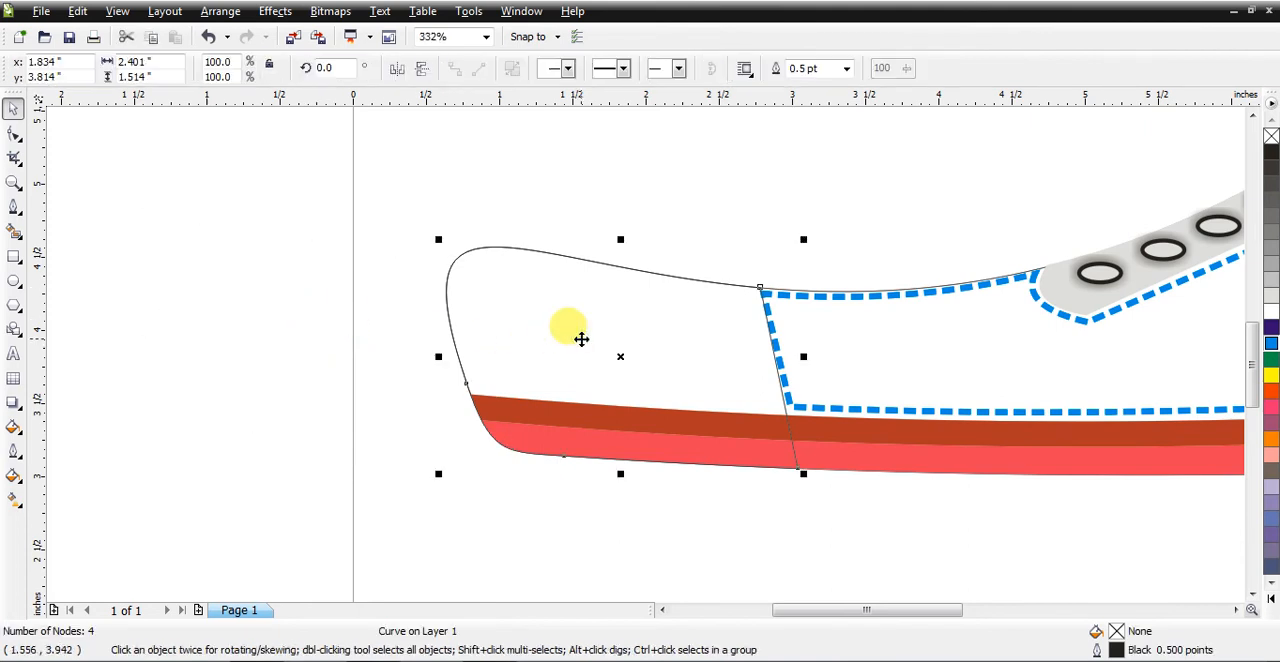
click(1271, 376)
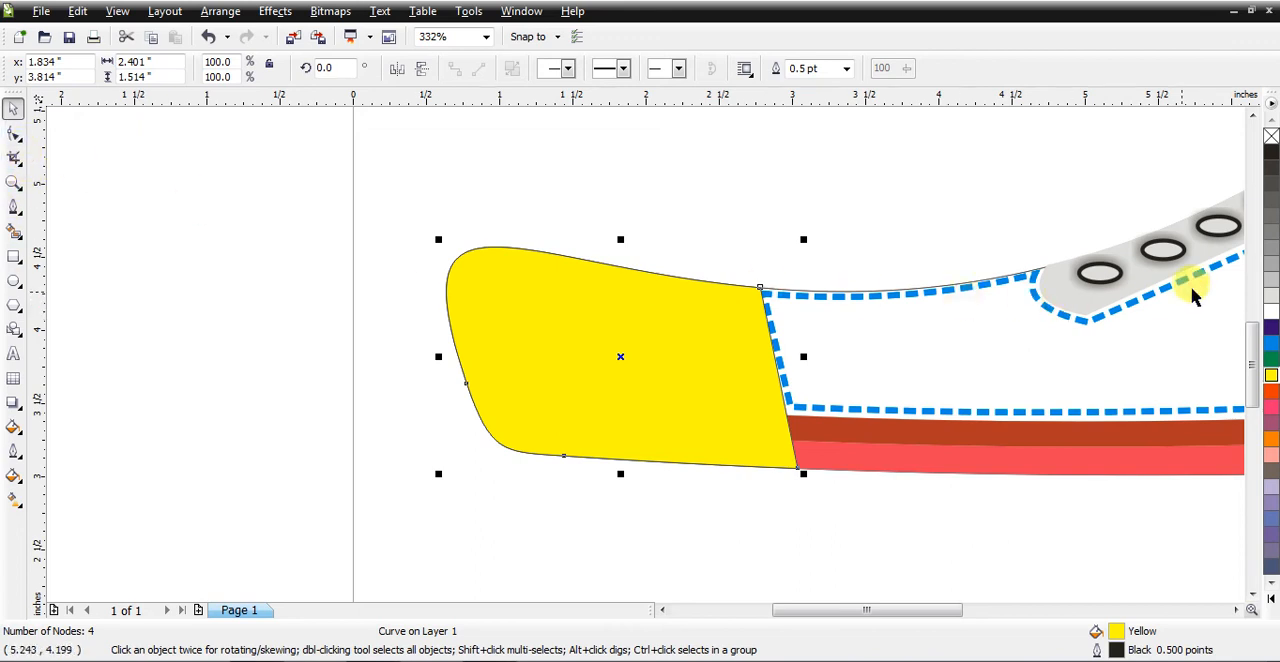
right_click(1270, 137)
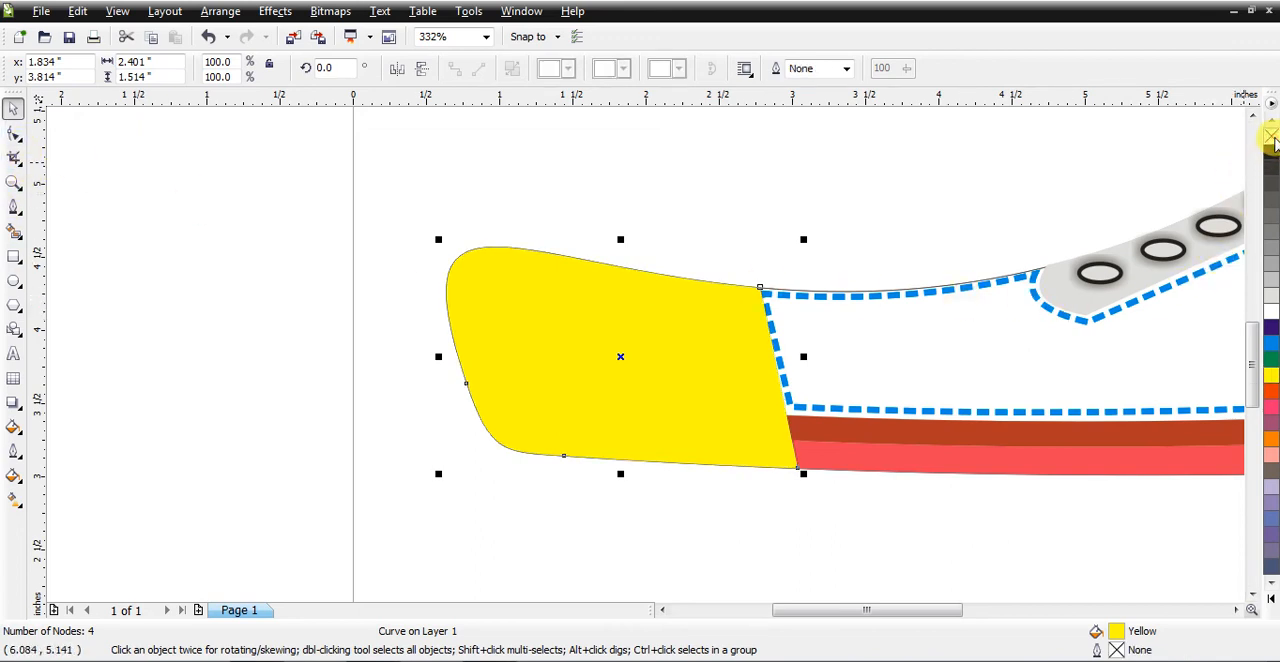
right_click(1270, 152)
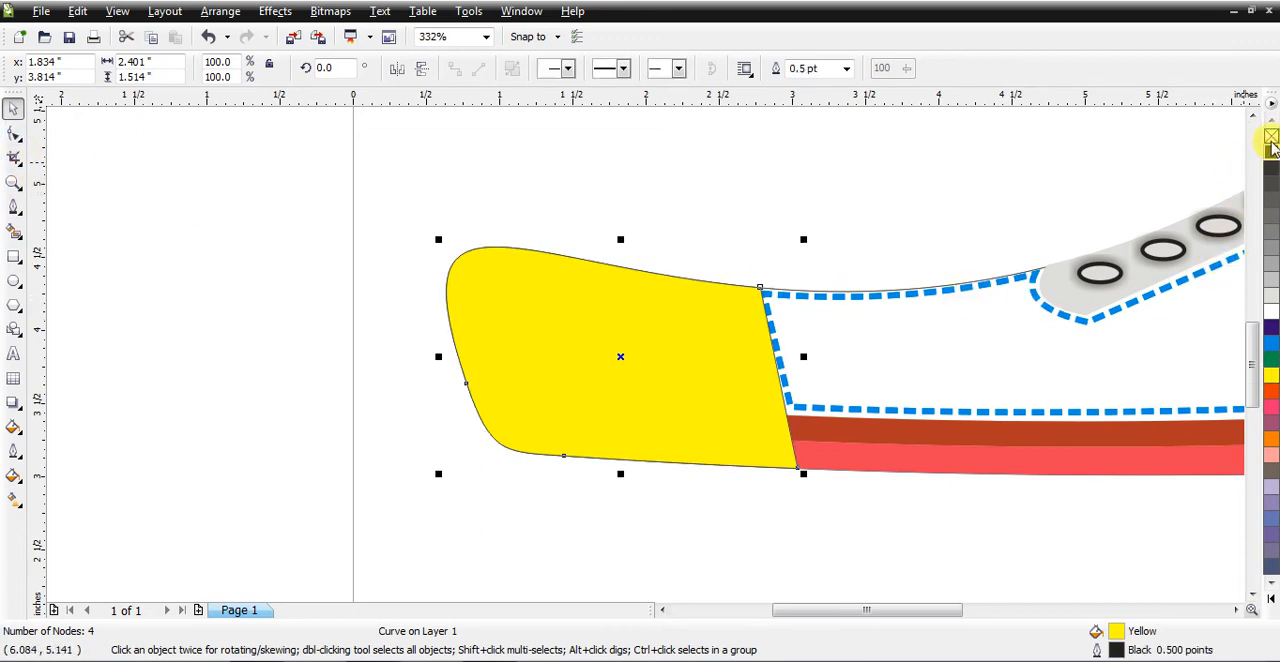
click(1270, 137)
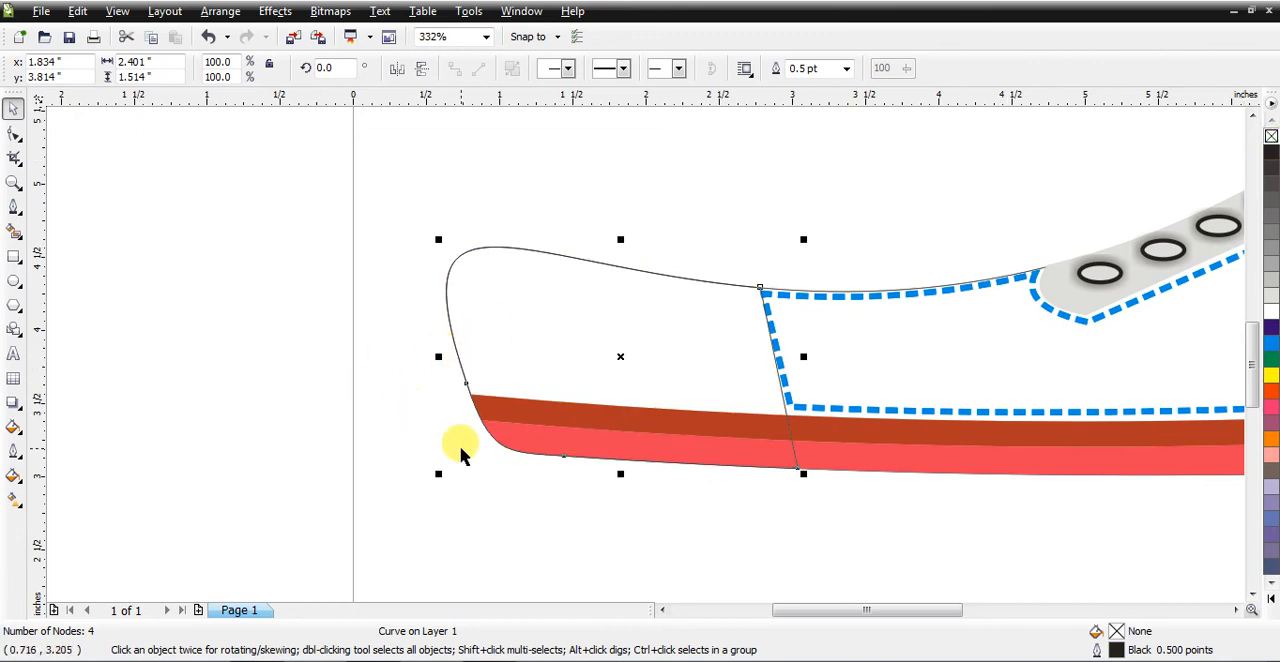
Step: Bring both red-toned sole strips in front of the toe piece, and fill the toe piece yellow
click(511, 488)
click(547, 417)
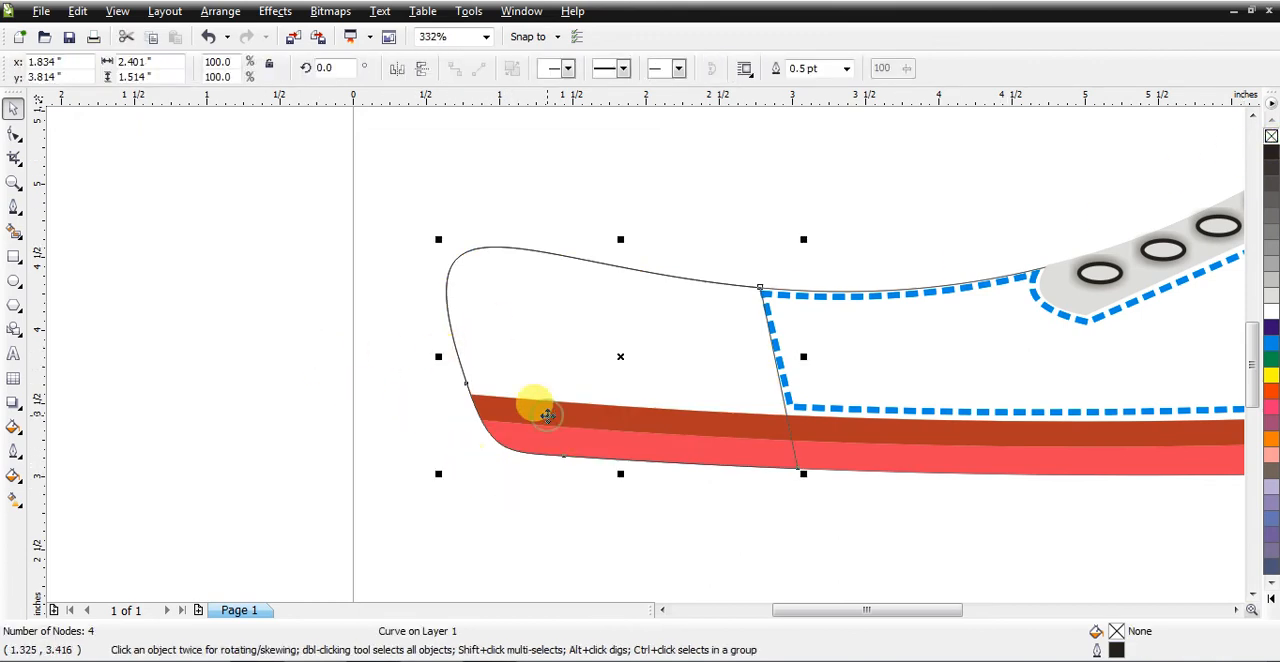
click(744, 535)
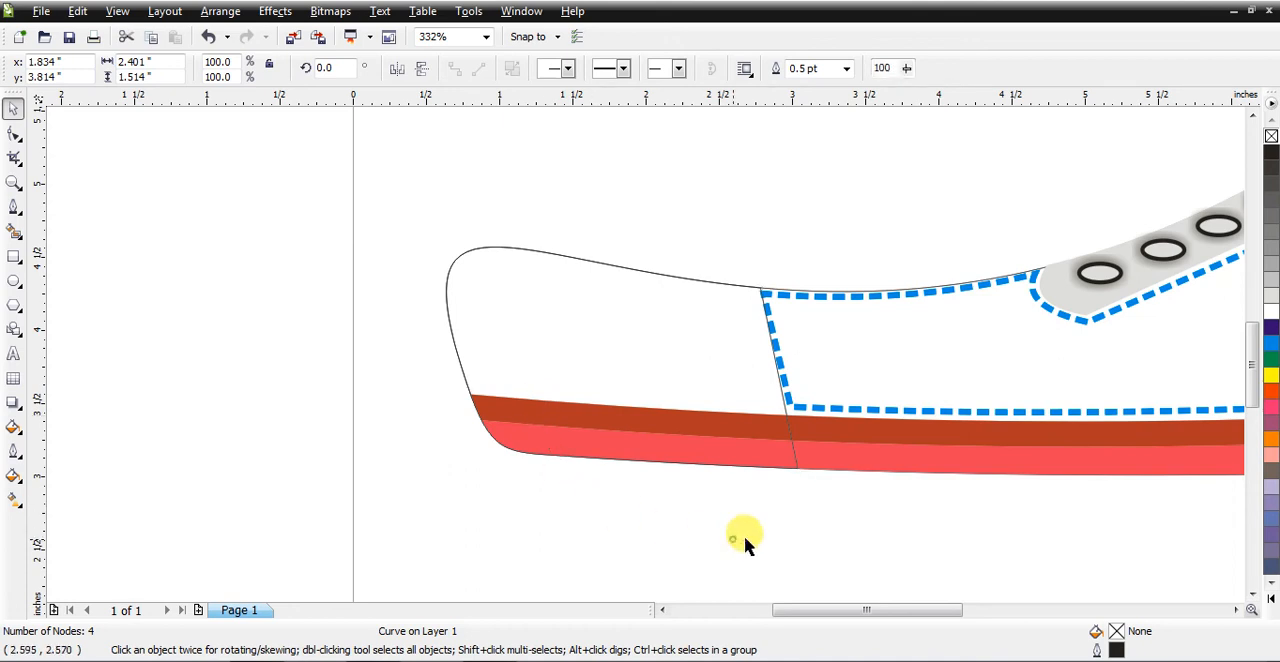
click(935, 463)
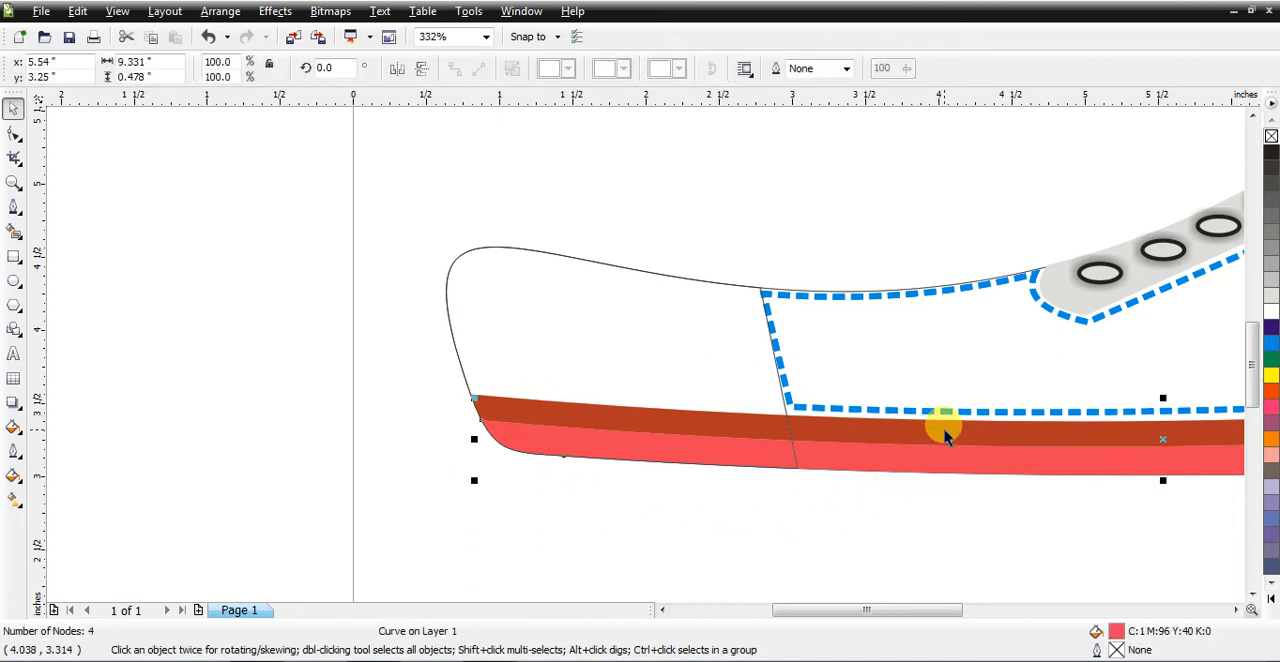
shift+click(943, 430)
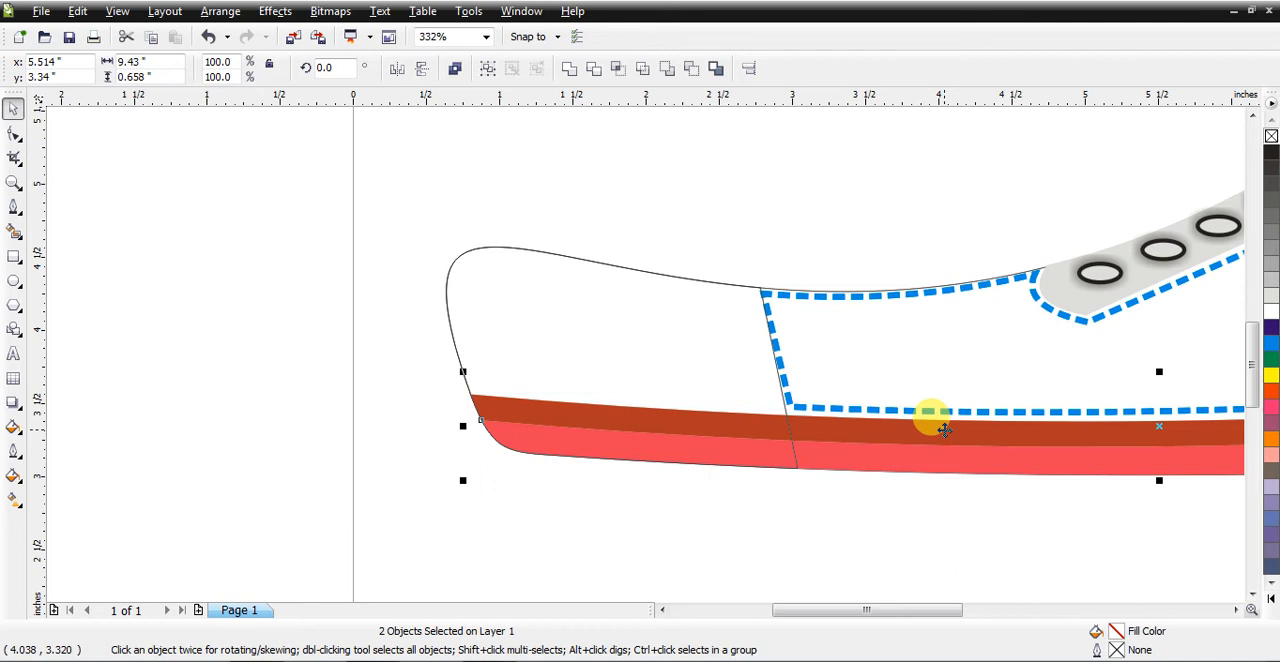
click(630, 338)
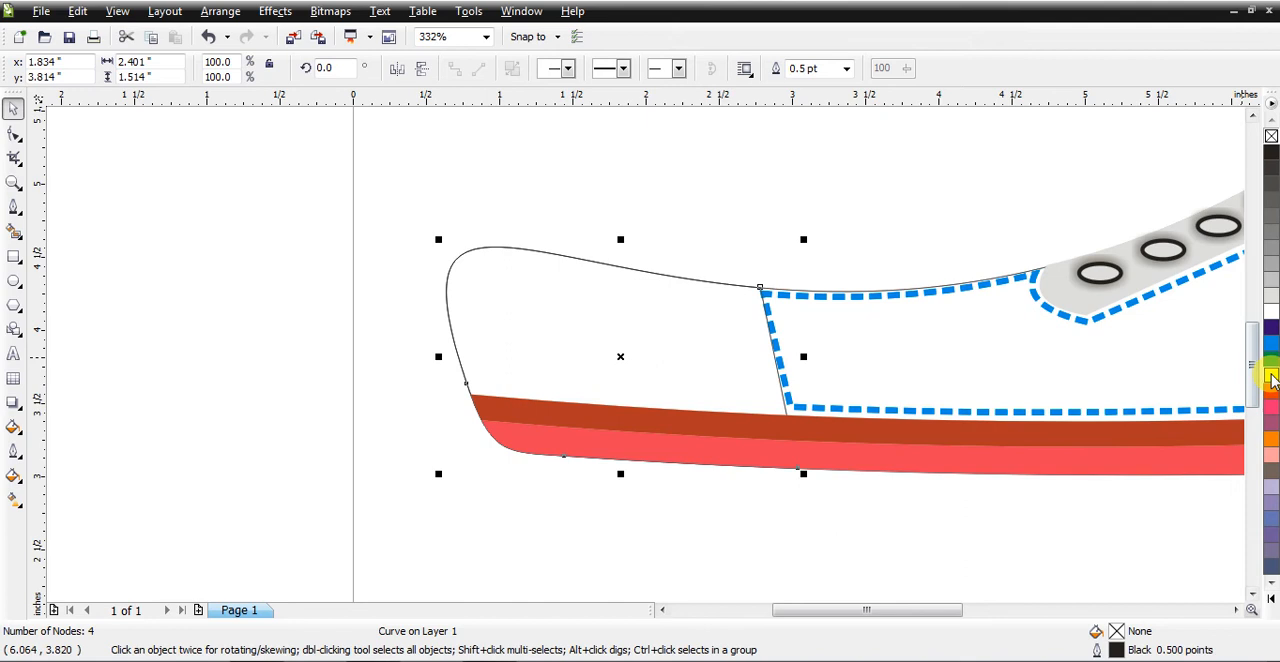
click(1271, 375)
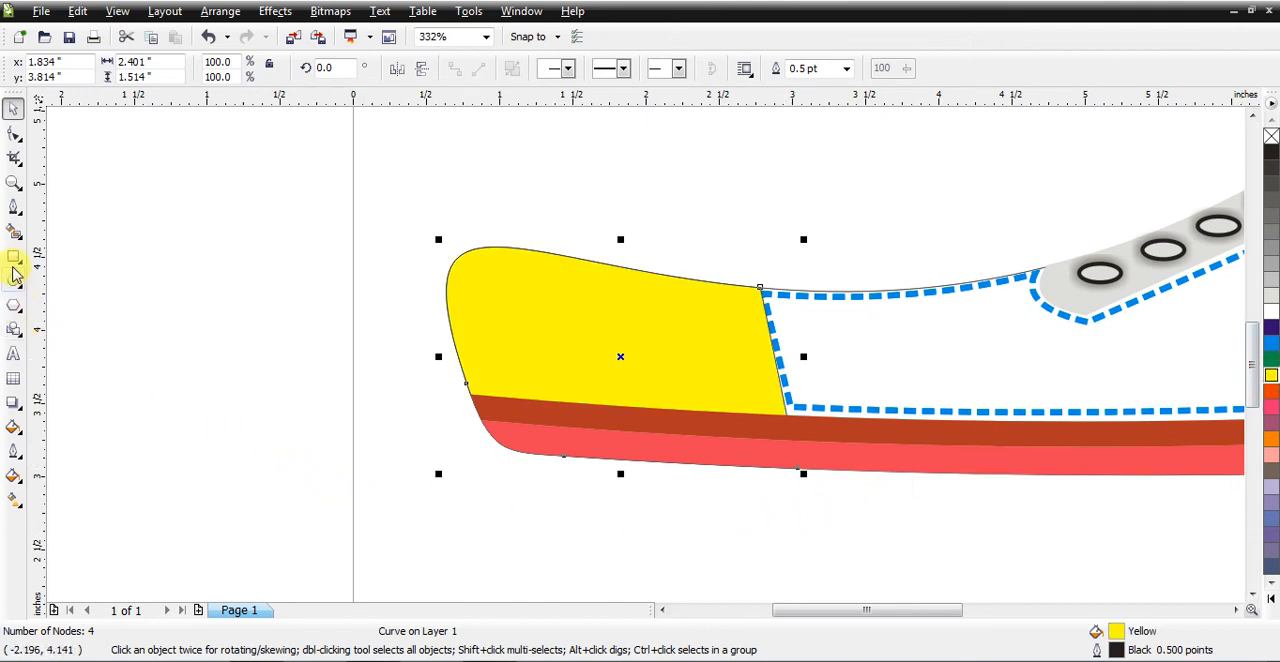
Step: Nudge the upper front corner node of the cyan dashed side panel slightly towards the toe piece's edge
click(14, 184)
drag(714, 242, 862, 470)
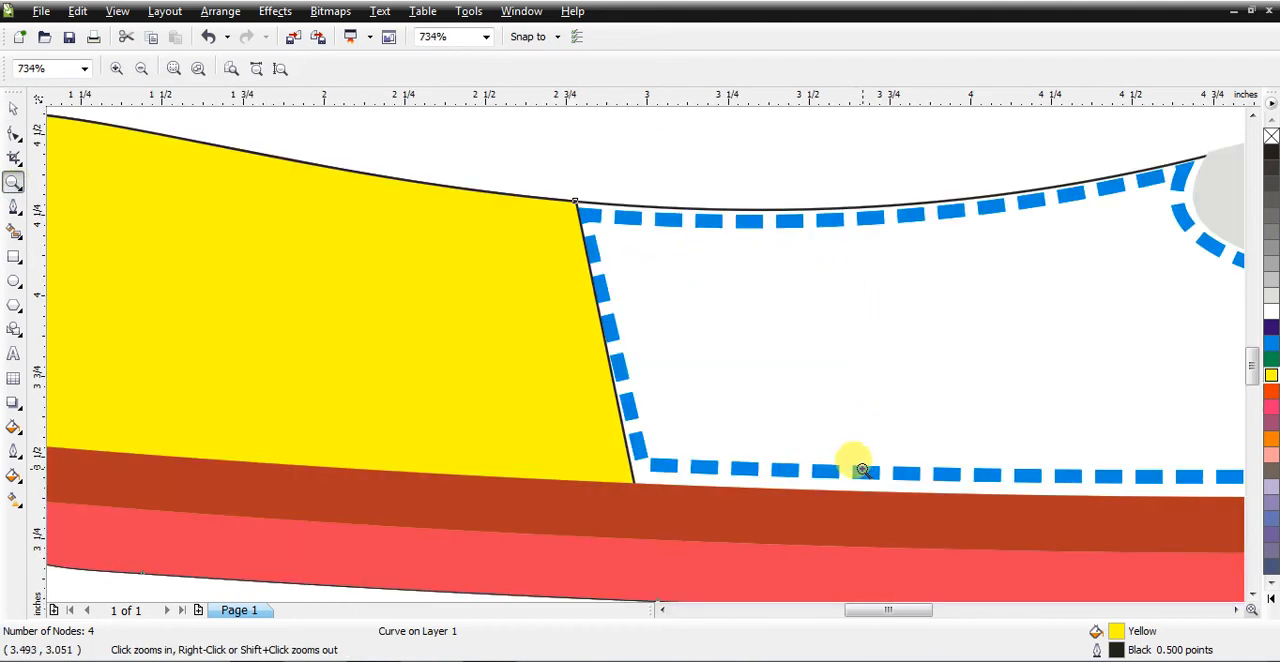
click(14, 137)
click(591, 217)
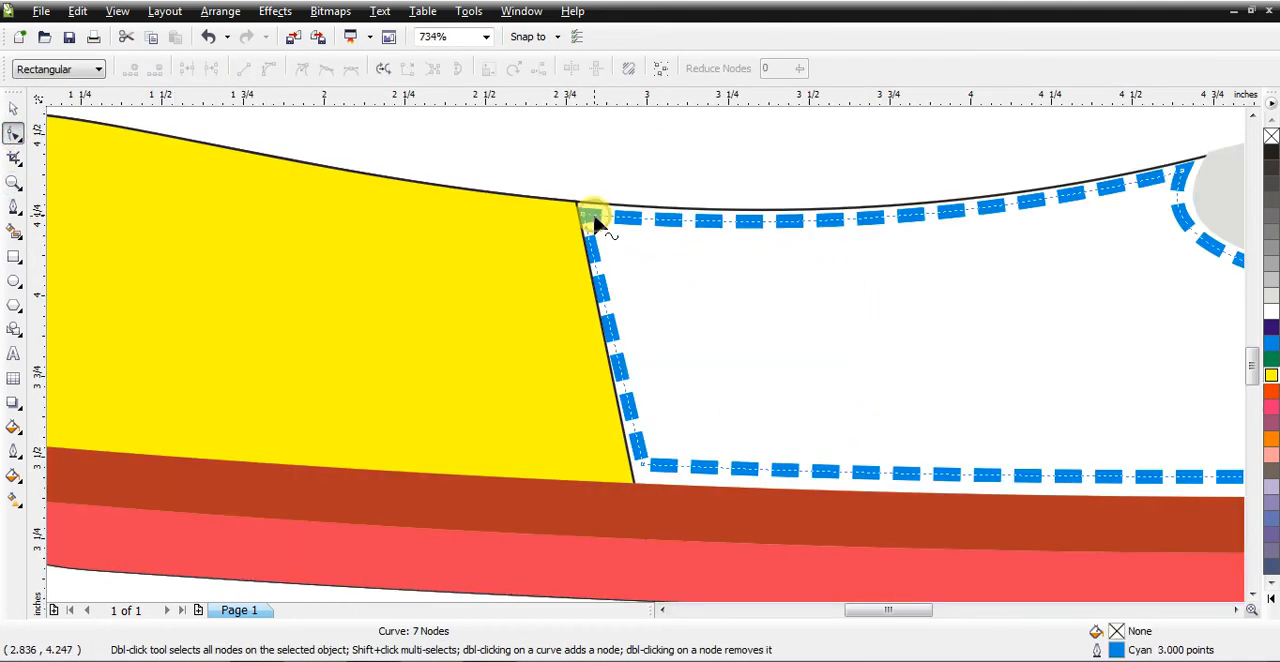
drag(592, 220, 591, 219)
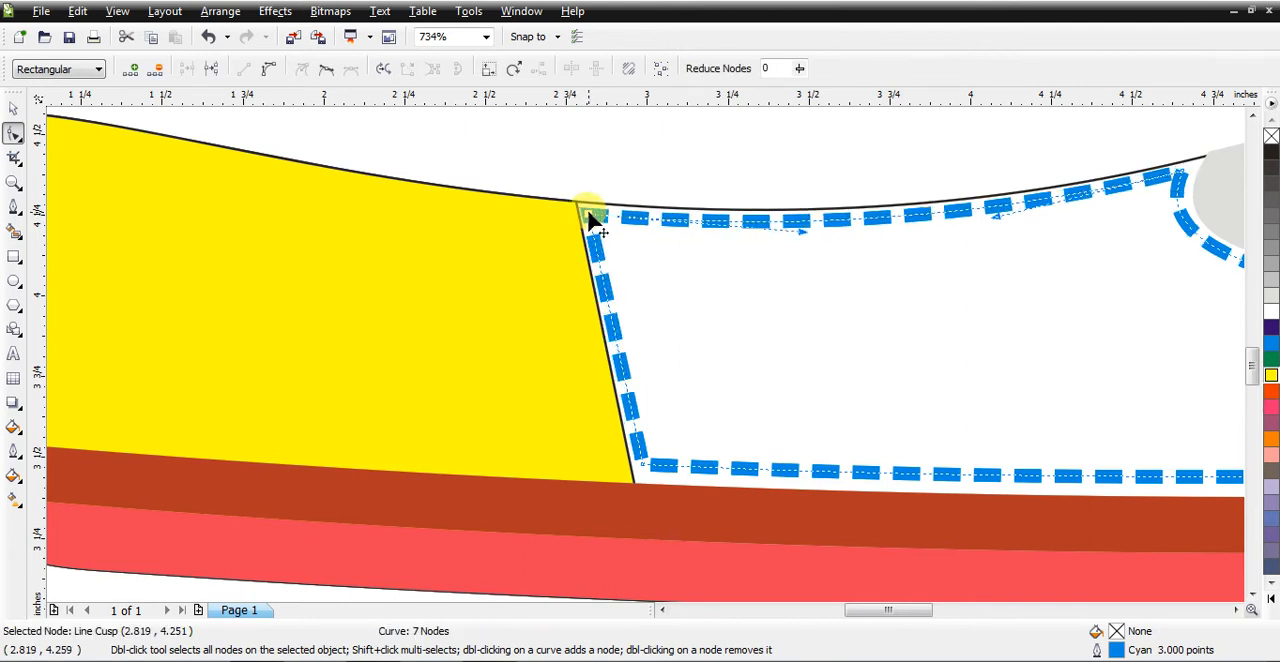
click(10, 114)
Step: Choose the Bars PostScript texture as the toe piece's fill, with the fill preview turned on
click(221, 296)
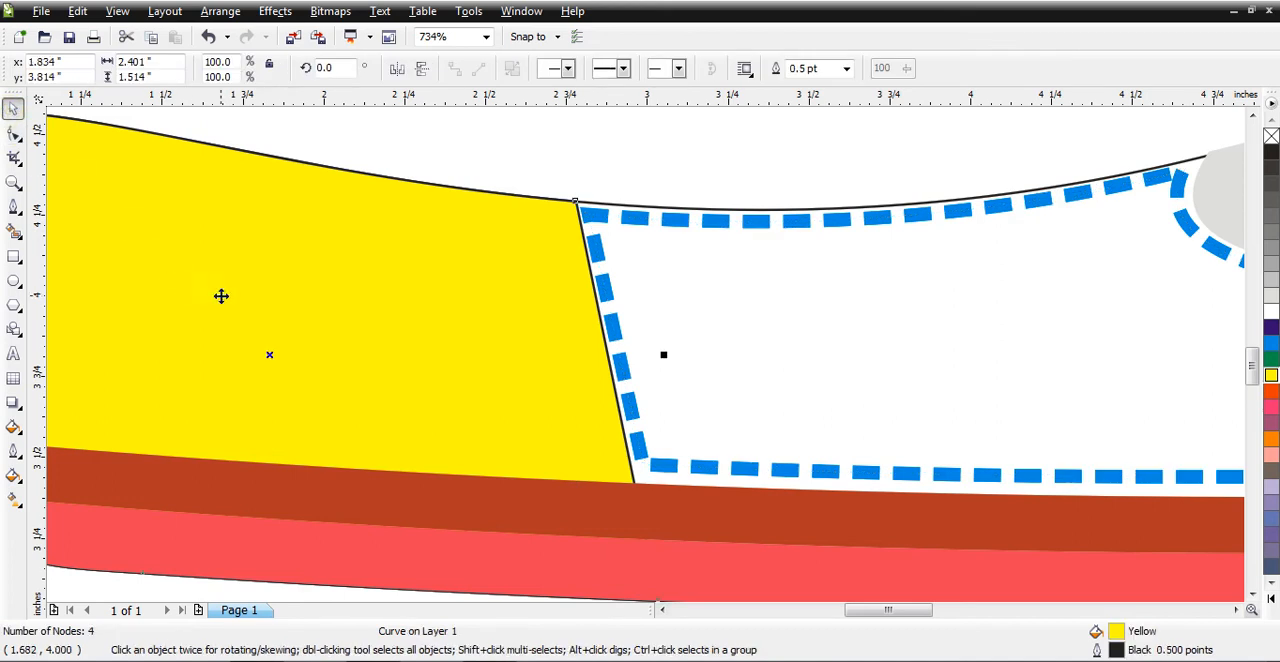
key(shift+F4)
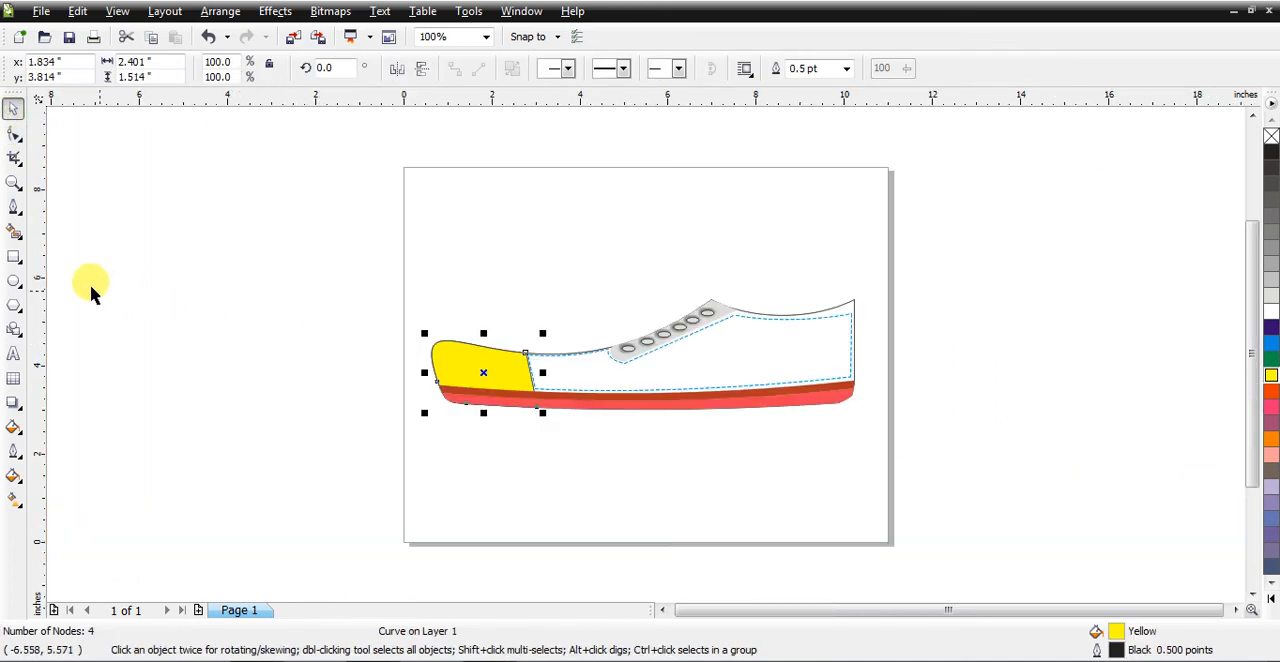
click(13, 183)
drag(414, 308, 565, 447)
click(13, 108)
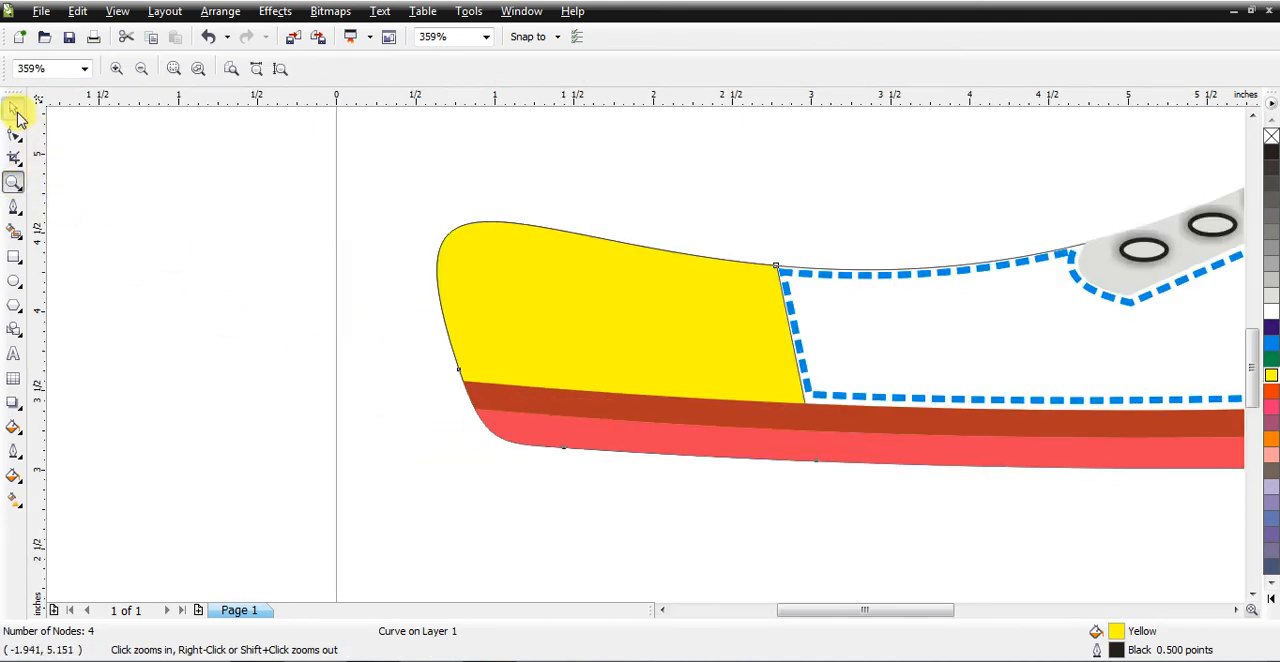
click(480, 316)
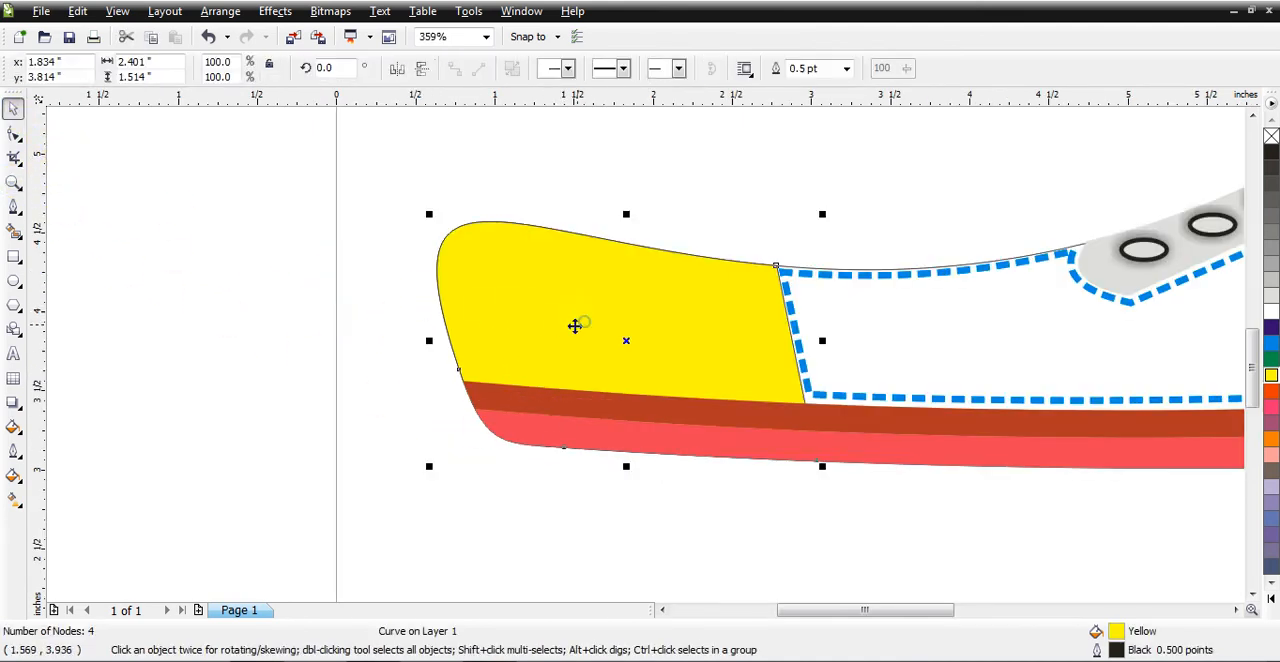
click(11, 481)
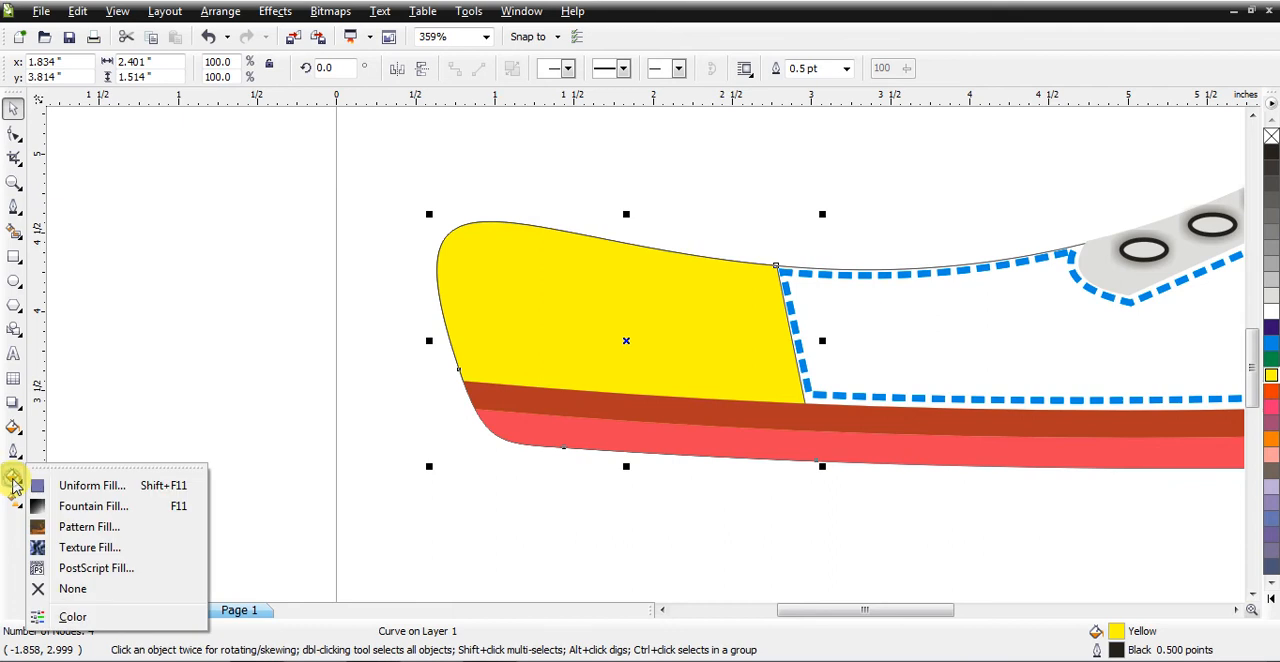
click(88, 567)
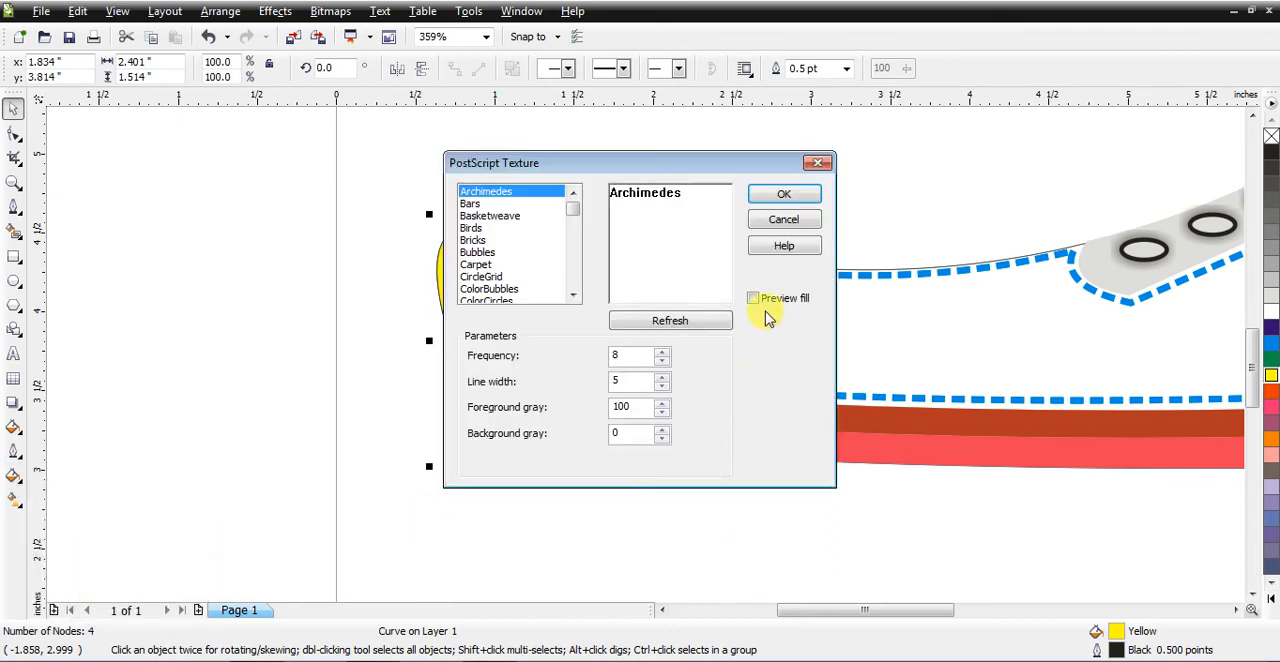
click(470, 203)
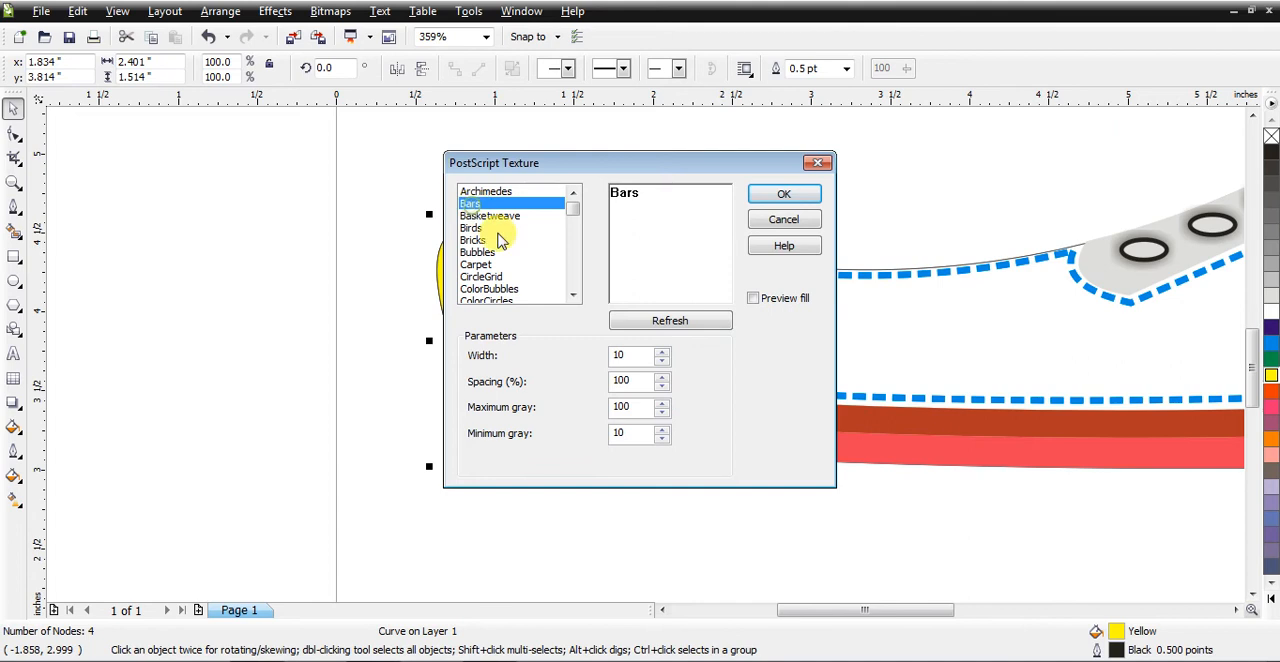
click(753, 298)
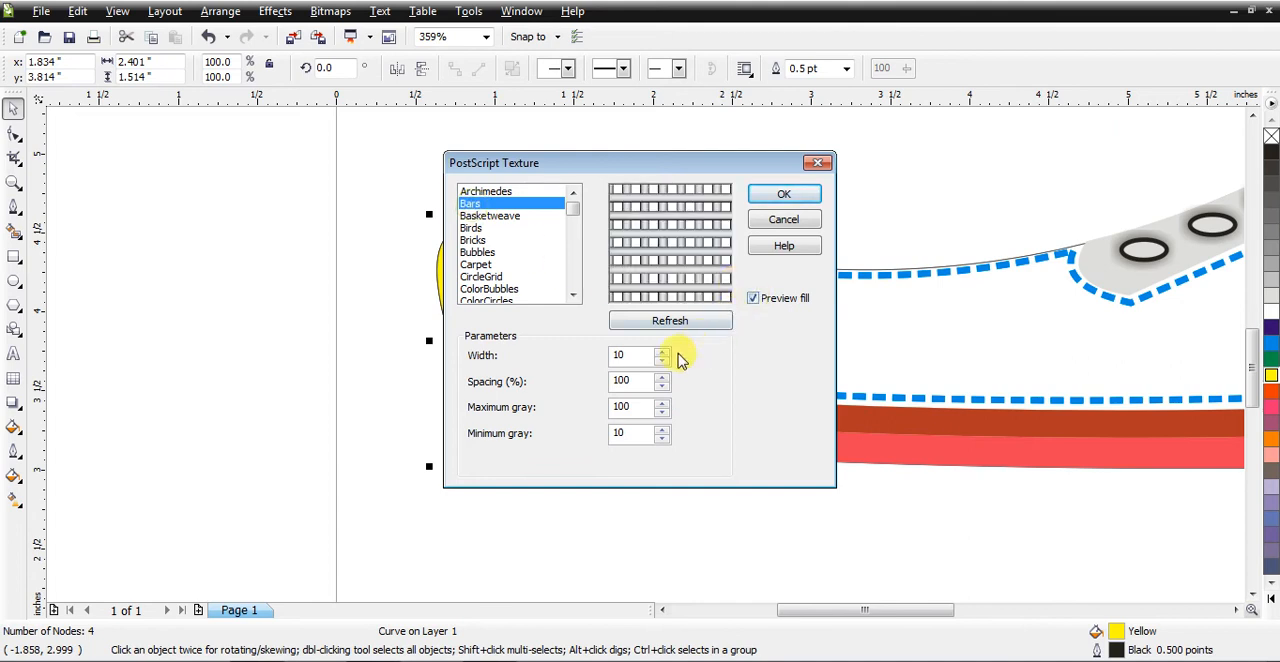
Step: Try a Bars width of 2, set it to 4 and apply the texture to the toe piece
drag(650, 362, 591, 362)
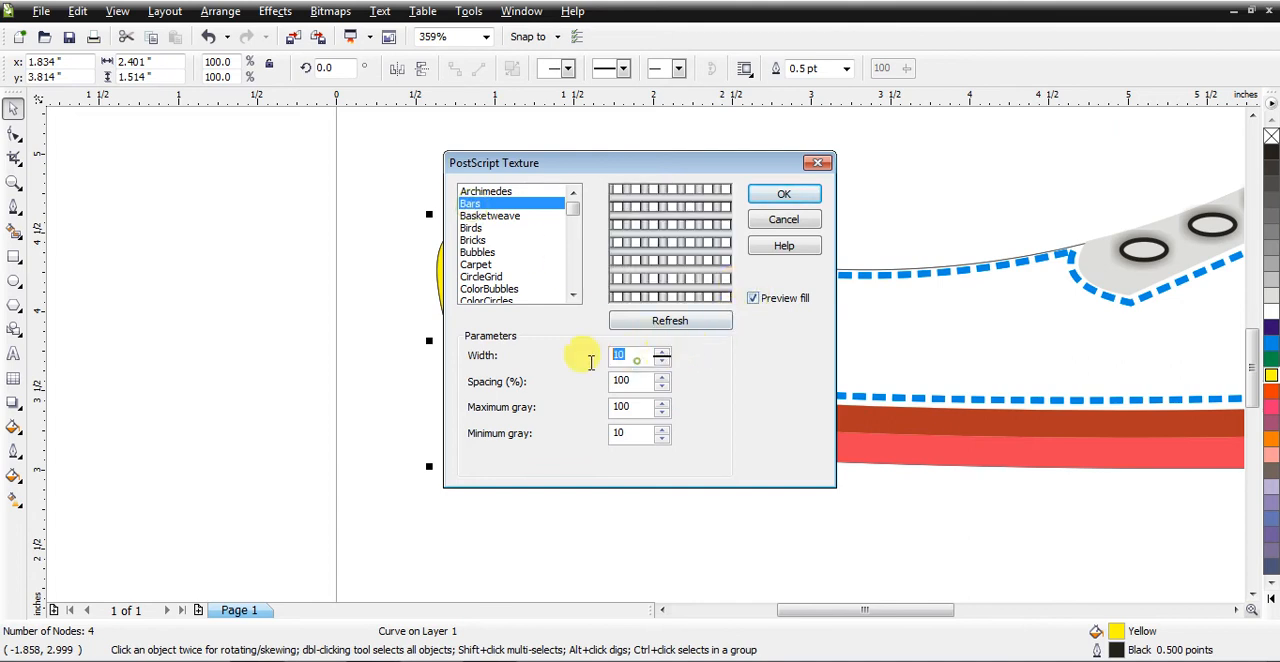
click(648, 333)
drag(632, 356, 608, 362)
text(4)
click(668, 321)
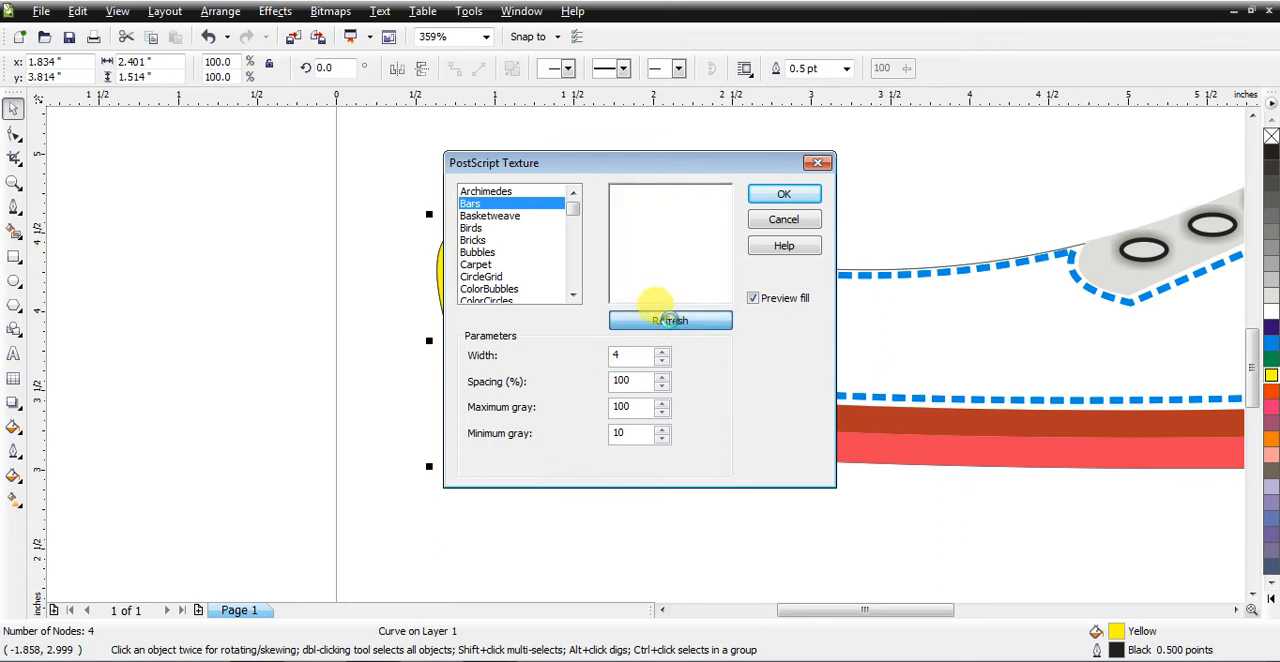
click(789, 197)
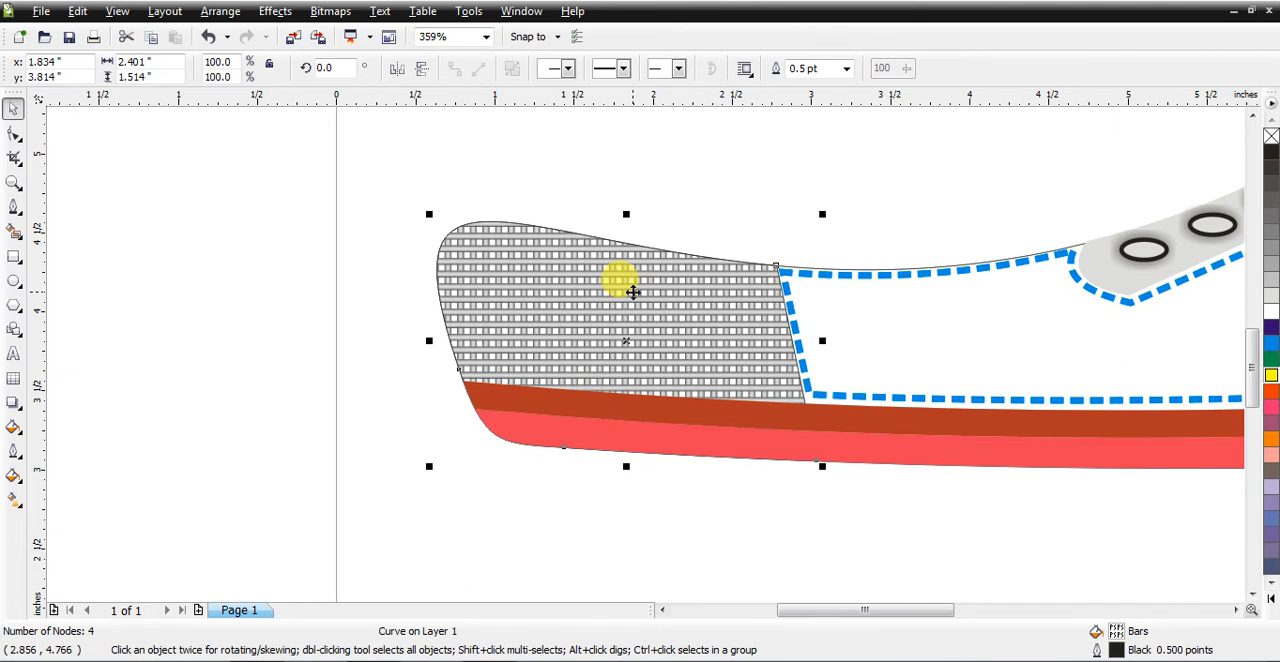
Step: Draw two straight Pen lines: from the frontmost eyelet's centre to the strip's upper edge, and about 0.48 inches from the second eyelet to above the first
key(F3)
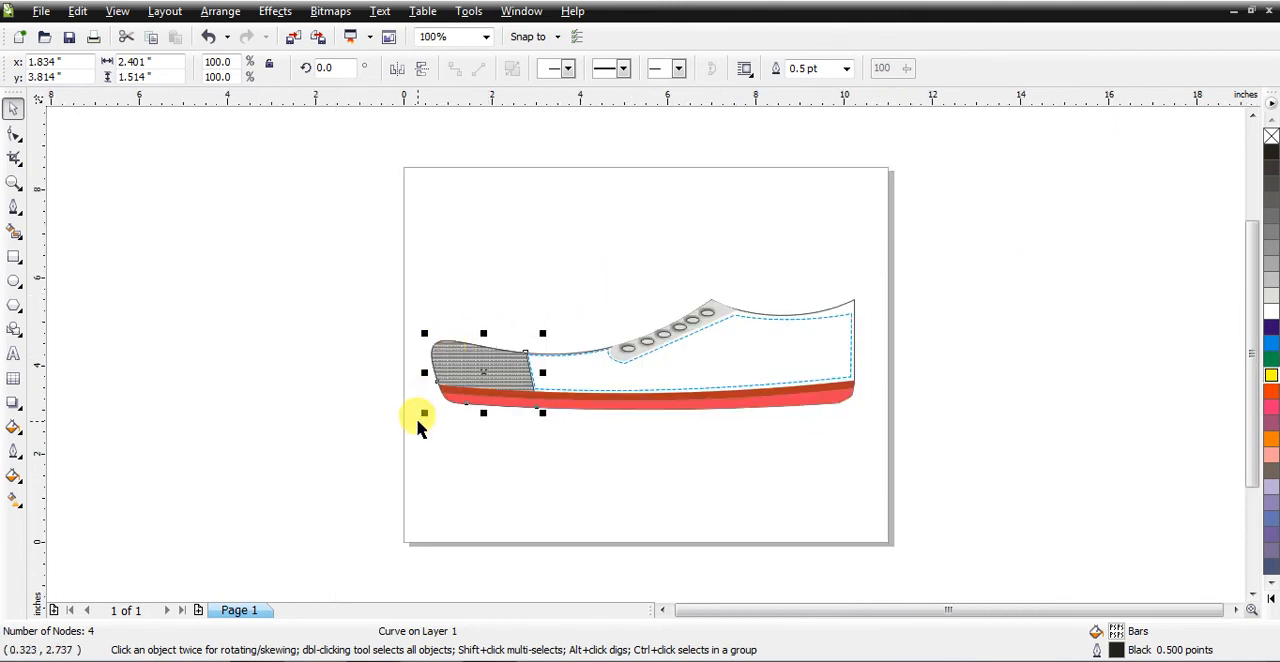
click(13, 183)
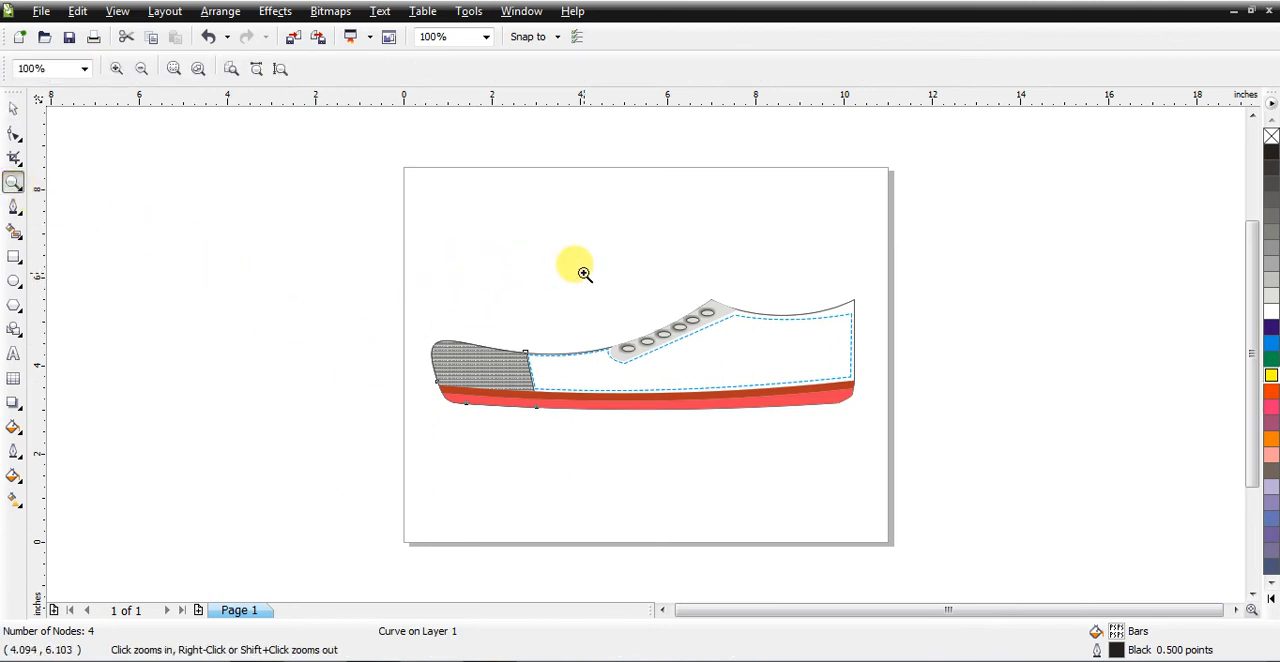
drag(581, 265, 766, 408)
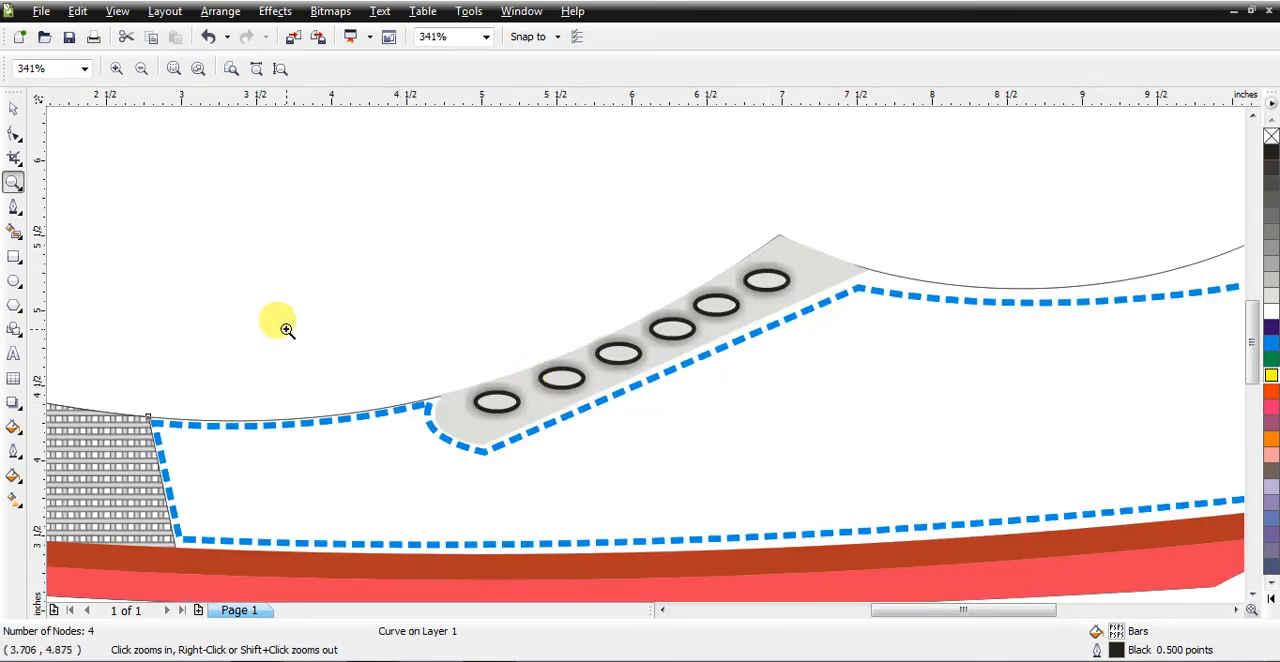
click(14, 207)
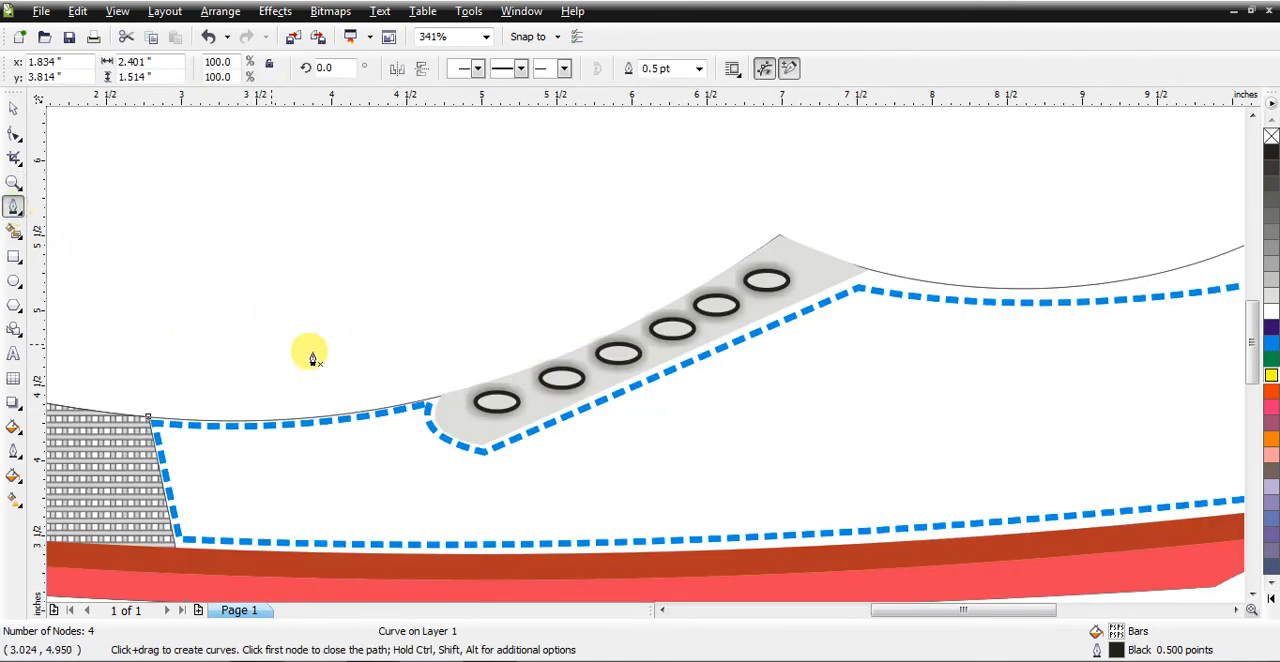
click(497, 400)
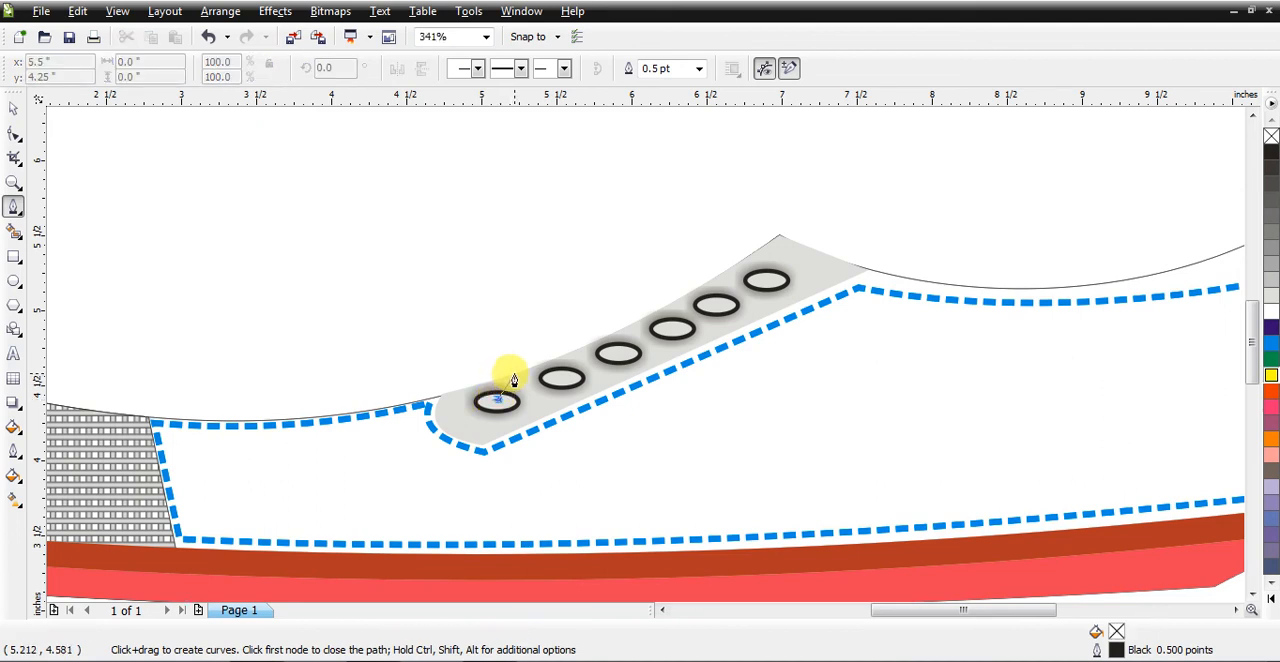
click(562, 378)
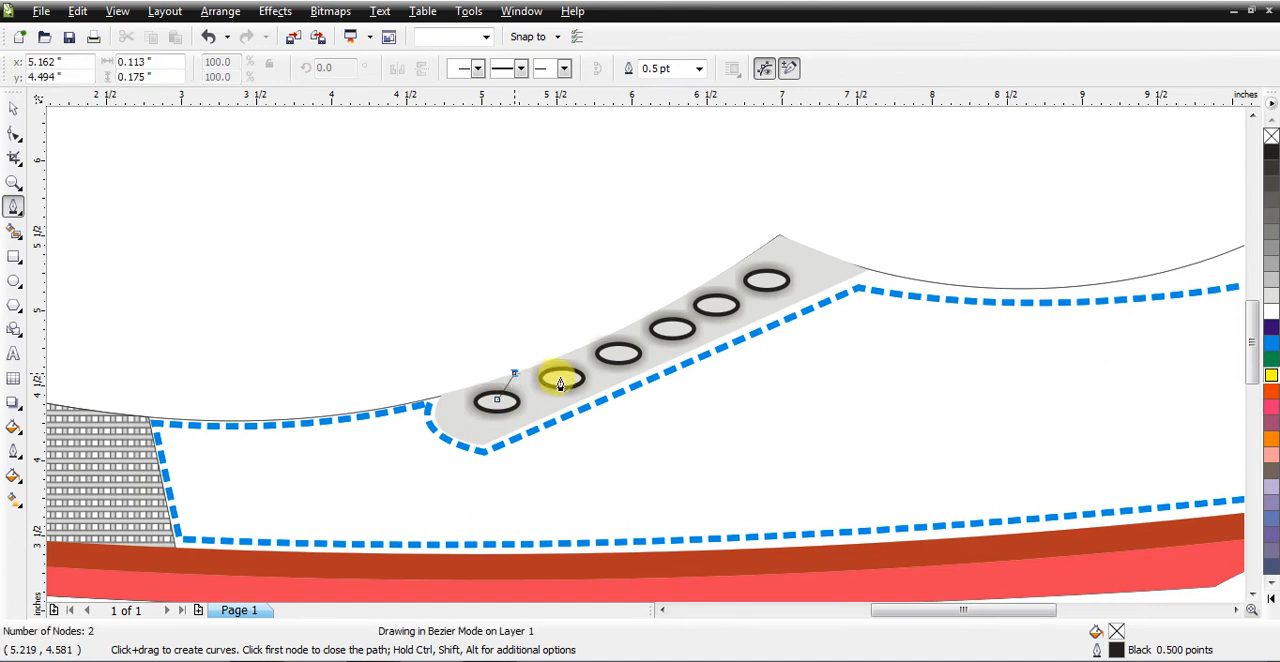
click(491, 384)
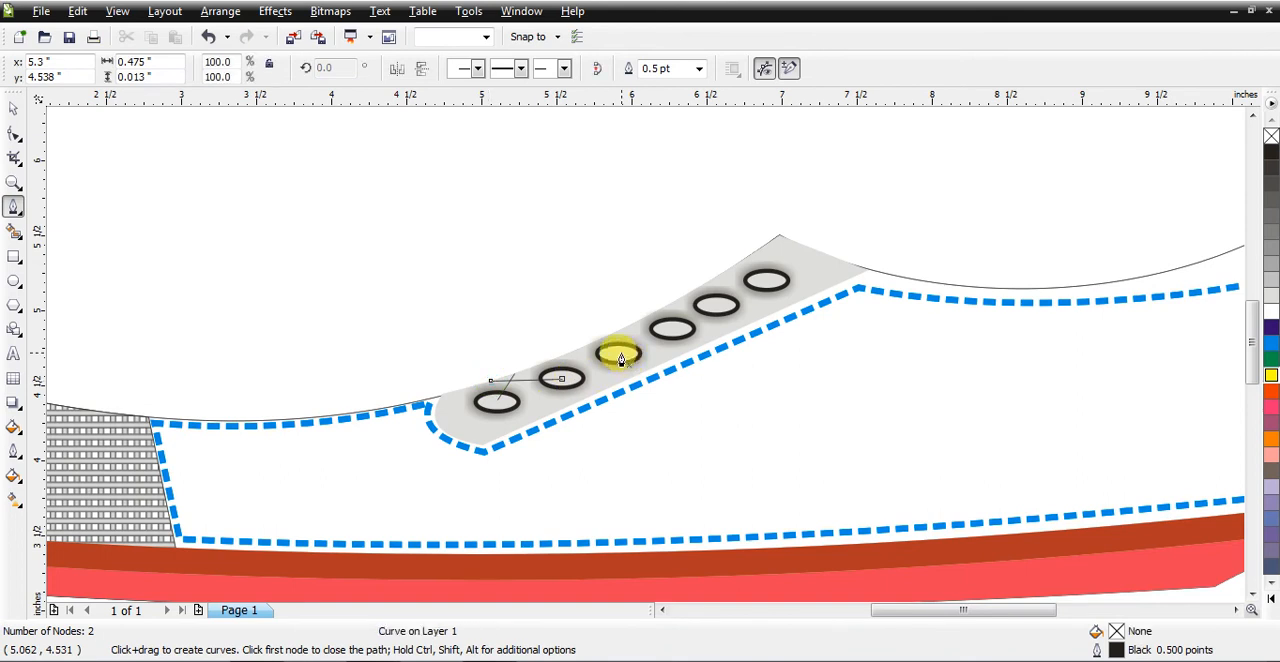
Step: Draw three straight Pen lines: about 0.18 inches up from the third eyelet, fourth eyelet to above the third, and about 0.22 inches up from the fifth
click(621, 353)
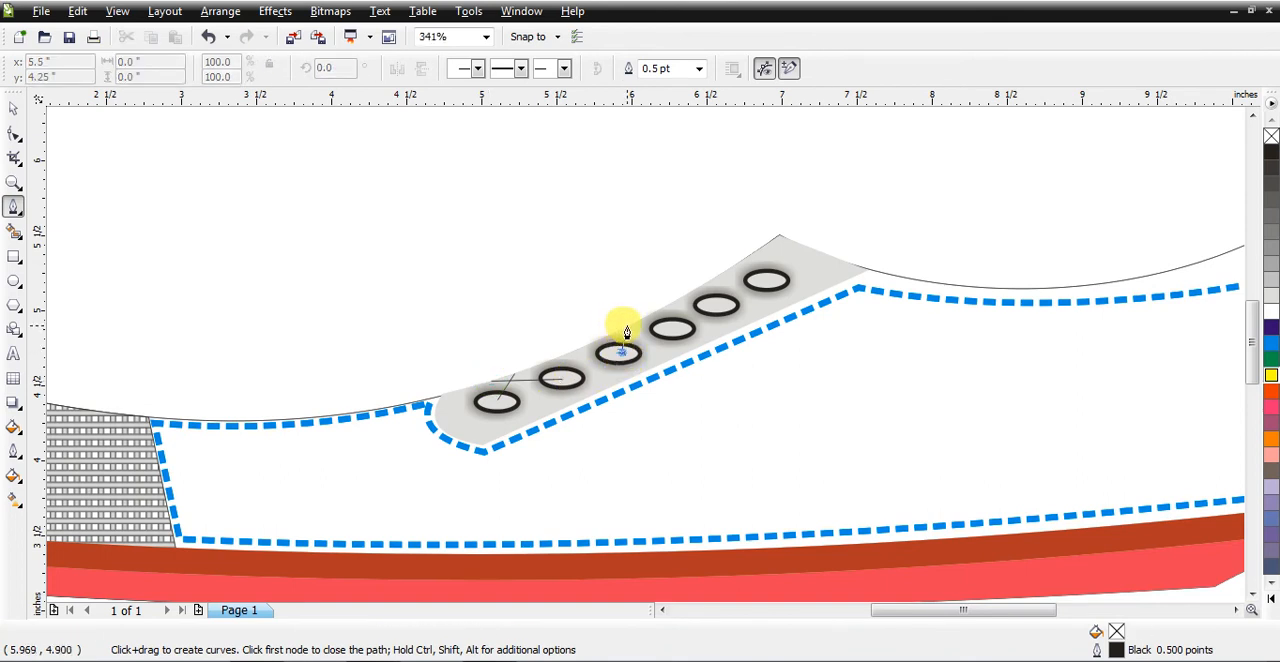
click(629, 326)
key(Escape)
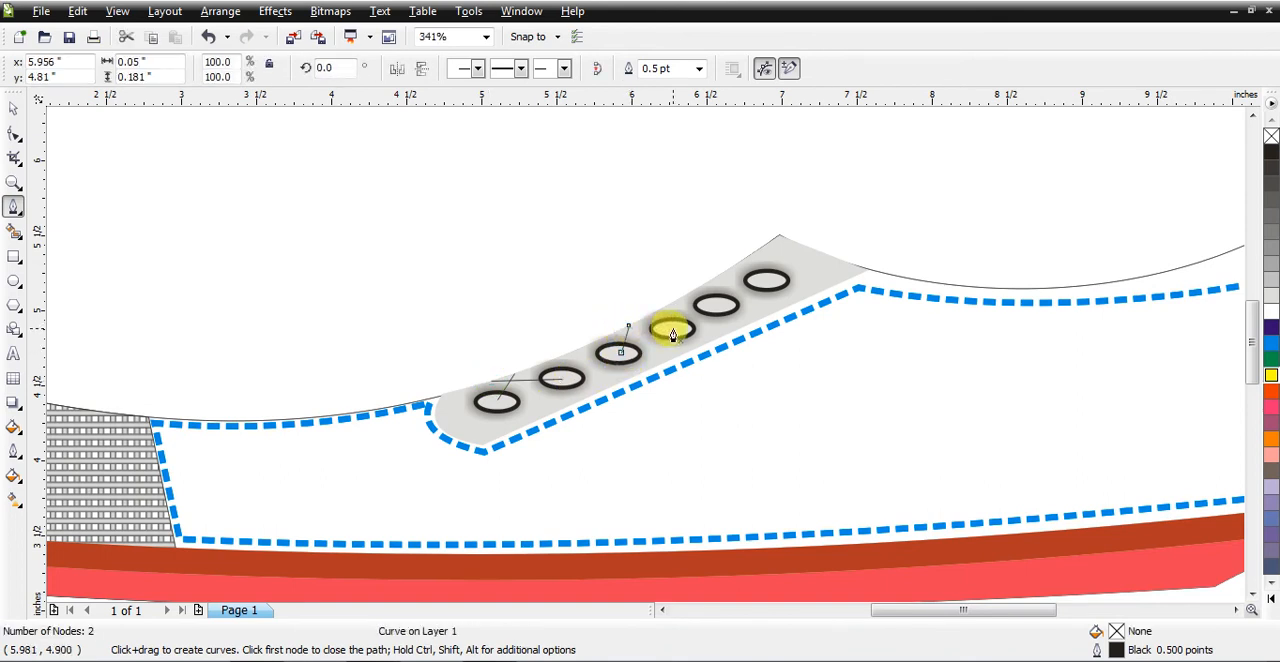
click(673, 328)
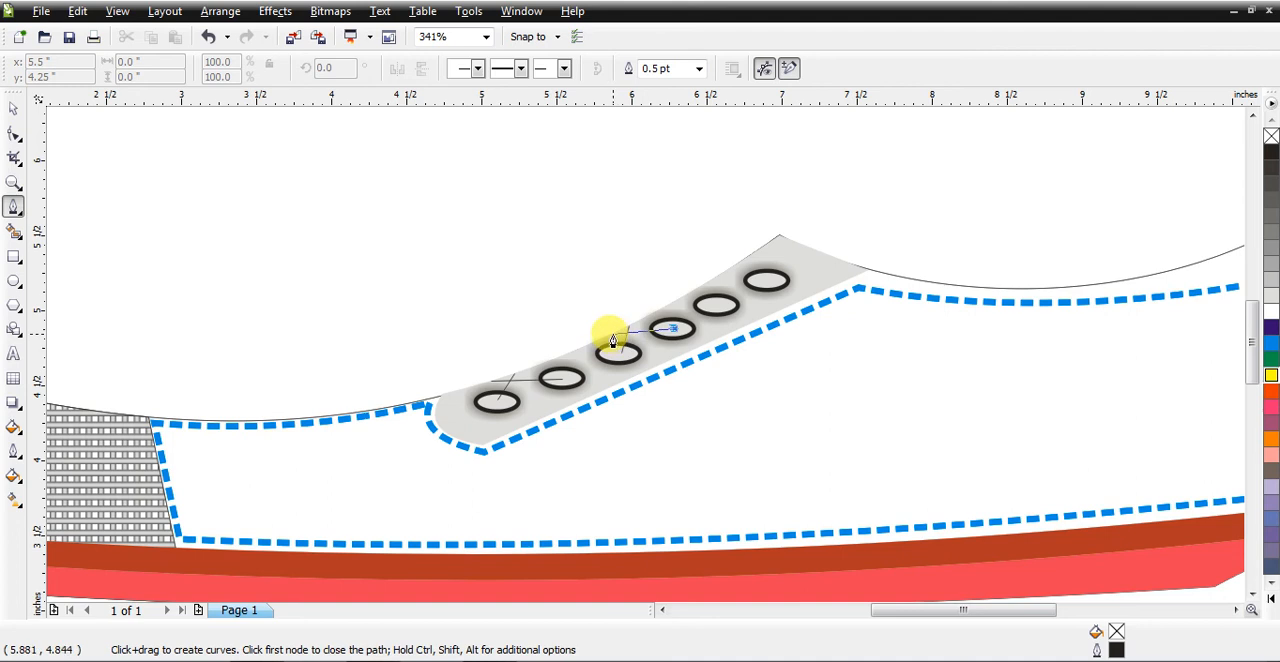
click(613, 341)
key(Escape)
click(715, 312)
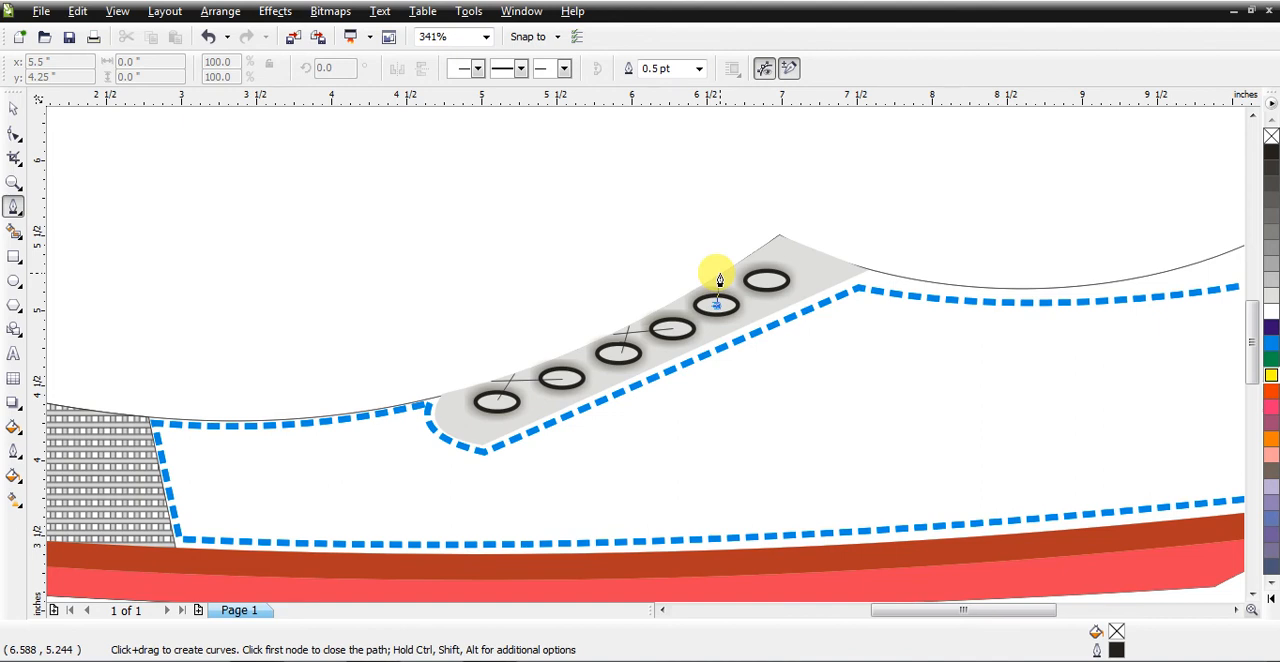
click(719, 272)
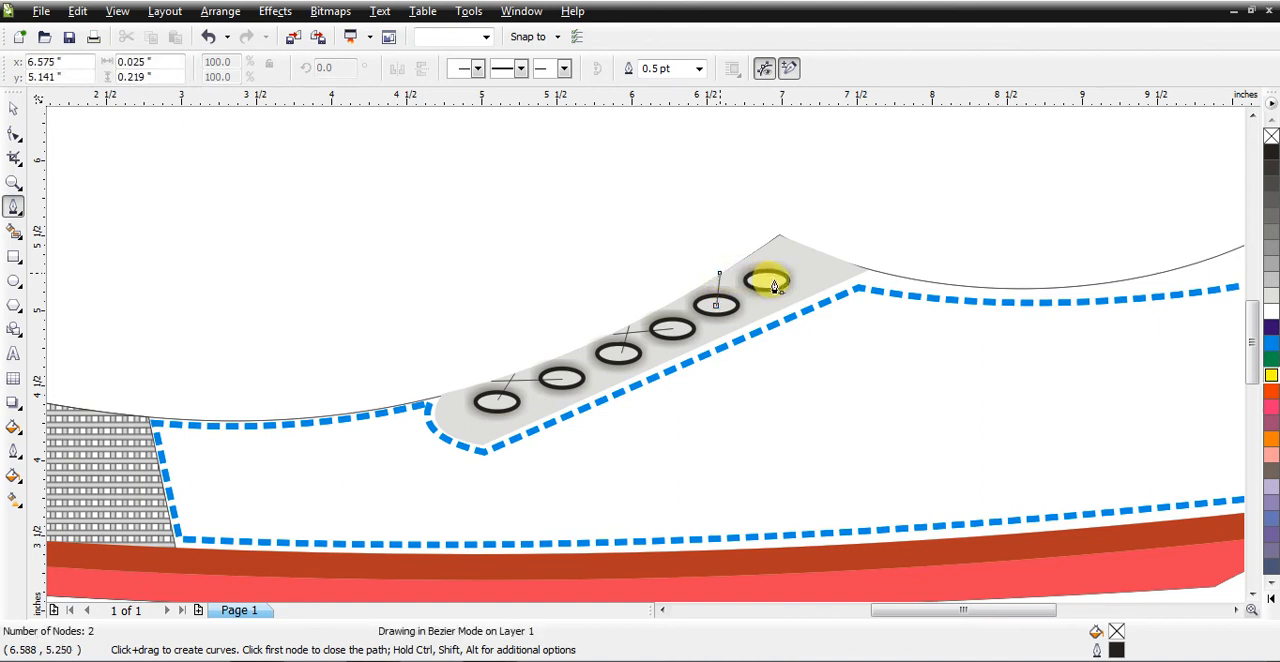
key(Escape)
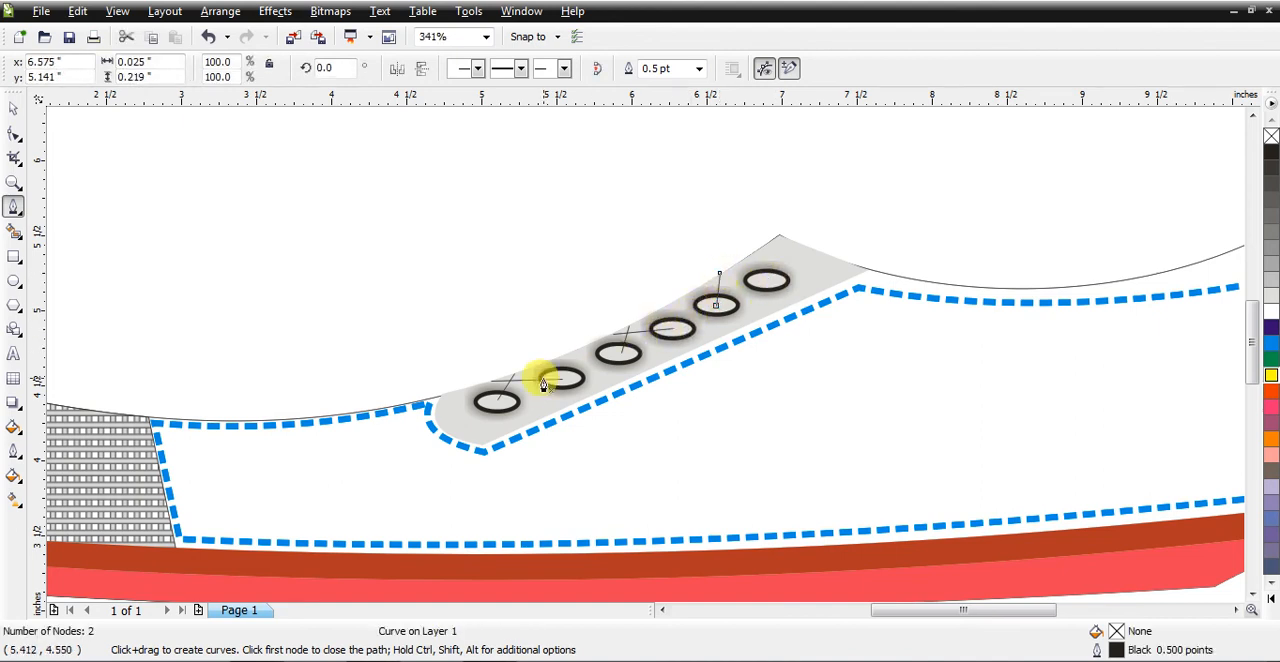
Step: Select all five straight lace lines on the eyelet strip, try an 8 pt outline, and set their outline width to 2 pt
click(14, 107)
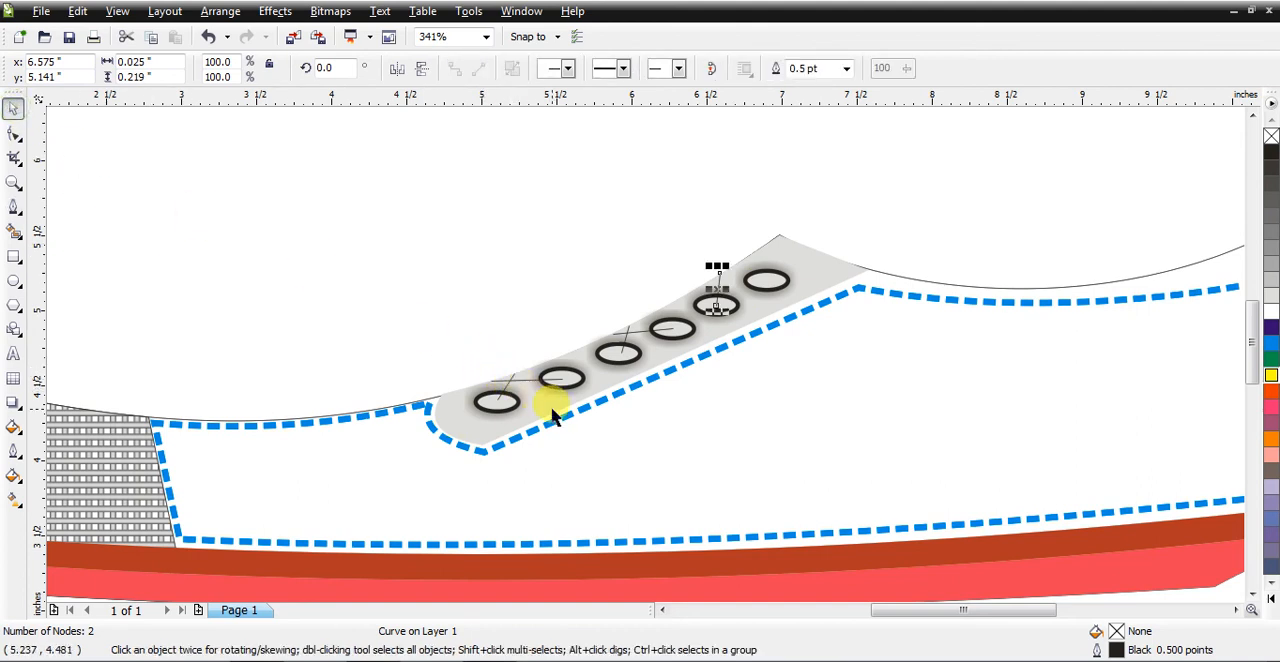
click(16, 184)
drag(420, 249, 814, 423)
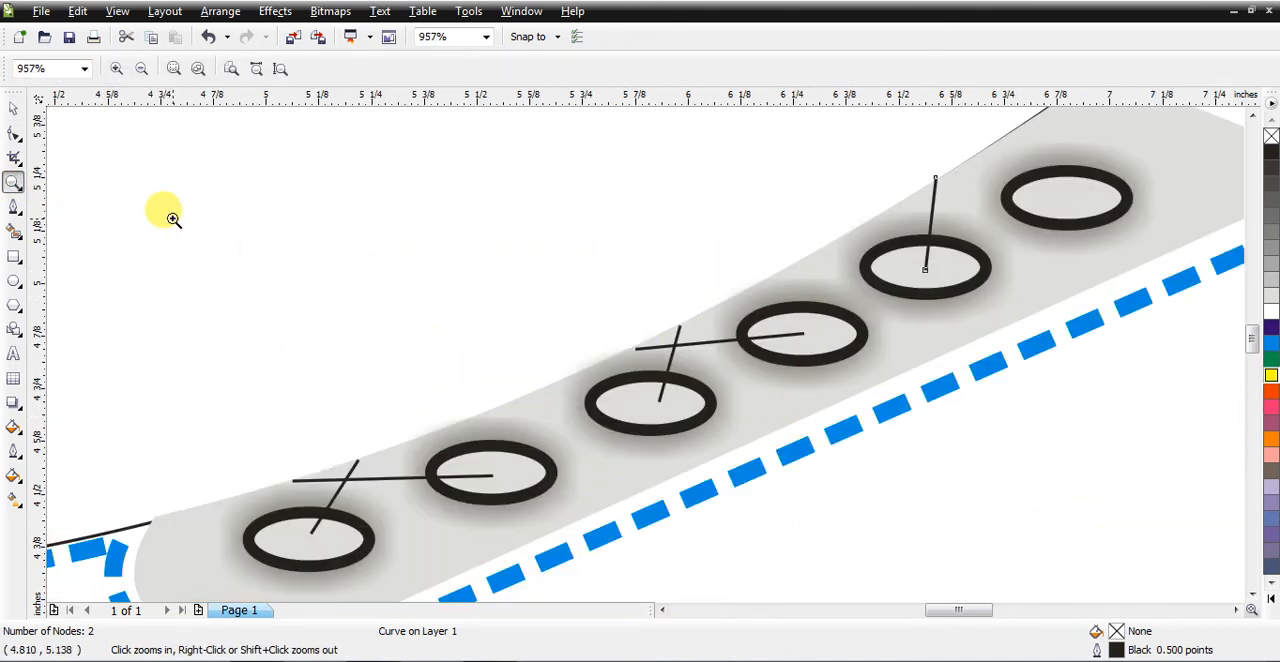
click(13, 108)
click(352, 391)
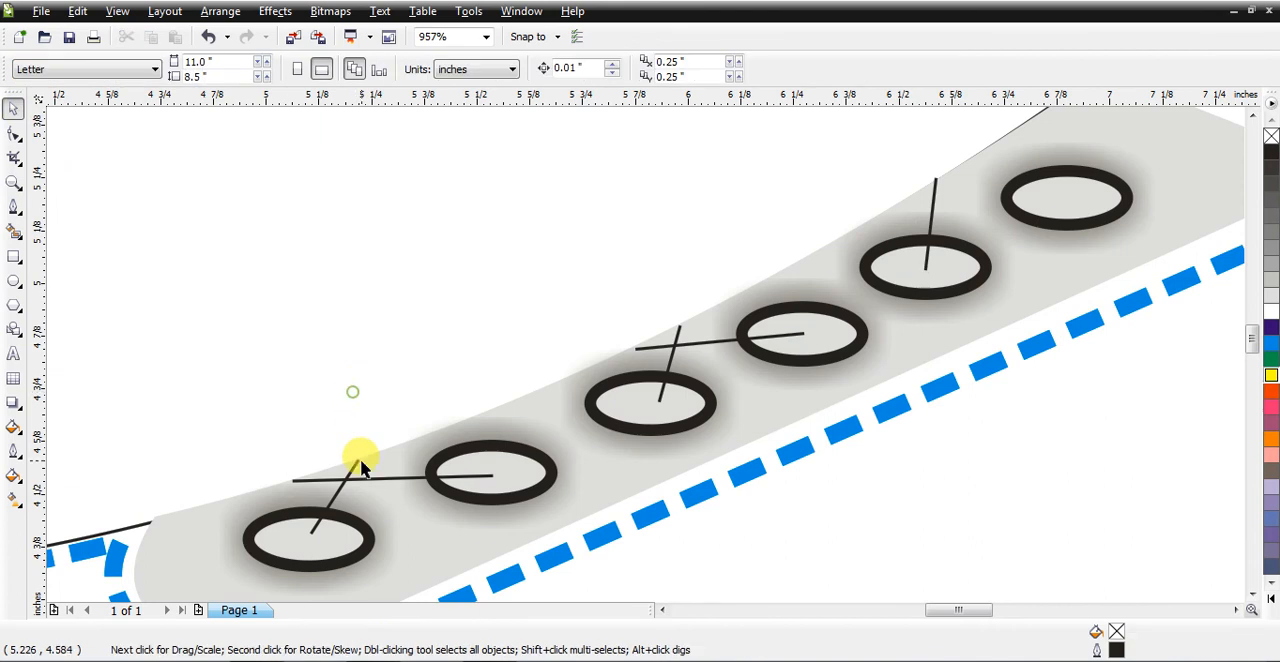
click(355, 472)
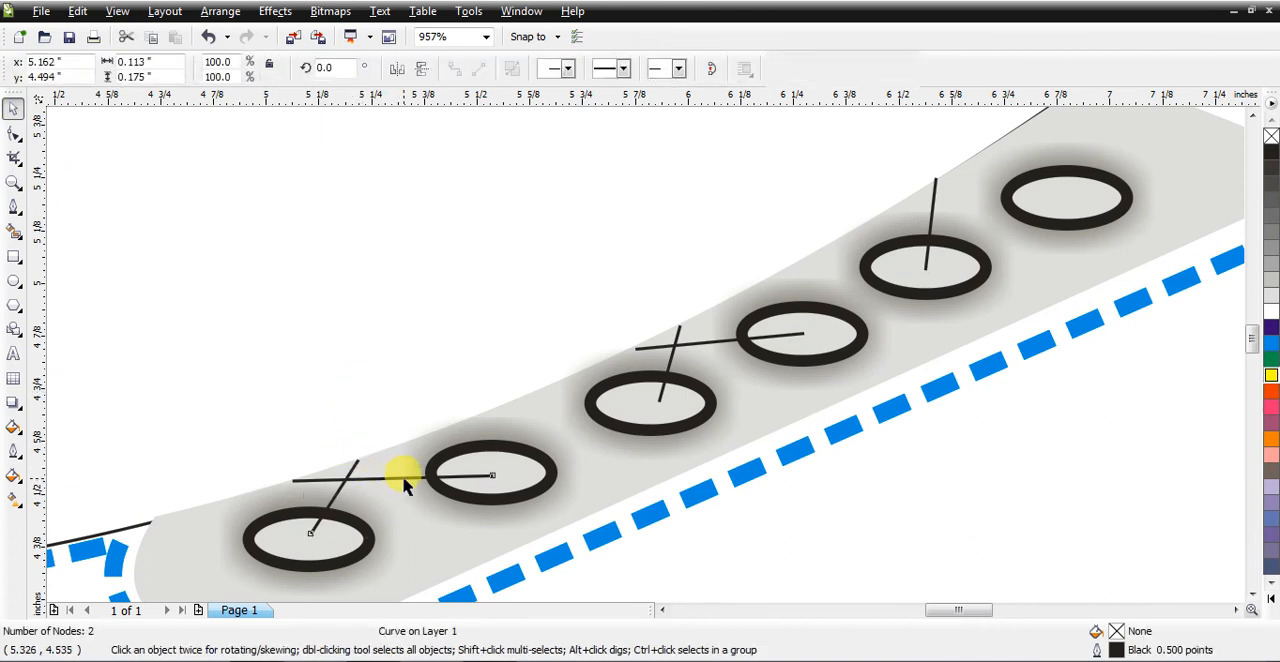
shift+click(402, 479)
shift+click(671, 354)
shift+click(694, 342)
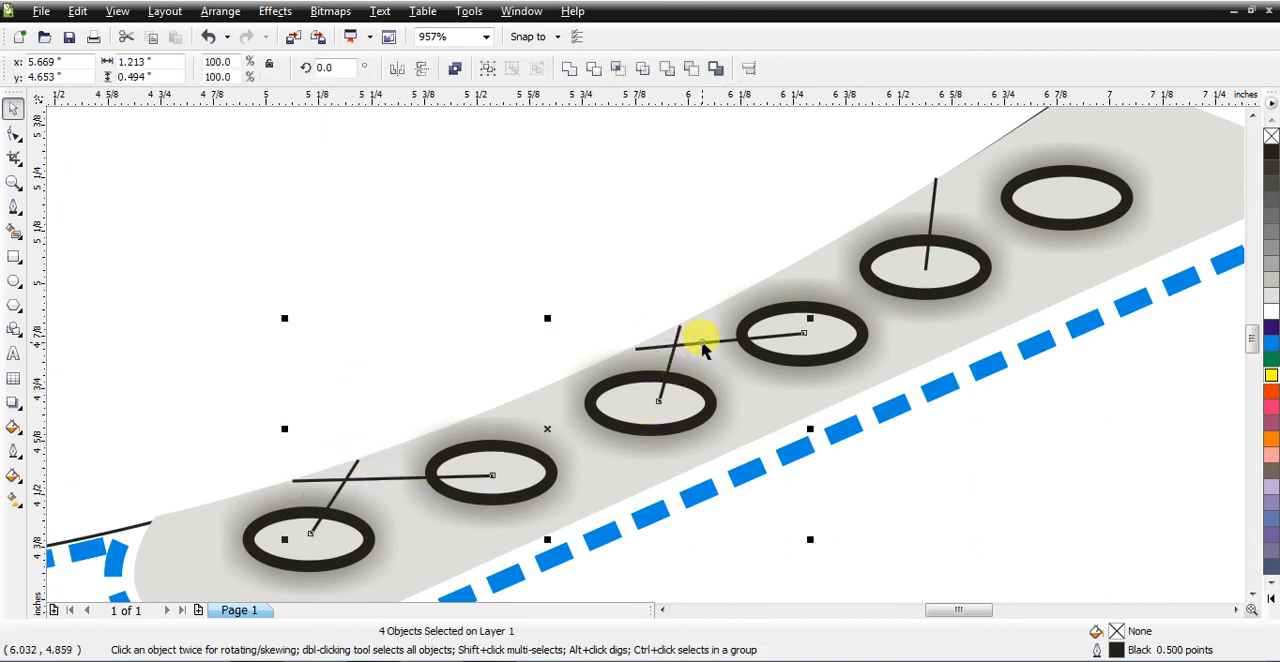
shift+click(936, 210)
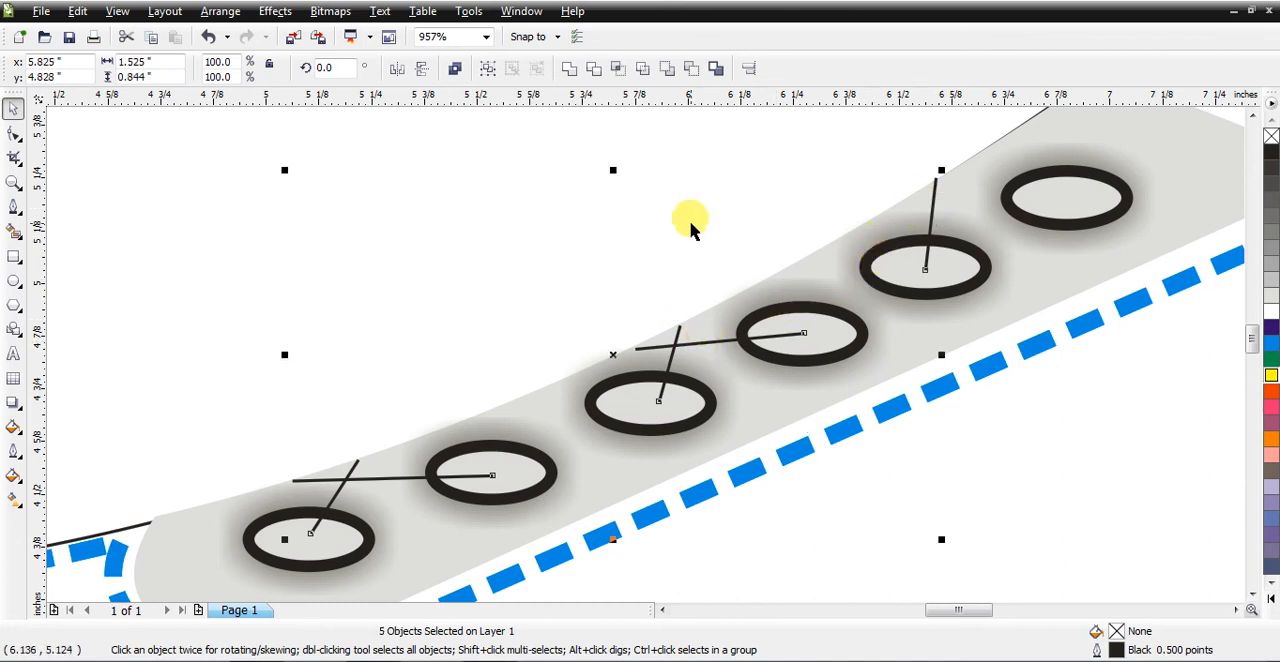
click(15, 452)
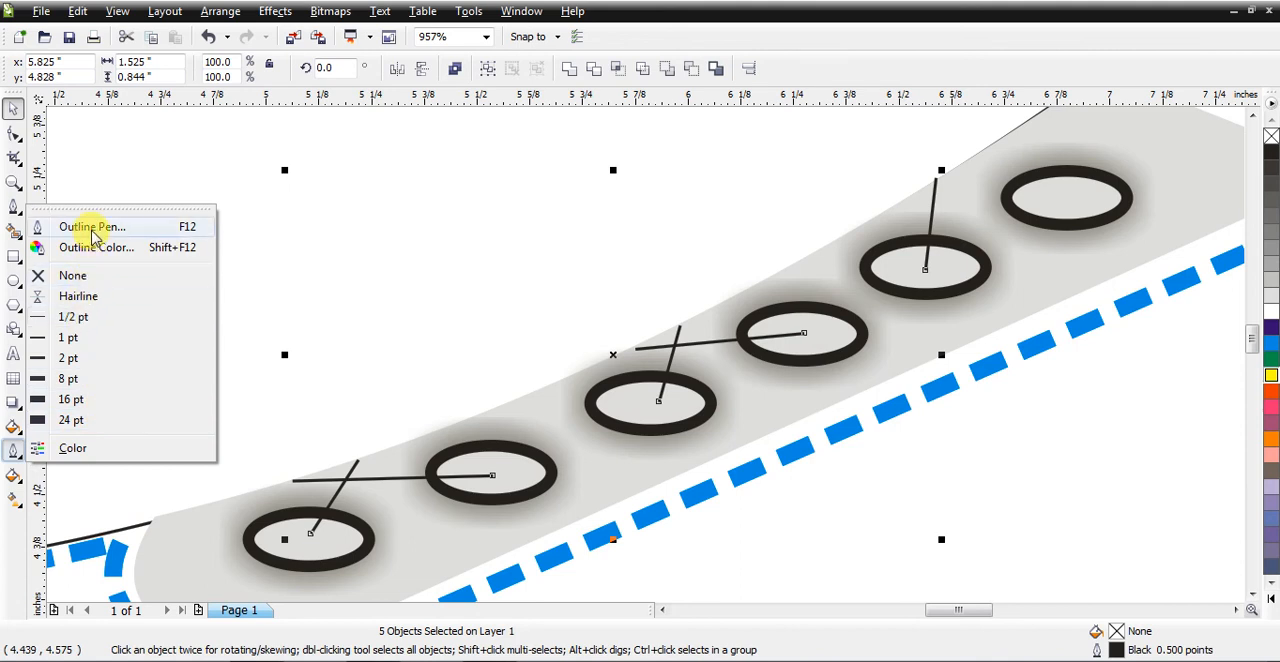
click(68, 379)
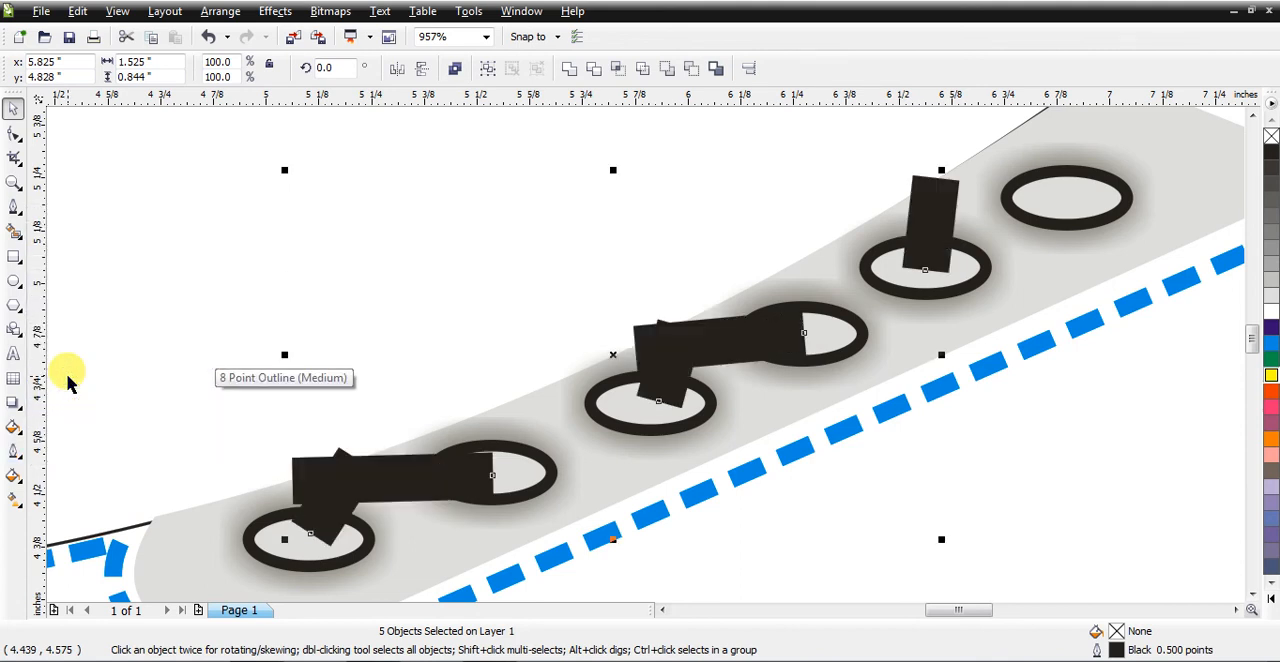
click(14, 452)
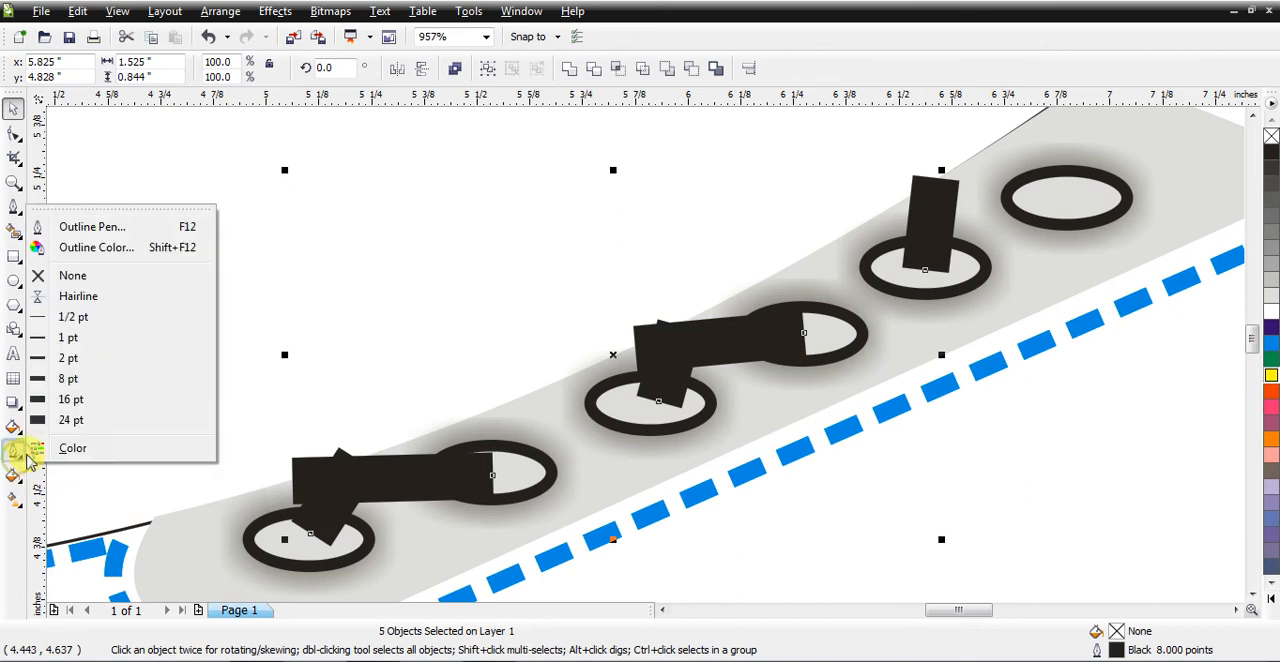
click(67, 358)
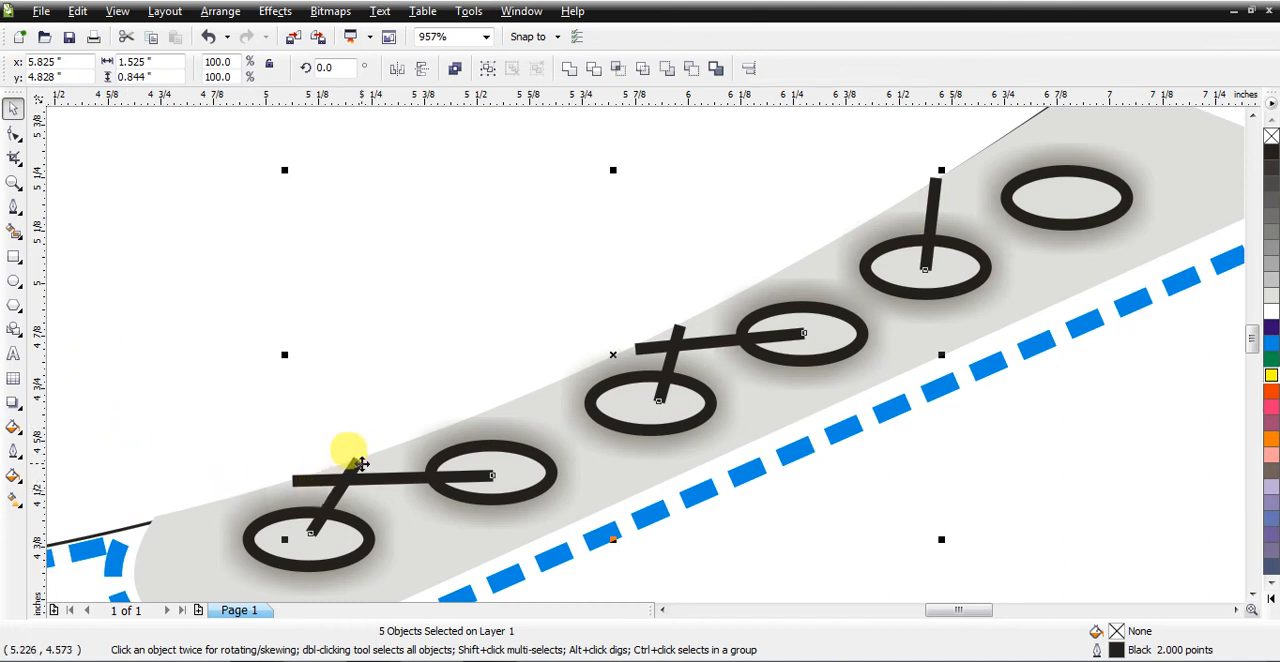
Step: Give the five selected lace lines rounded line caps through the Outline Pen settings
click(14, 452)
click(108, 227)
drag(618, 158, 887, 133)
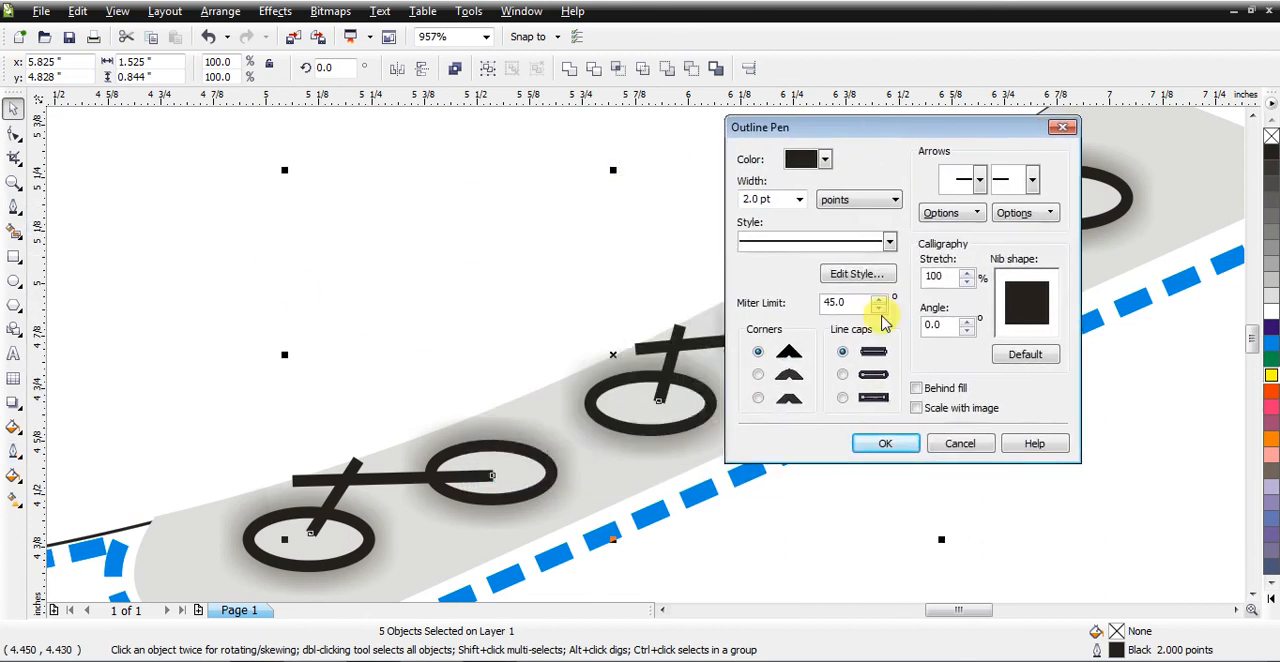
click(842, 375)
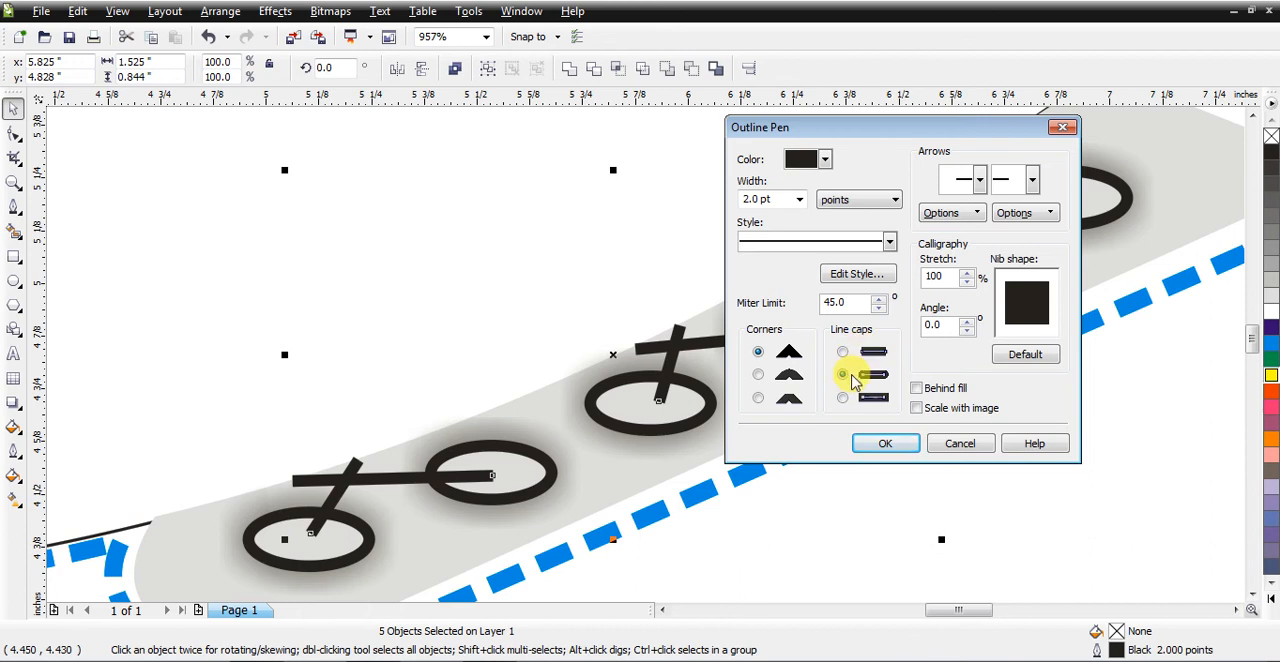
click(880, 444)
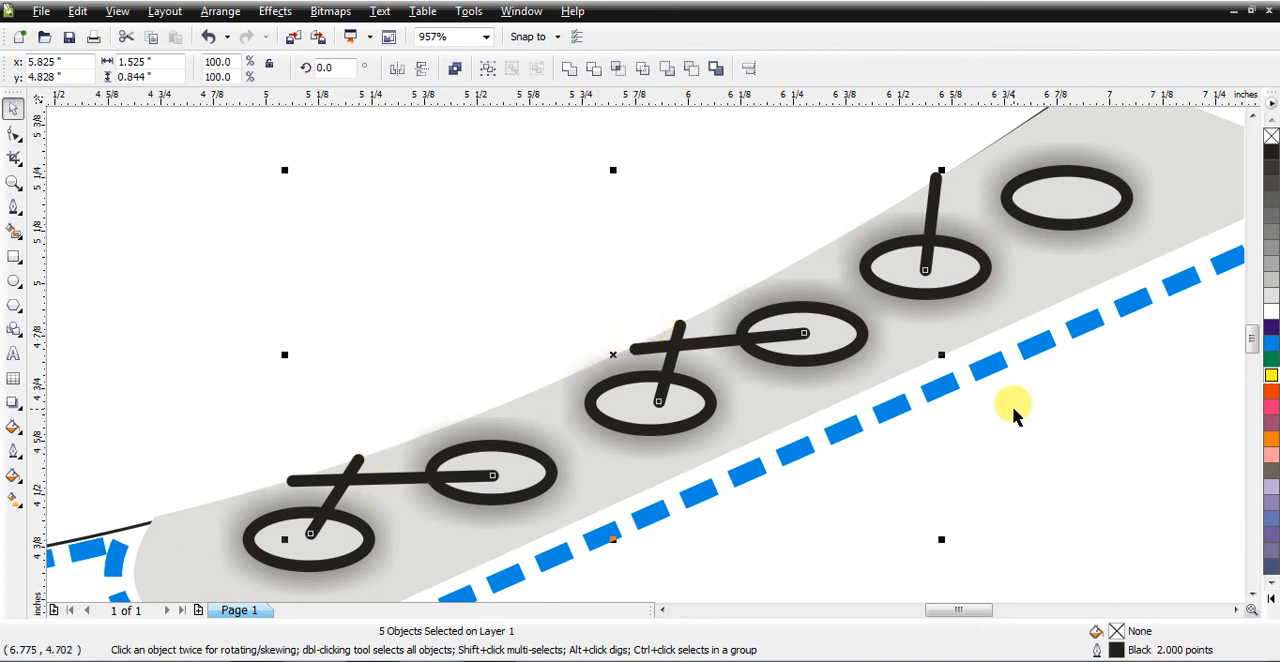
Step: Draw a wavy Freehand lace about 2.26 by 2.46 inches from the rearmost eyelet's centre, across the side panel and sole, to below the shoe
key(shift+F4)
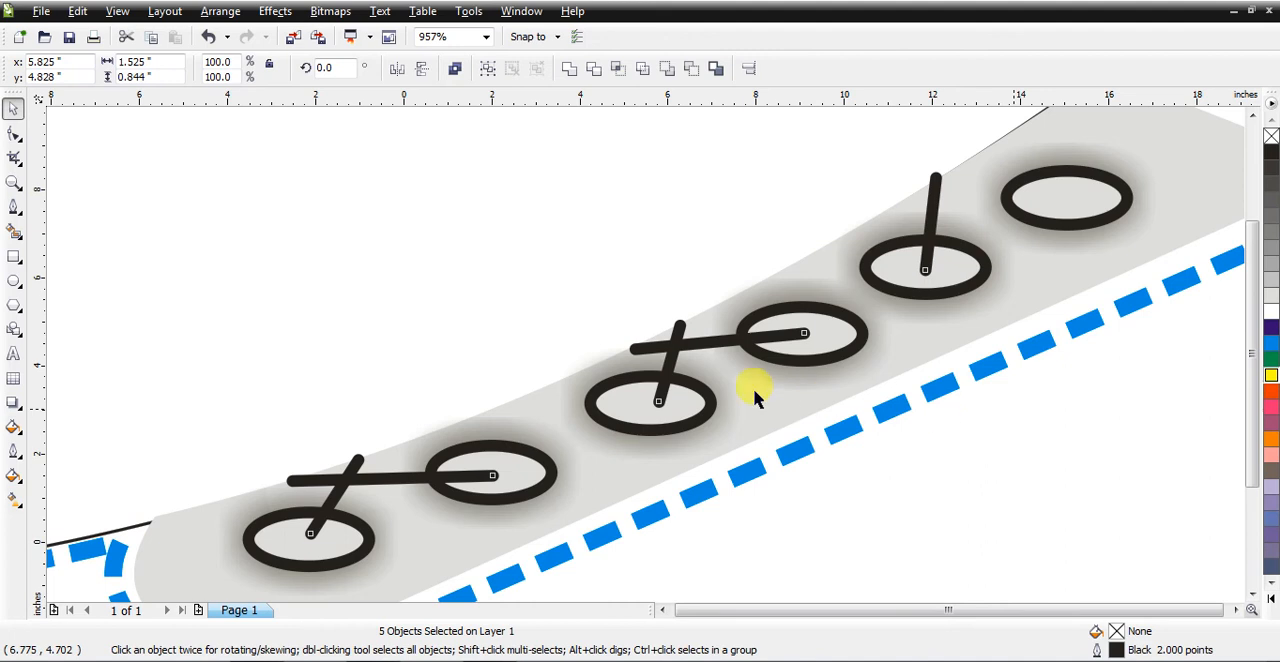
click(13, 182)
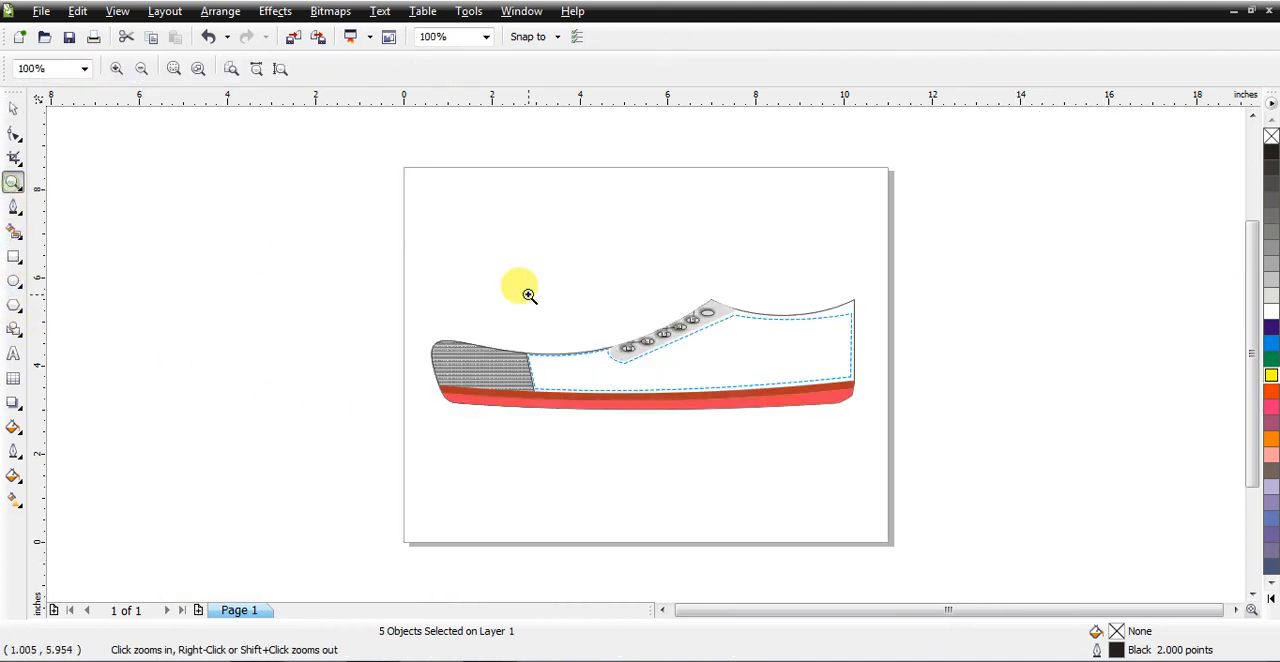
drag(654, 276, 784, 440)
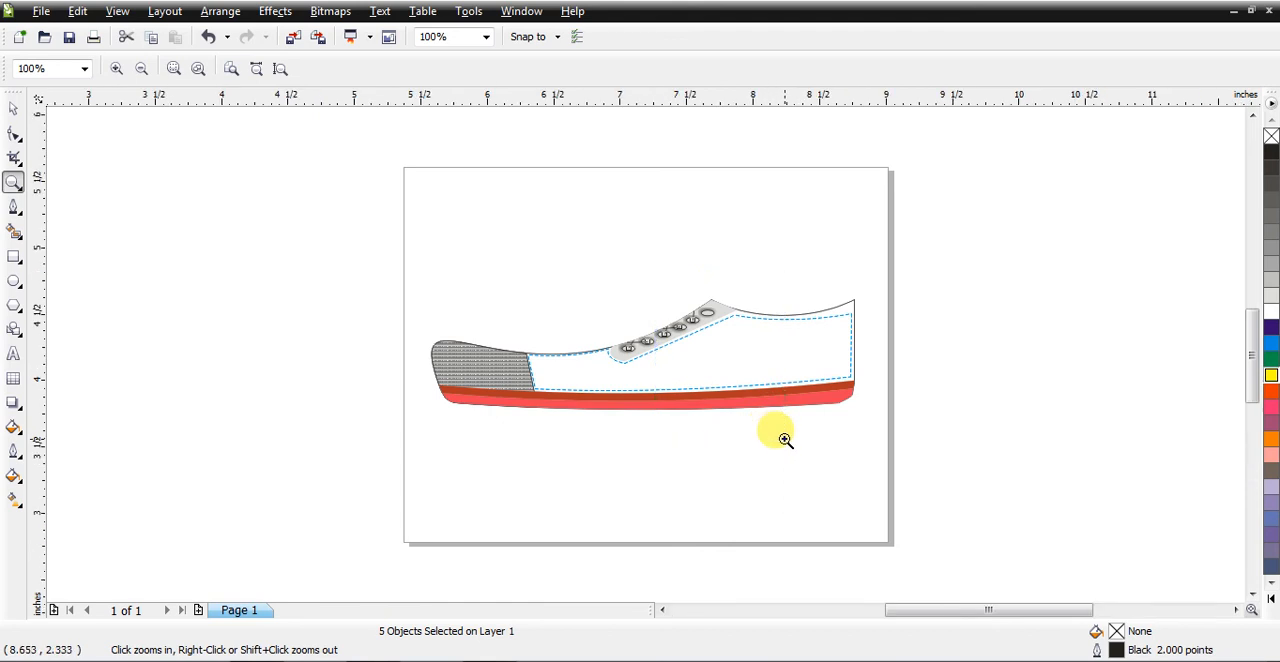
click(19, 214)
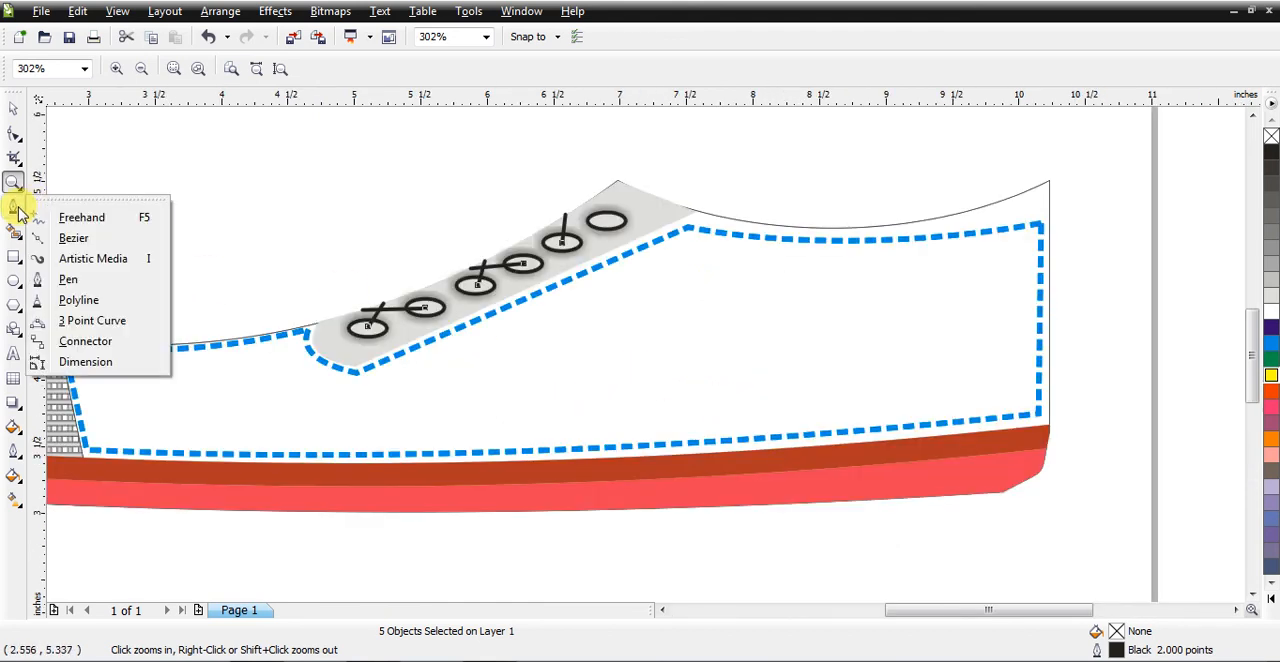
click(80, 217)
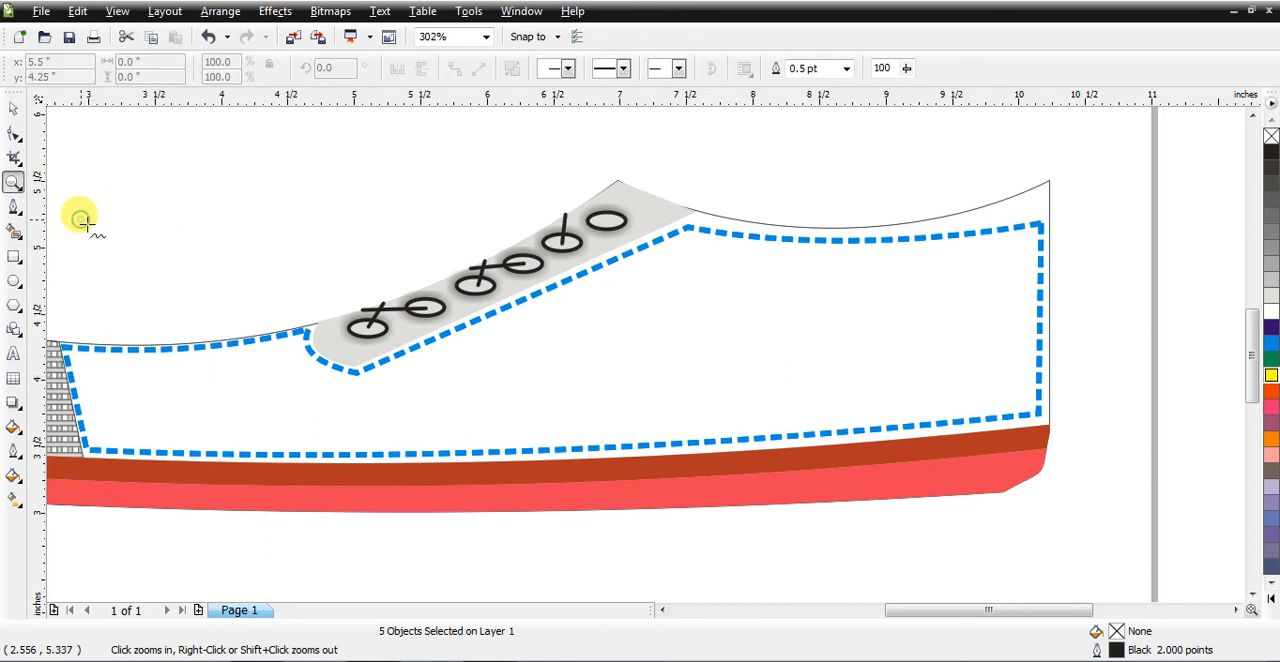
click(607, 220)
mouse_move(607, 220)
mouse_down()
mouse_move(632, 275)
mouse_move(577, 348)
mouse_move(559, 399)
mouse_move(530, 414)
mouse_move(530, 451)
mouse_move(486, 512)
mouse_move(331, 547)
mouse_up()
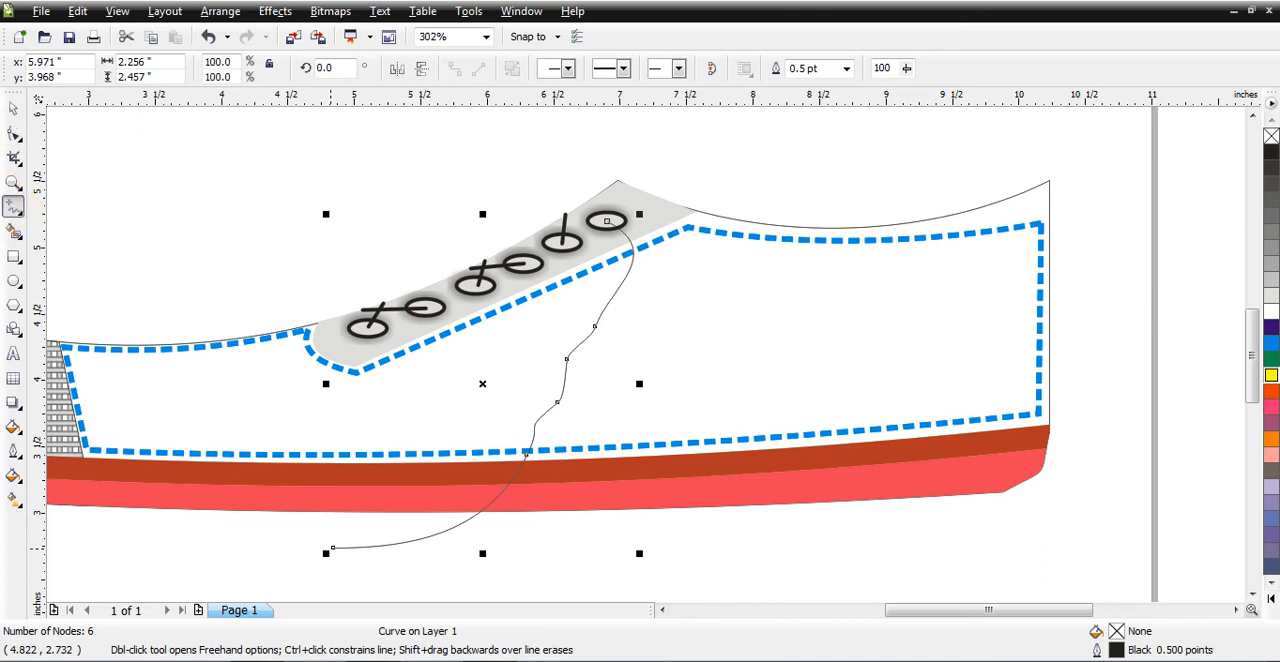
Step: Try 4 pt and 8 pt outlines on the hanging lace, and set its width to 4 pt
click(846, 68)
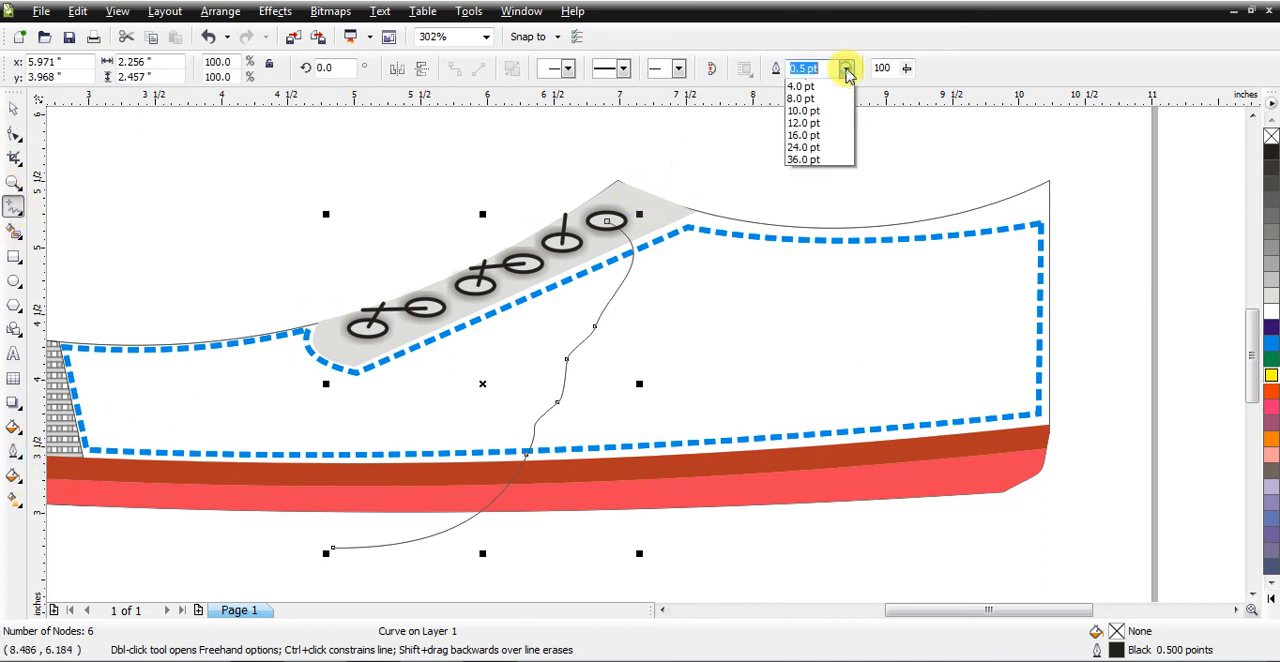
click(819, 184)
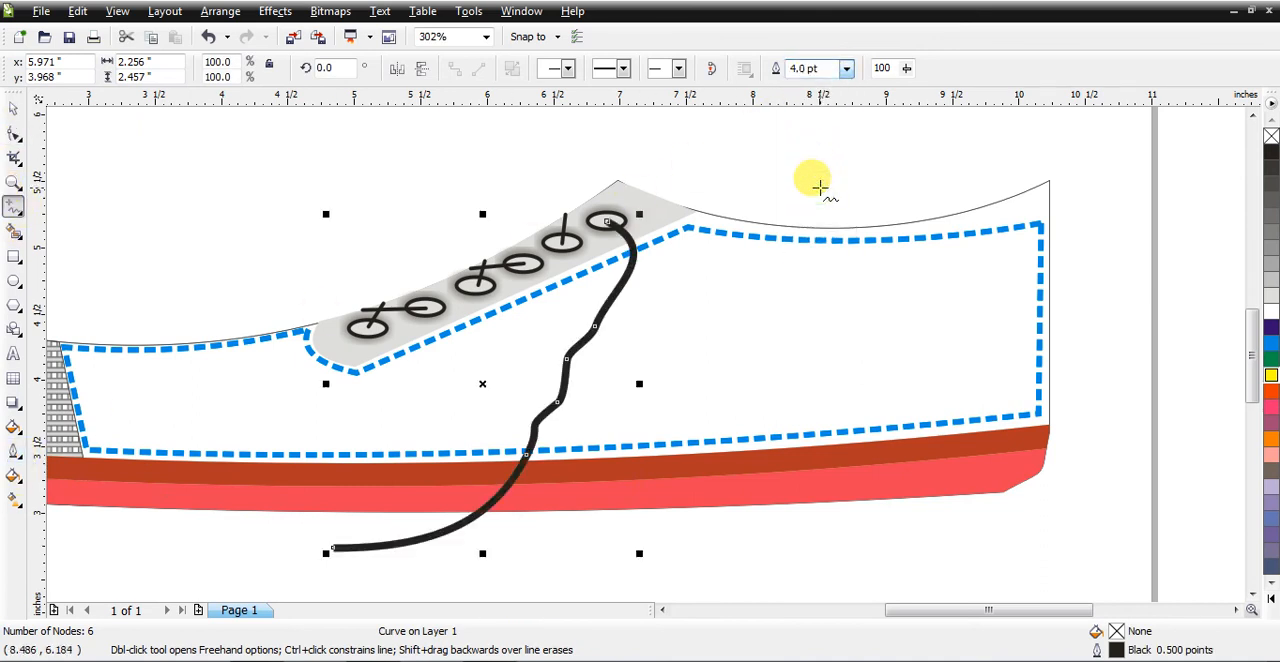
click(846, 69)
click(815, 196)
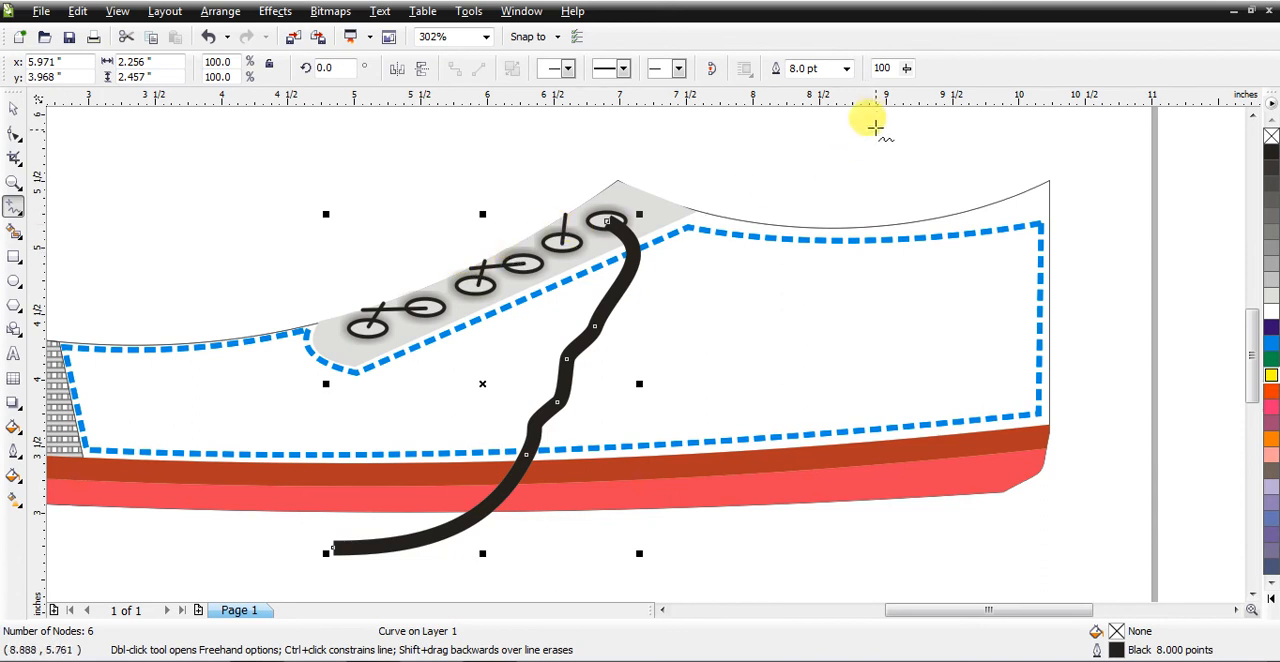
click(846, 68)
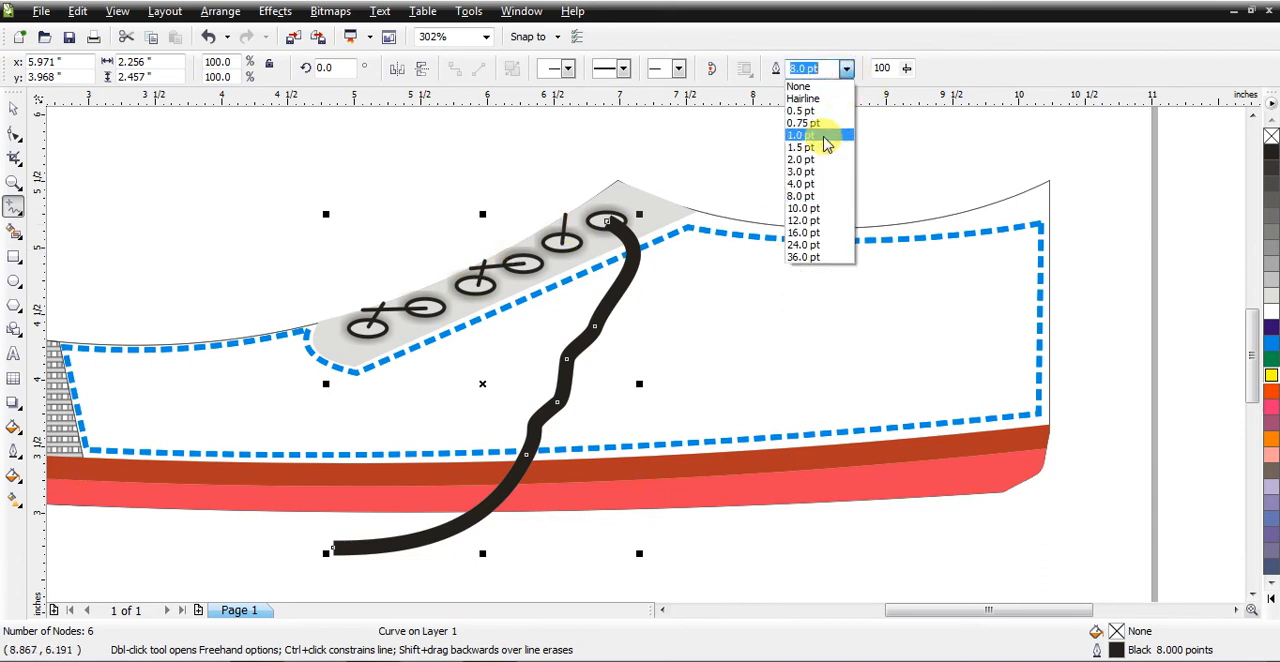
click(806, 184)
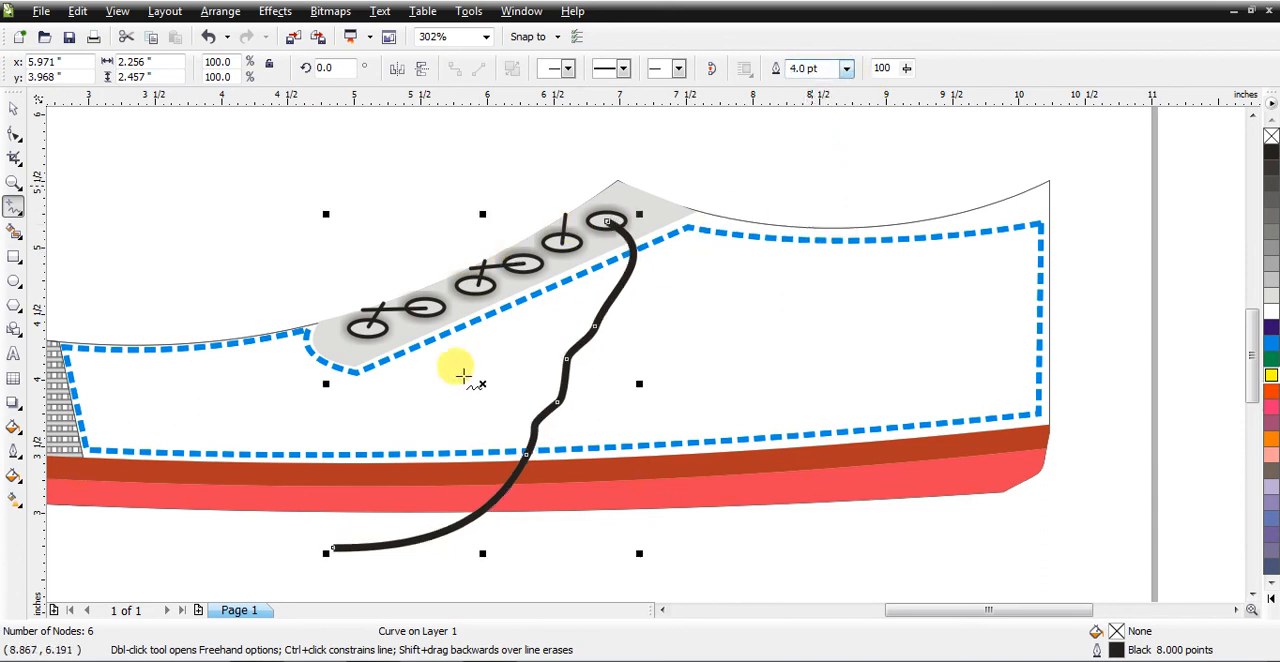
Step: Apply rounded line caps to the hanging lace through the Outline Pen settings
click(14, 451)
click(94, 228)
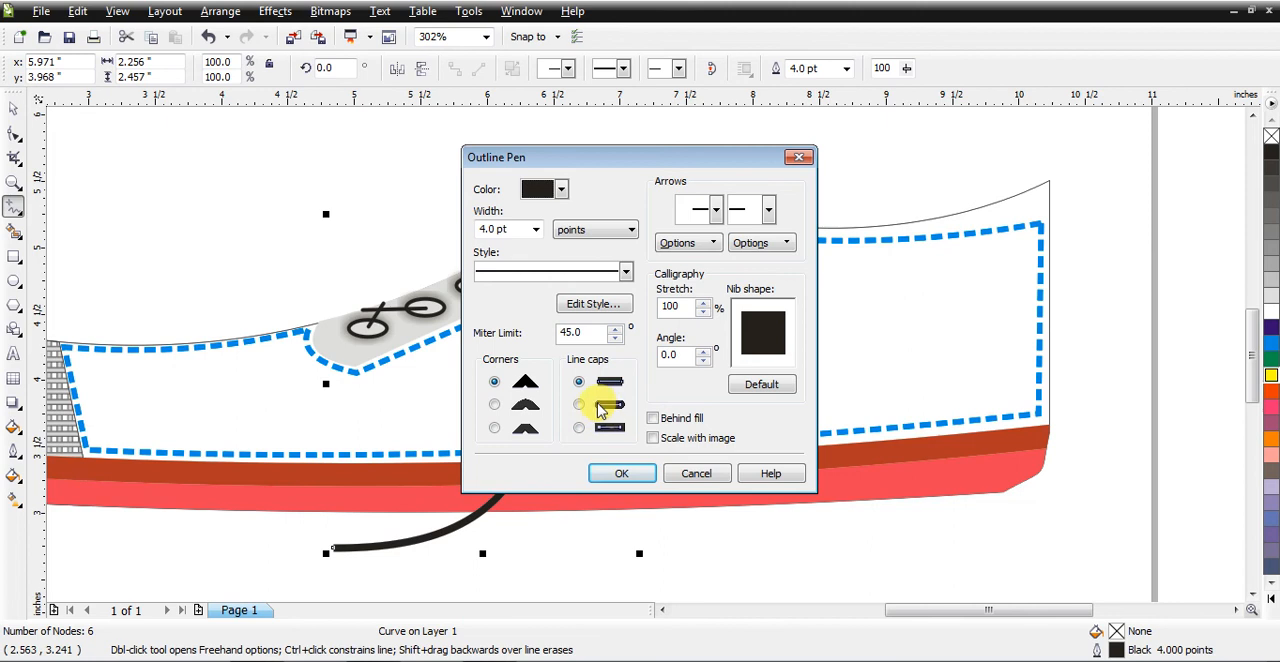
click(622, 474)
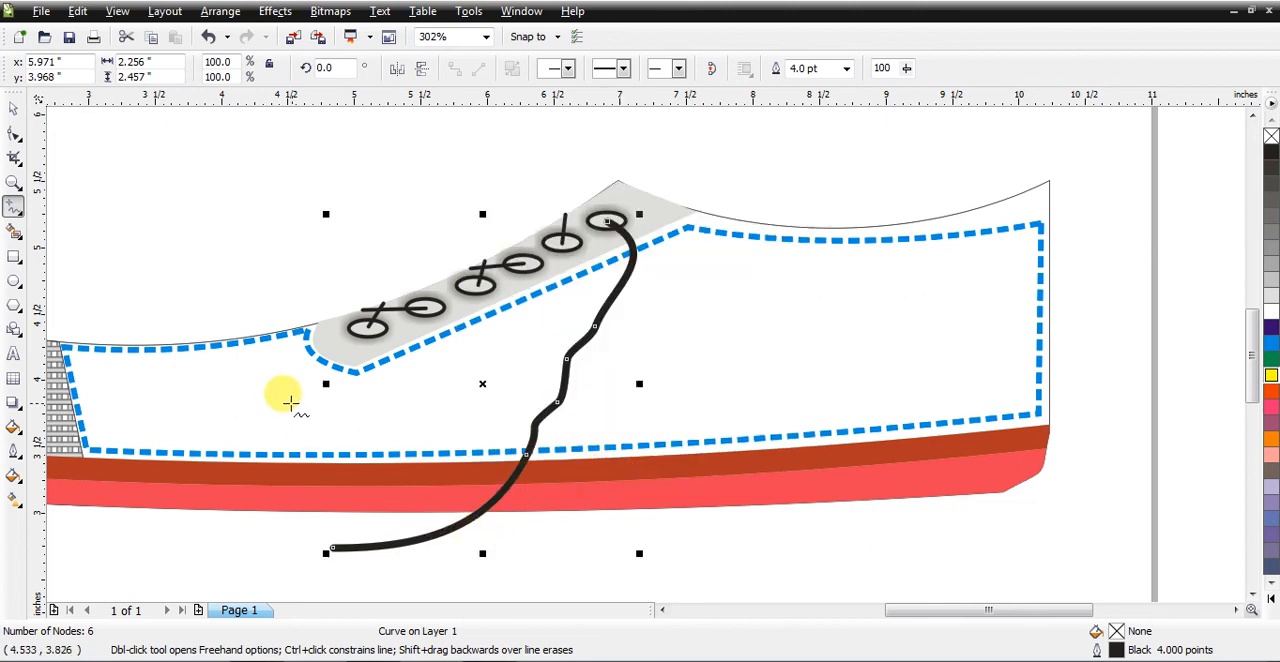
Step: Move the hanging lace's starting node from the rearmost eyelet's centre to the front part of that eyelet's upper rim
click(12, 182)
drag(559, 178, 680, 260)
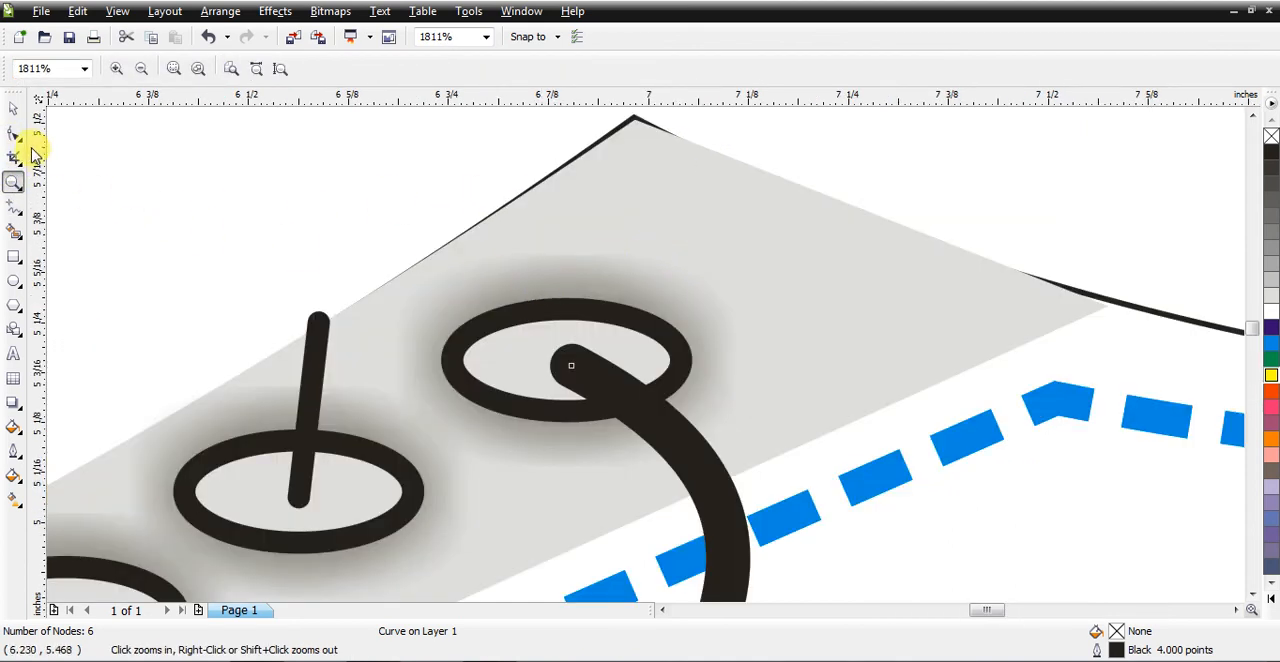
click(14, 136)
drag(570, 372, 498, 333)
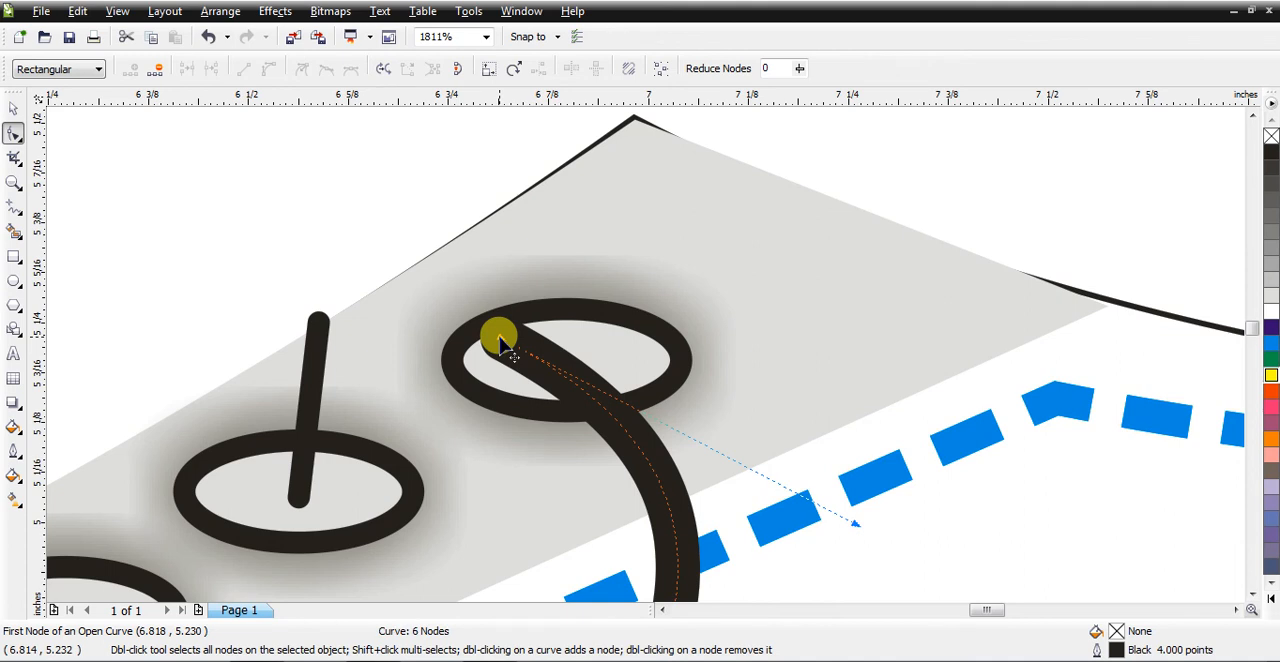
key(shift+F4)
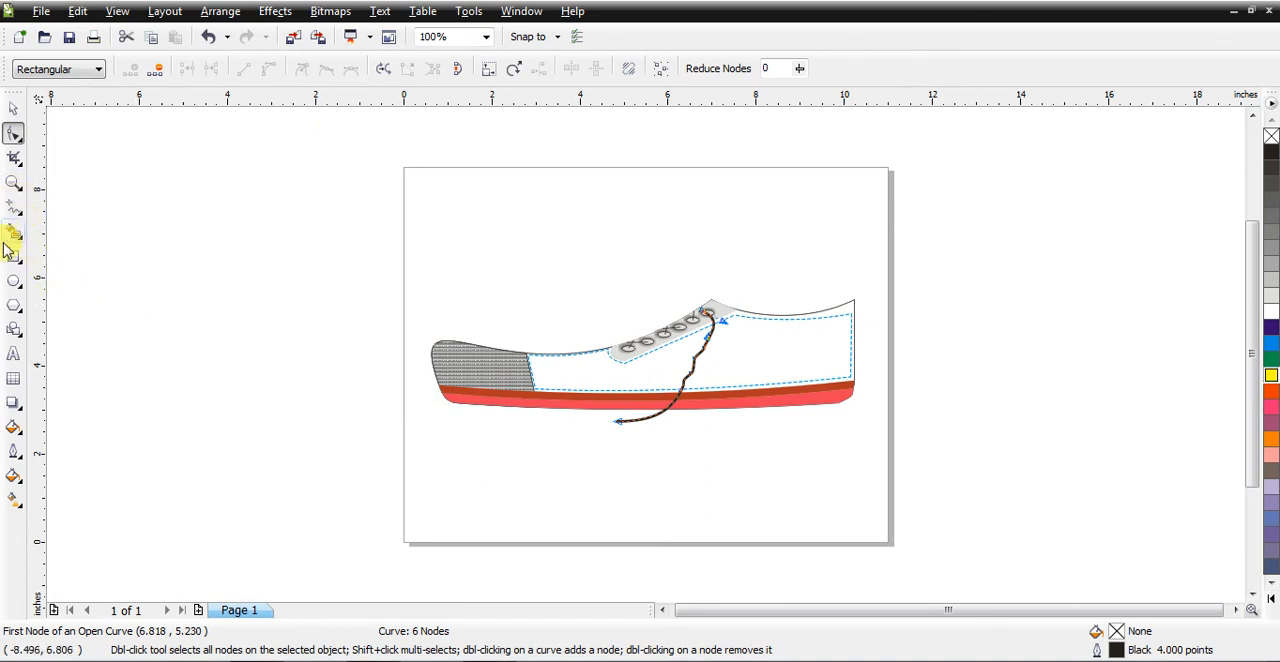
Step: Draw a rectangle about 0.32 by 0.10 inches, place it over the hanging lace's lower end, and fill it black
click(13, 182)
drag(672, 448, 580, 397)
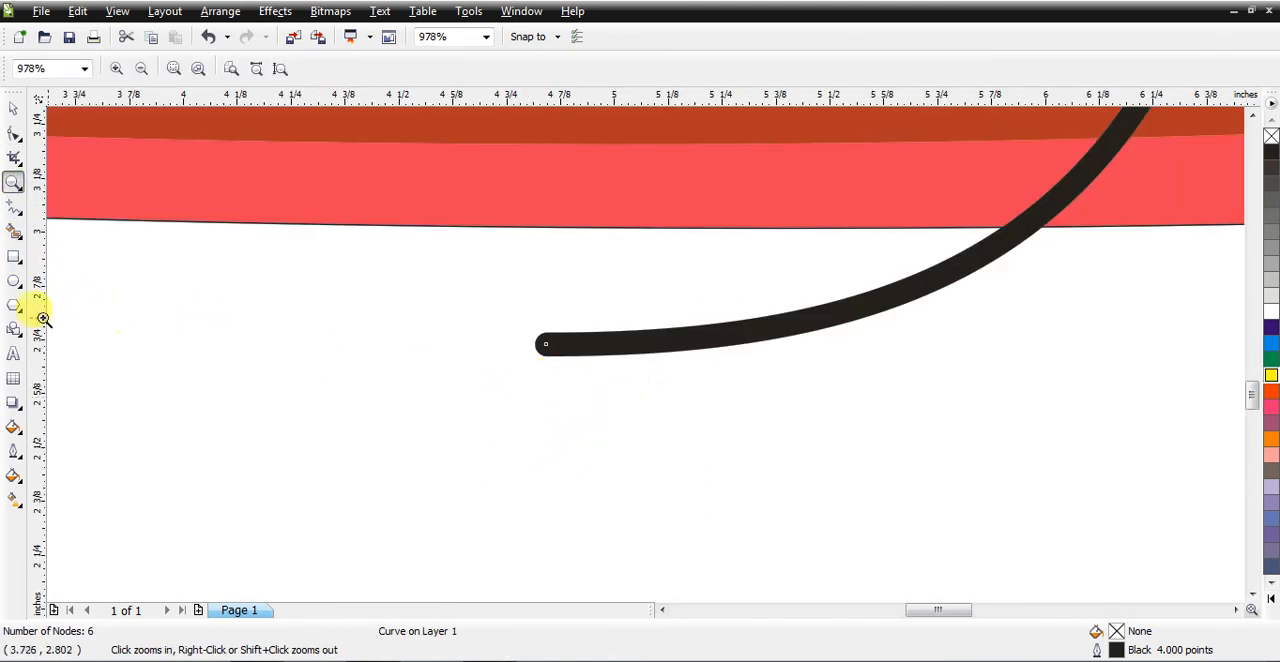
click(15, 258)
drag(255, 355, 395, 398)
click(13, 110)
drag(323, 373, 503, 345)
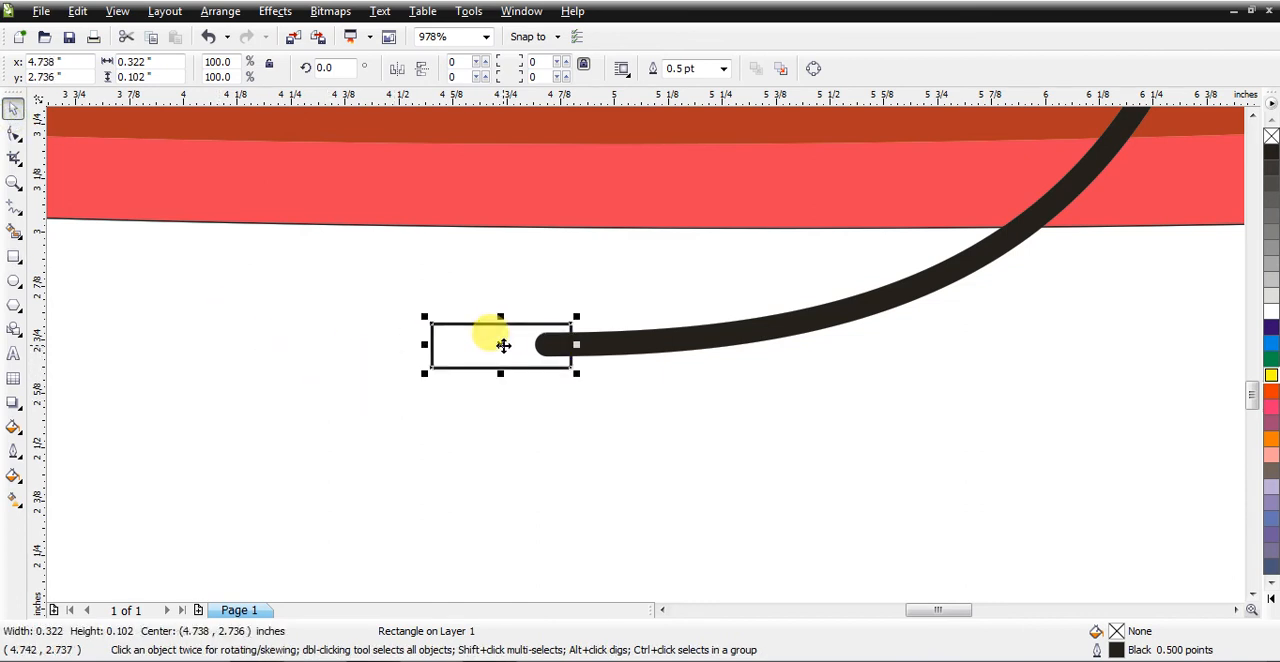
click(1271, 156)
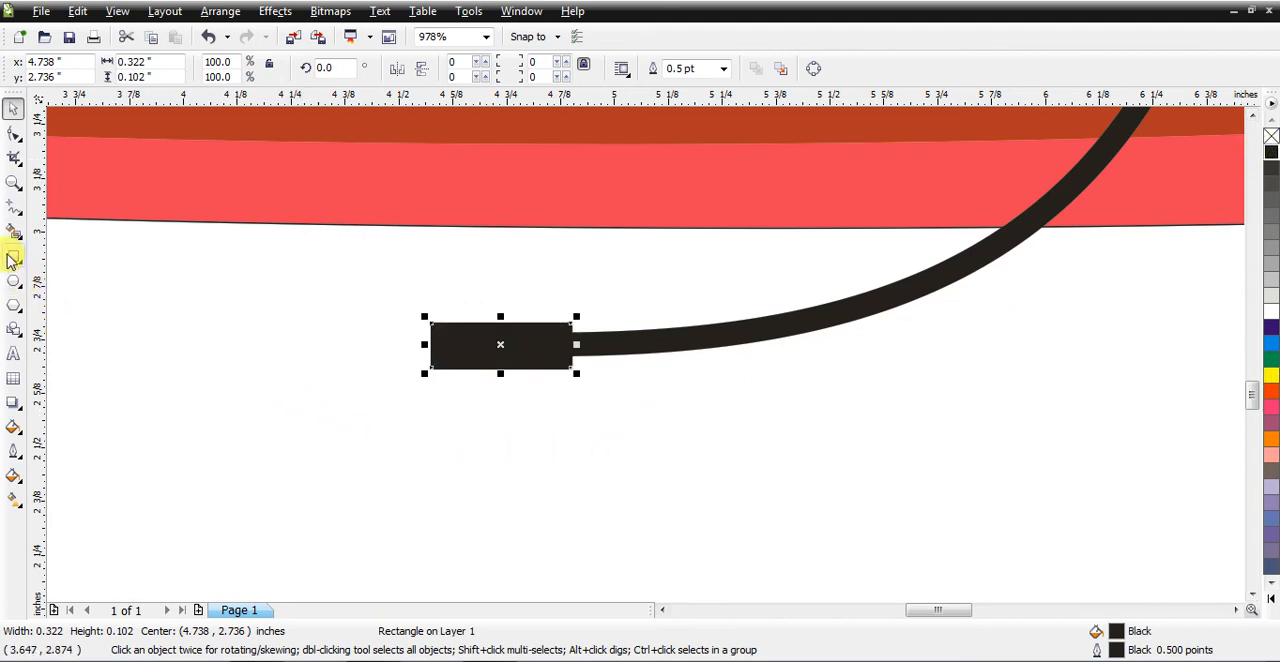
Step: Convert the black lace-tip rectangle to curves and bend its free outer end inward into a concave arc
click(13, 182)
drag(405, 300, 604, 394)
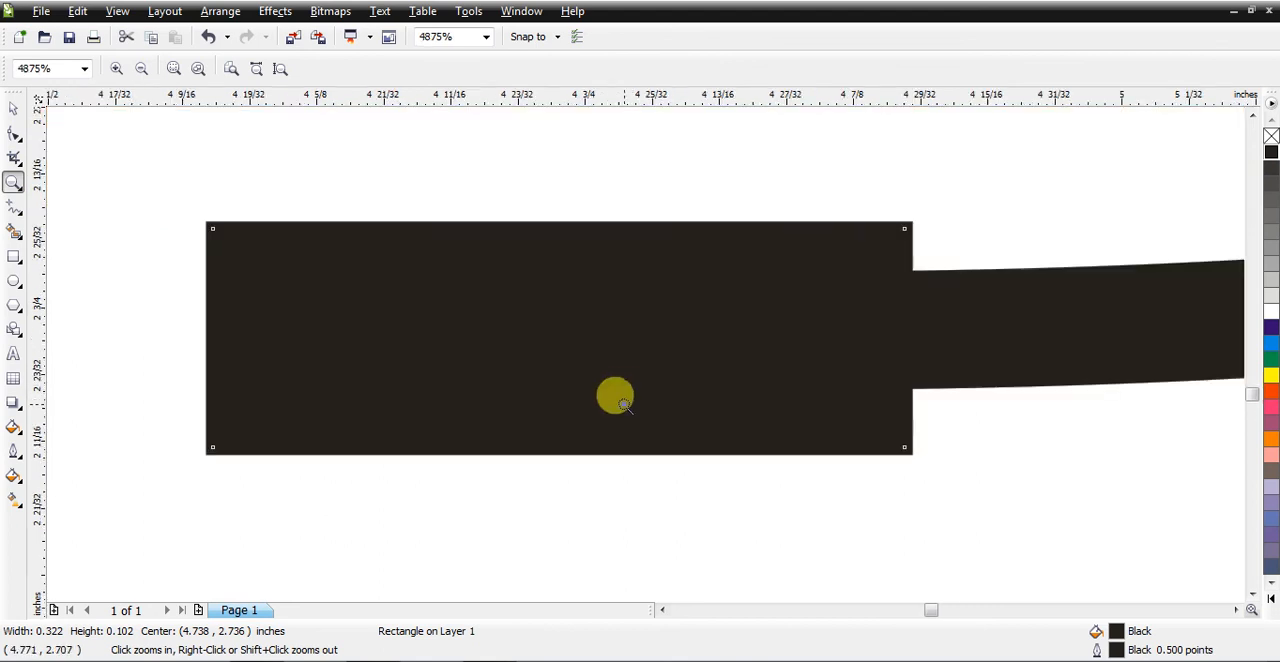
click(16, 137)
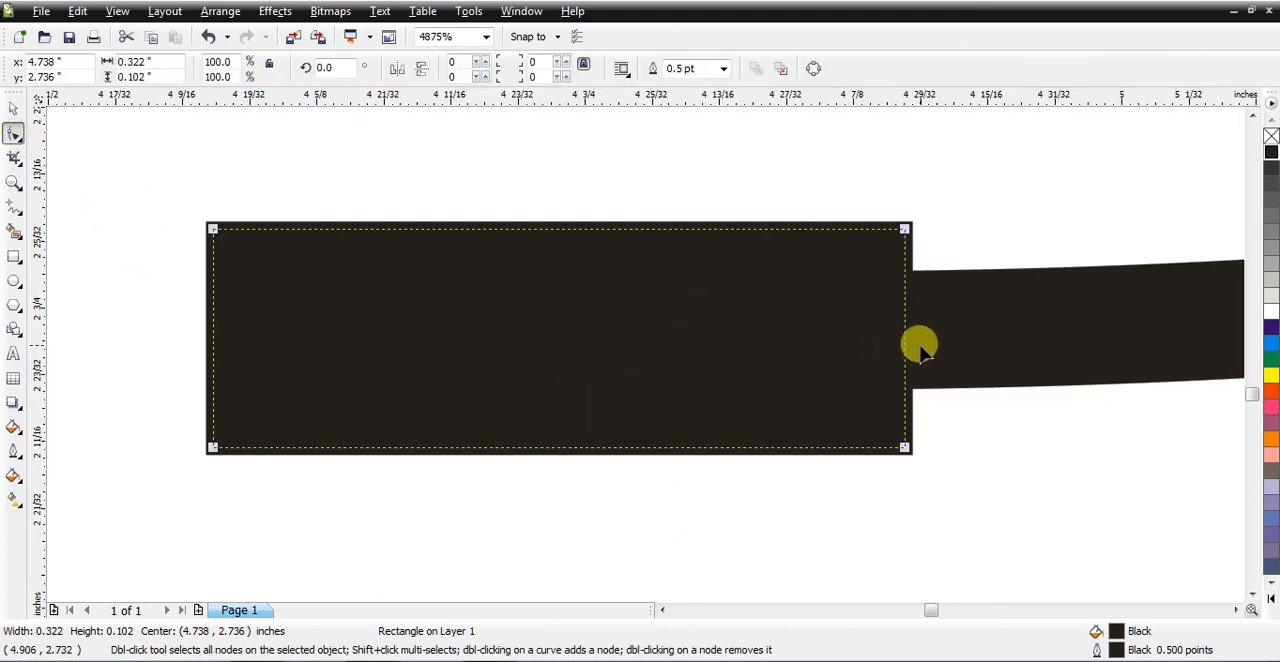
key(ctrl+q)
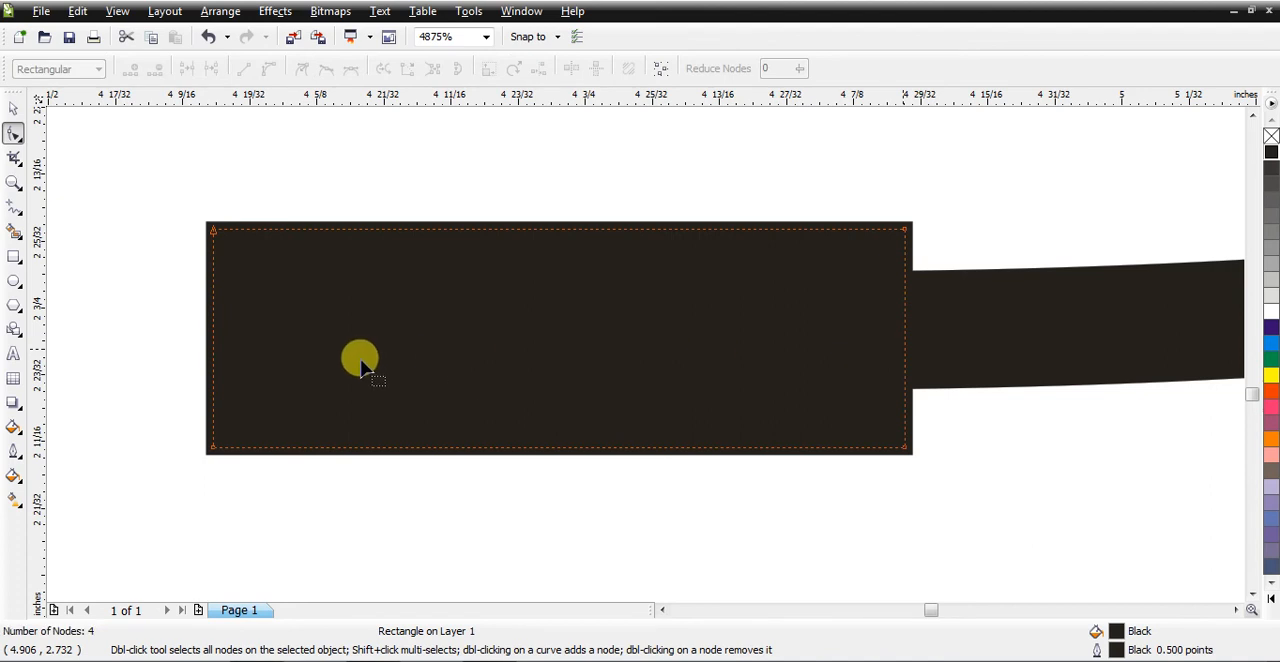
right_click(213, 335)
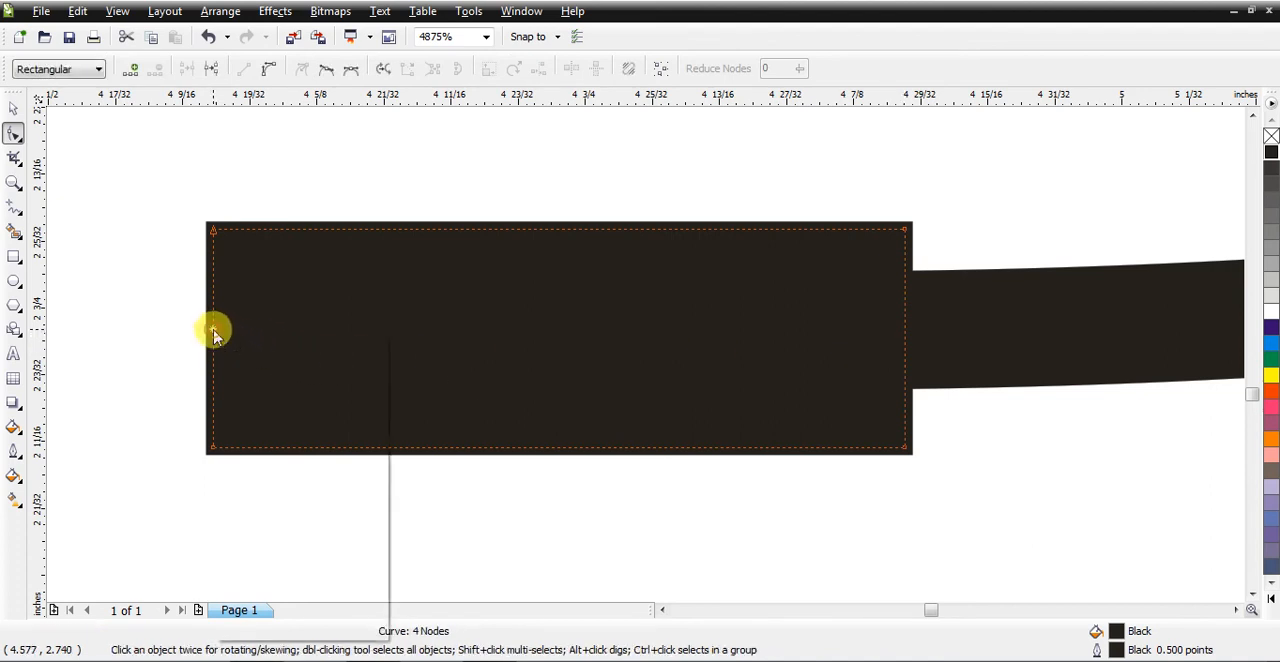
click(253, 411)
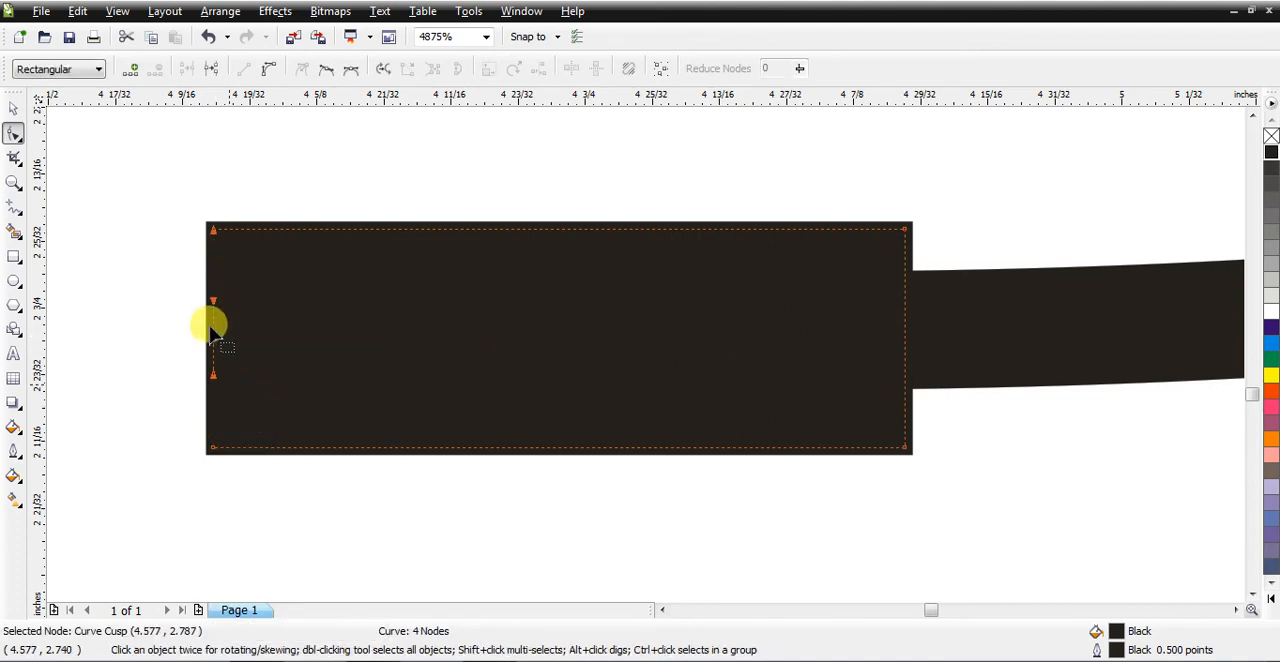
drag(211, 323, 242, 335)
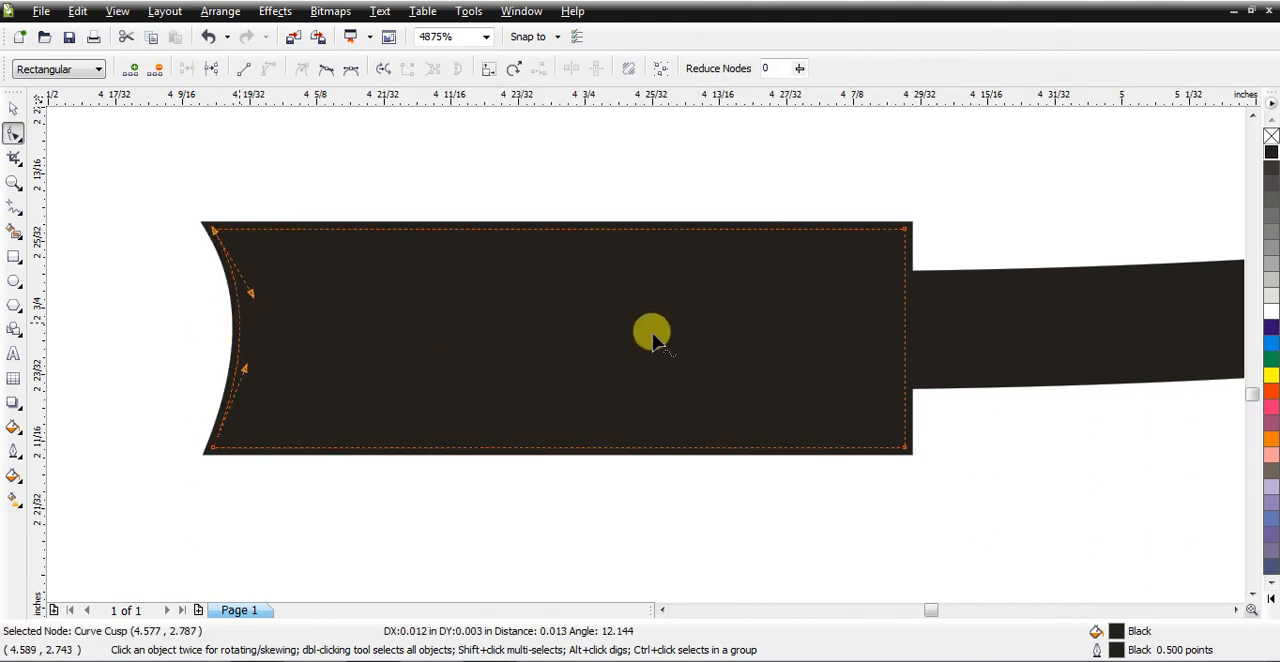
Step: Convert the lace tip's edge on the lace side to a curve and bend it inward into a concave arc
right_click(907, 343)
click(925, 233)
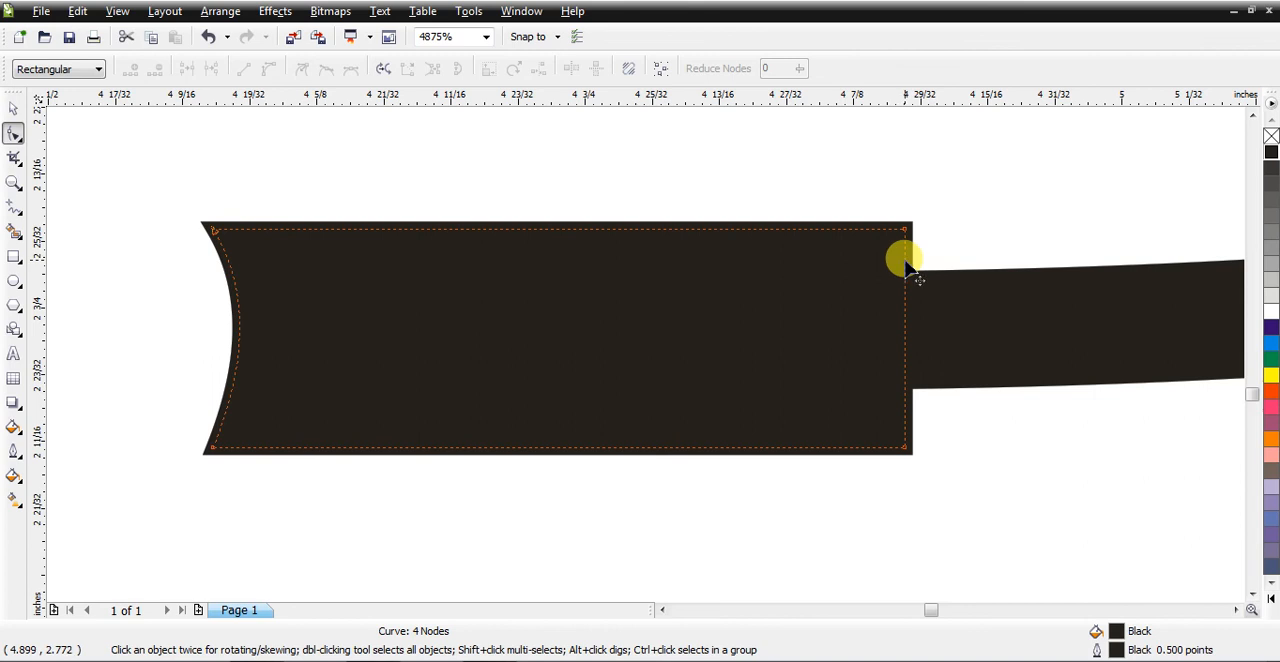
right_click(905, 264)
click(920, 345)
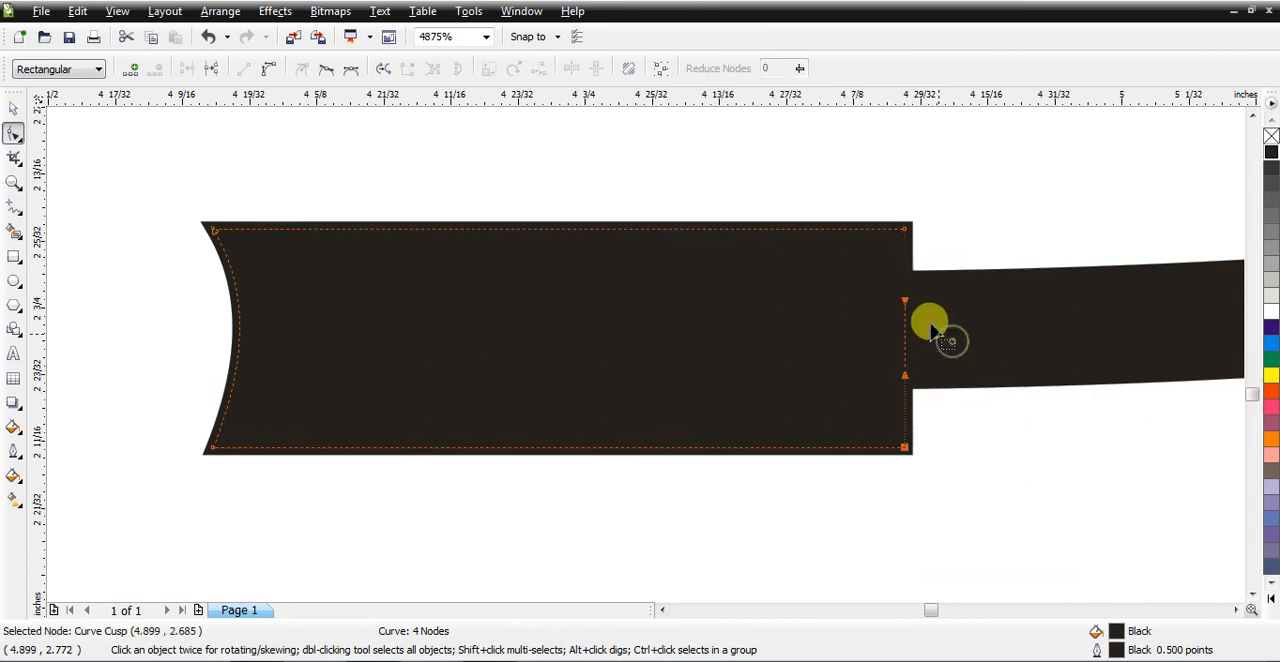
drag(906, 337, 878, 340)
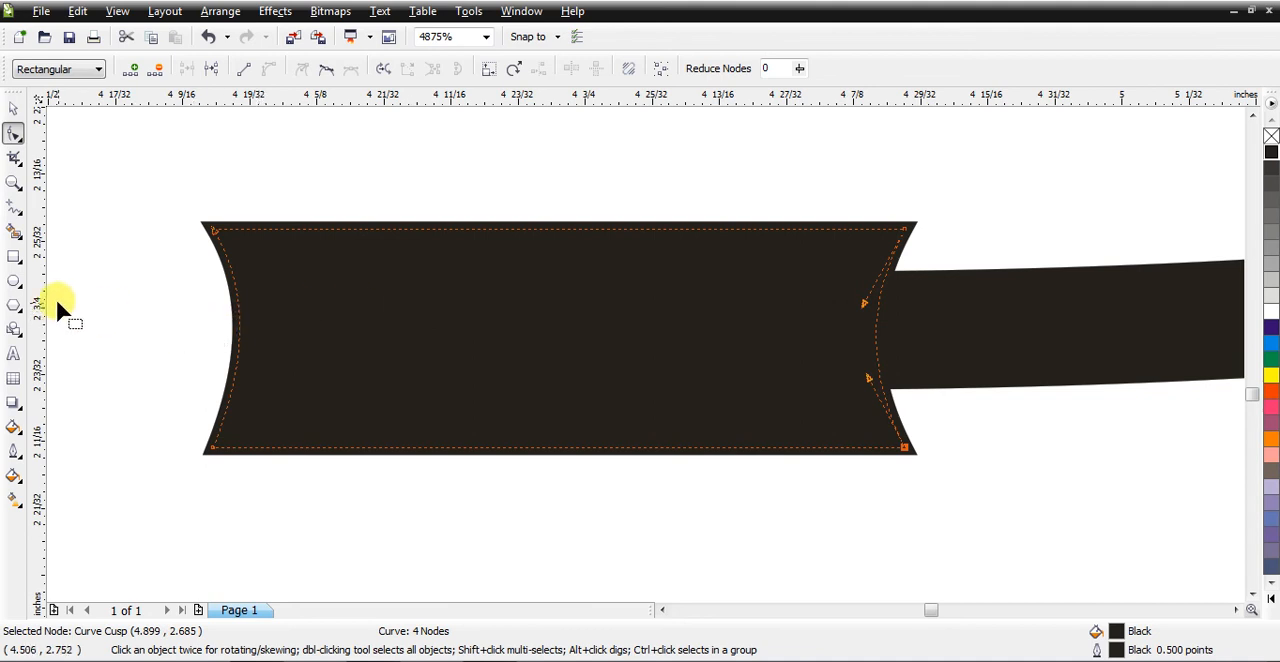
Step: Draw an unfilled ellipse, narrow it to about 0.037 by 0.104 inches, and fit it over the lace tip's concave outer end
click(15, 283)
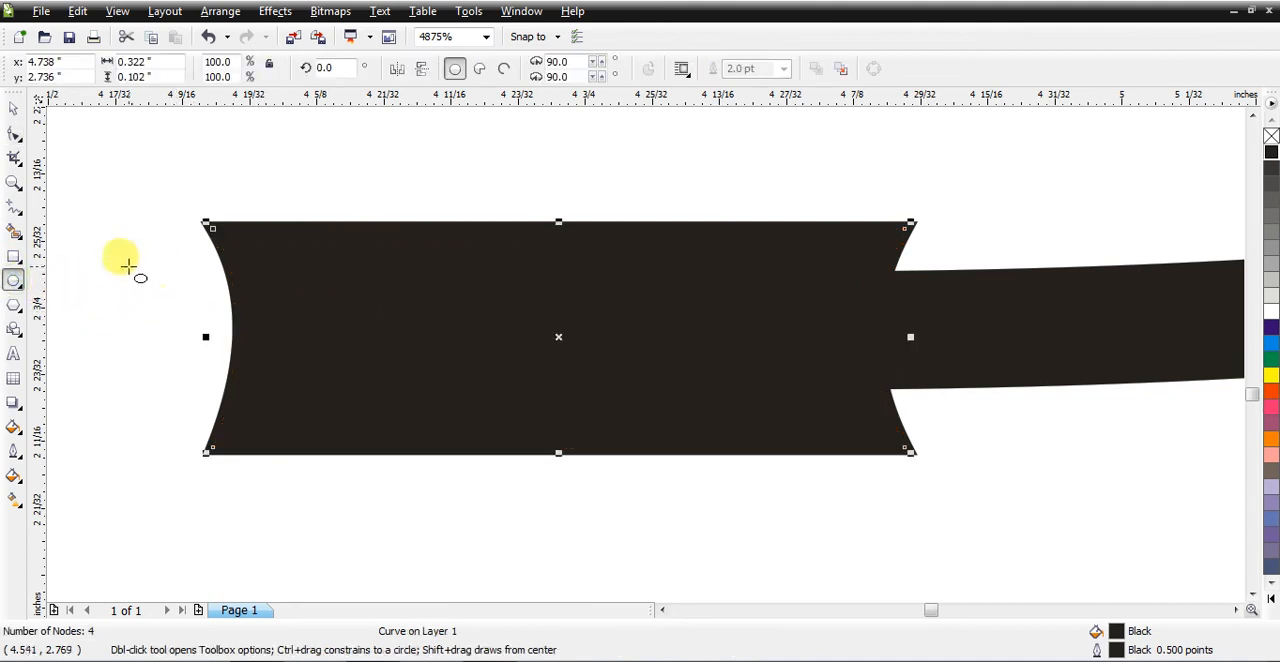
drag(92, 240, 240, 461)
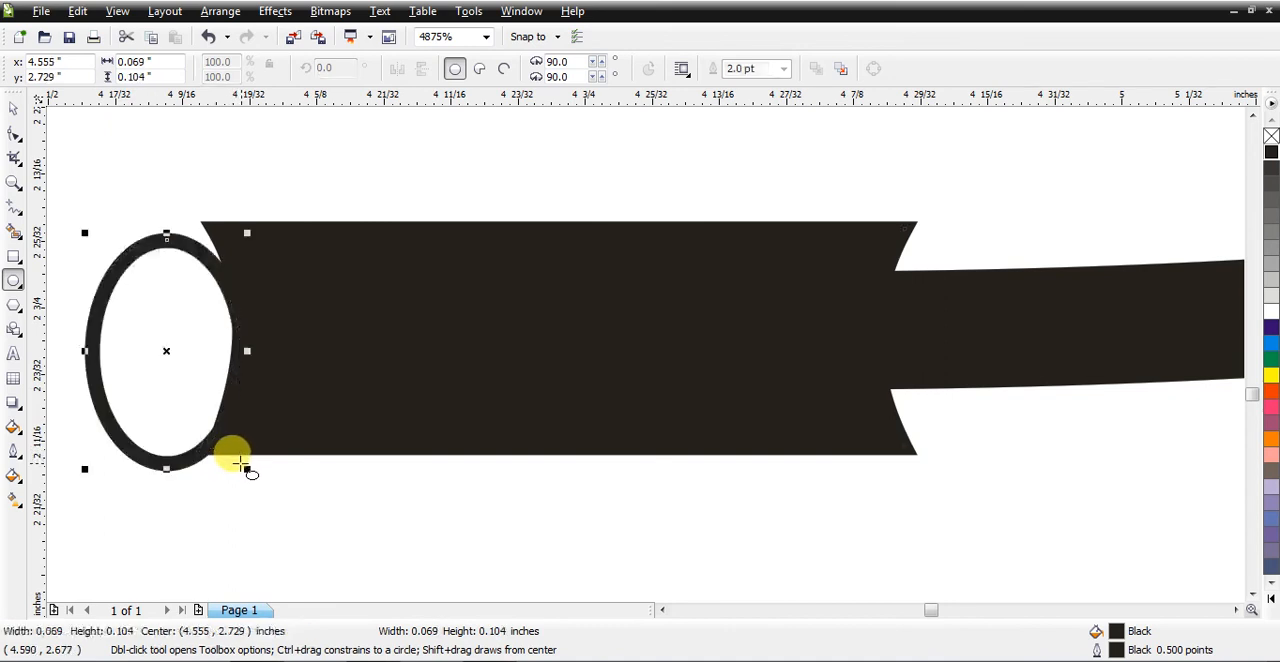
click(12, 107)
drag(84, 351, 201, 305)
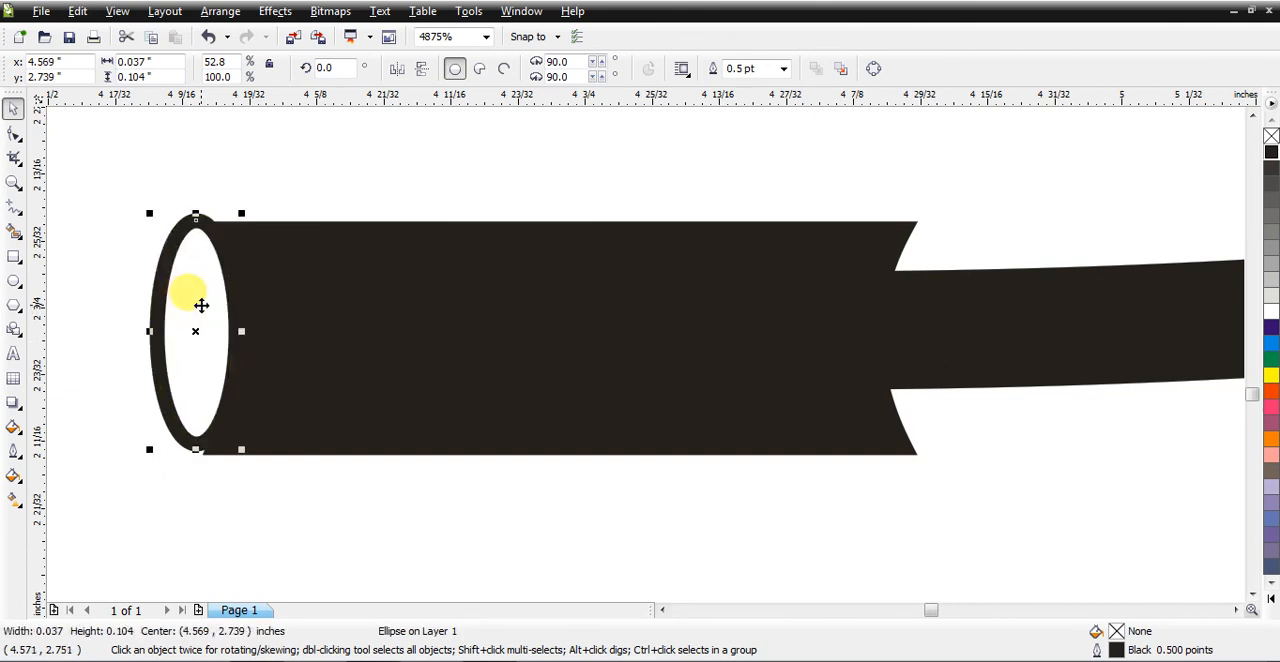
key(Down)
key(Up)
key(Right)
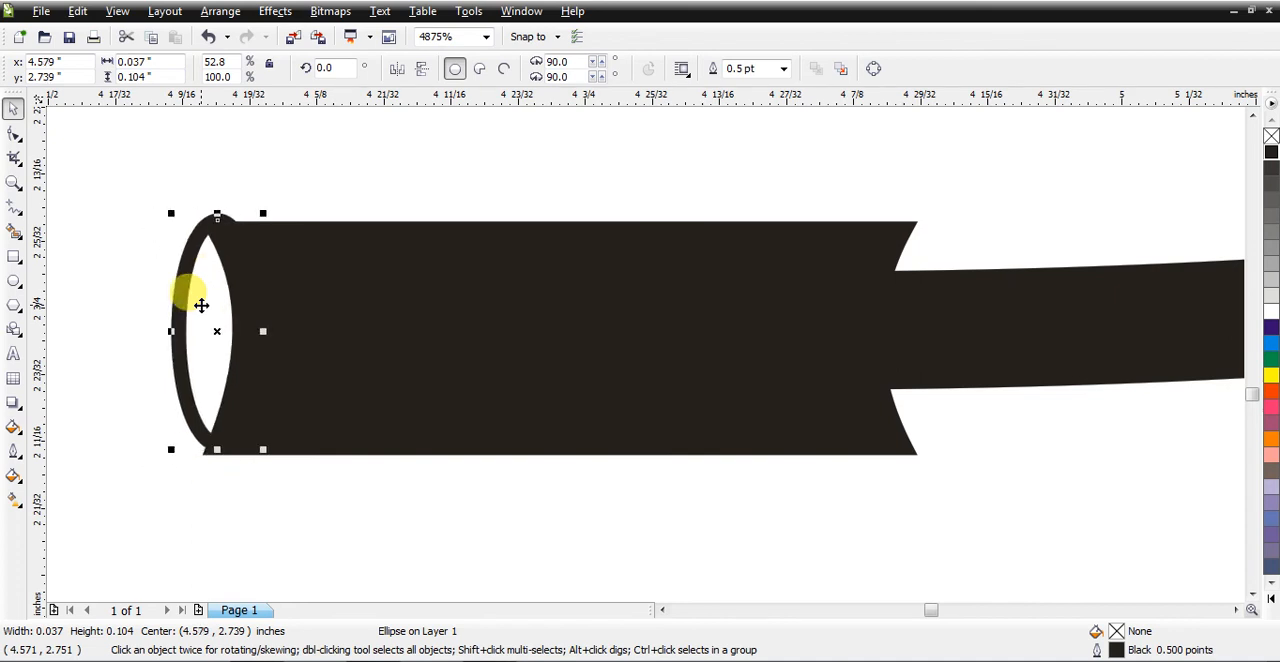
drag(201, 305, 207, 330)
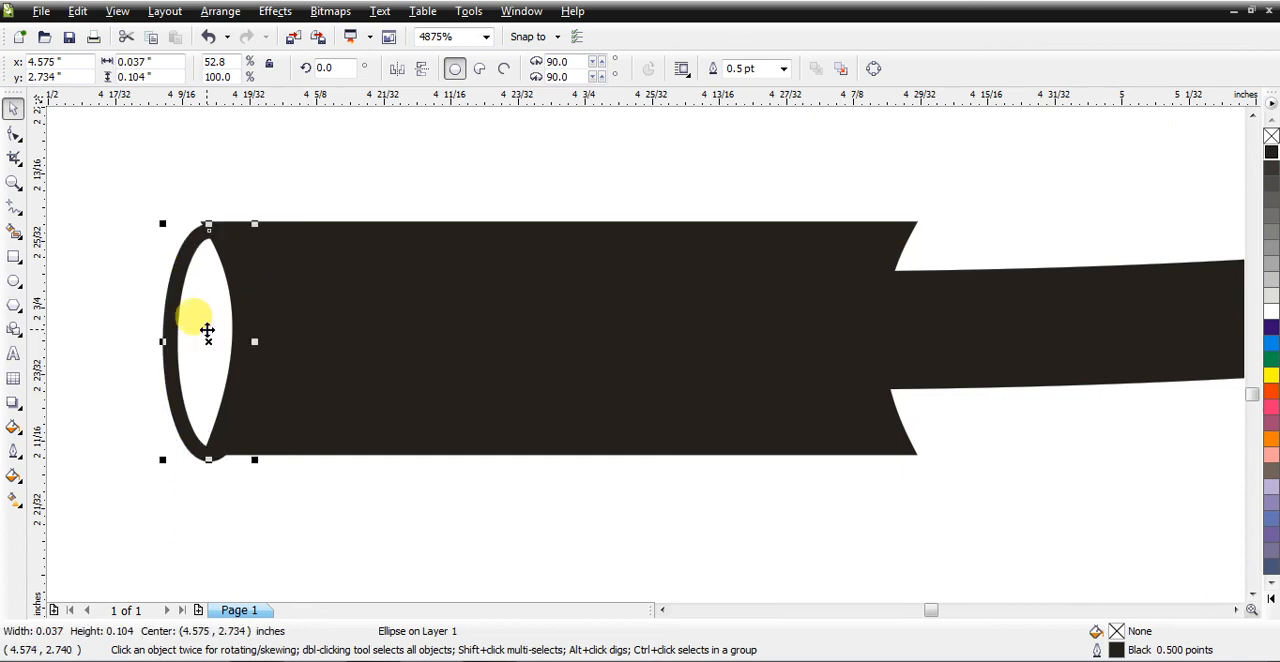
key(shift+F4)
click(609, 489)
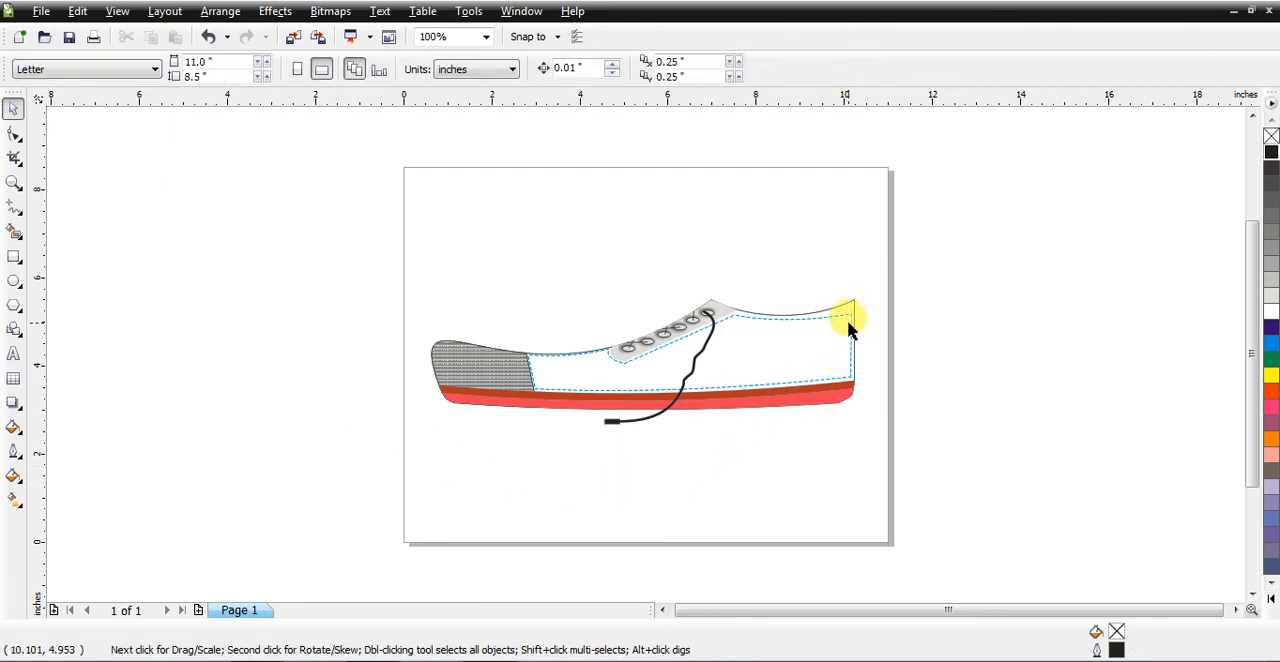
Step: Raise the dashed side panel's upper heel corner by about 0.11 inches and reshape its top edge to follow the shoe opening
click(13, 184)
drag(891, 271, 476, 452)
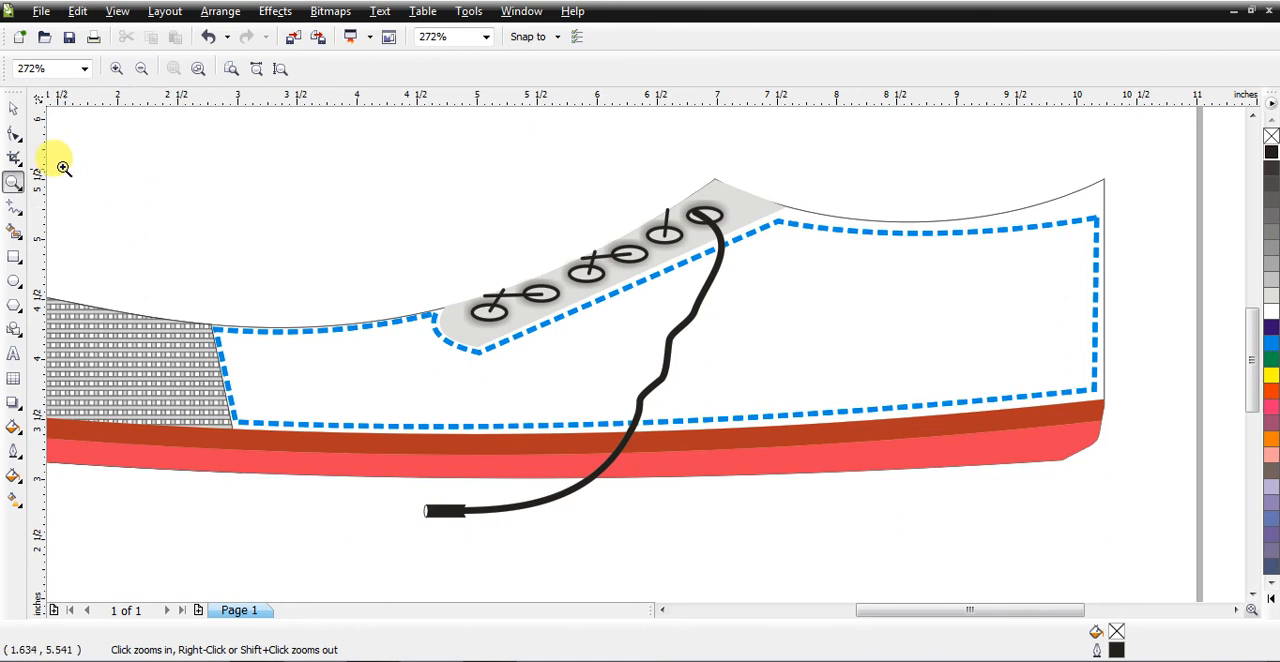
click(14, 134)
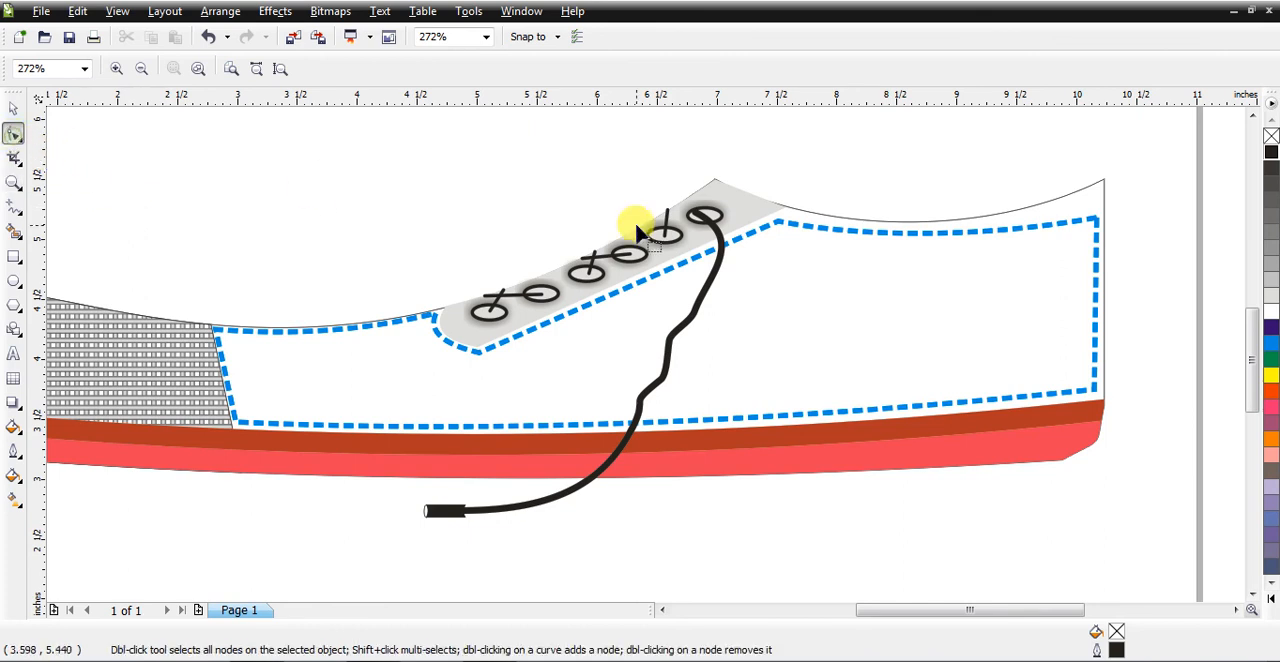
click(1095, 225)
drag(1097, 228, 1103, 203)
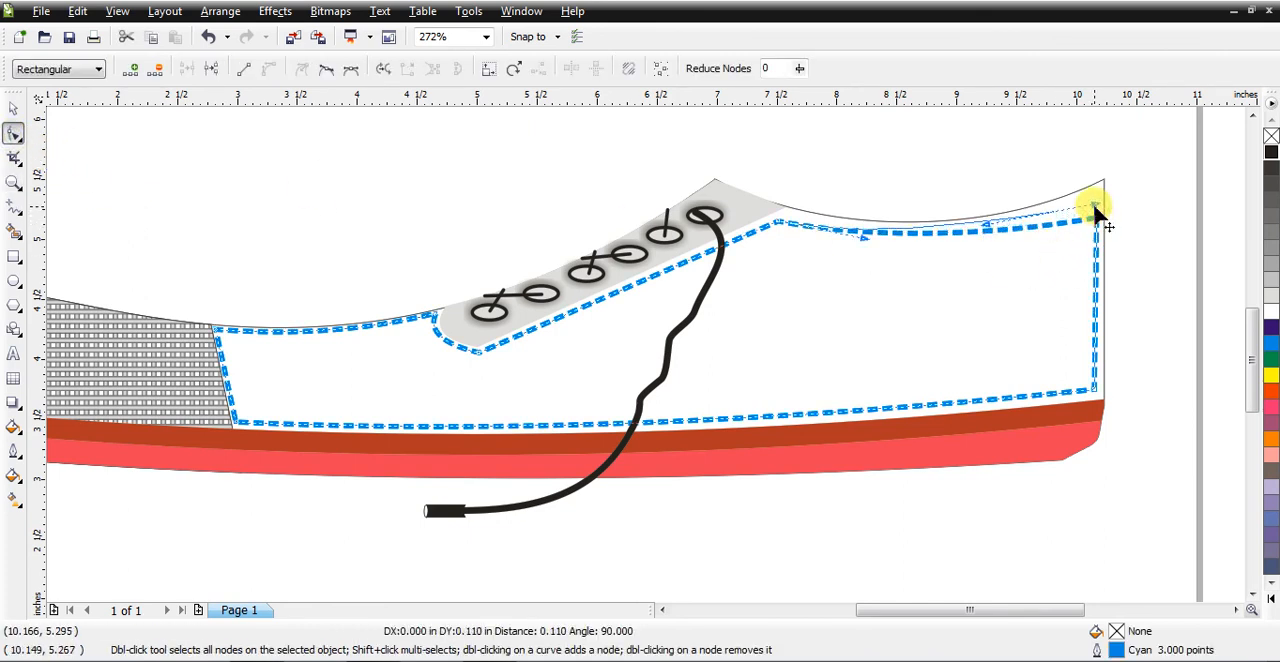
drag(991, 225, 991, 238)
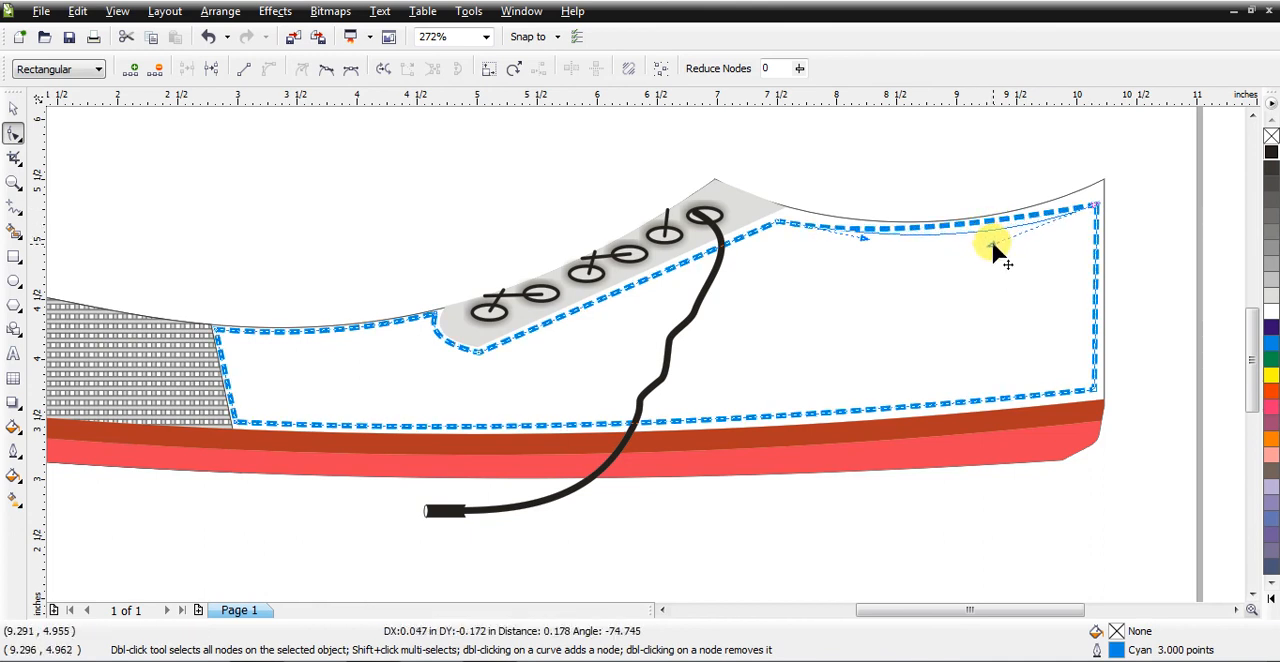
Step: Try a cyan fill on the main shoe body outline, and set its fill to yellow
click(13, 108)
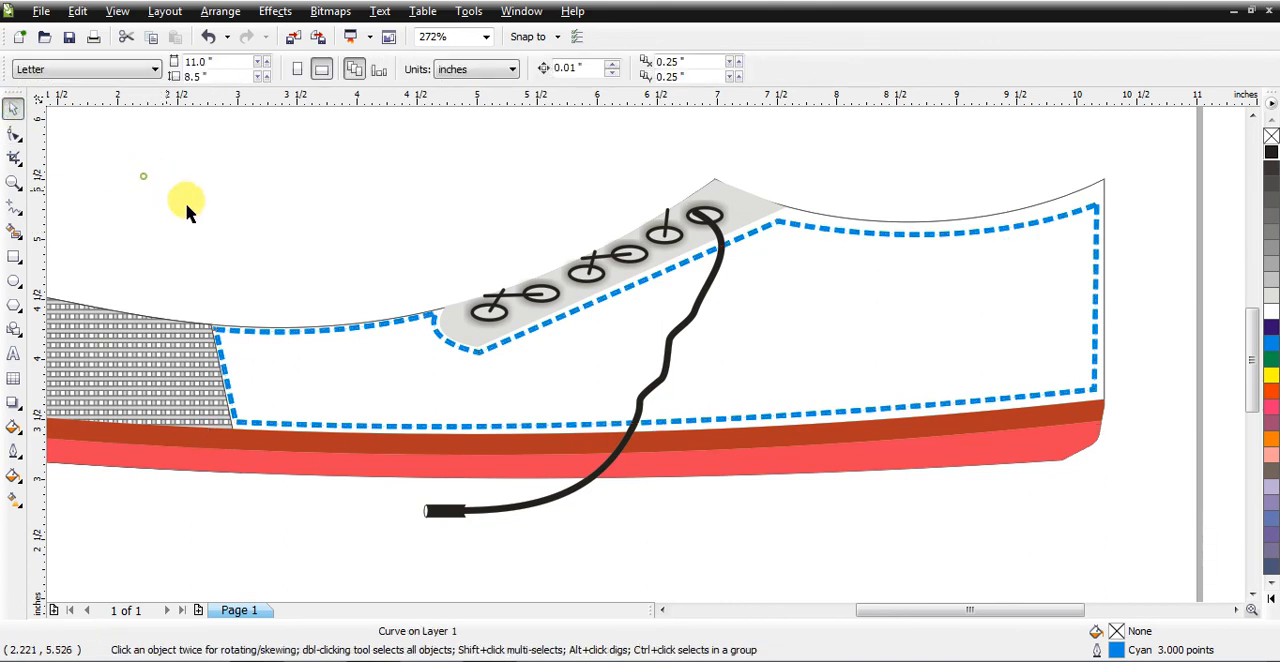
click(1100, 186)
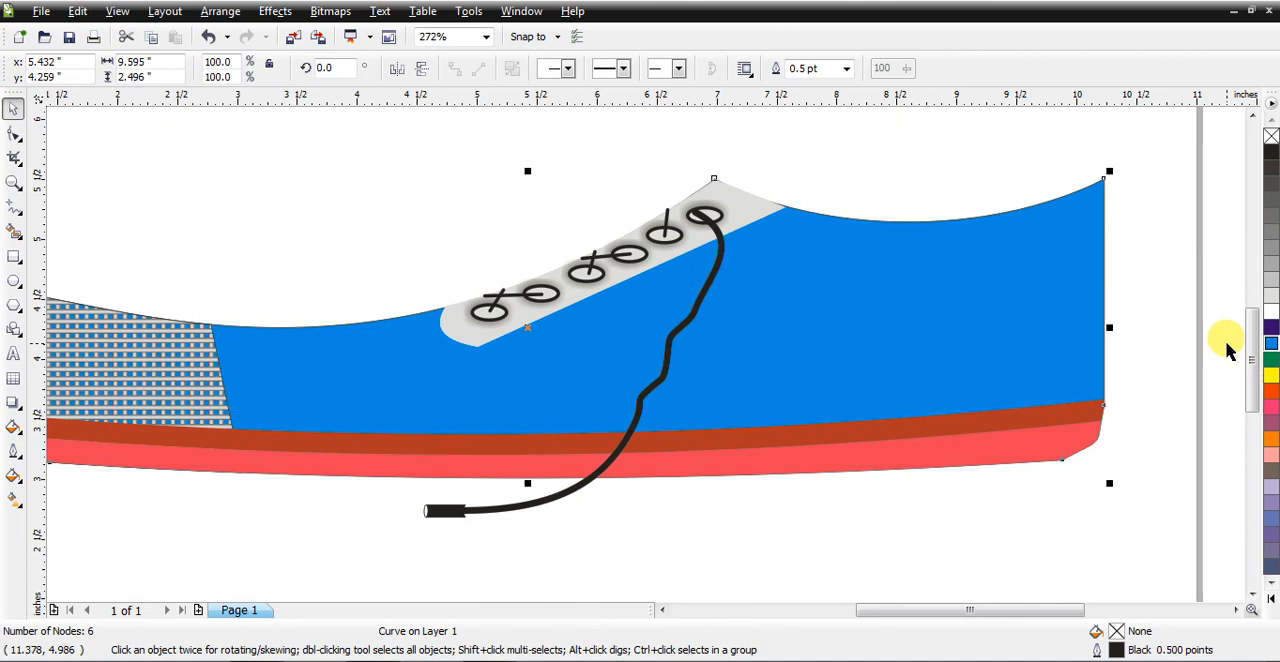
click(1272, 381)
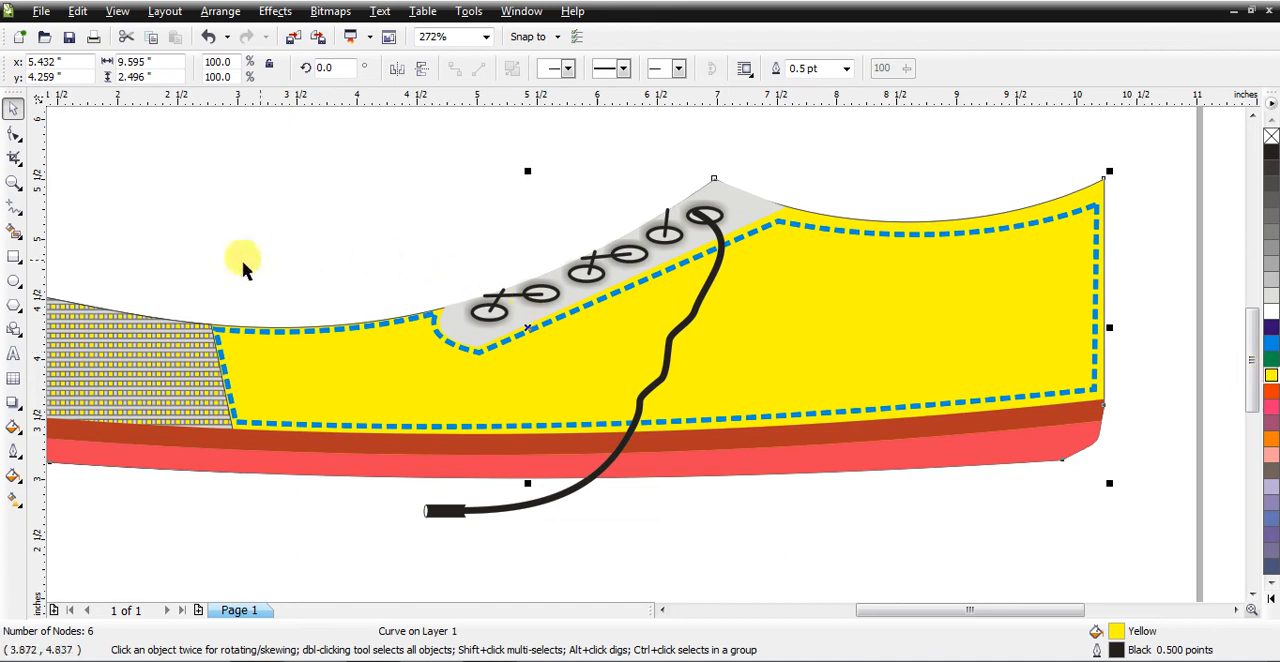
Step: Start a Mesh Fill on the yellow shoe body
click(13, 501)
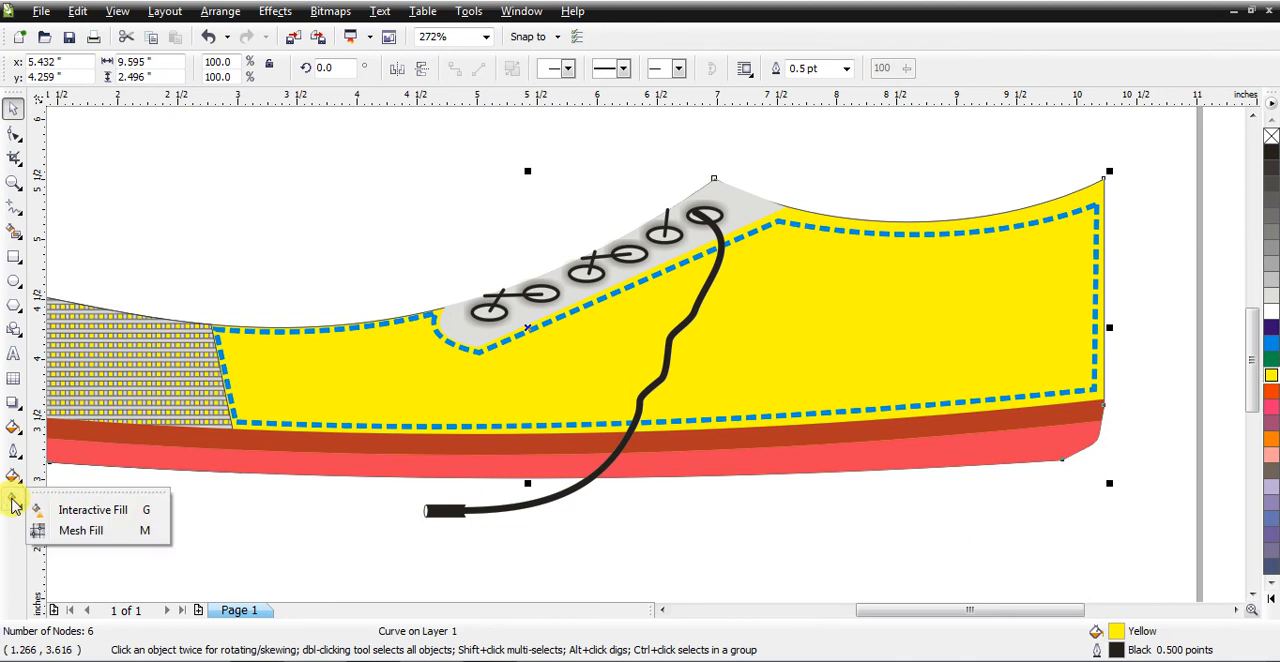
click(84, 536)
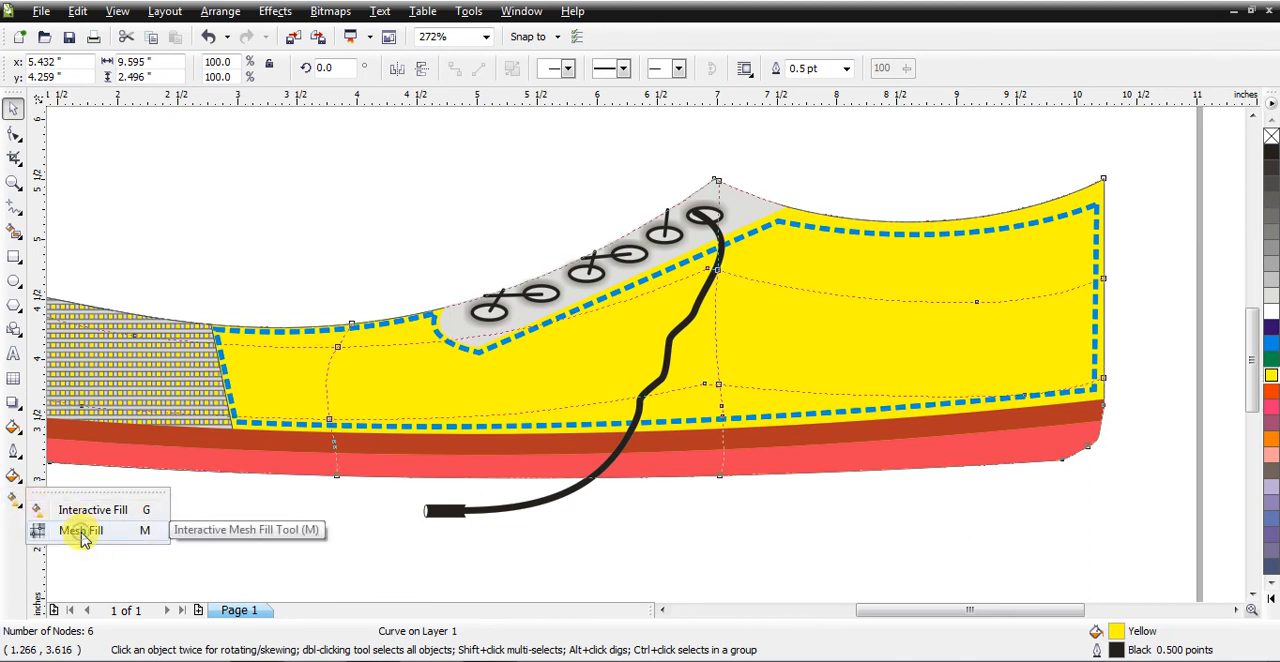
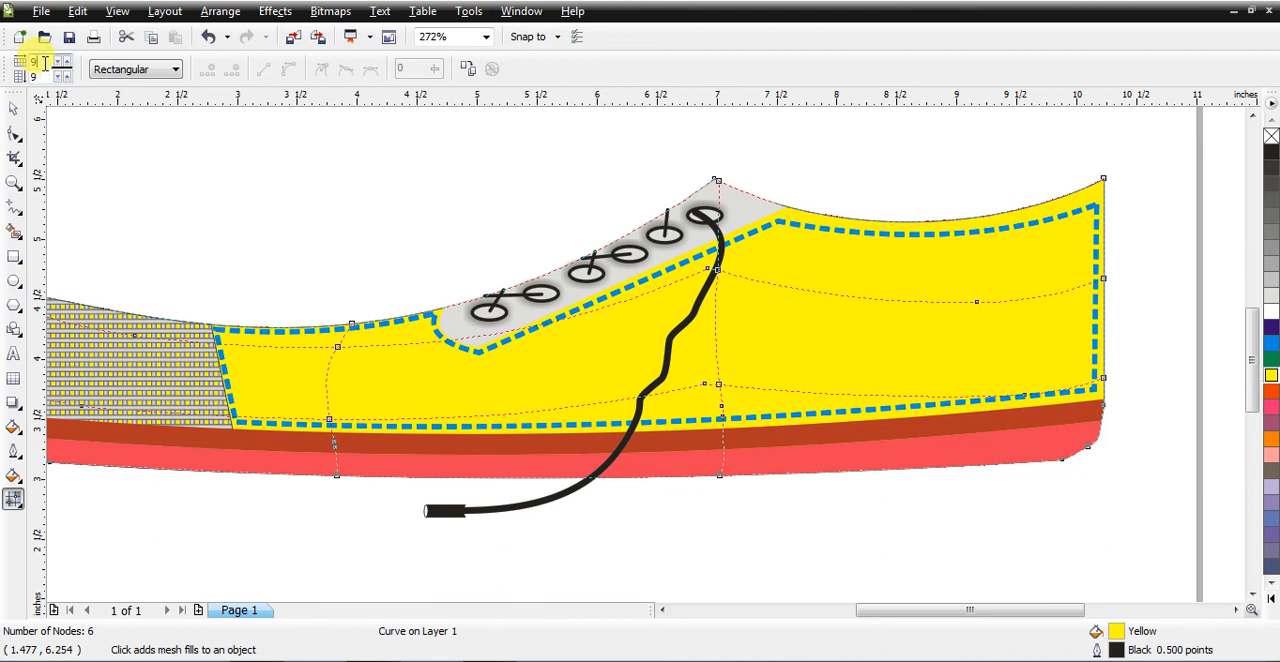
Step: Set the yellow shoe body's mesh grid to 10 columns by 13 rows
click(65, 64)
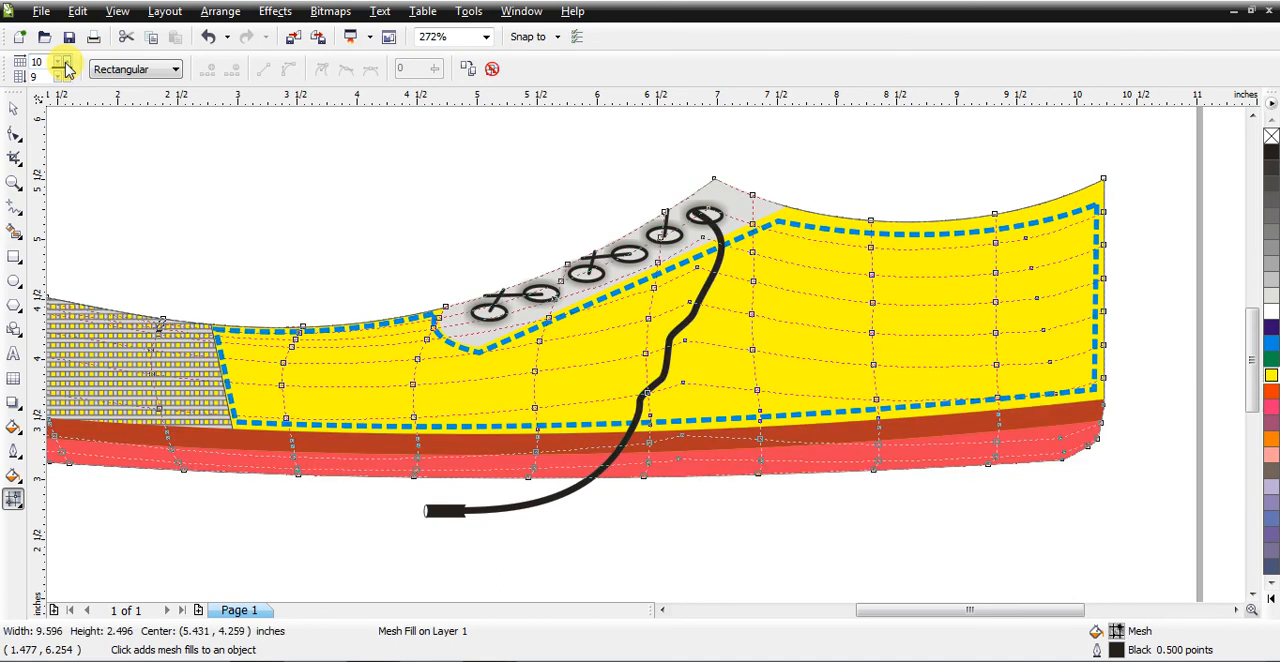
click(65, 74)
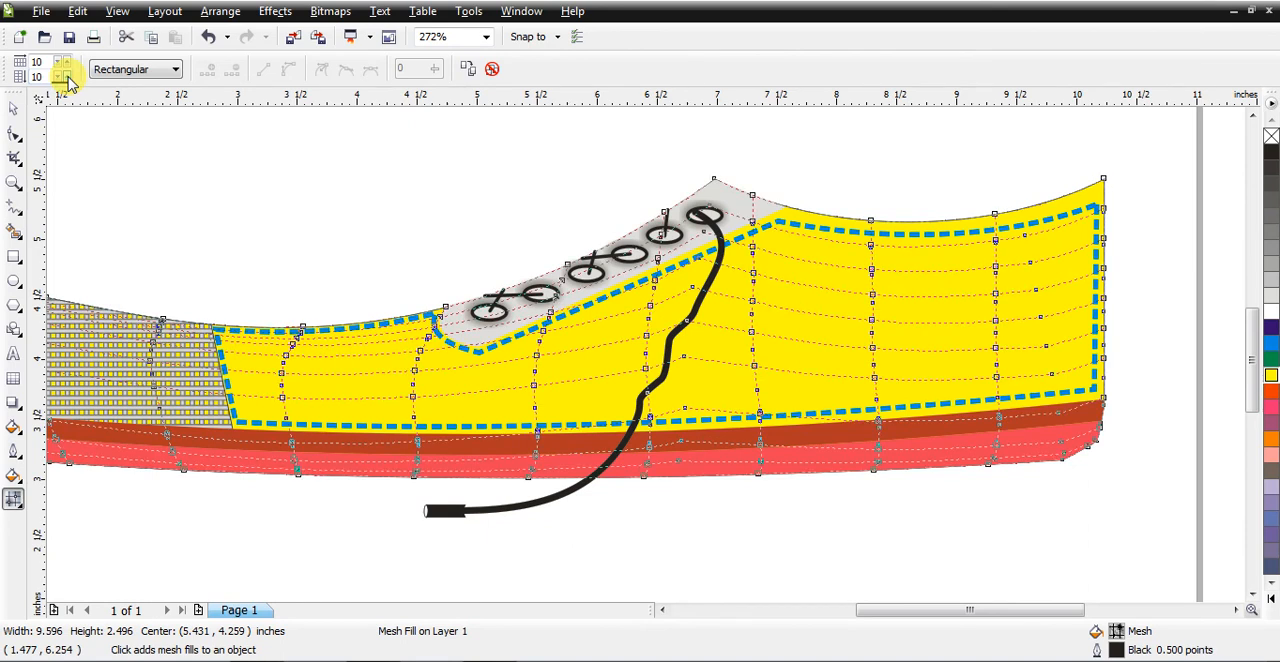
click(62, 76)
click(62, 76)
click(62, 76)
click(62, 76)
click(62, 76)
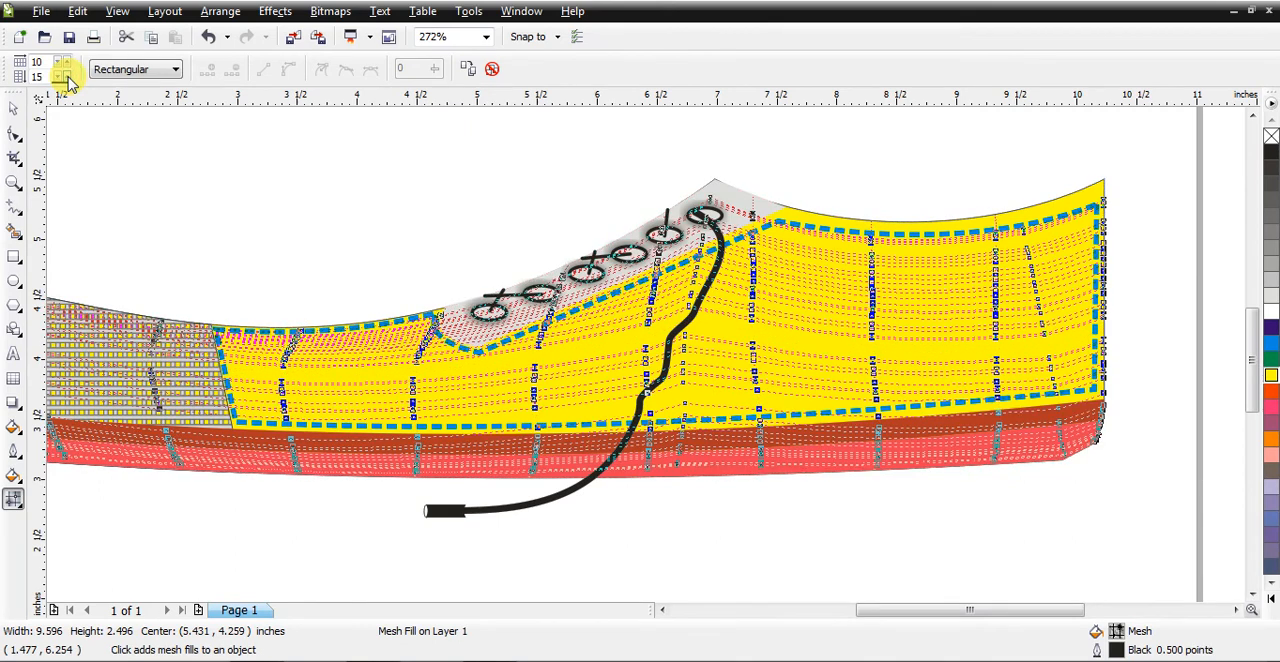
click(61, 81)
click(61, 81)
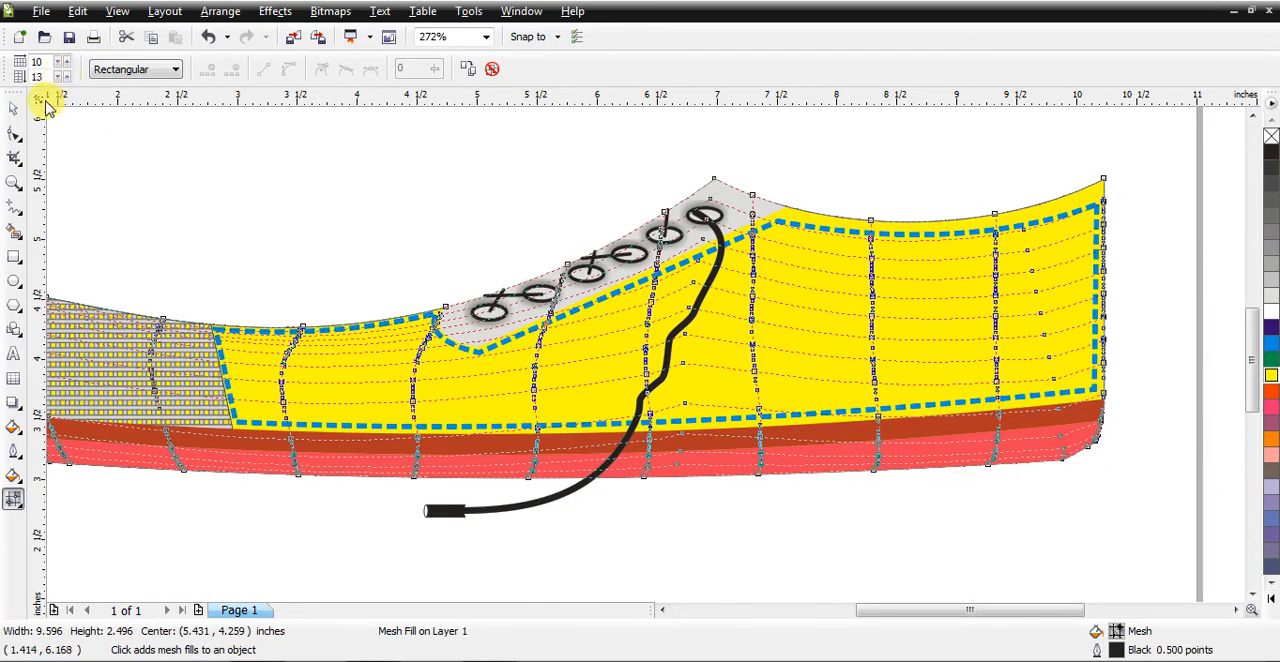
Step: Switch mesh node selection to Freehand, lasso the nodes along the lower heel area, and colour them a dark olive shade of yellow
click(174, 68)
click(143, 99)
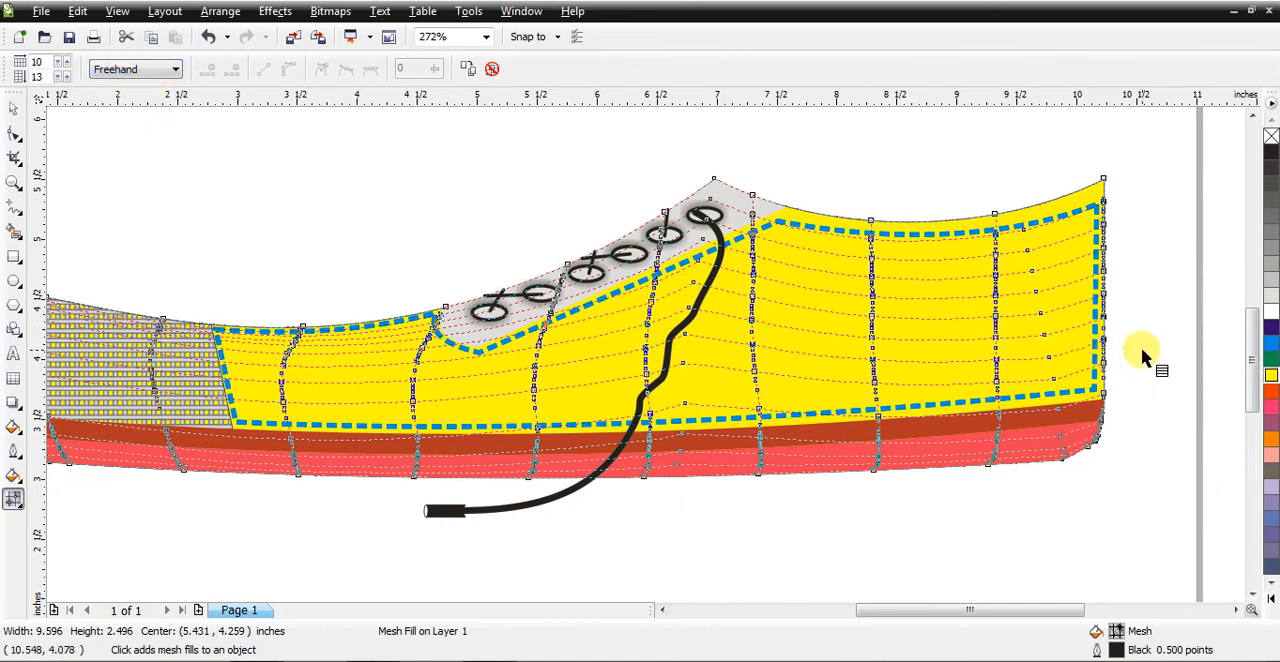
mouse_move(1140, 350)
mouse_down()
mouse_move(973, 330)
mouse_move(828, 360)
mouse_move(673, 430)
mouse_move(667, 441)
mouse_move(698, 458)
mouse_move(666, 471)
mouse_move(666, 485)
mouse_move(799, 513)
mouse_move(1110, 460)
mouse_up()
drag(1148, 360, 1141, 350)
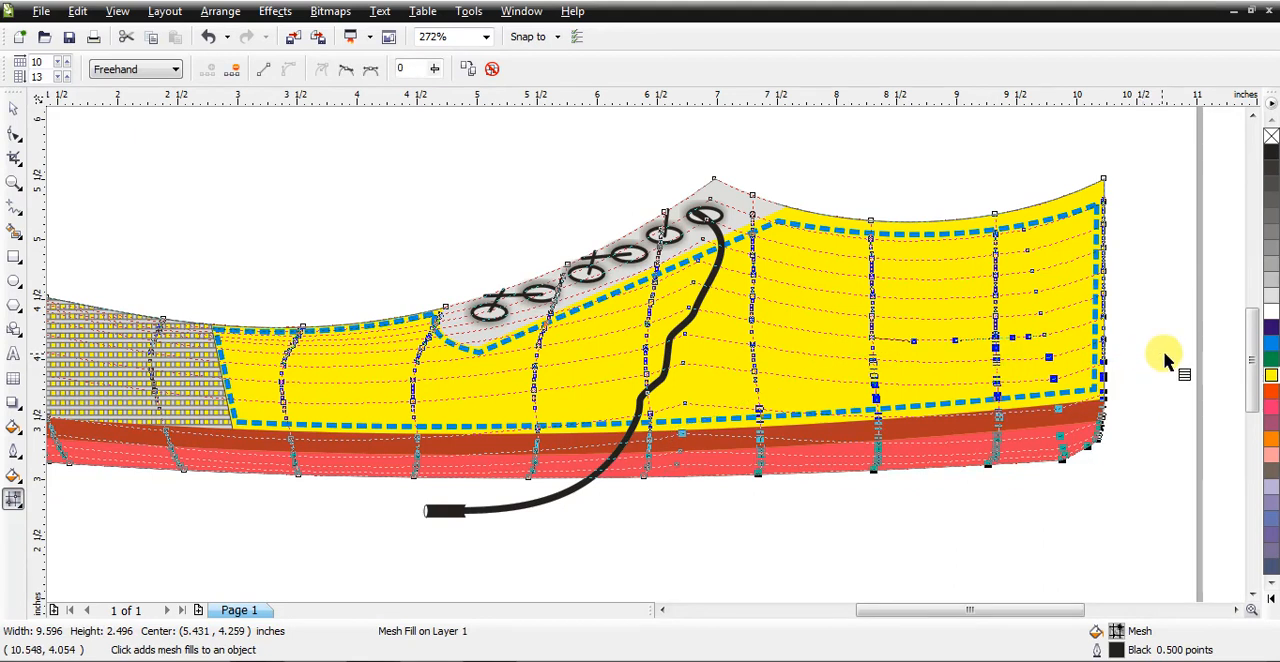
click(1269, 380)
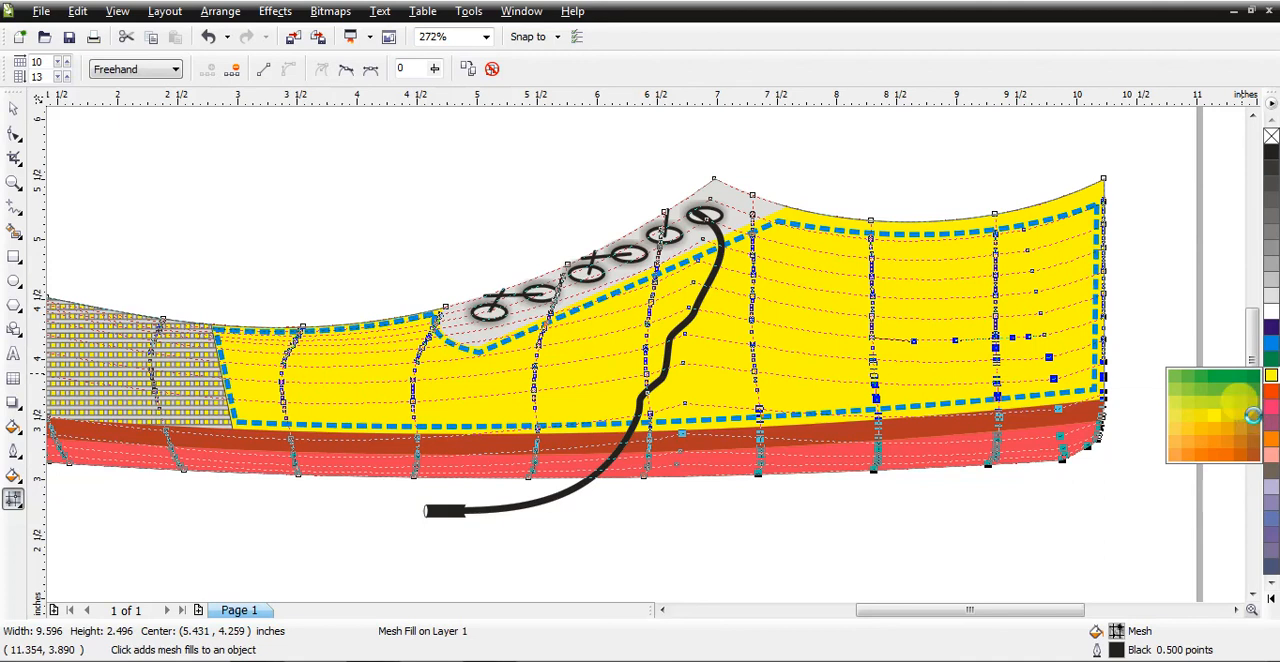
click(1257, 421)
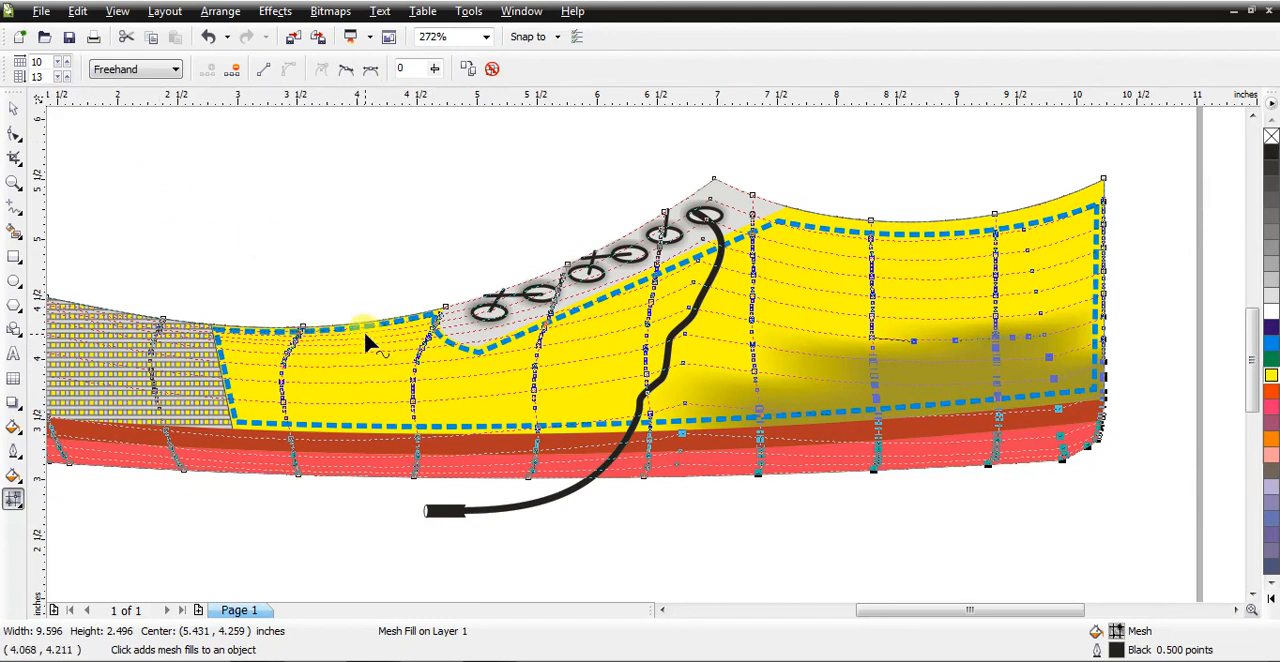
Step: Lasso the mesh nodes on the shoe's lower side between the toe and laces and colour them a brownish-orange shade
drag(362, 306, 315, 340)
mouse_move(326, 398)
mouse_down()
mouse_move(477, 428)
mouse_move(553, 416)
mouse_move(574, 384)
mouse_move(517, 363)
mouse_up()
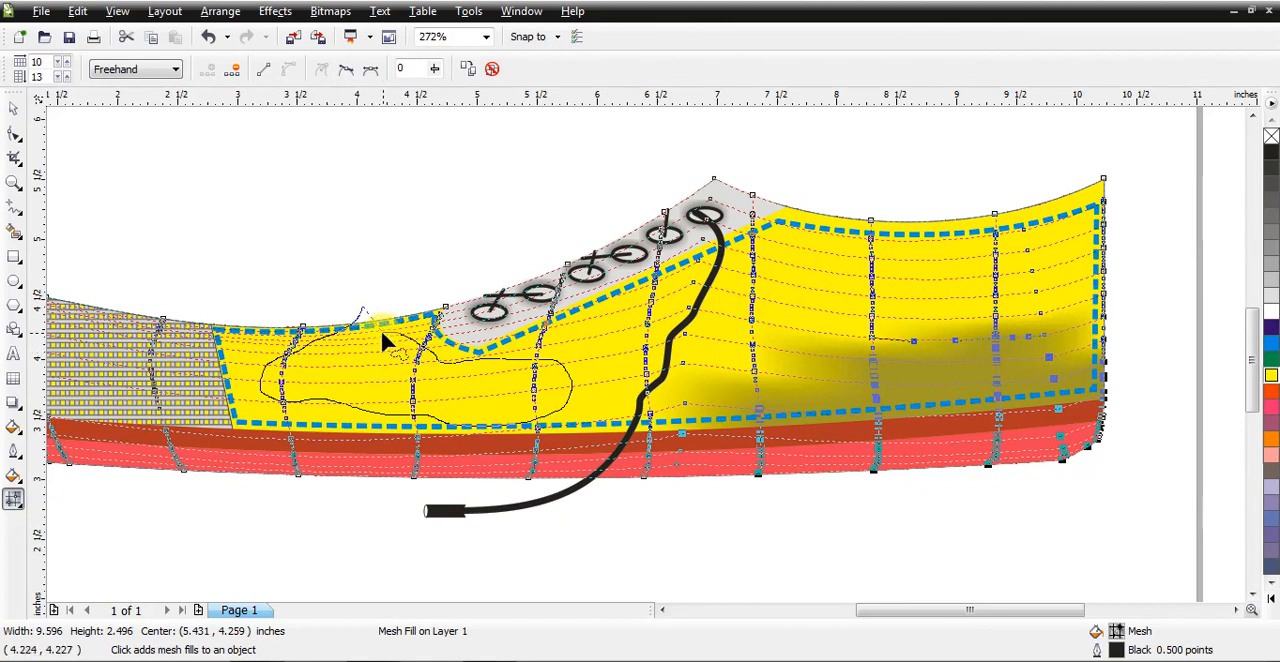
mouse_move(377, 342)
mouse_down()
mouse_move(425, 388)
mouse_move(414, 408)
mouse_move(343, 360)
mouse_up()
drag(365, 318, 354, 297)
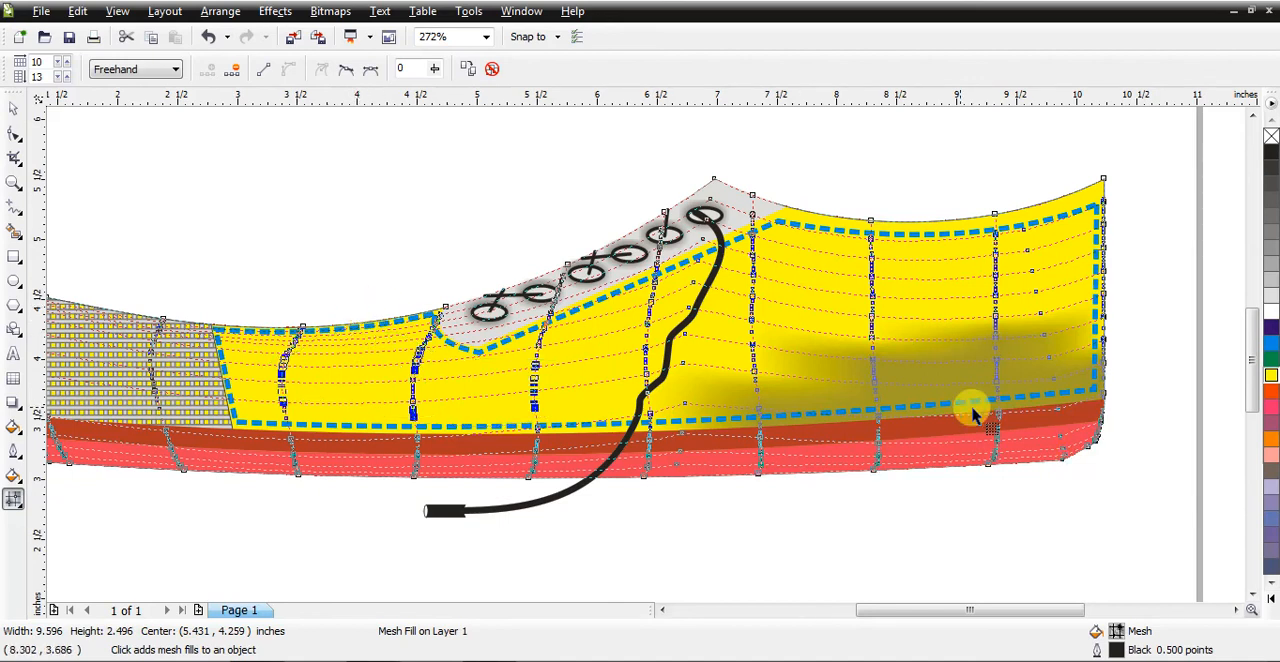
click(1270, 378)
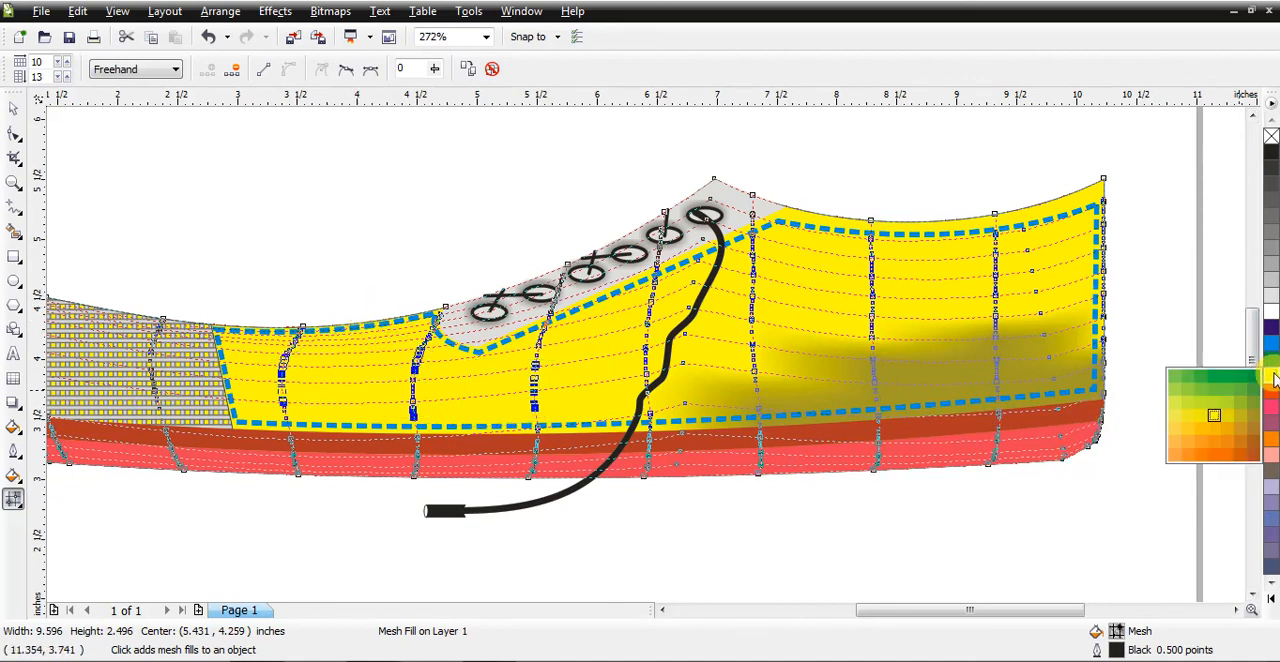
click(1247, 437)
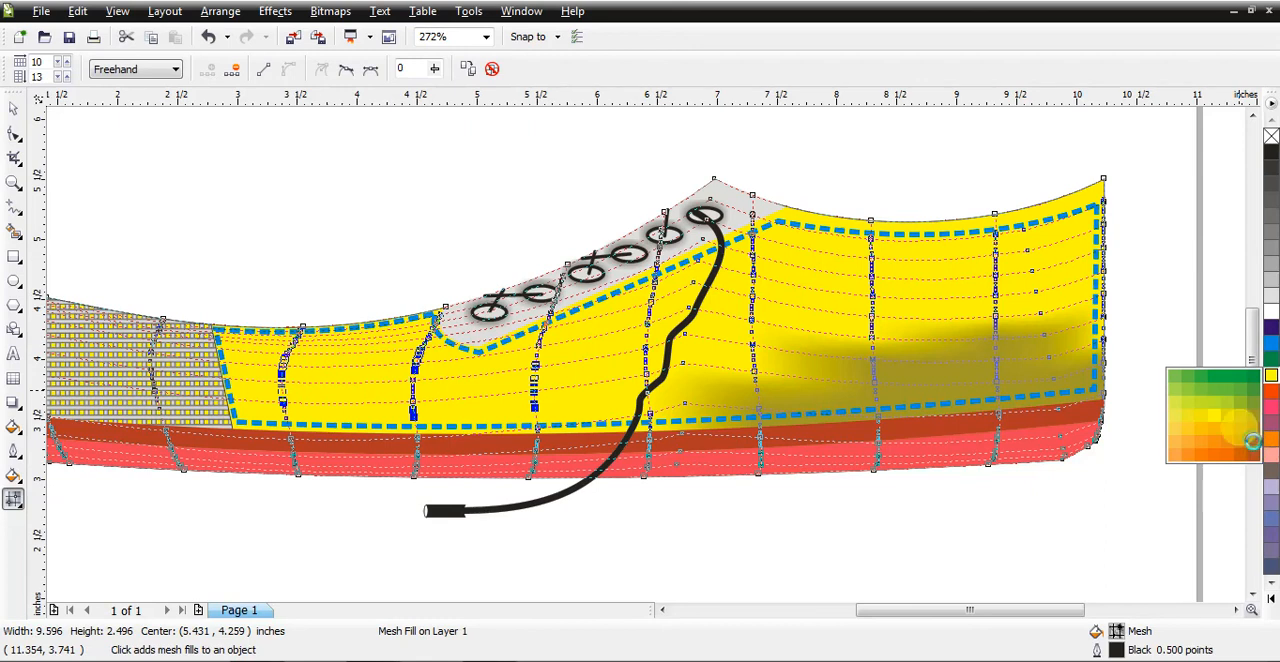
click(1257, 449)
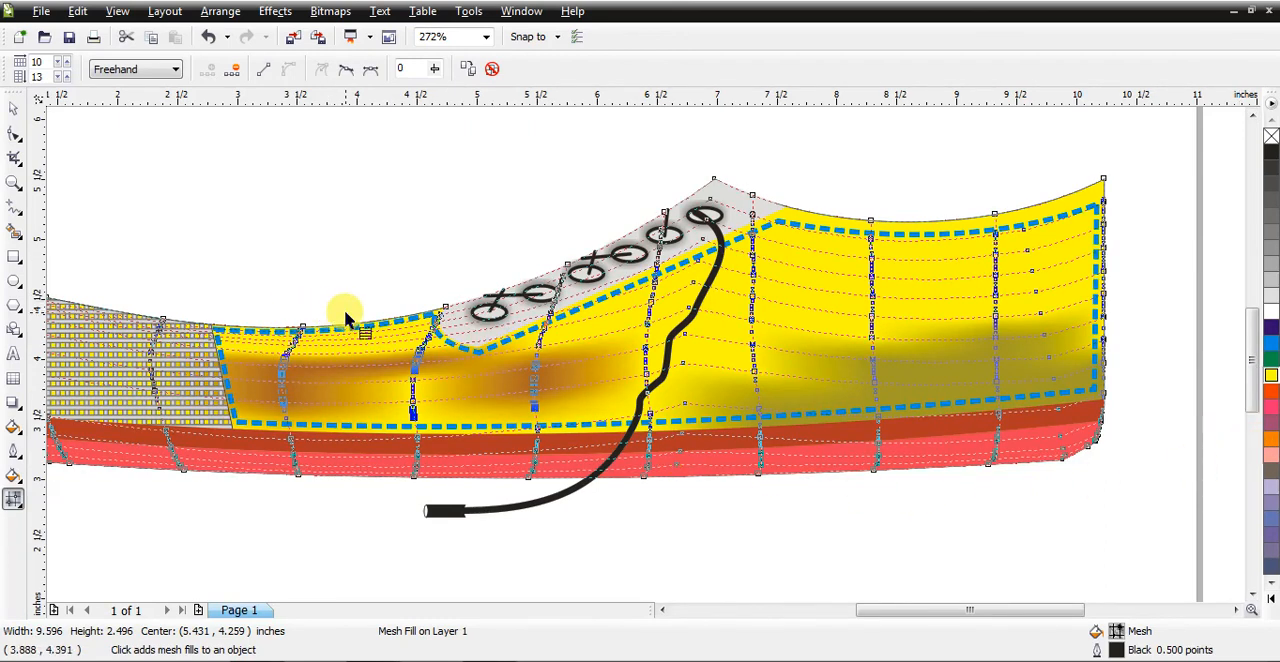
Step: Examine the mesh-shaded shoe on the whole page and up close with nothing selected
scroll(345, 318, down, 1)
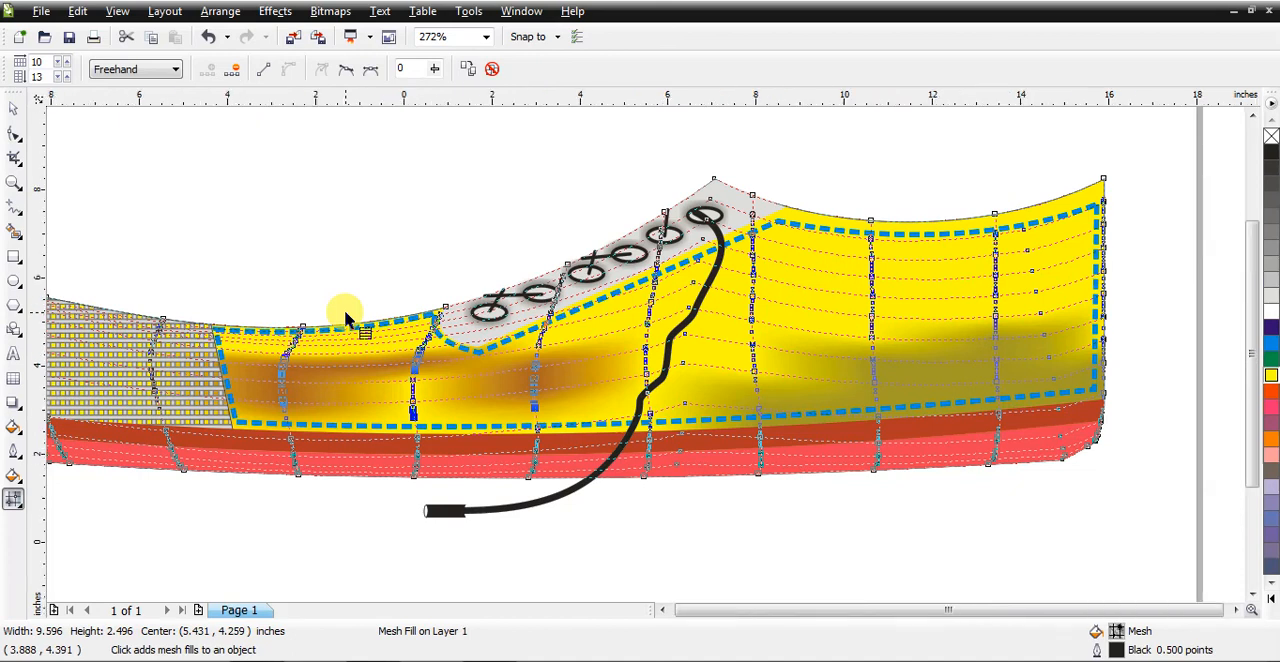
click(14, 110)
click(120, 189)
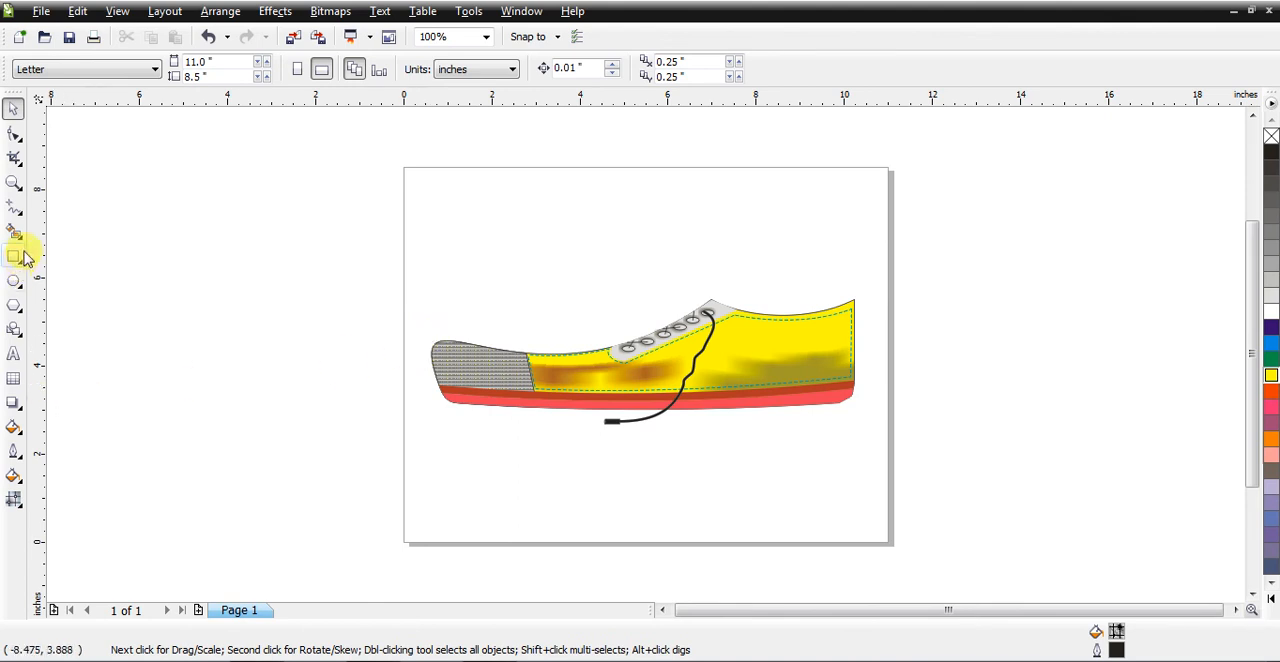
click(14, 183)
drag(401, 283, 945, 450)
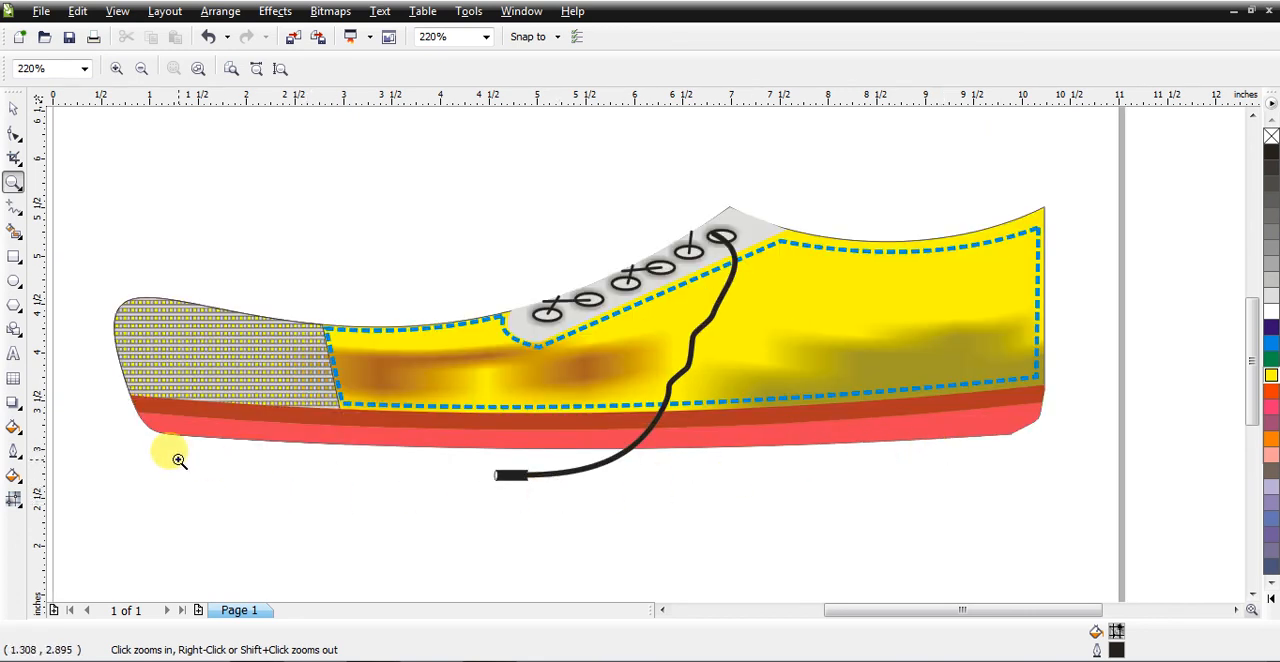
click(14, 110)
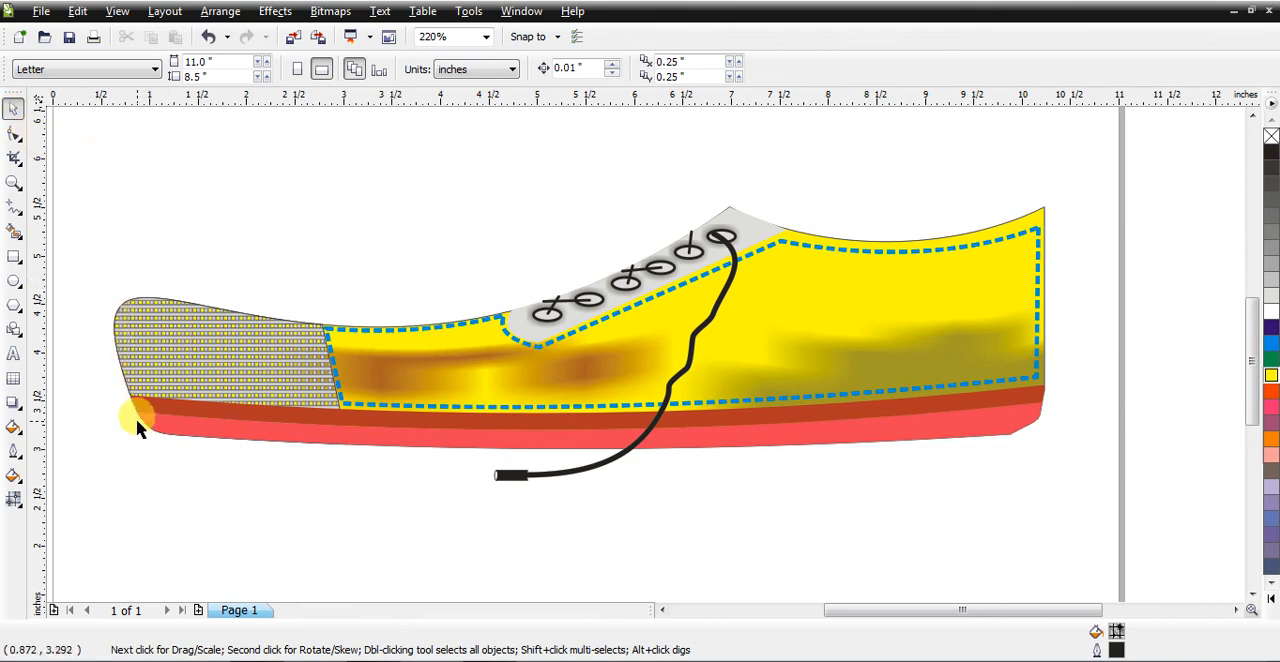
click(256, 337)
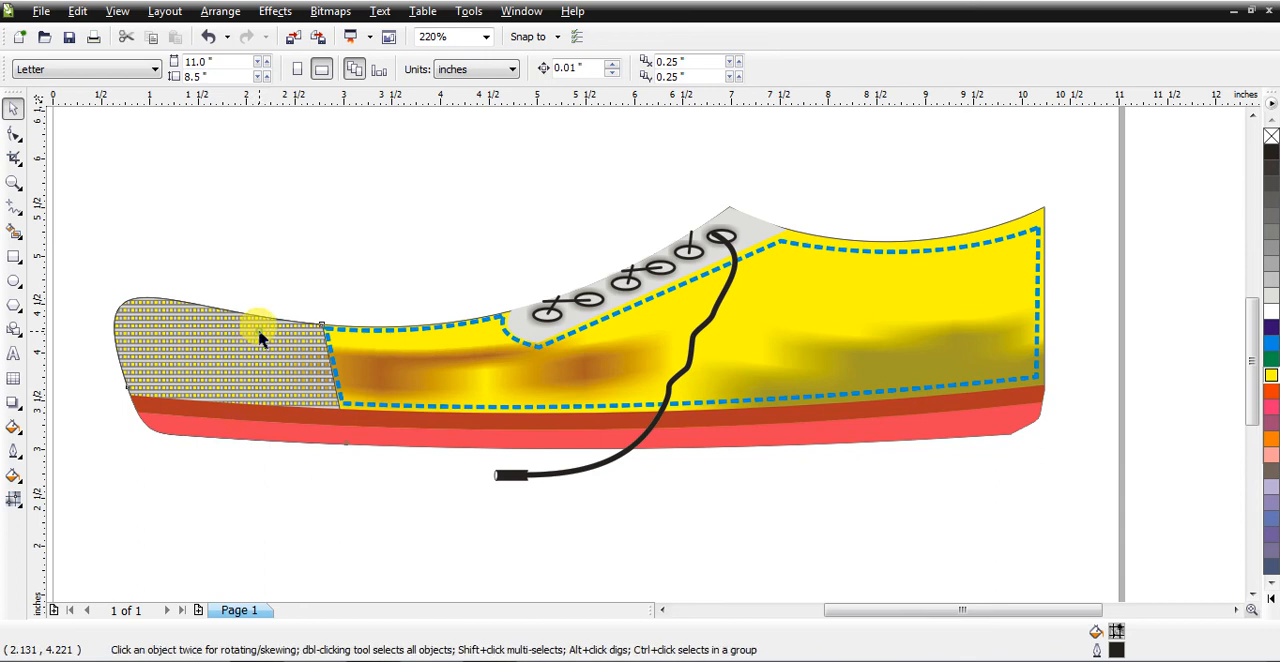
click(431, 370)
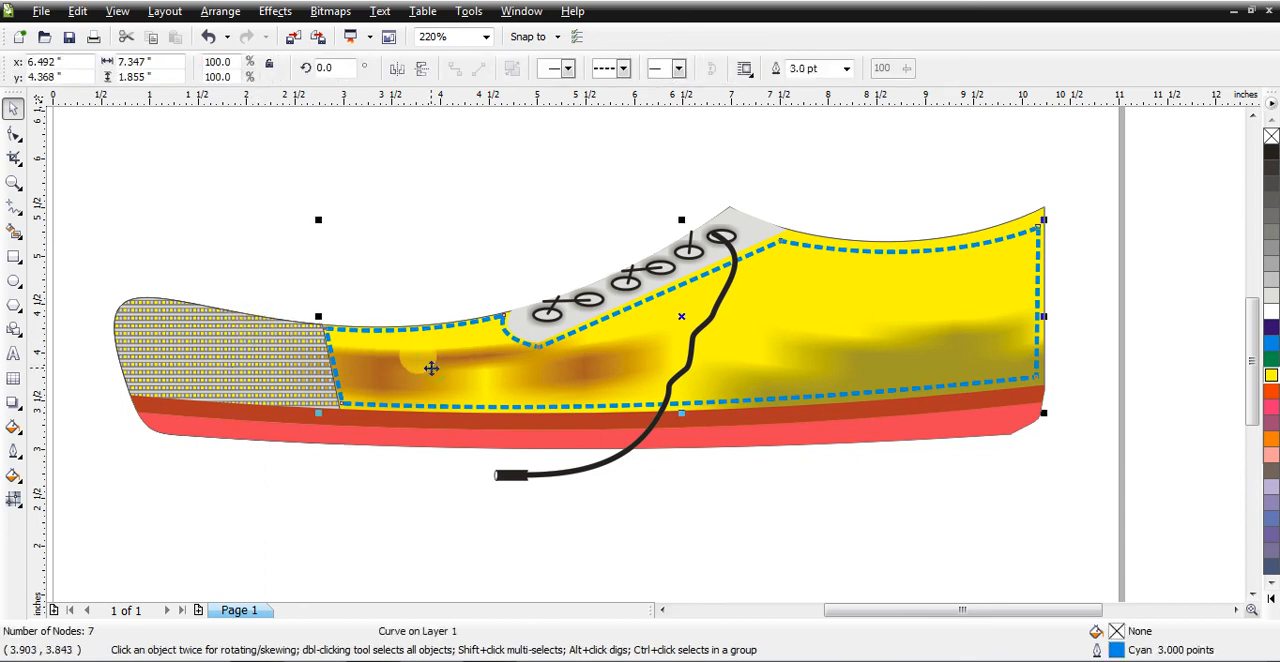
click(214, 494)
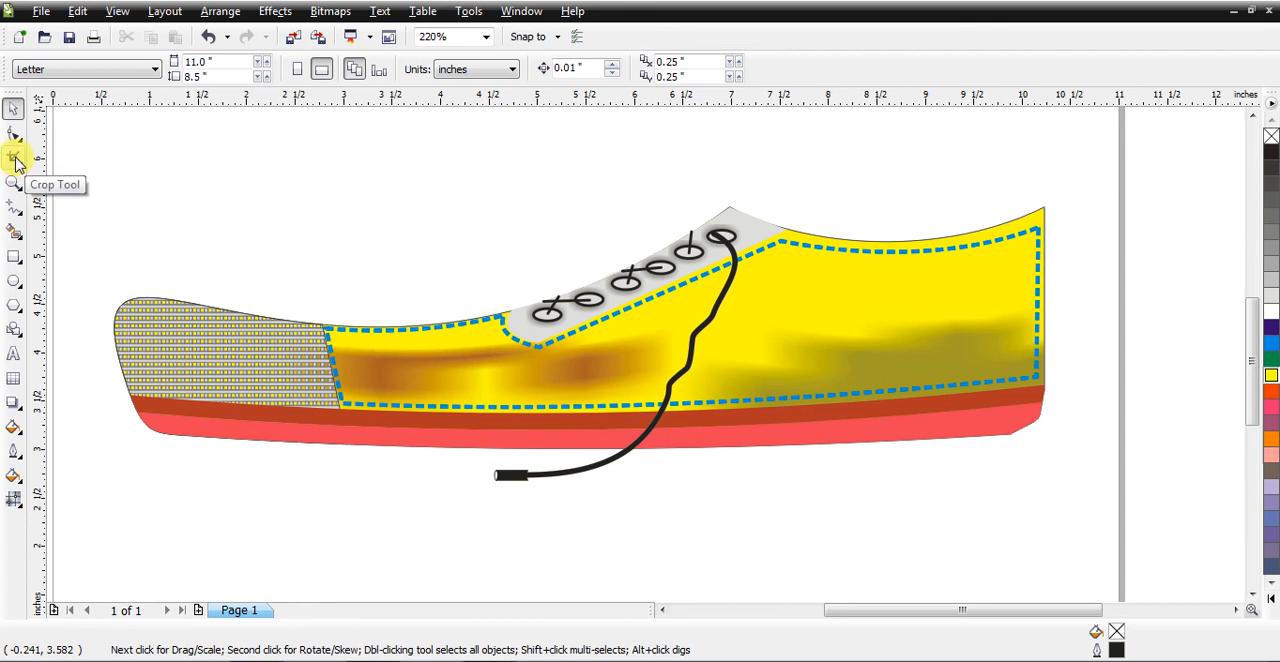
Step: Draw a closed freehand shadow about 6.454 by 0.805 inches beneath the shoe's front half, filled 10% Black with no outline
click(14, 205)
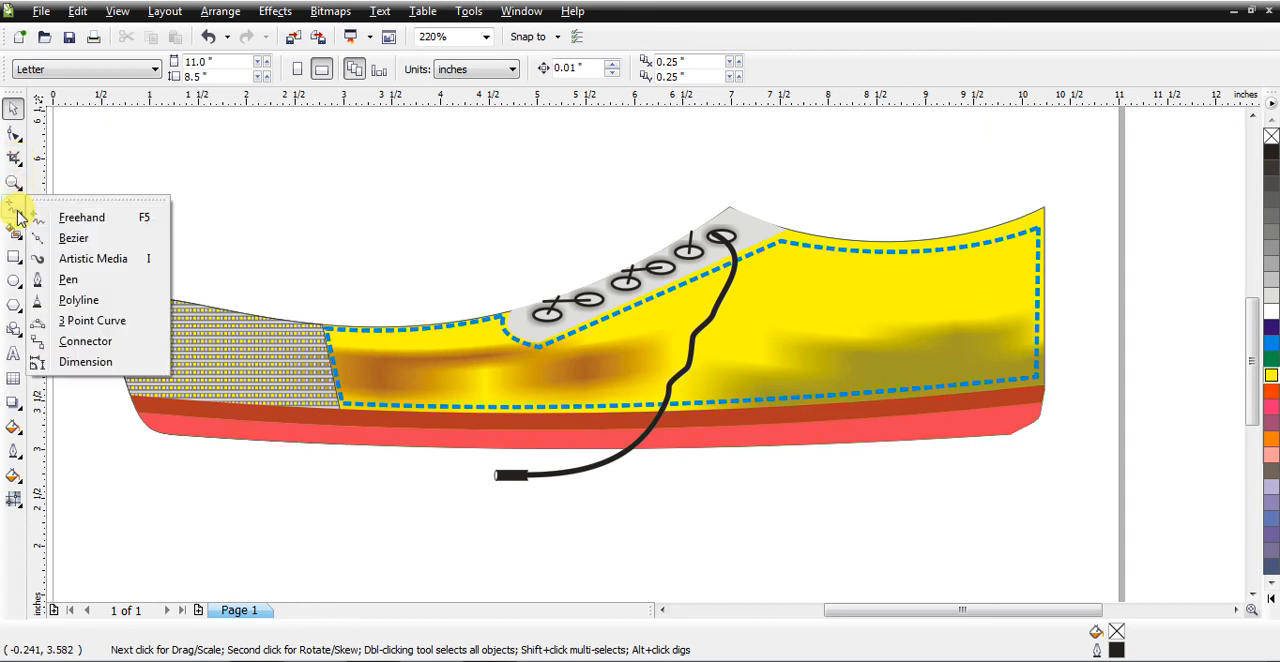
click(82, 217)
click(152, 429)
mouse_move(103, 443)
mouse_down()
mouse_move(60, 463)
mouse_move(62, 492)
mouse_move(461, 491)
mouse_move(694, 451)
mouse_move(185, 430)
mouse_move(156, 440)
mouse_up()
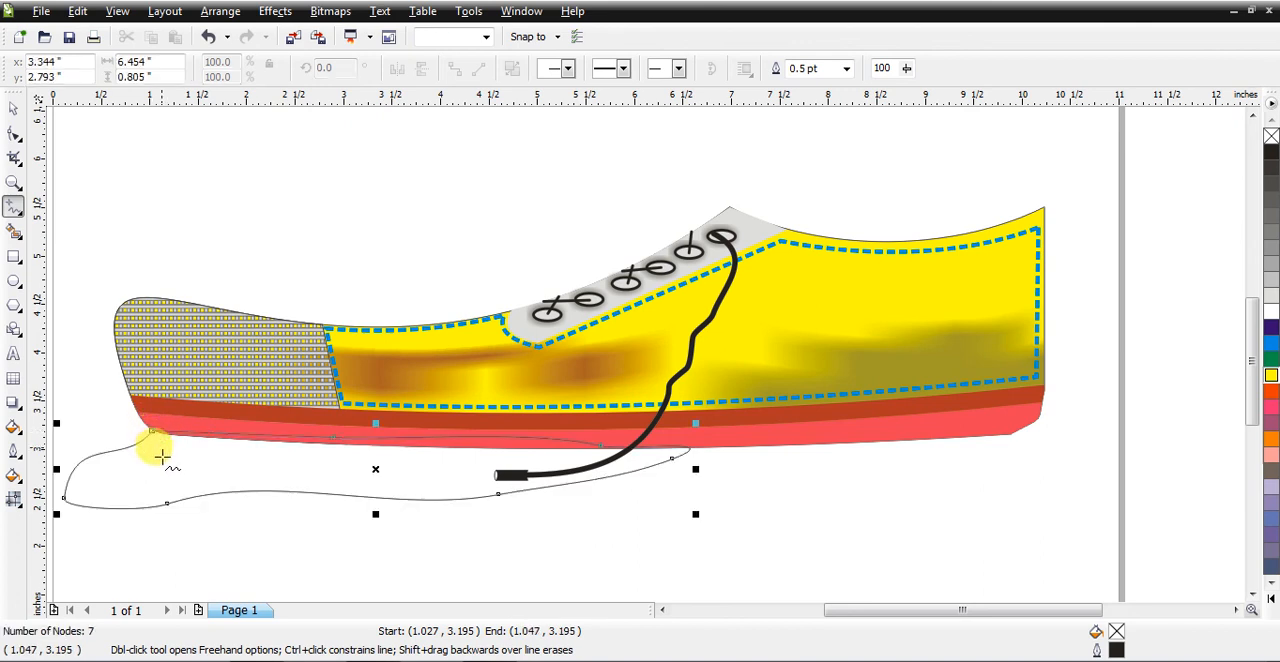
click(14, 117)
key(Escape)
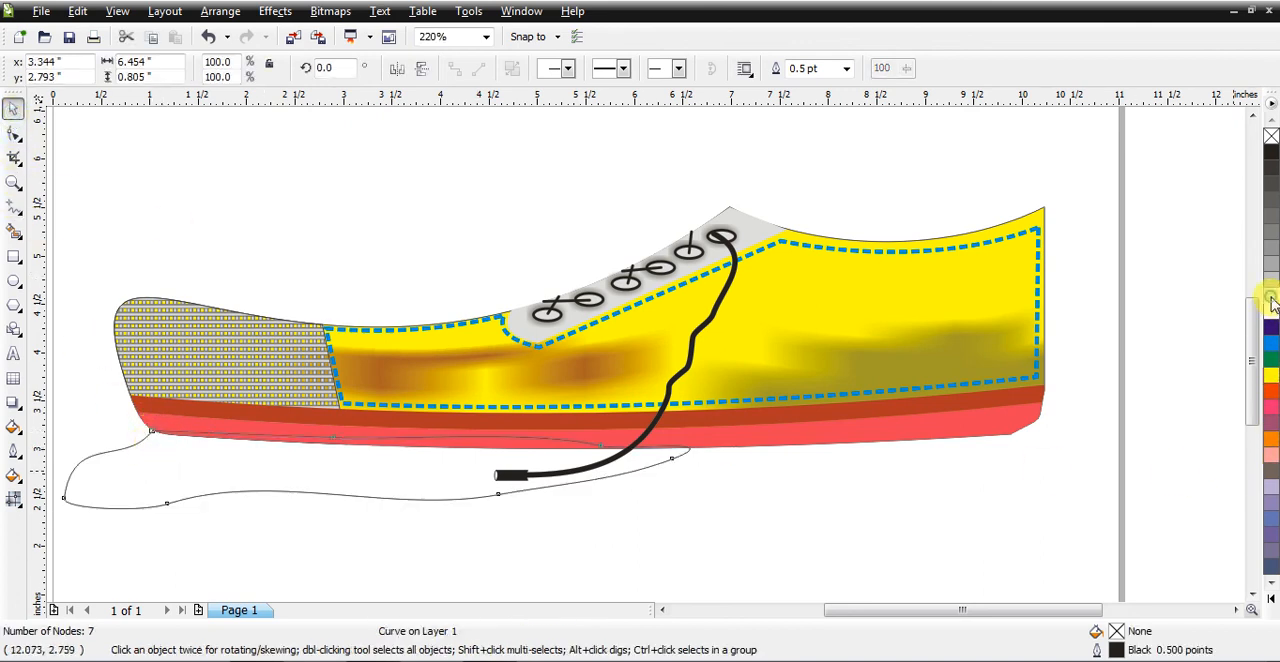
click(1272, 300)
right_click(1270, 138)
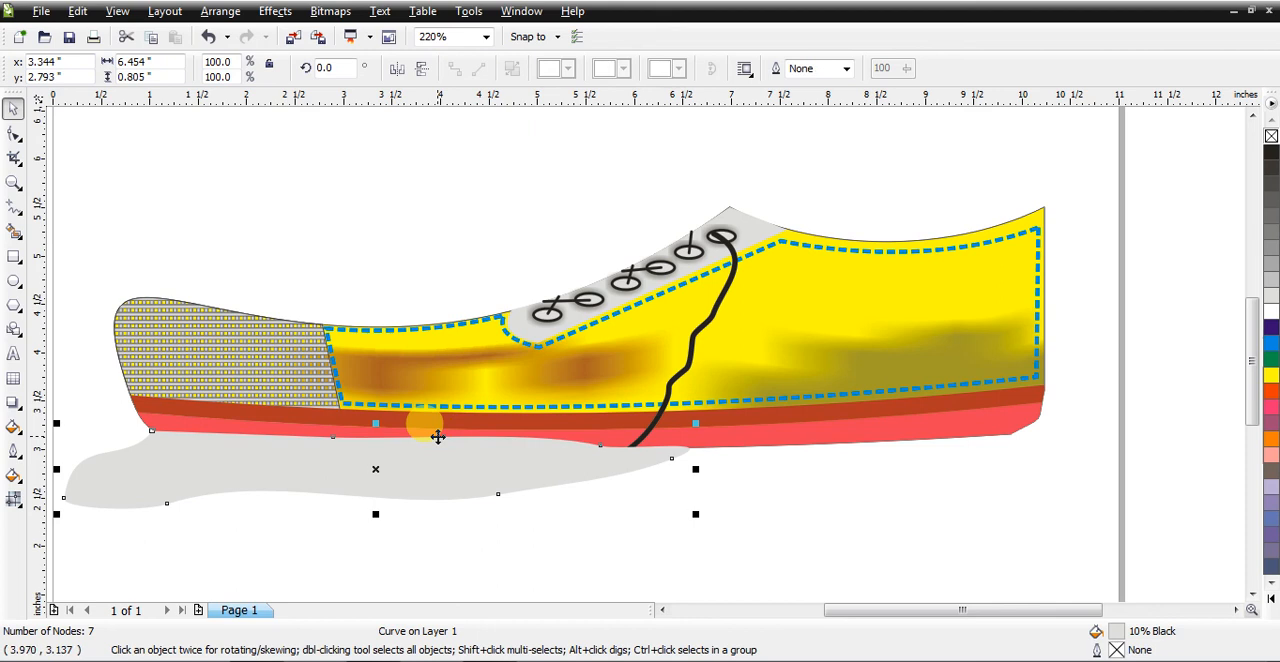
Step: Send the grey shadow behind the shoe and flatten it from below to about 0.349 inches high
key(shift+Page_Down)
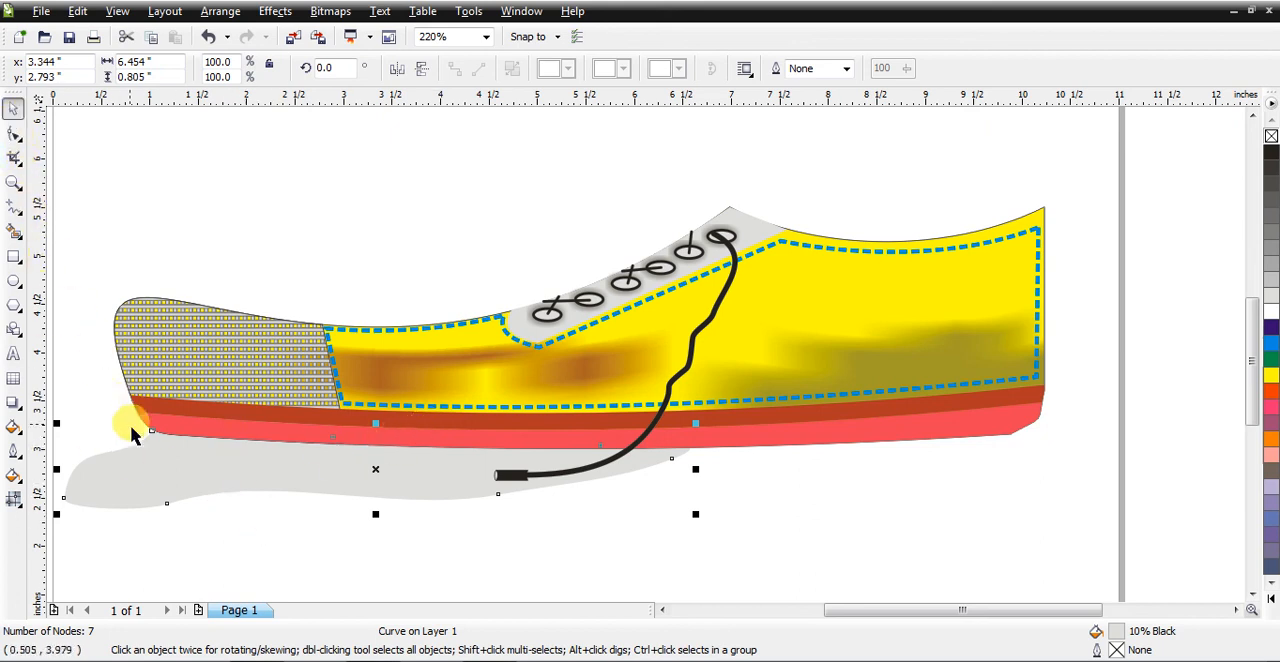
drag(377, 515, 377, 473)
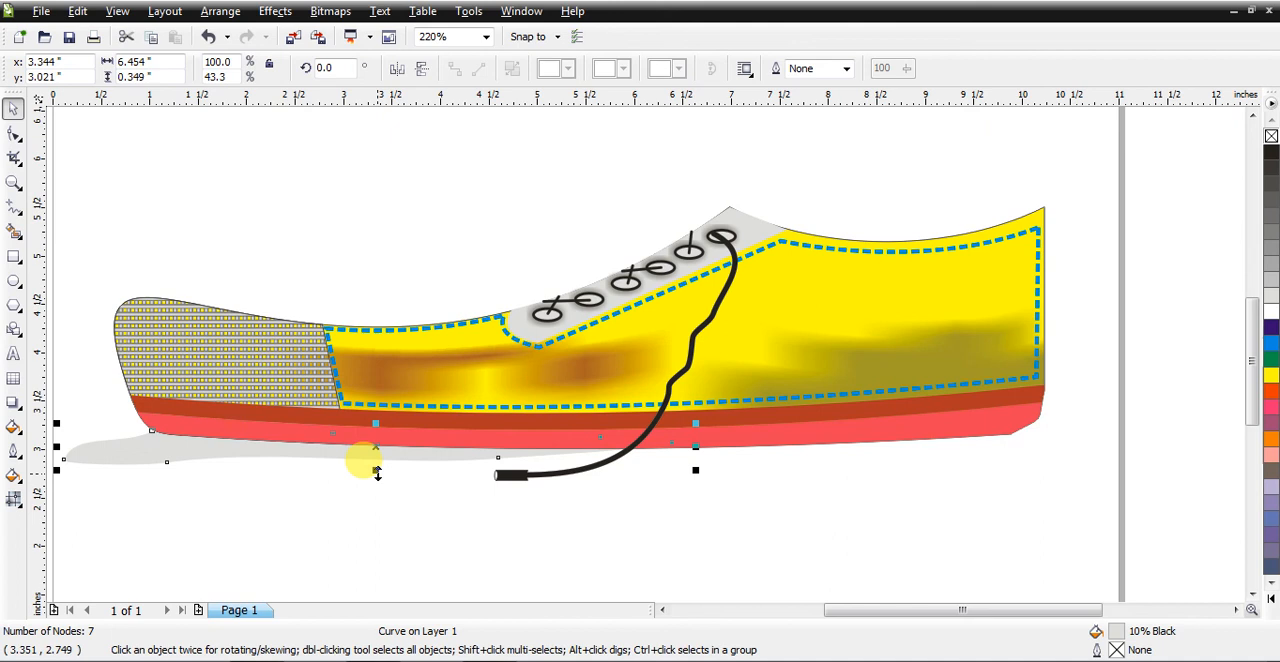
Step: Frame the whole shoe with its shadow and view it in Full-Screen Preview
scroll(377, 473, down, 1)
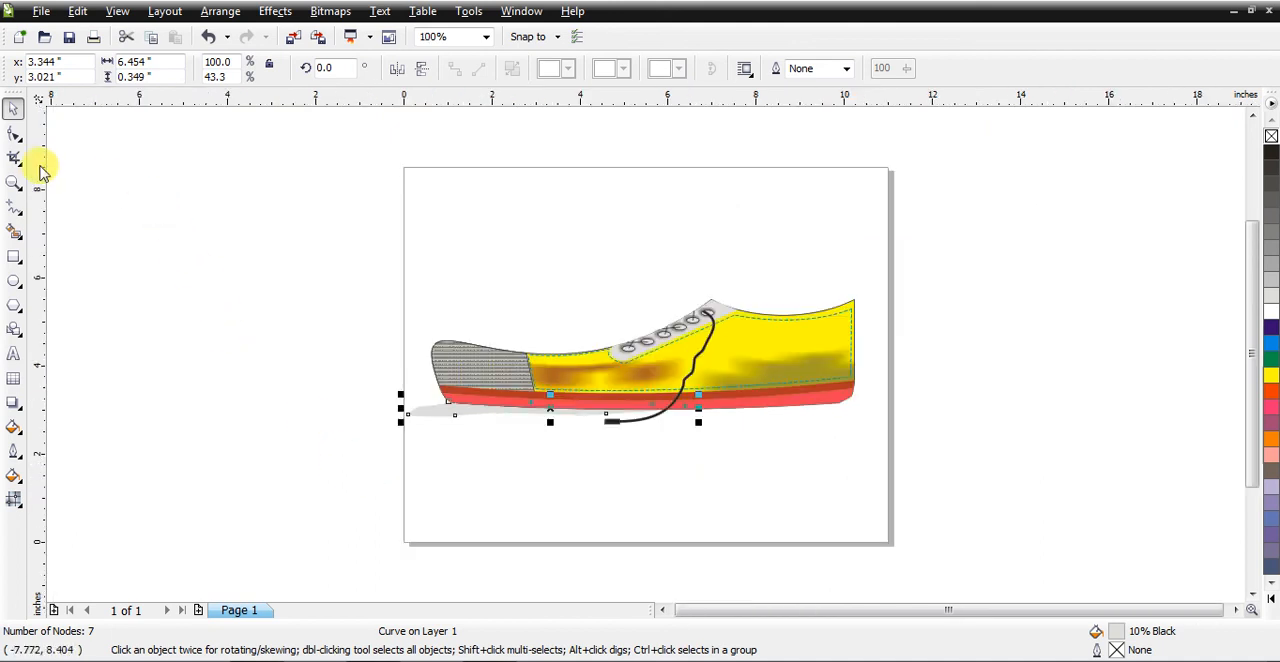
click(14, 182)
drag(400, 277, 876, 441)
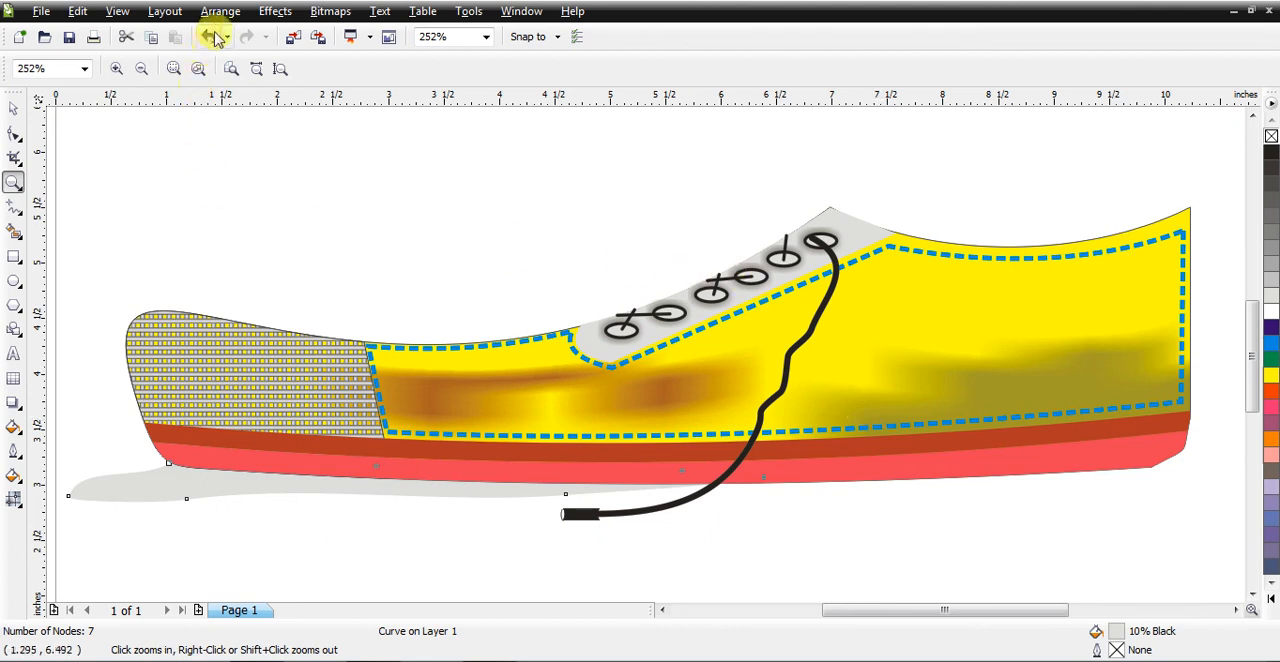
click(118, 12)
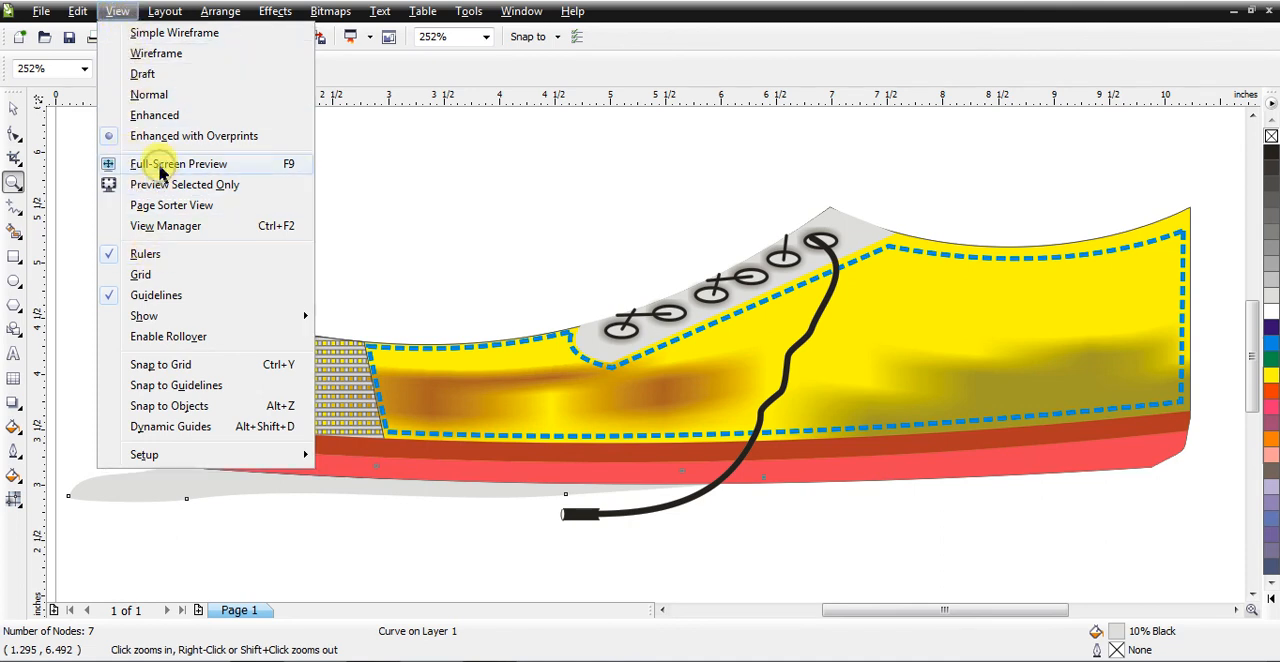
click(166, 168)
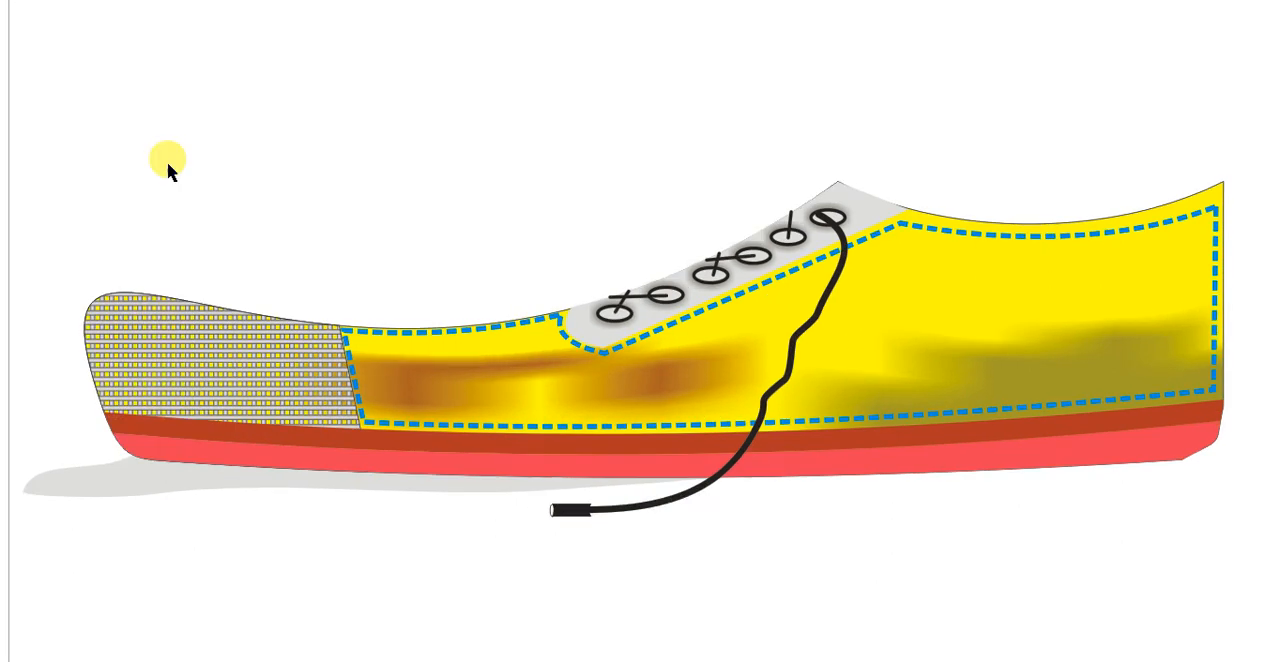